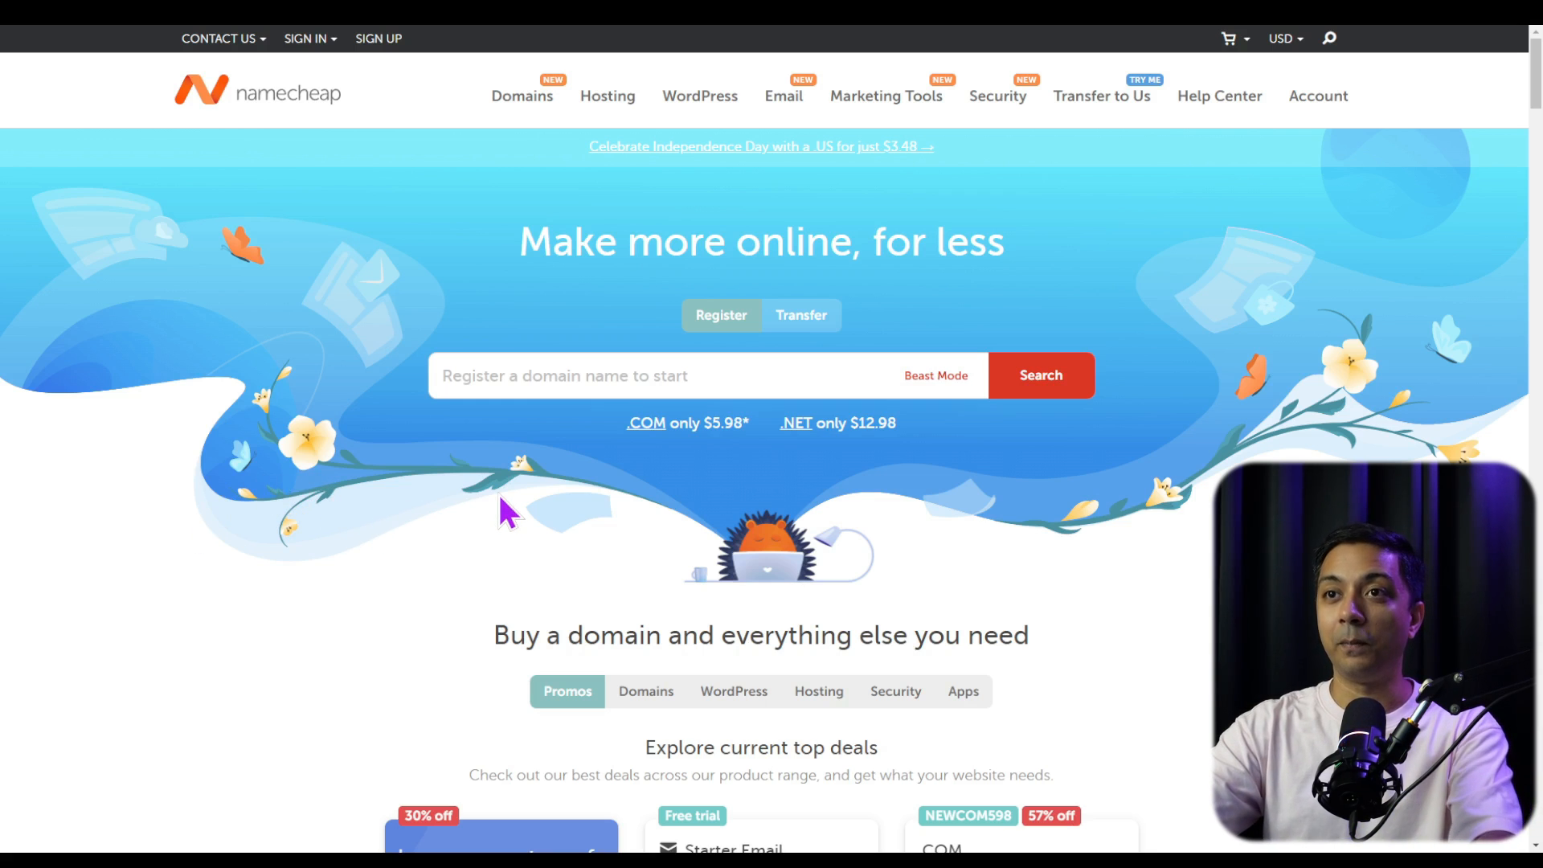
Search for the domain name buildadiviwebsite.com to register.
click(535, 378)
text(buildadiviwebsite)
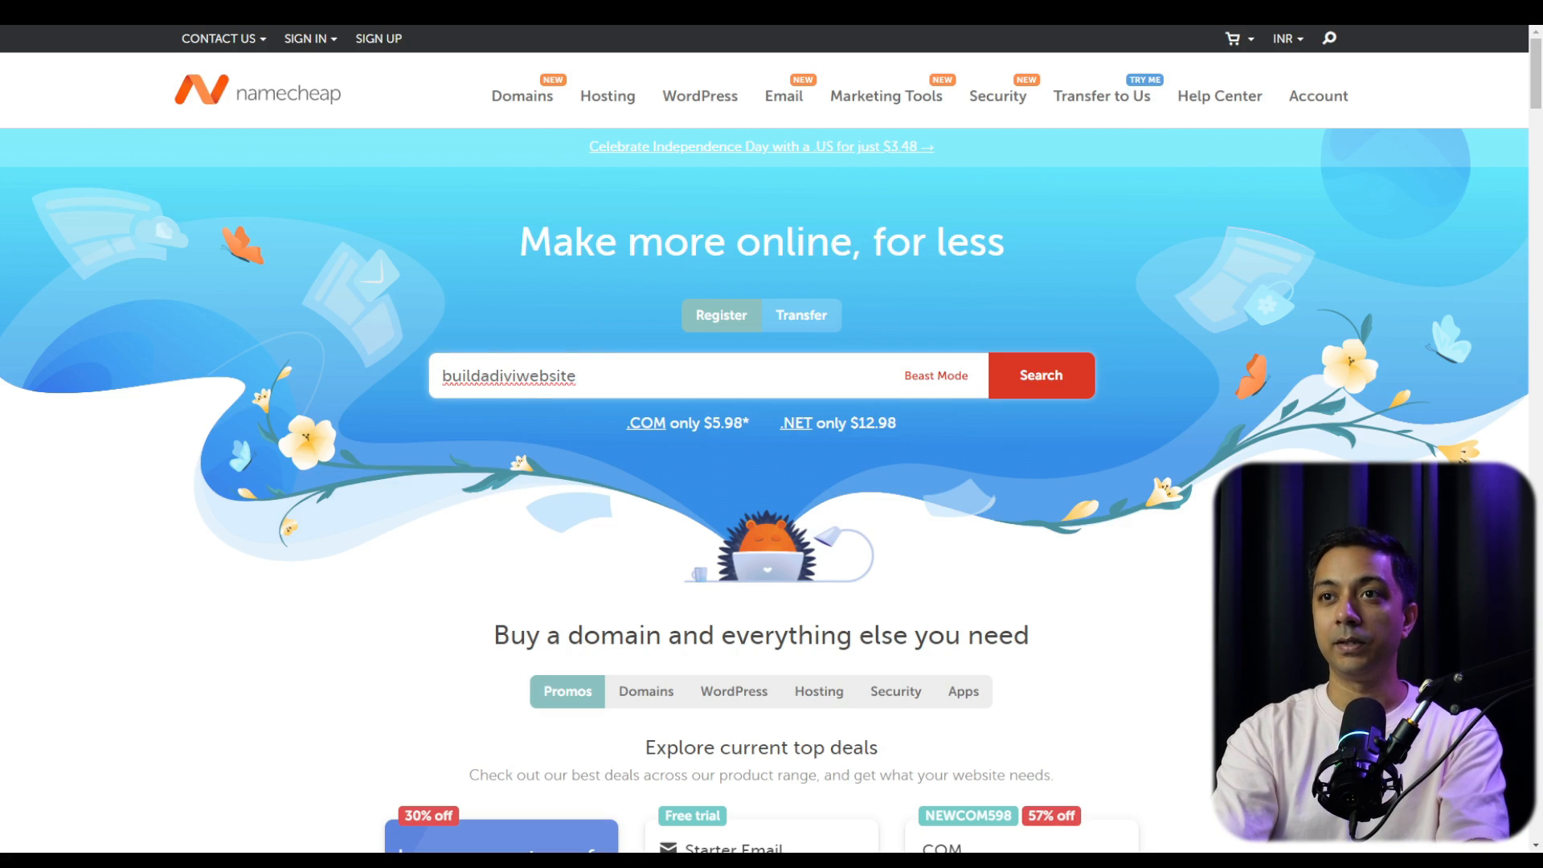
text(.com)
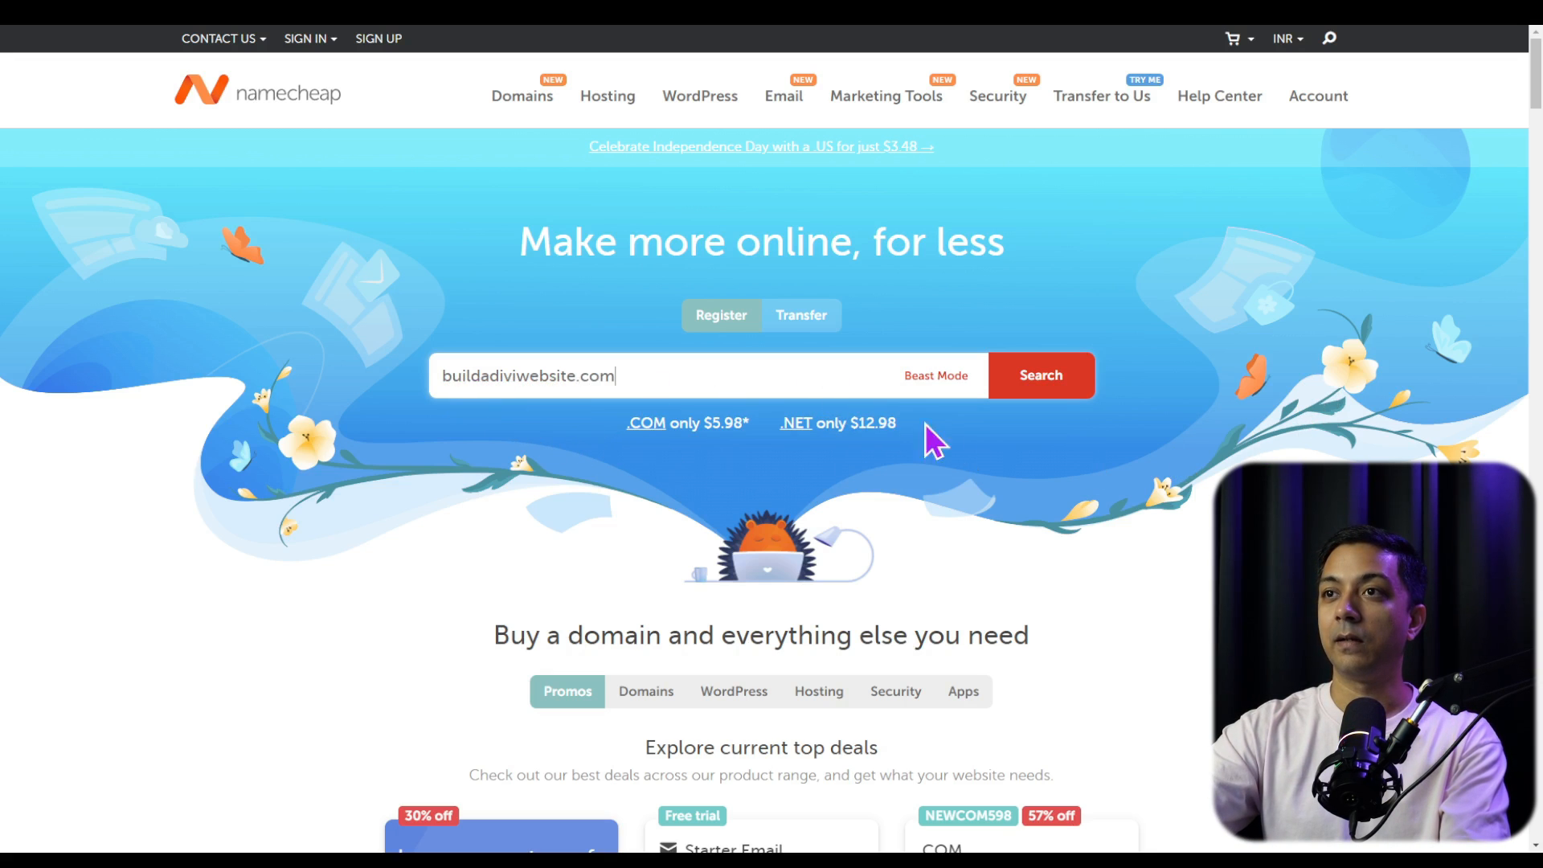
click(1049, 391)
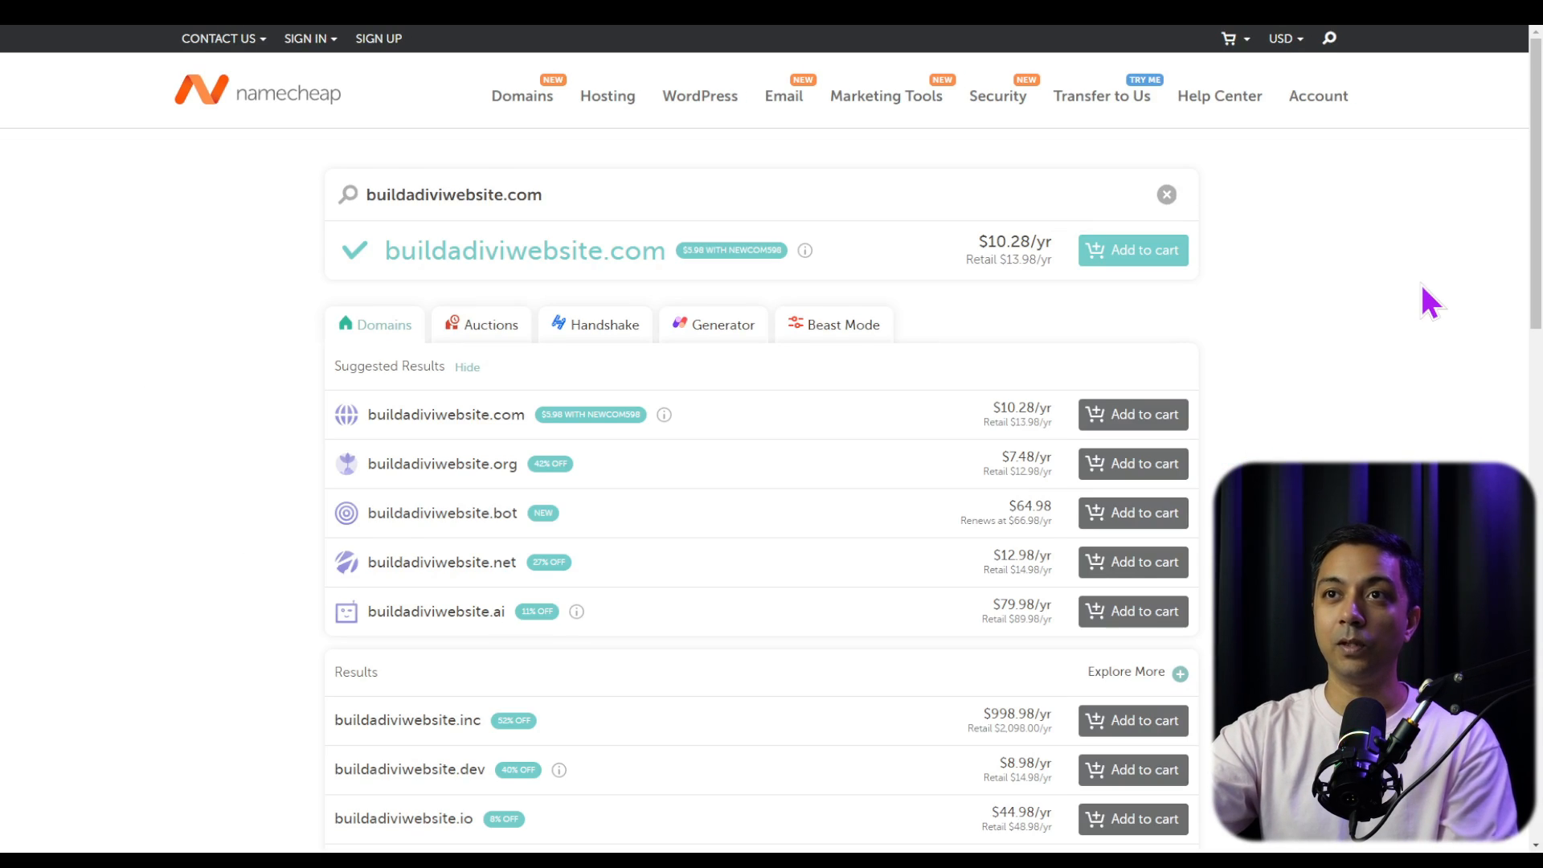
Add buildadiviwebsite.com to the cart and confirm the order with the default one-year registration.
click(1158, 255)
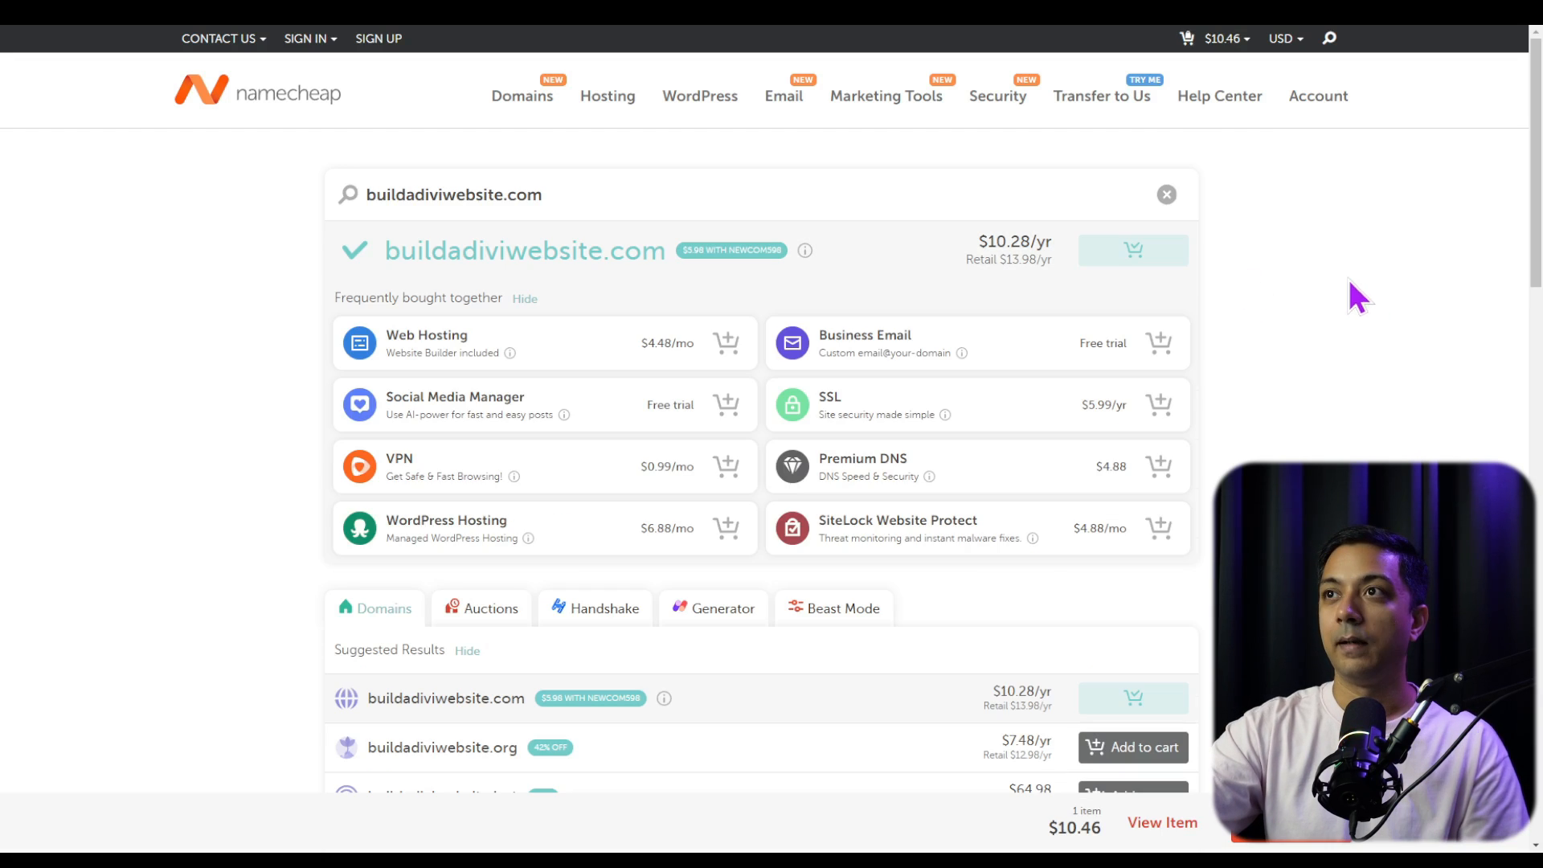
mouse_move(1228, 47)
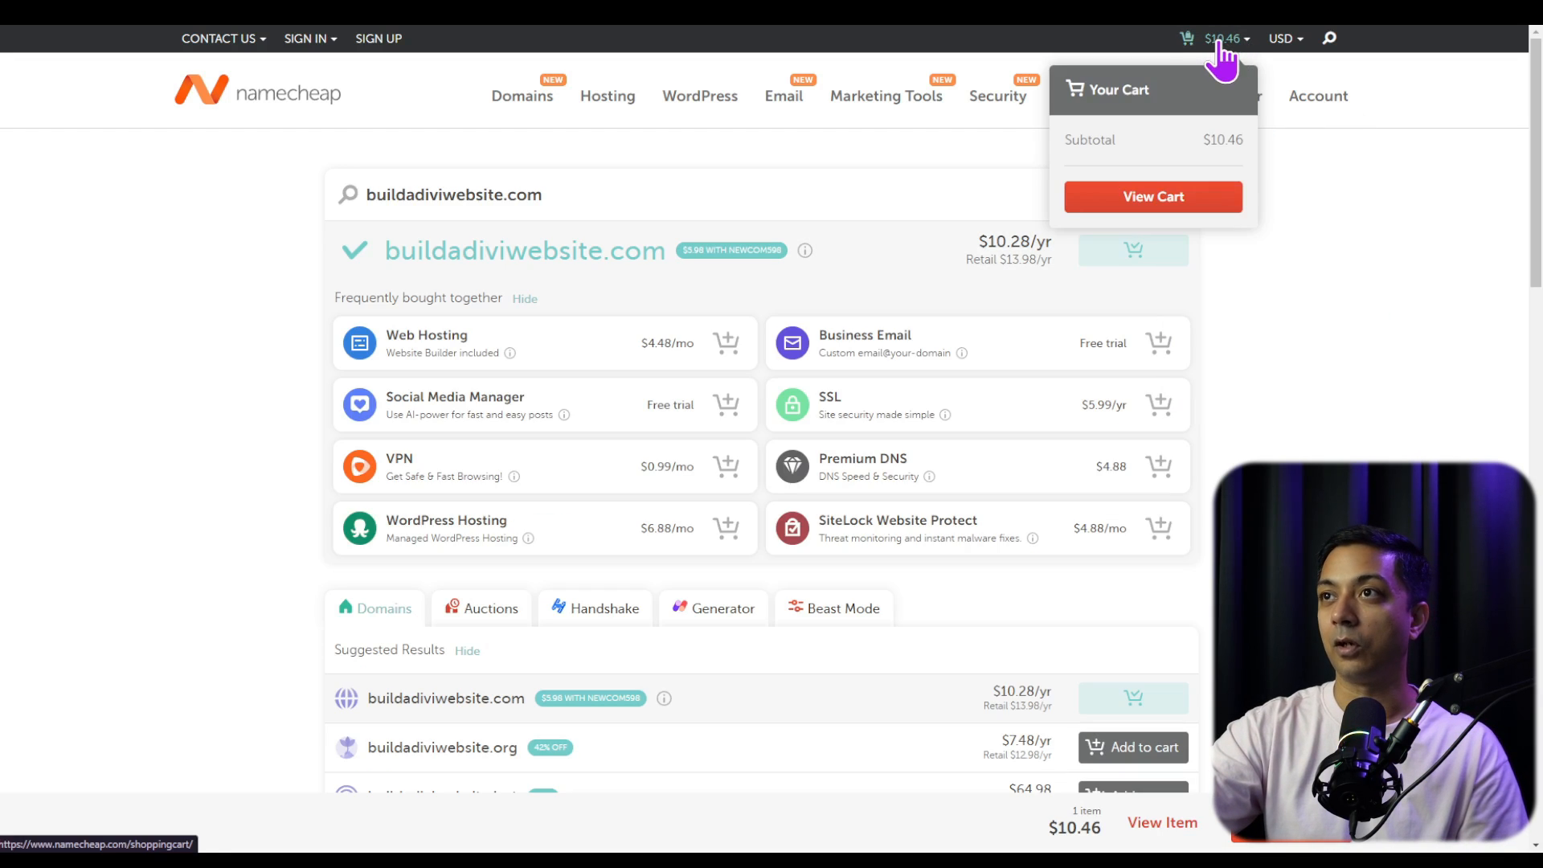
click(1137, 211)
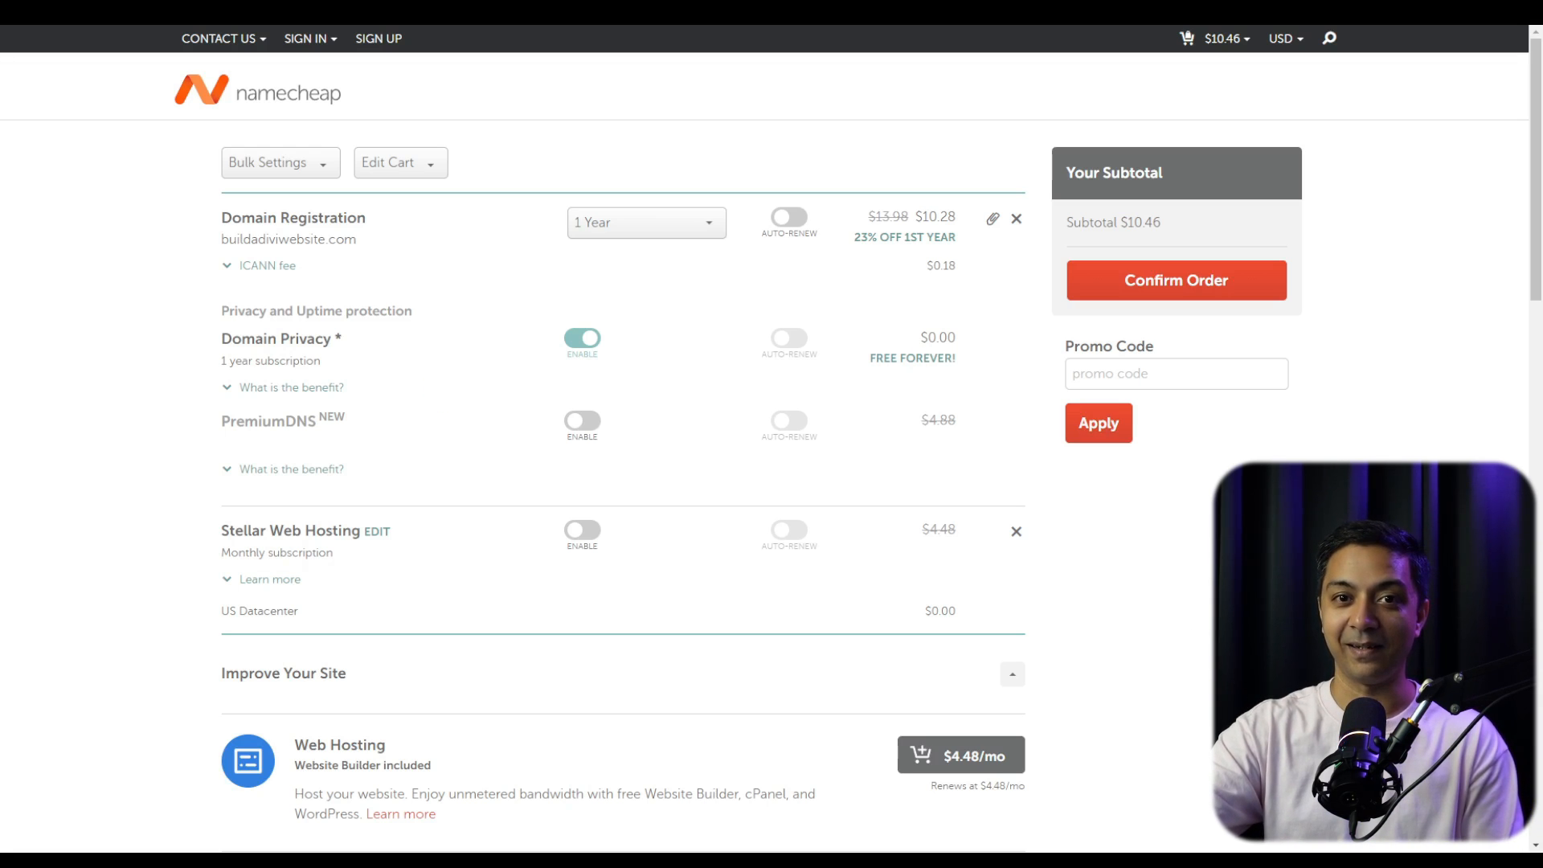
click(1134, 290)
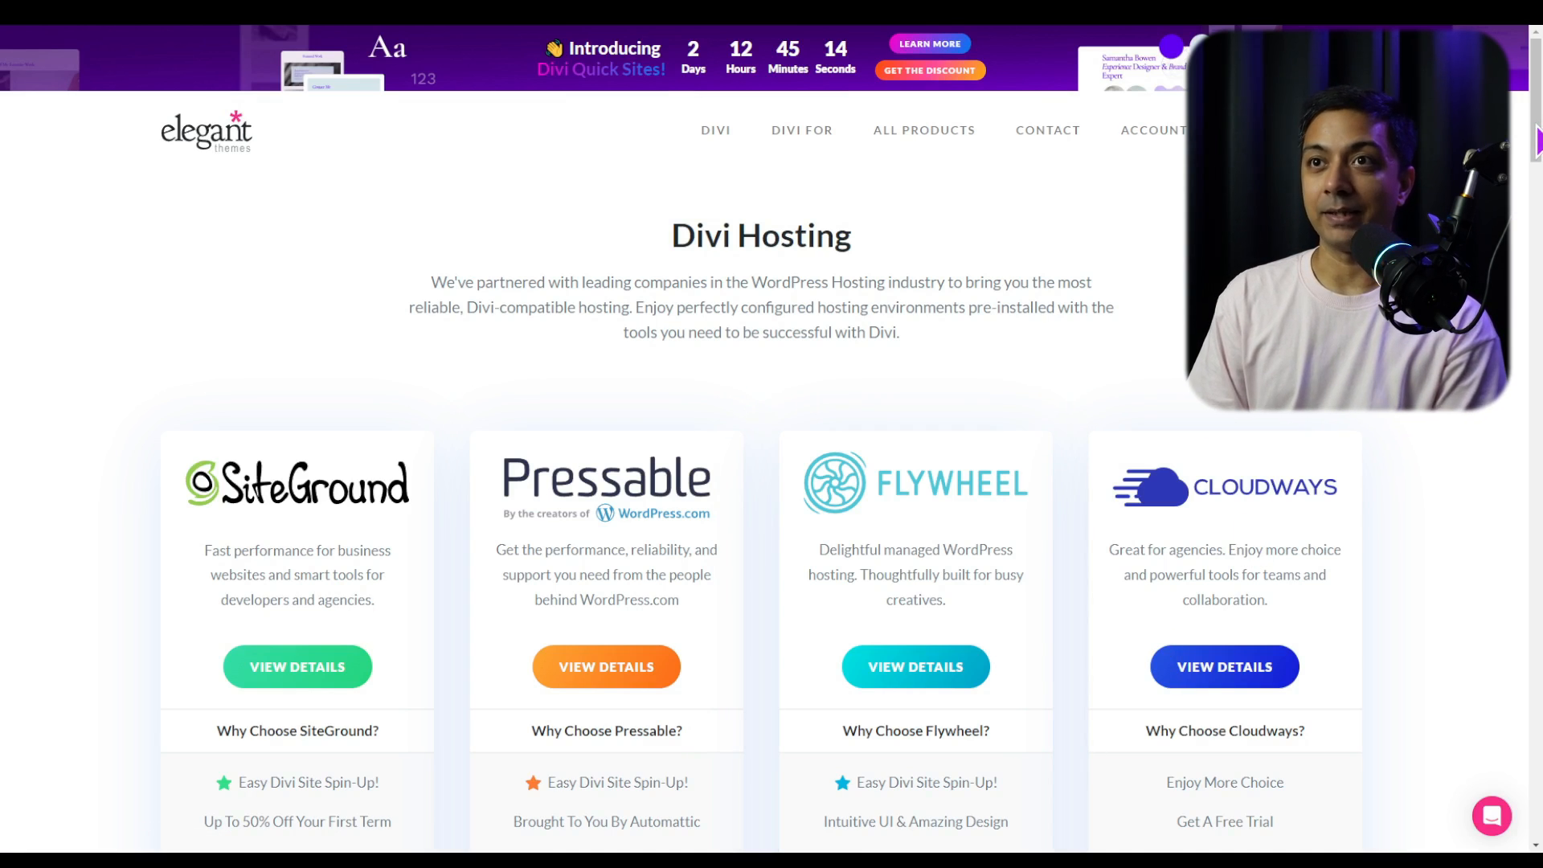
Examine the Divi Hosting page's partner hosts and the benefits of their Divi-compatible plans.
drag(1536, 126, 1536, 134)
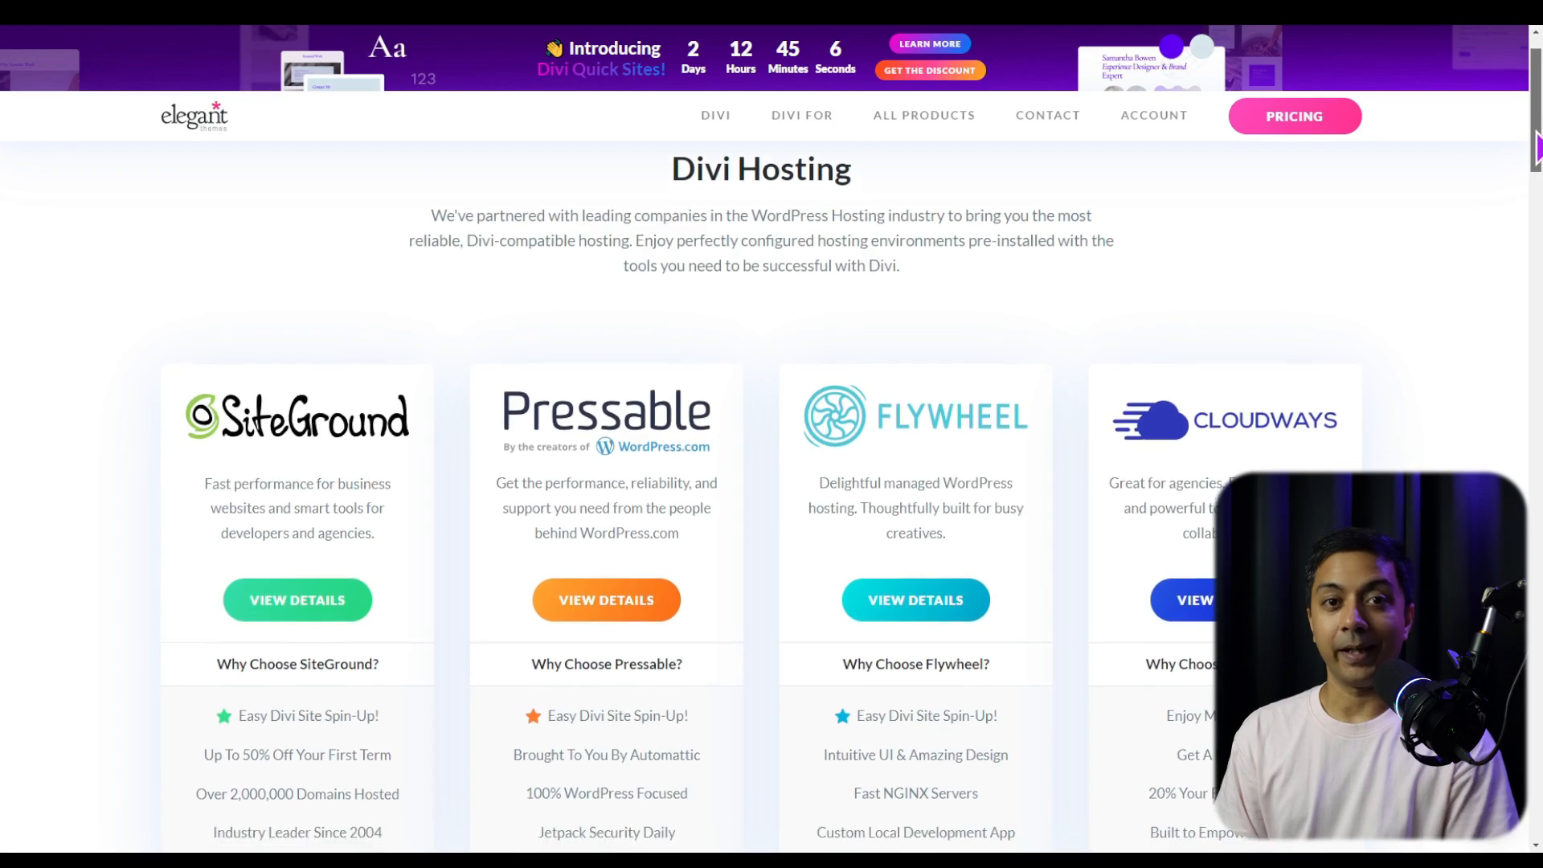
drag(1536, 142, 1537, 175)
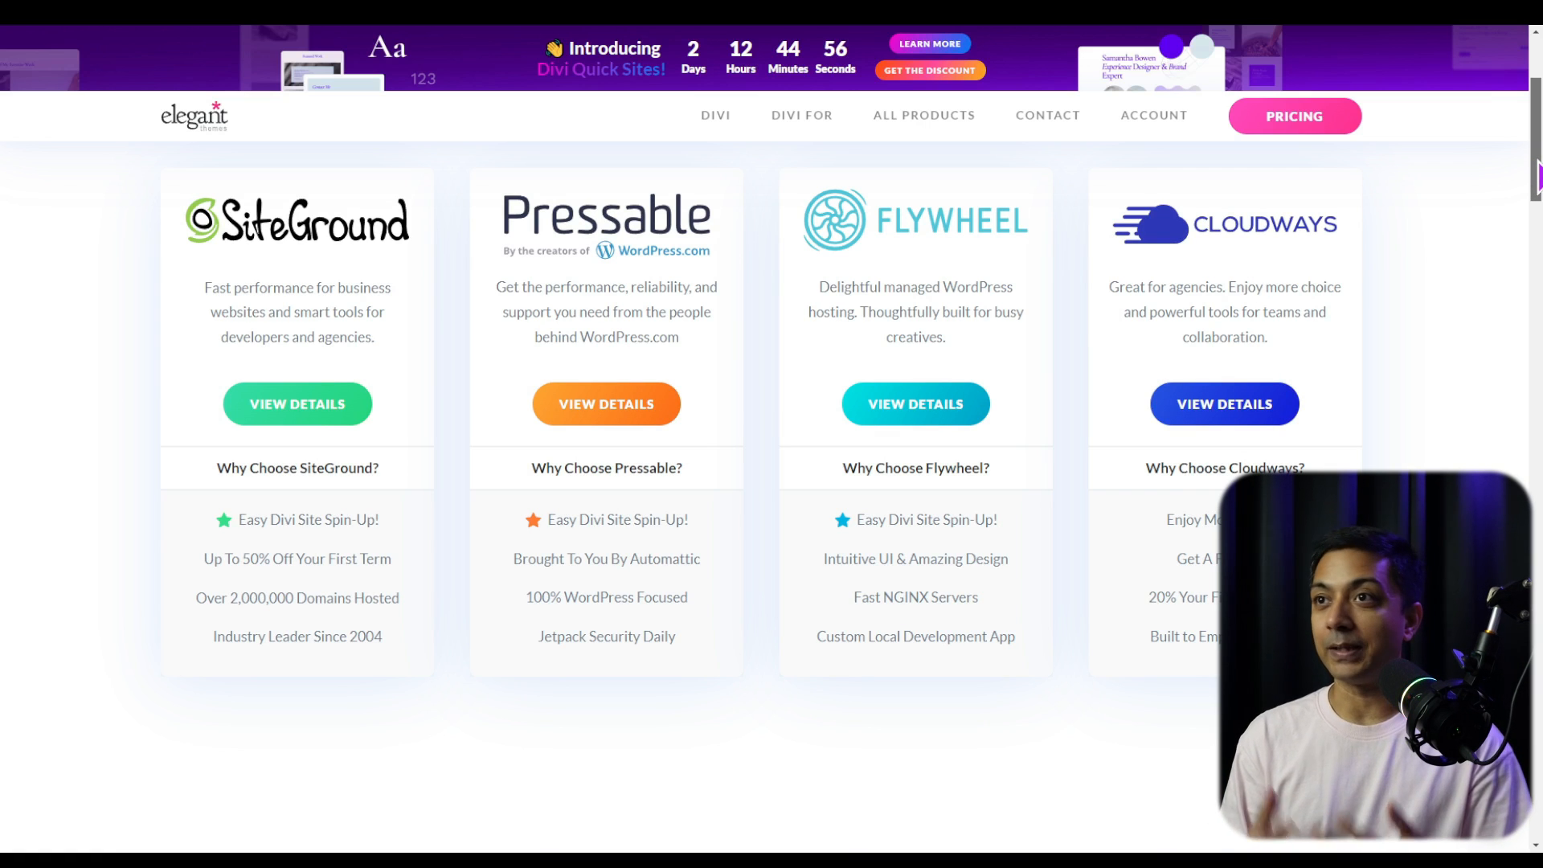
scroll(1537, 173, down, 3)
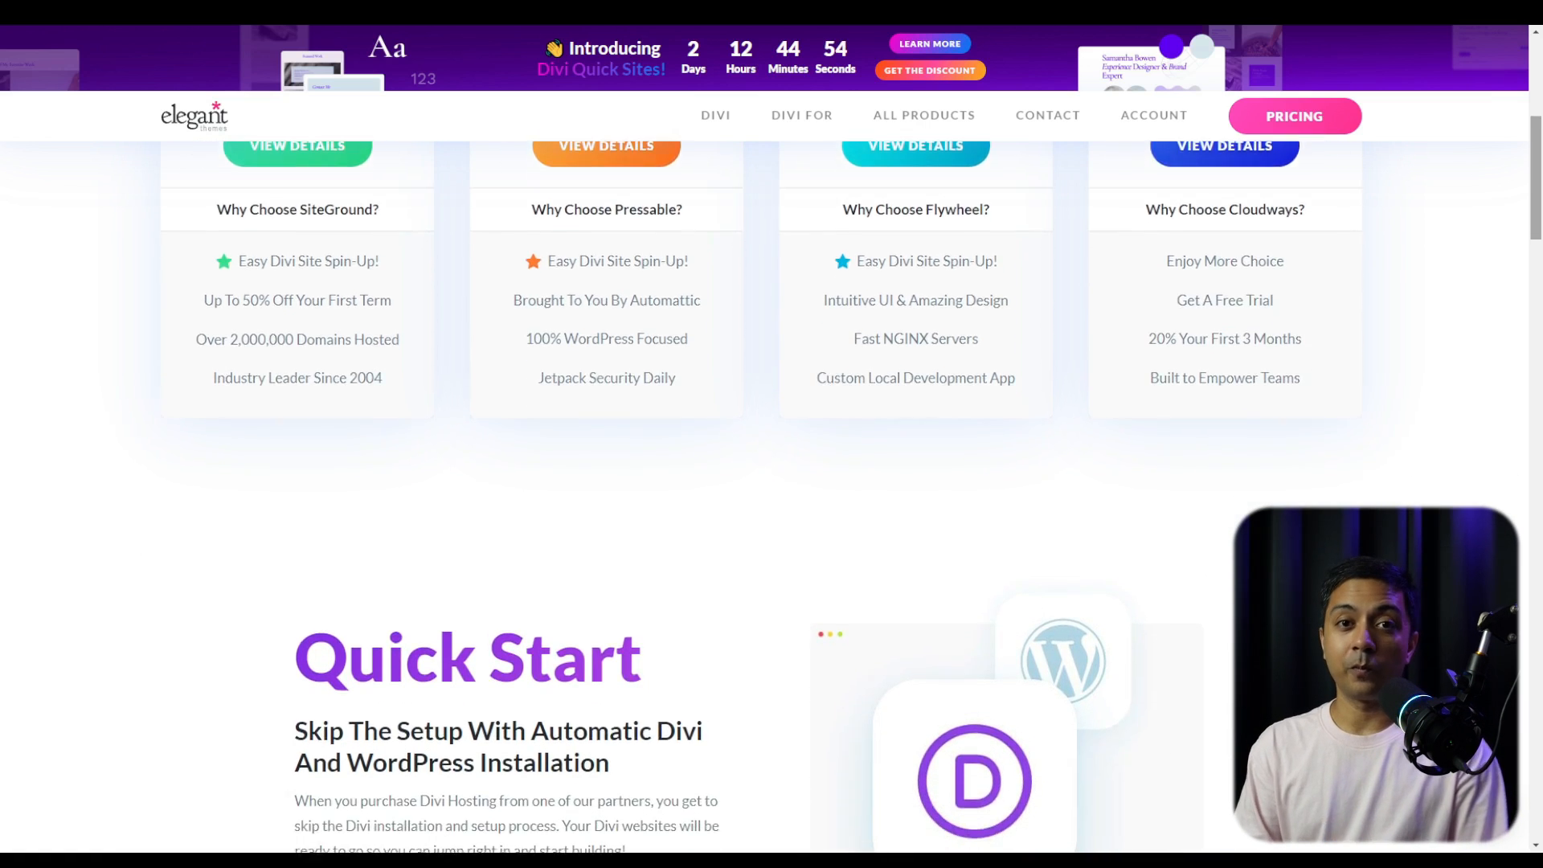
scroll(772, 482, down, 5)
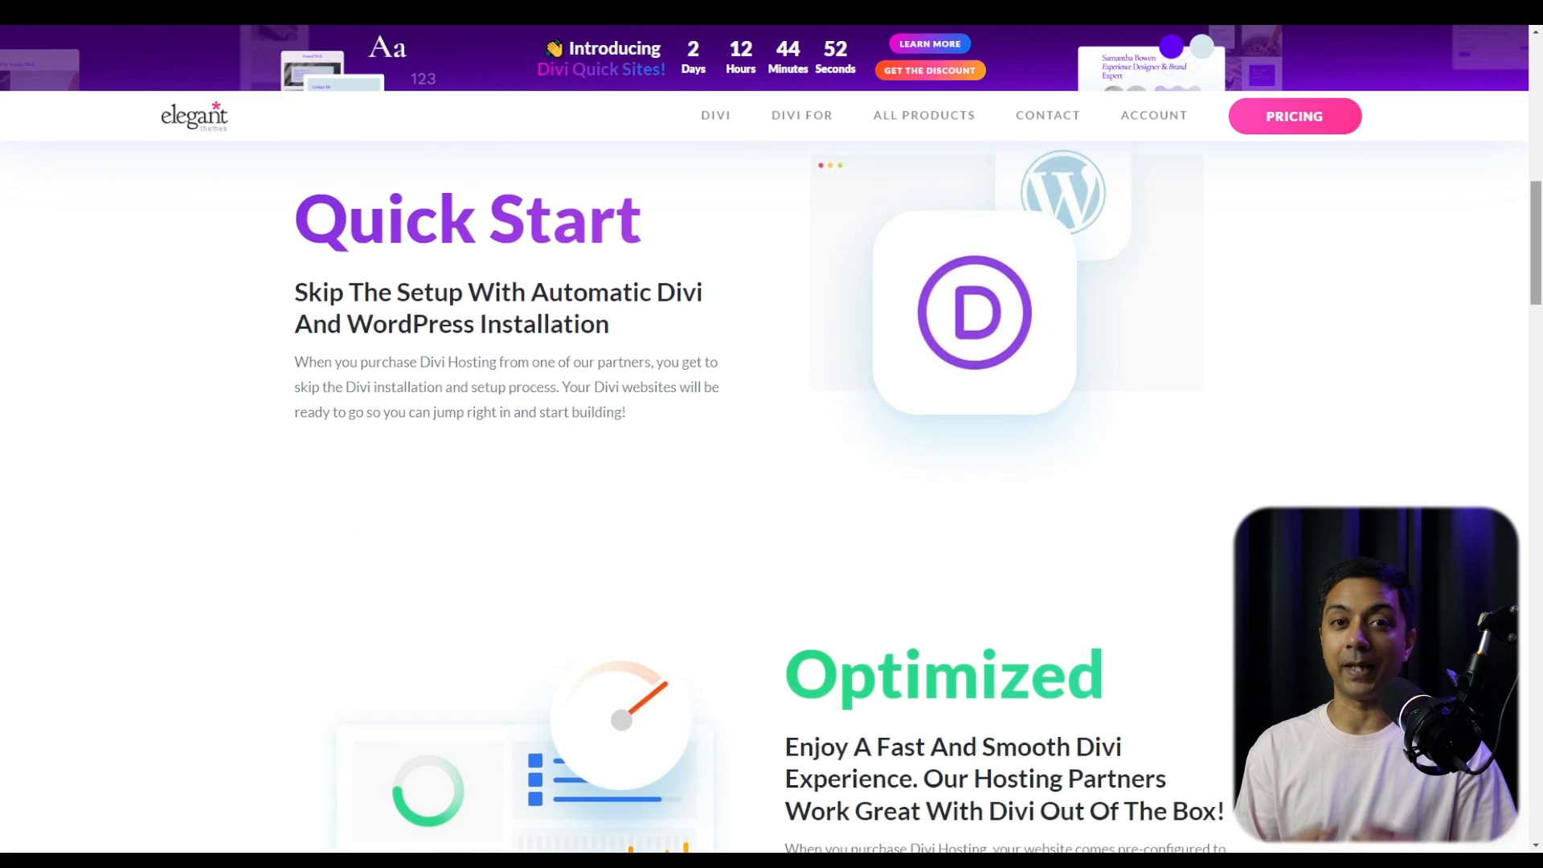
scroll(771, 482, down, 4)
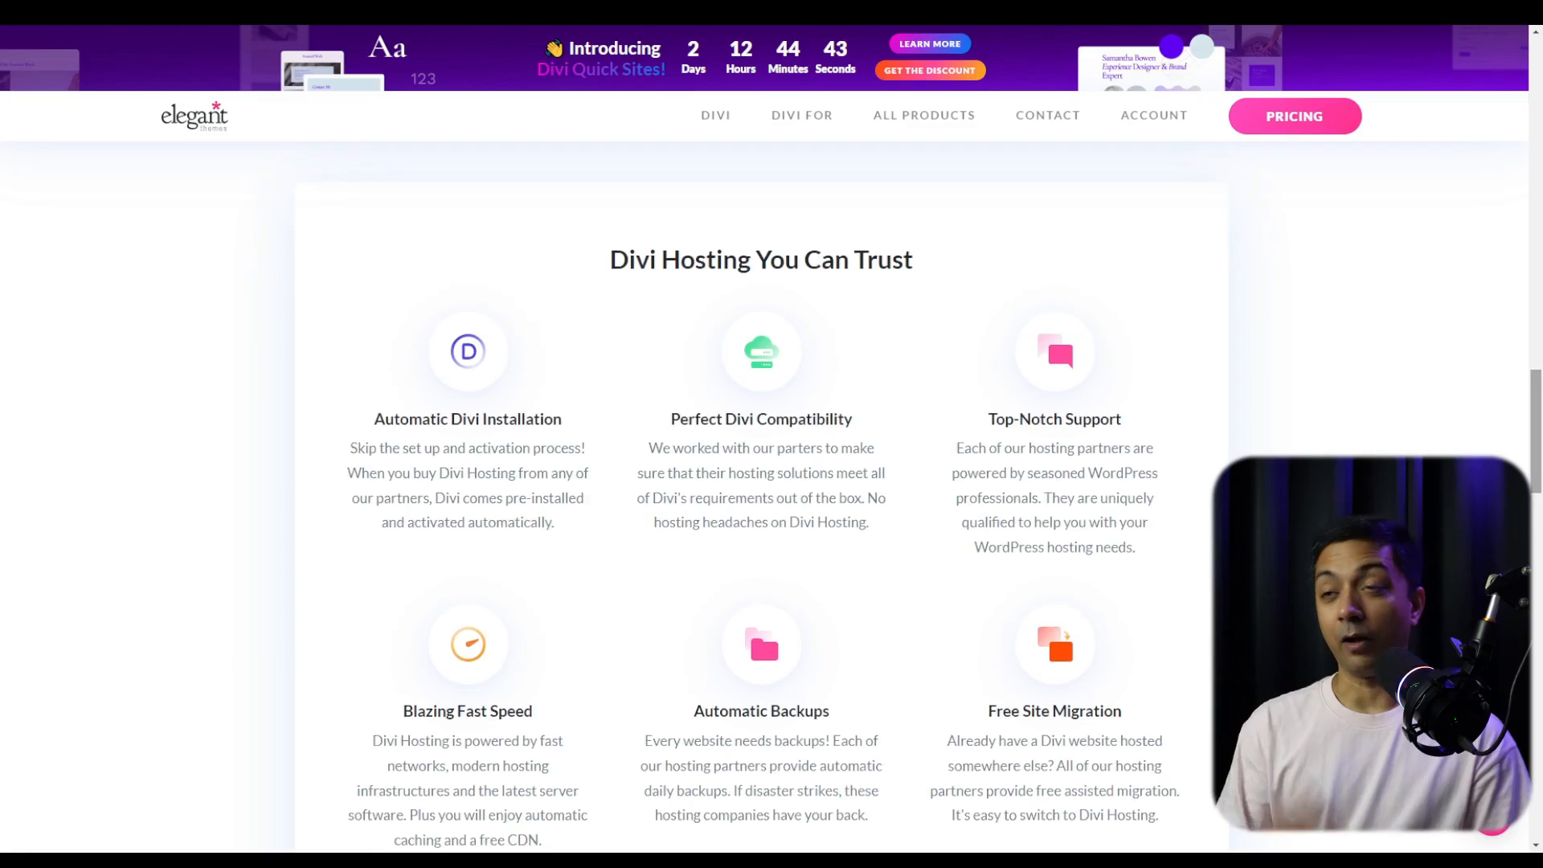
scroll(771, 483, down, 1)
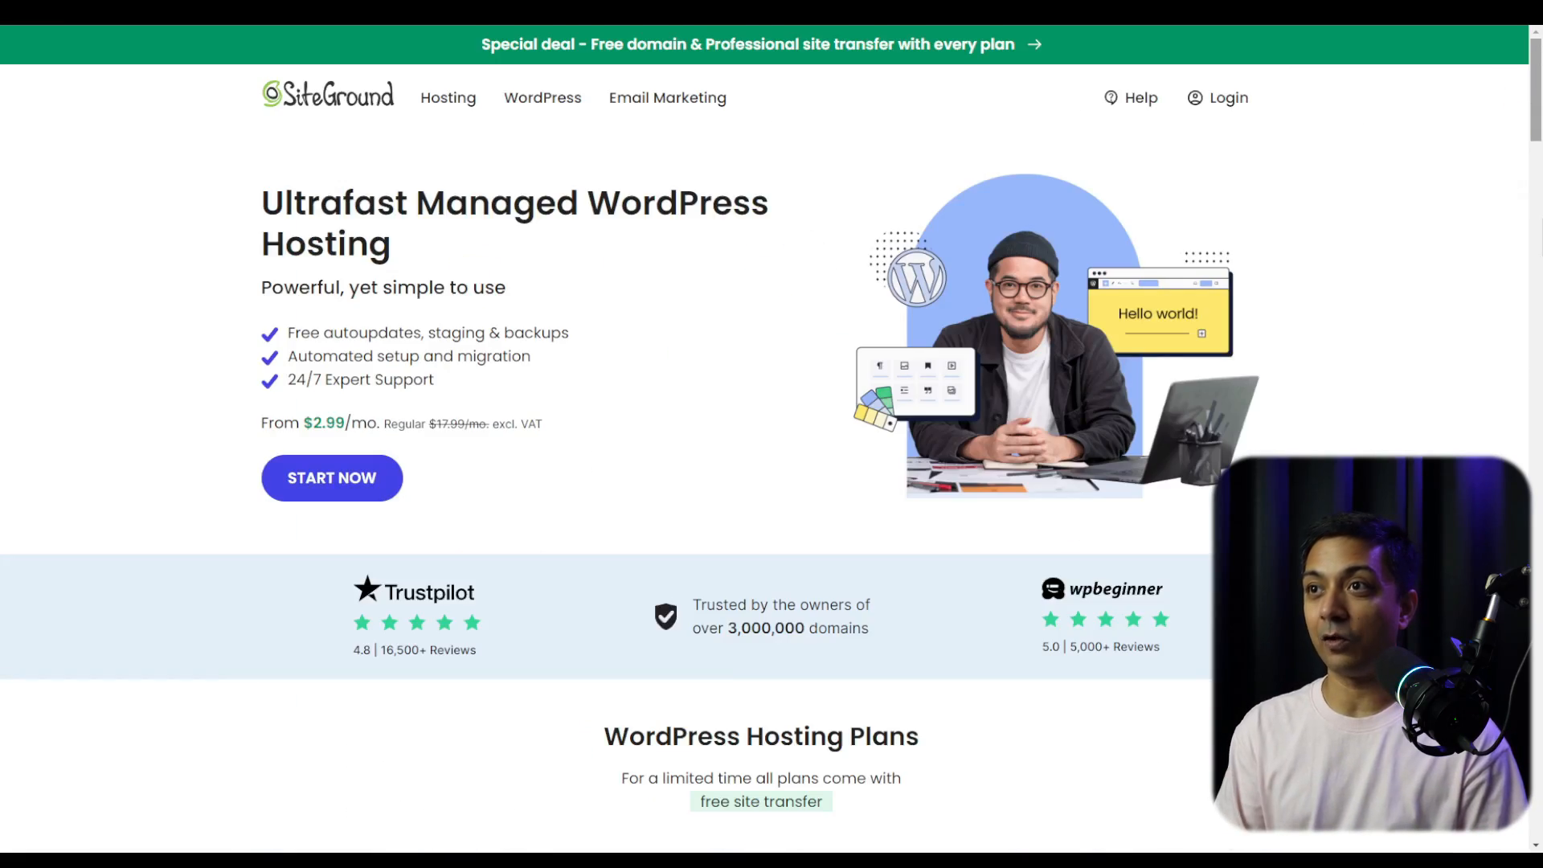
Compare the prices and features of SiteGround's StartUp, GrowBig and GoGeek WordPress hosting plans.
scroll(772, 434, down, 3)
scroll(772, 434, down, 1)
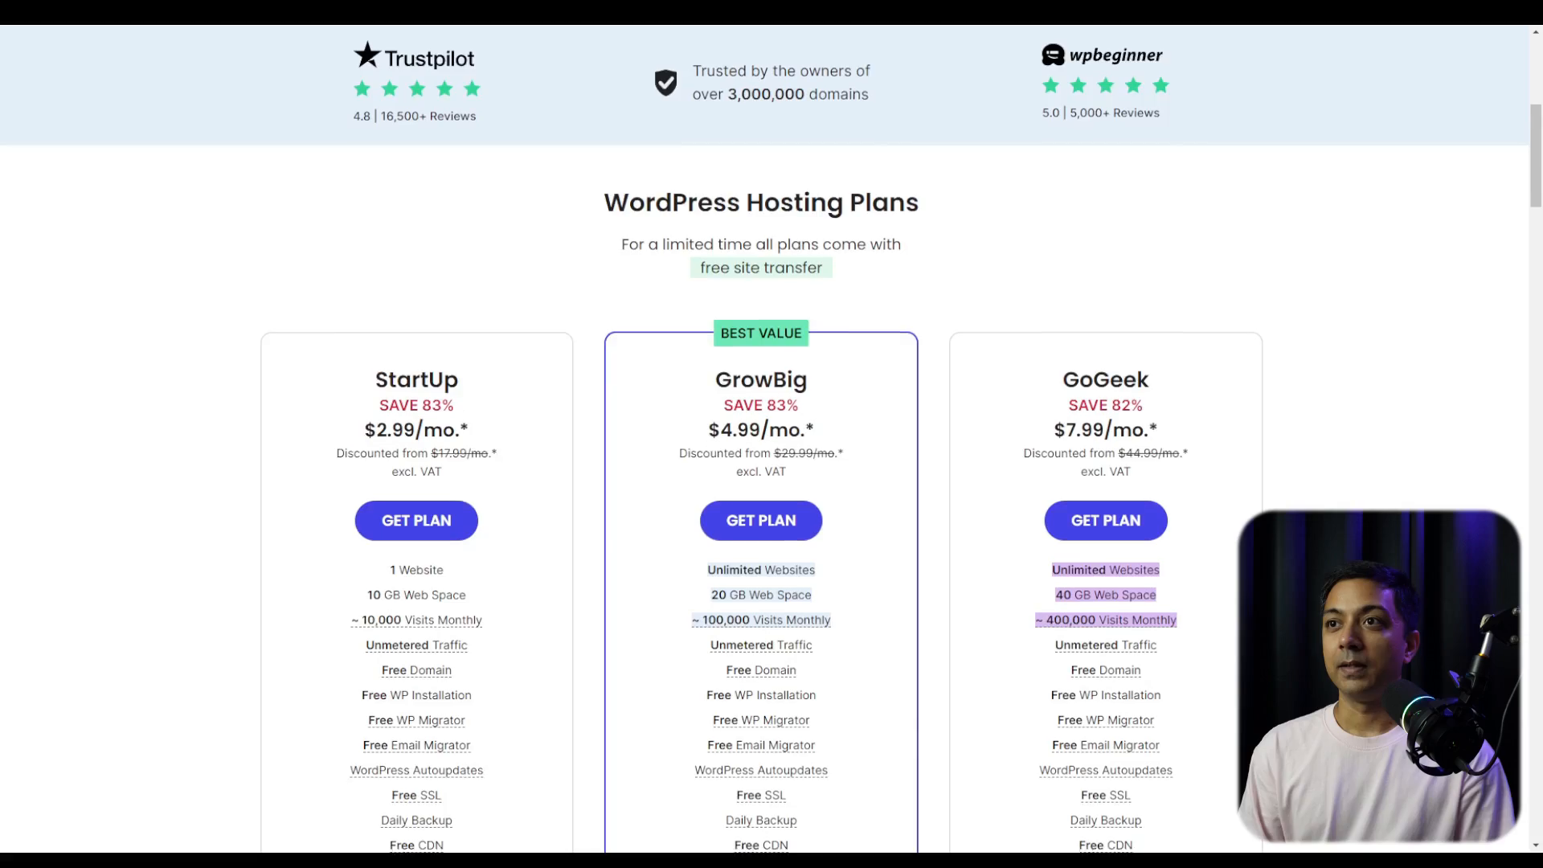
scroll(771, 434, down, 2)
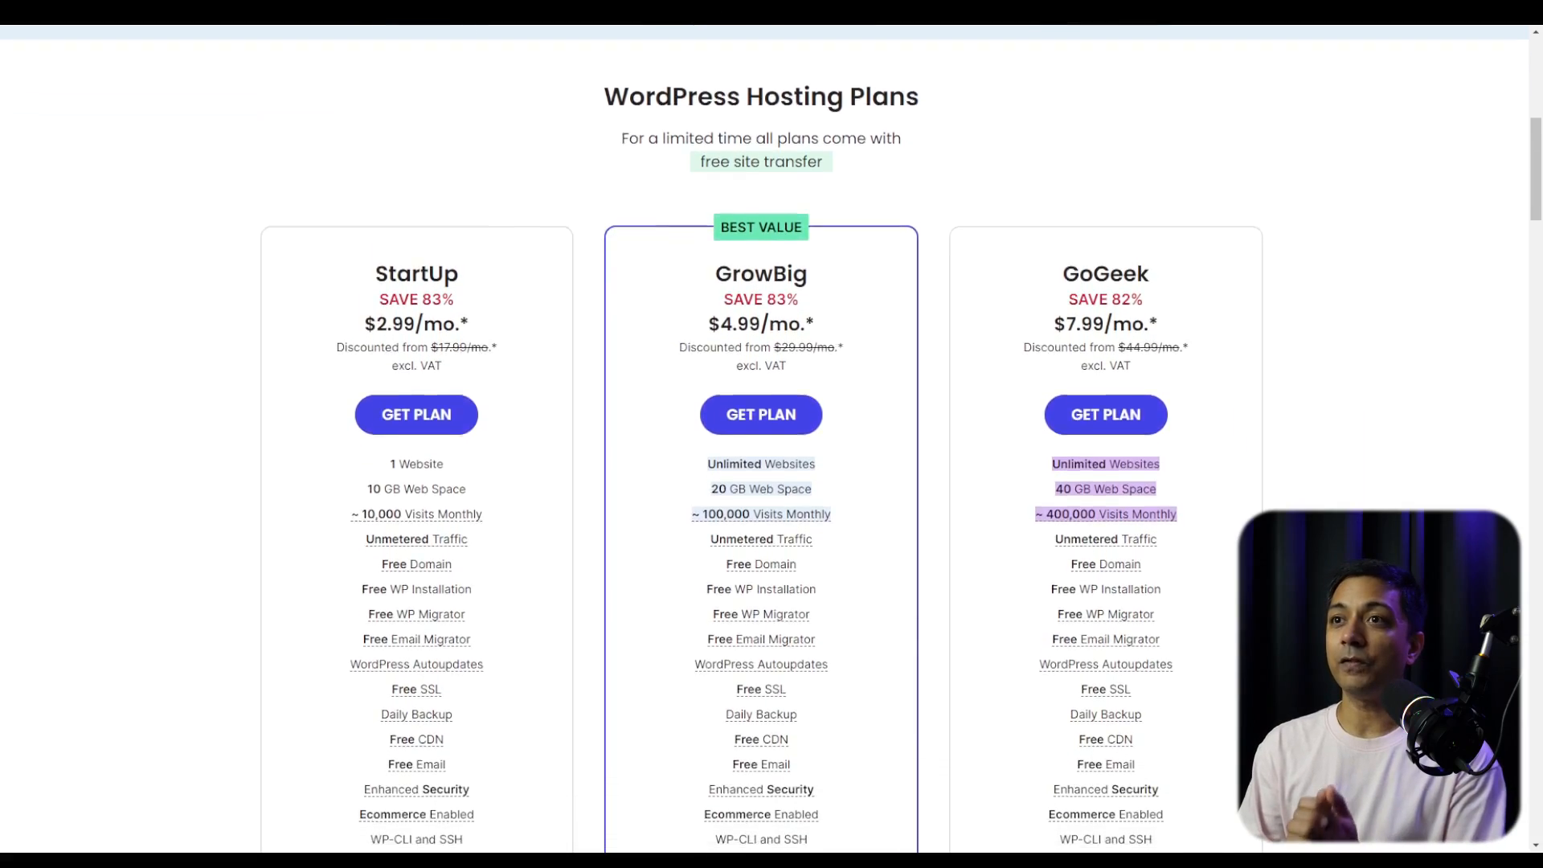
scroll(764, 435, down, 3)
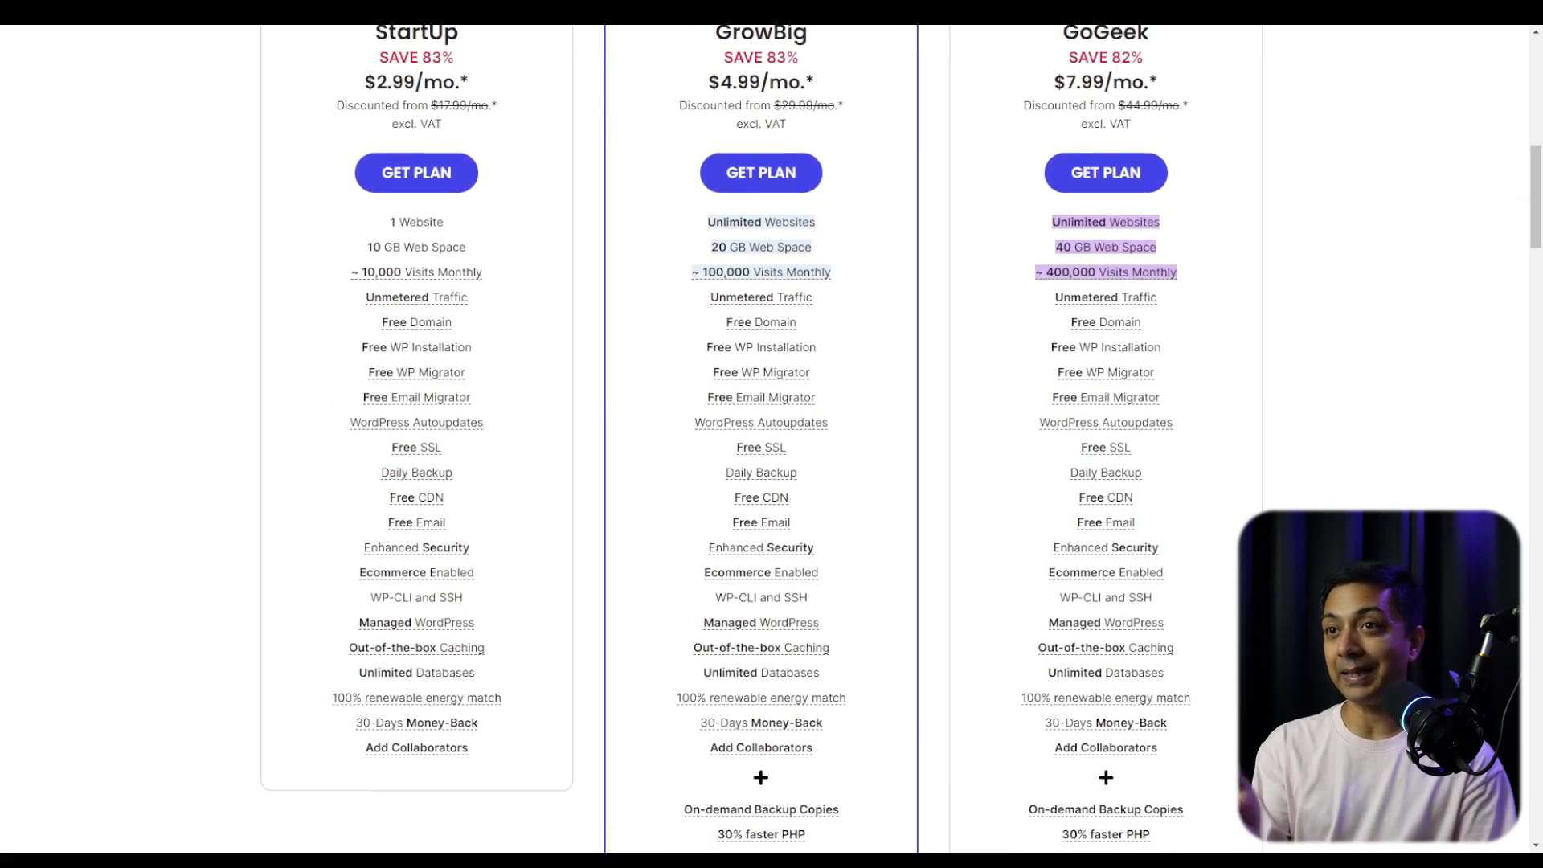
scroll(765, 435, down, 1)
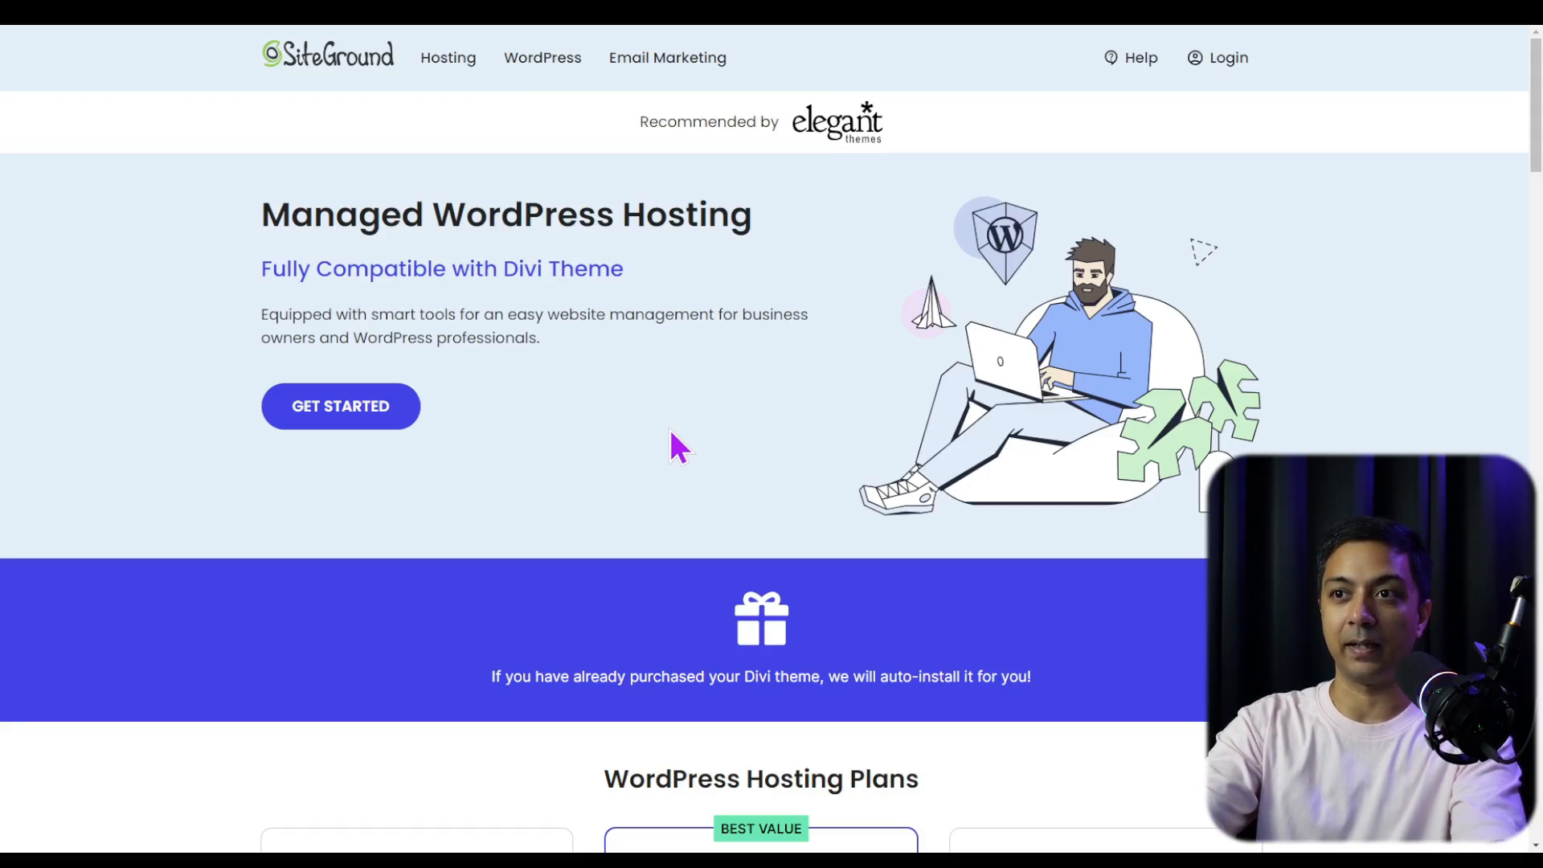
Get the StartUp hosting plan from the Divi partner offer and assign it the existing domain buildadiviwebsite.com.
click(397, 405)
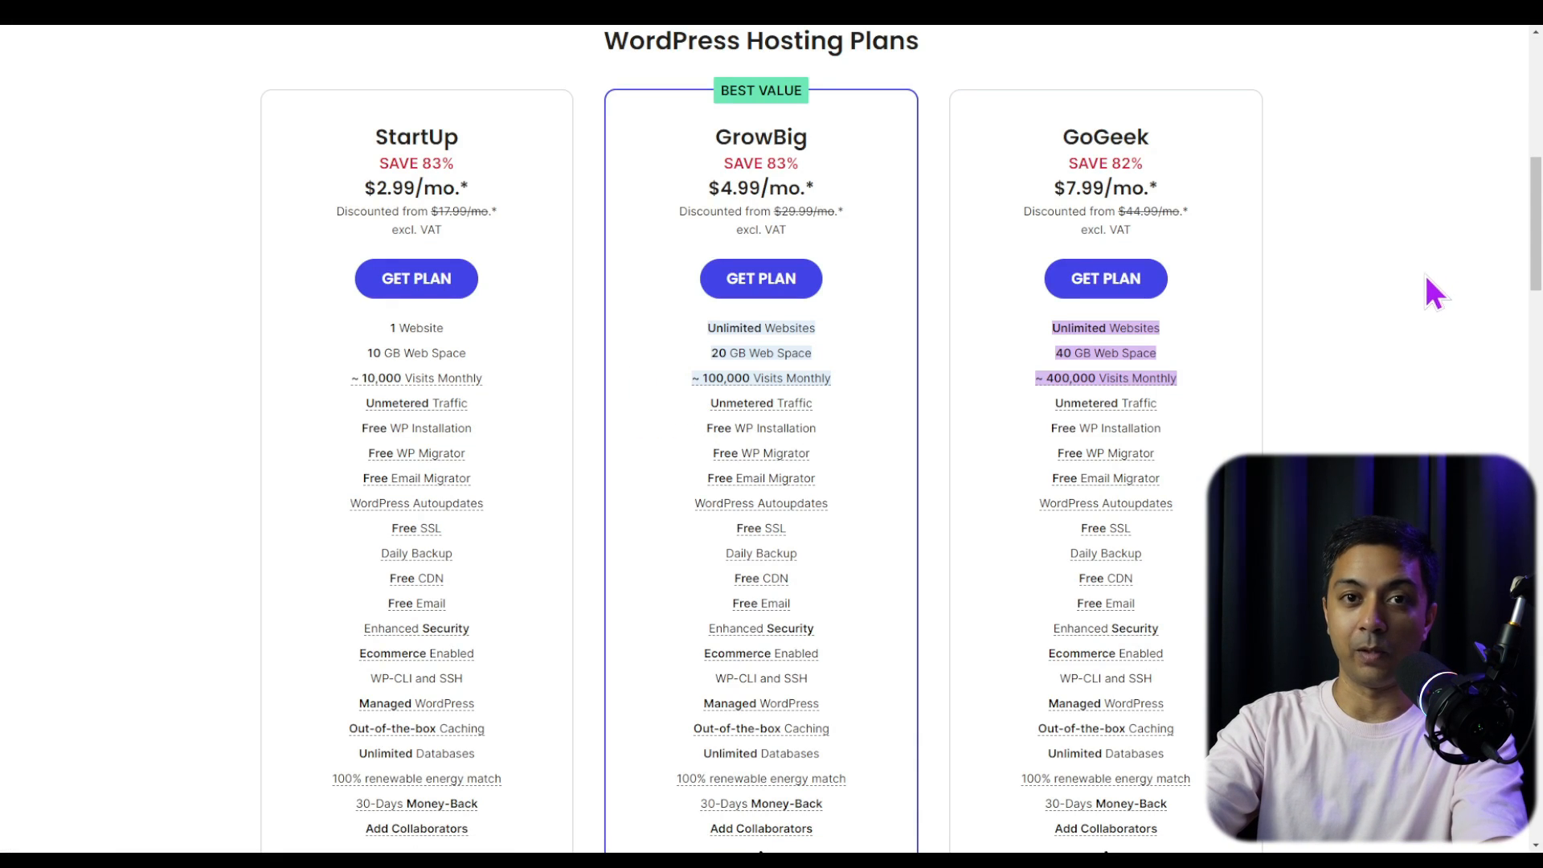
click(452, 294)
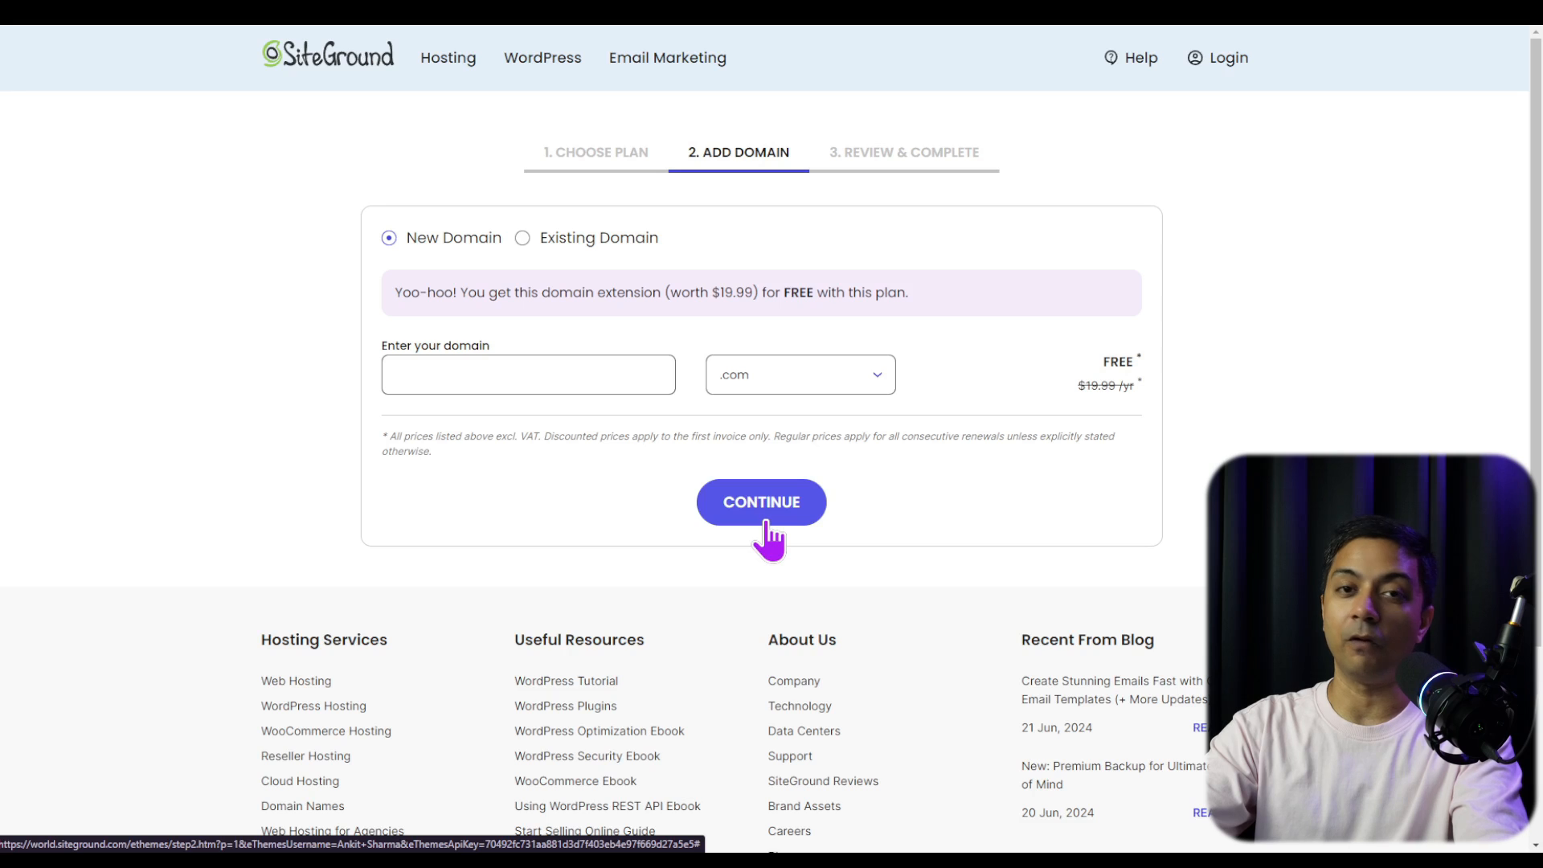
click(522, 238)
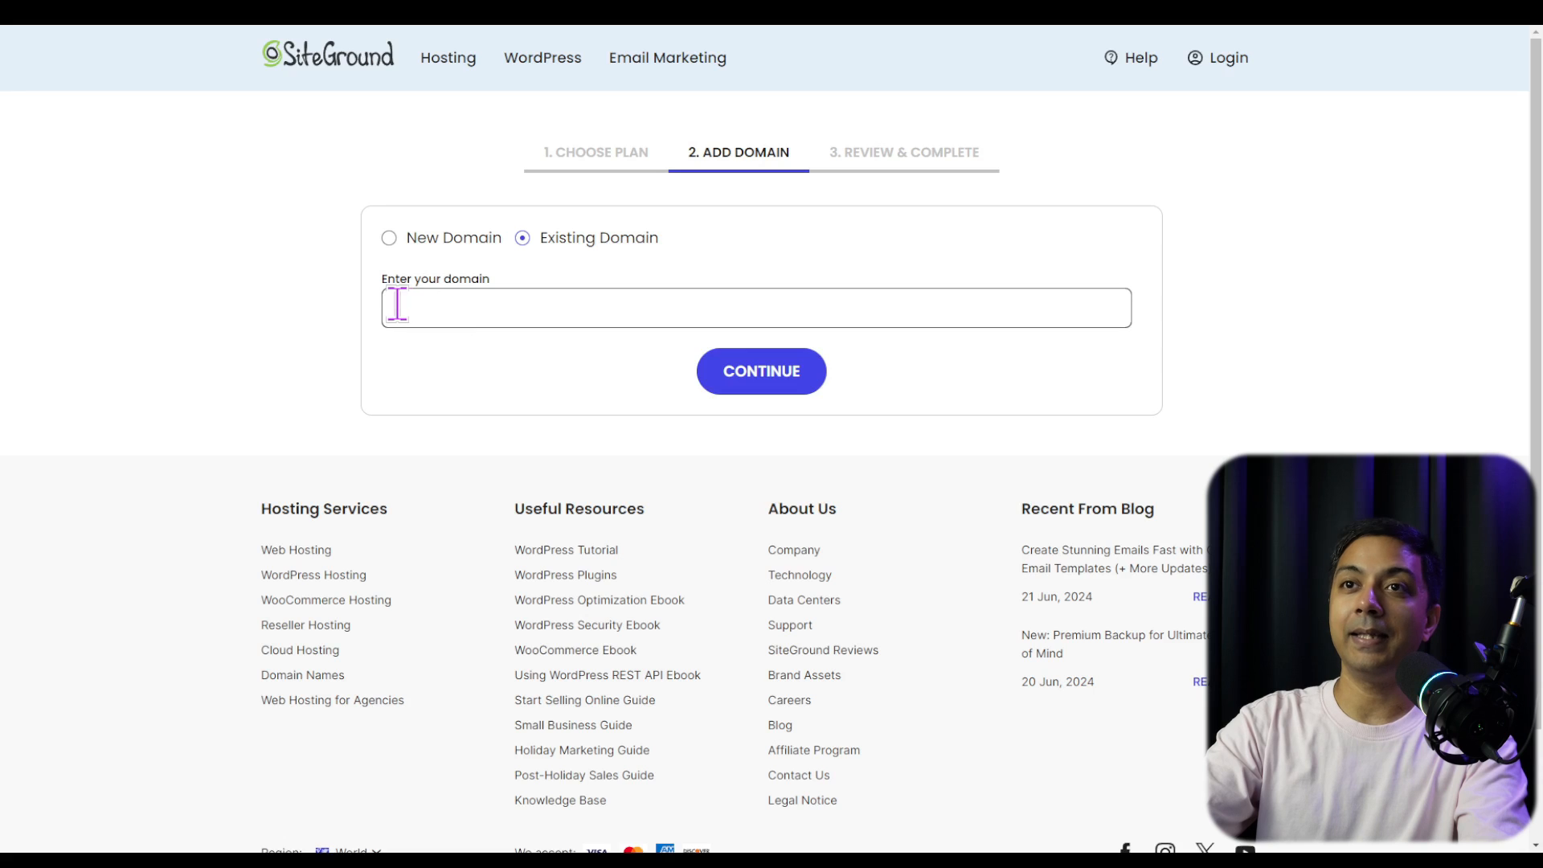
click(745, 323)
text(buildadiviwebsite.com)
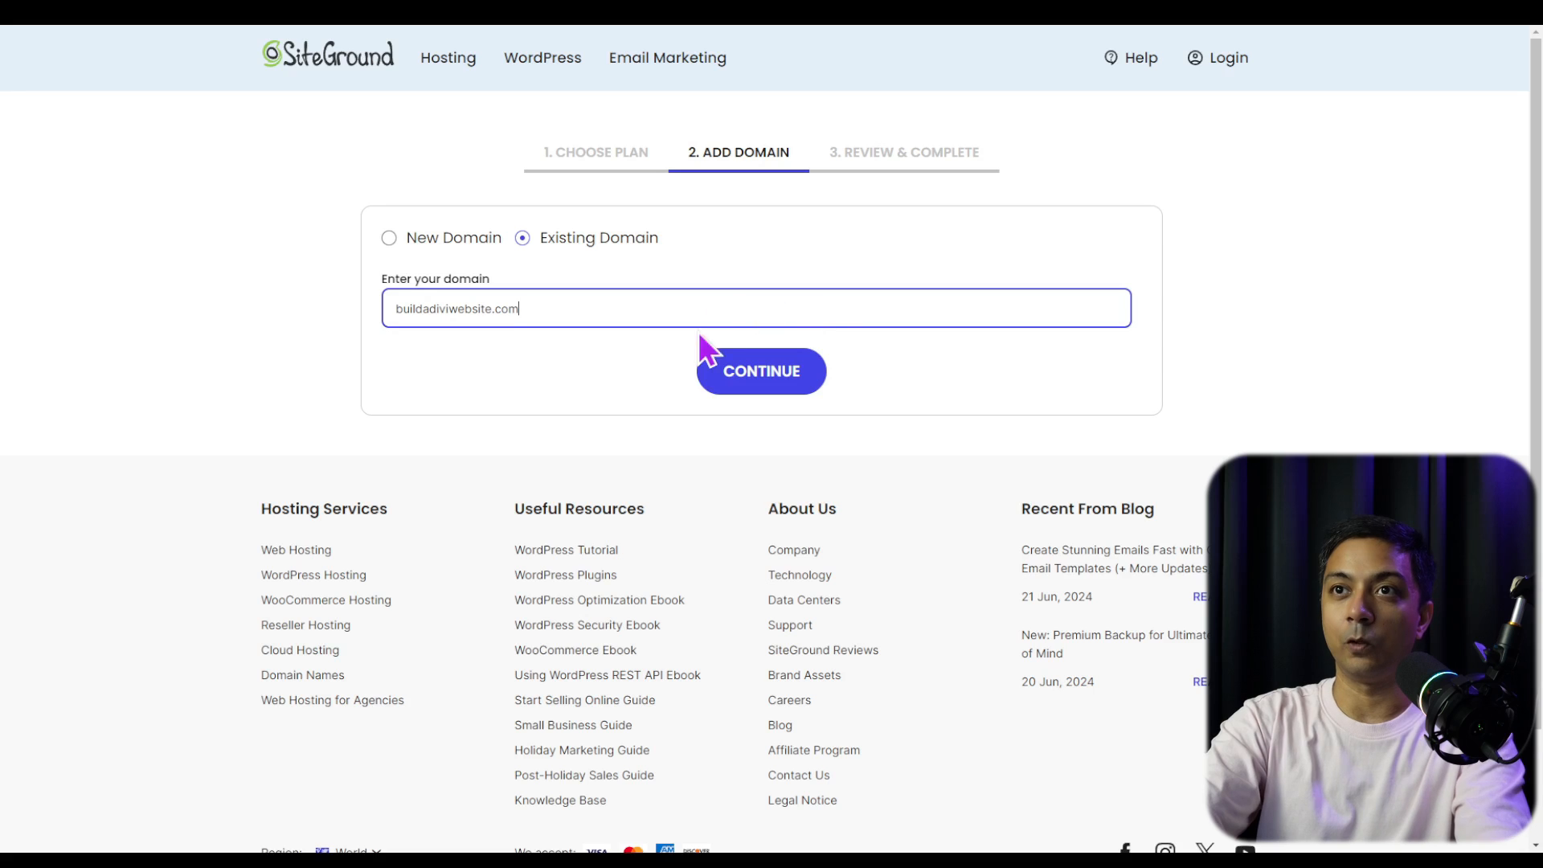
click(748, 394)
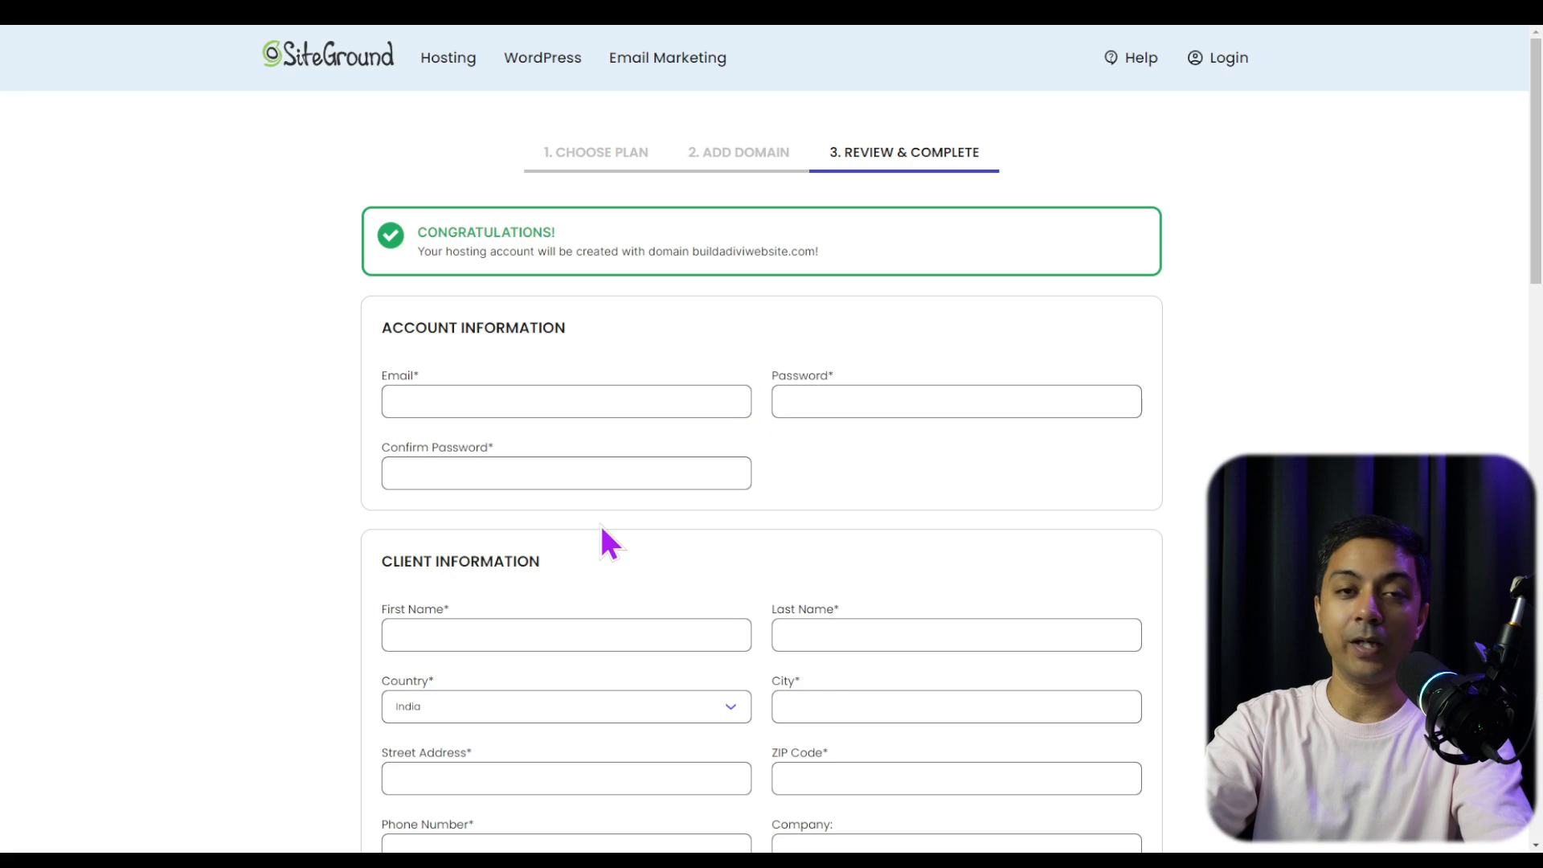
Review the account, client, payment, purchase and extra services sections of the hosting order form.
scroll(713, 517, down, 4)
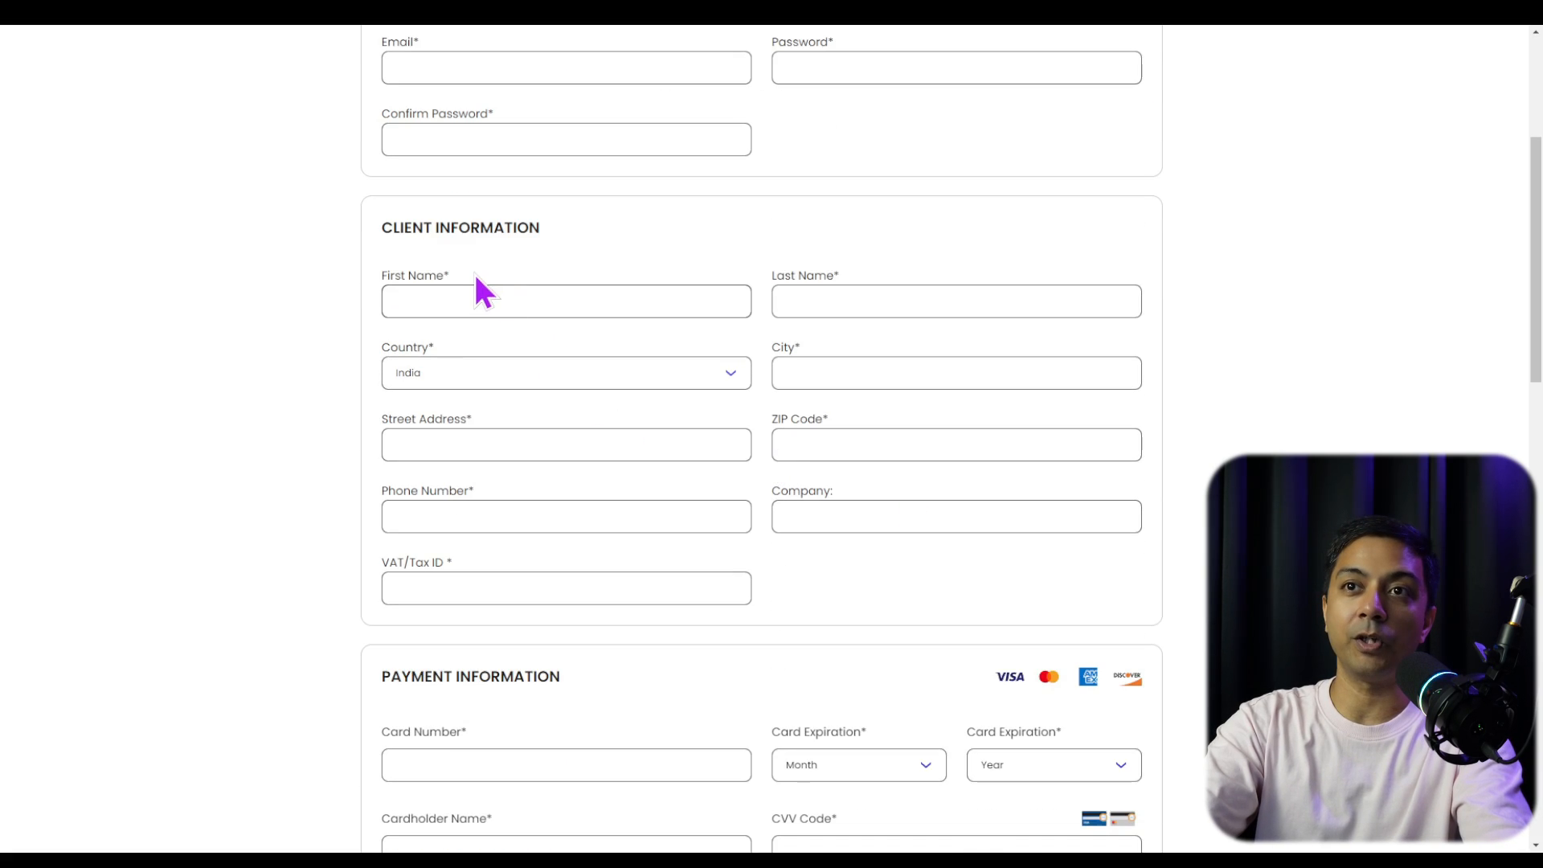
scroll(392, 321, down, 4)
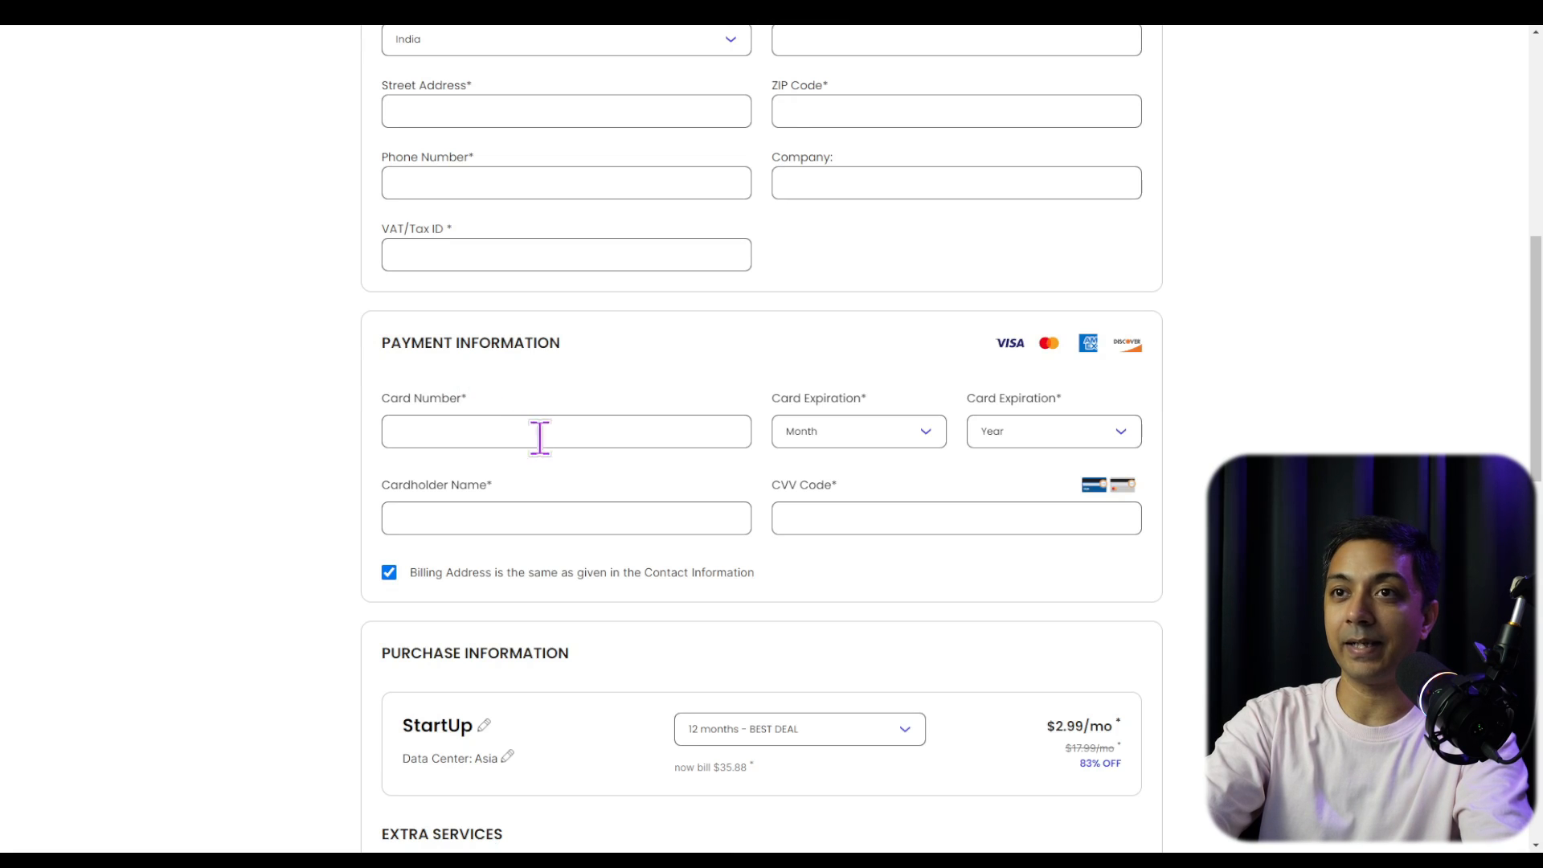
scroll(670, 474, down, 3)
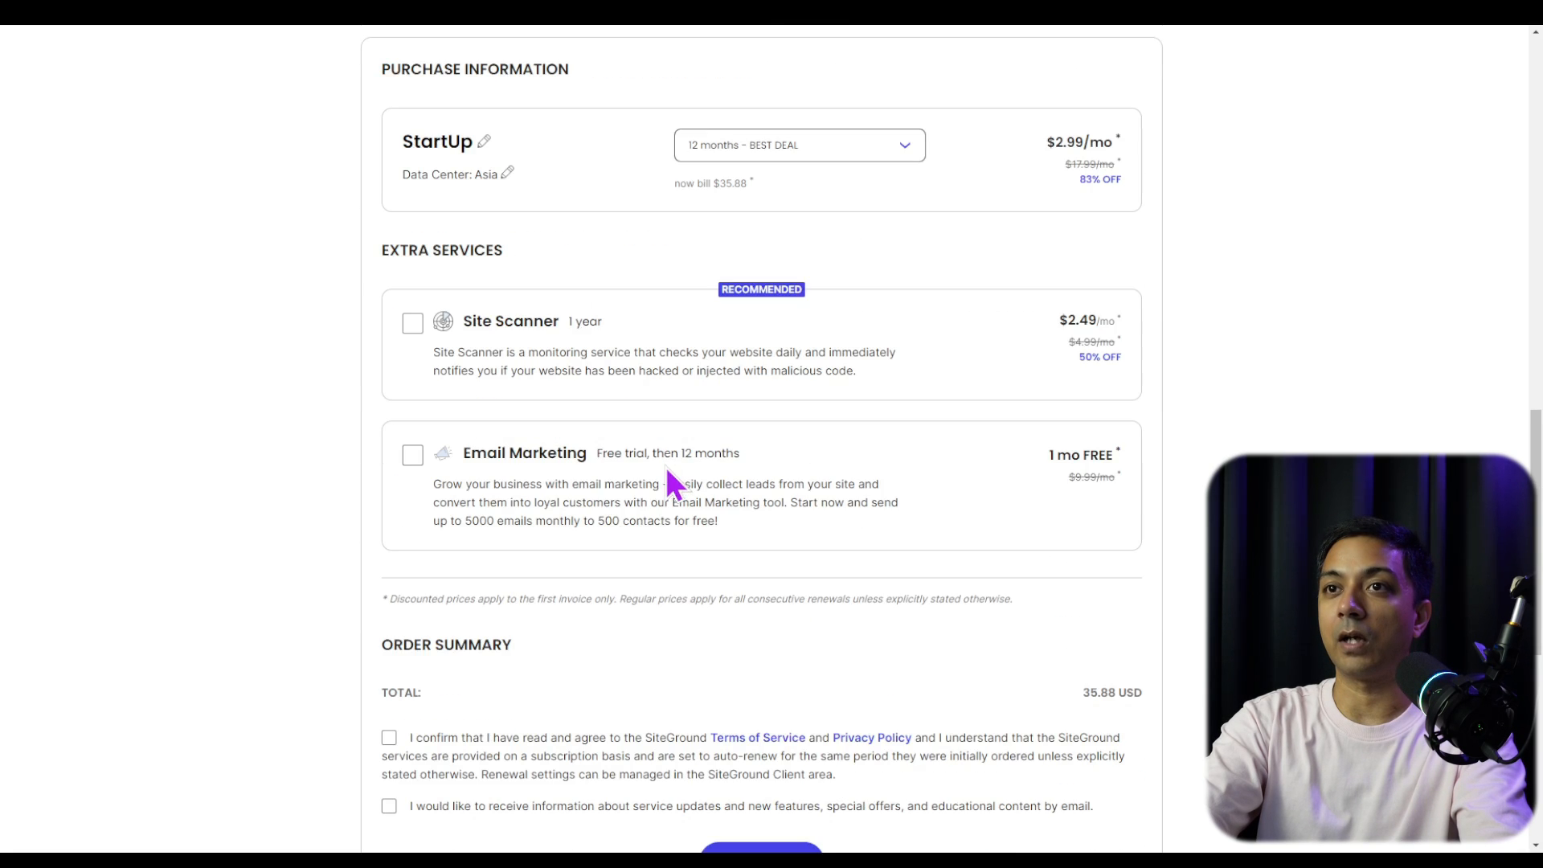
scroll(669, 476, down, 3)
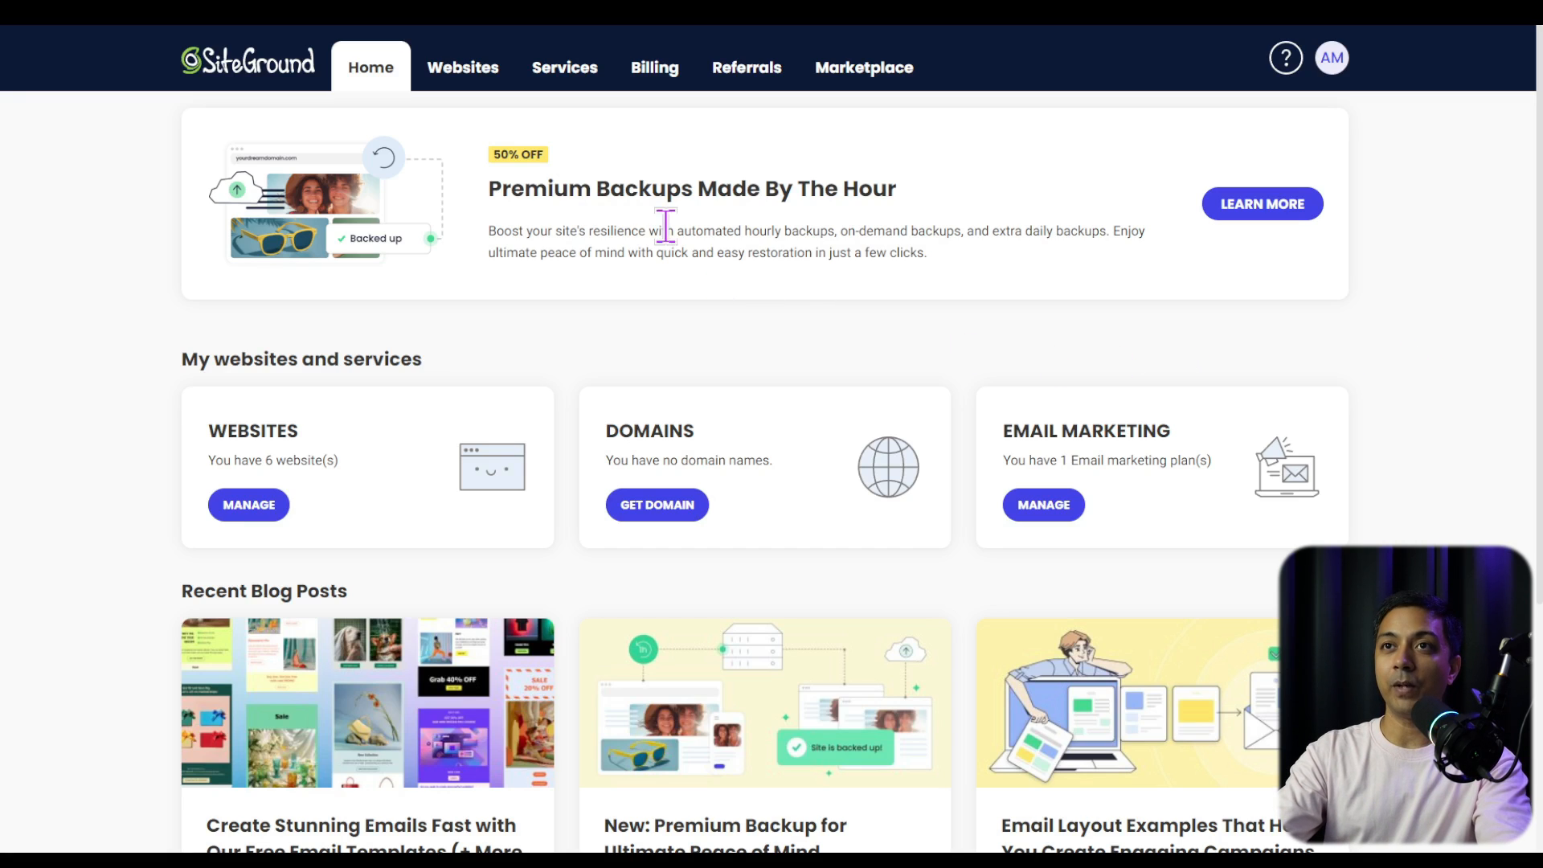
Start adding a new website to the hosting account using a temporary domain.
click(492, 73)
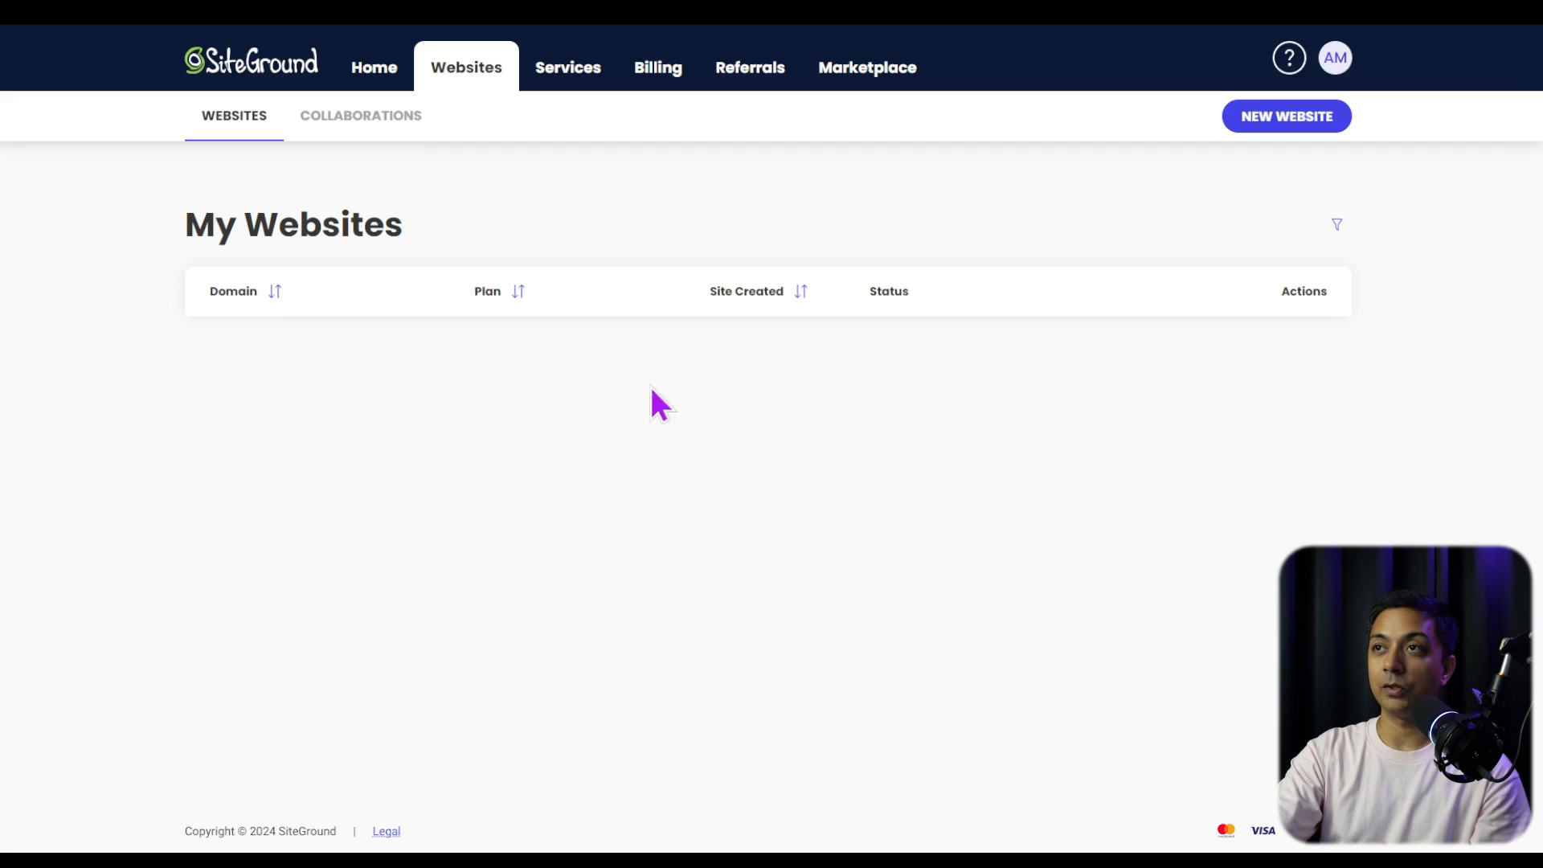
click(1268, 122)
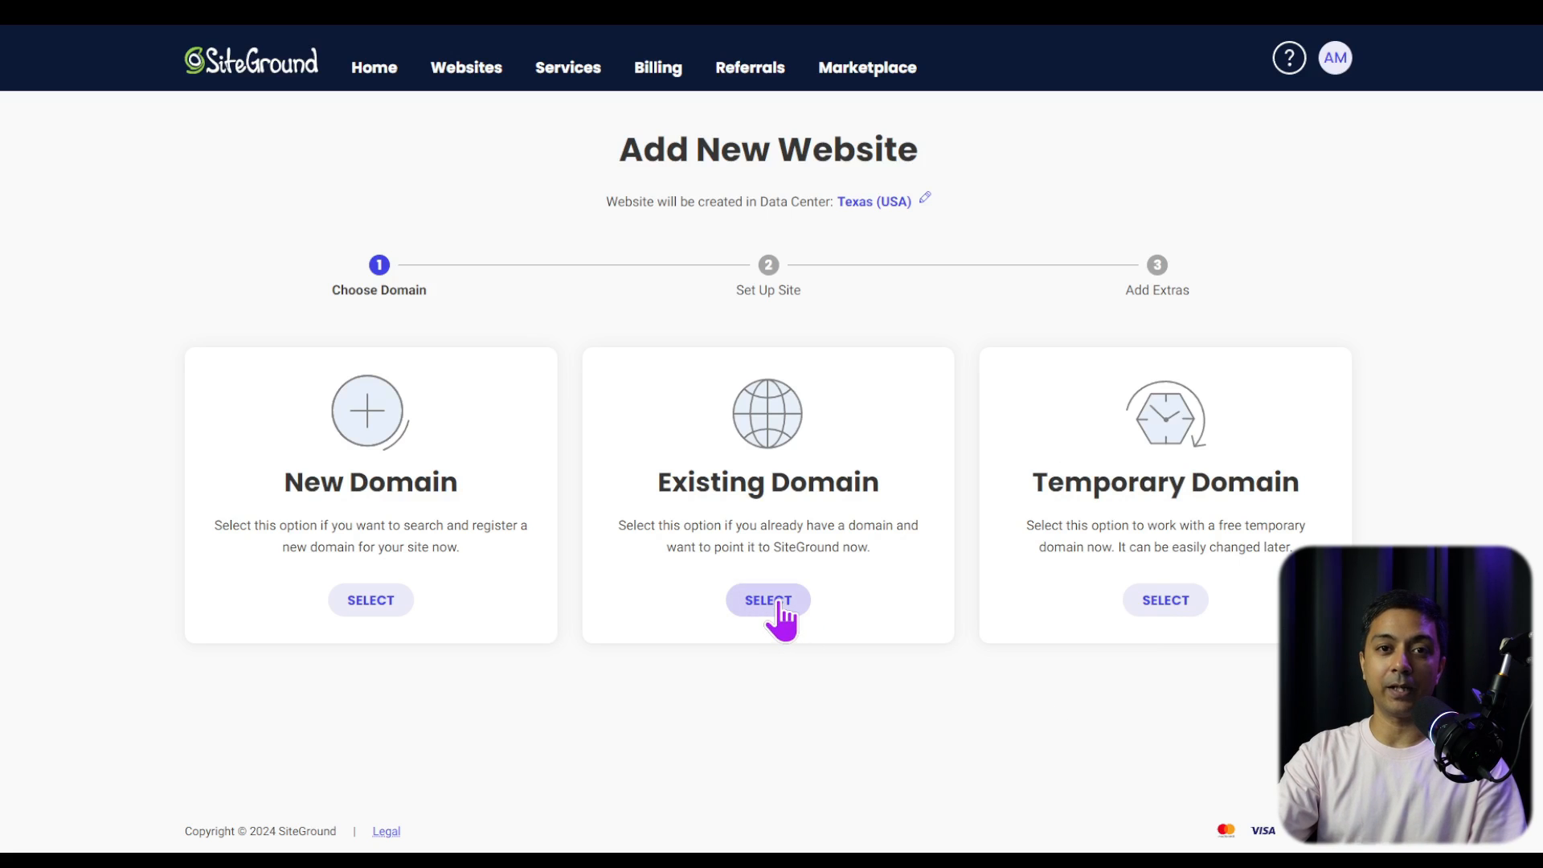
click(1154, 609)
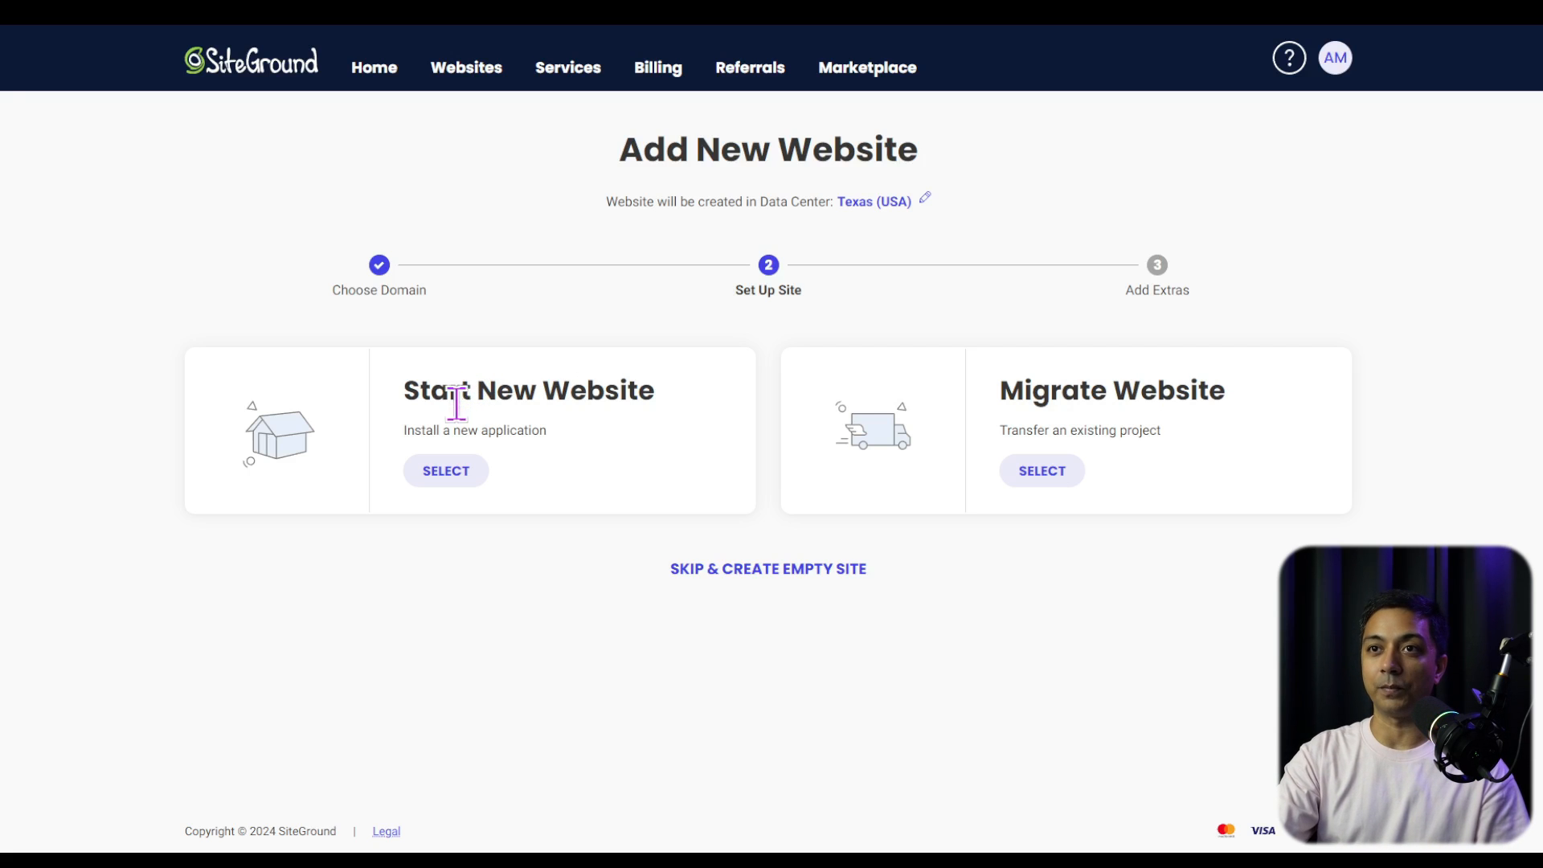
Set up a new WordPress website with a generated login password, and finish creation without adding Site Scanner.
click(441, 480)
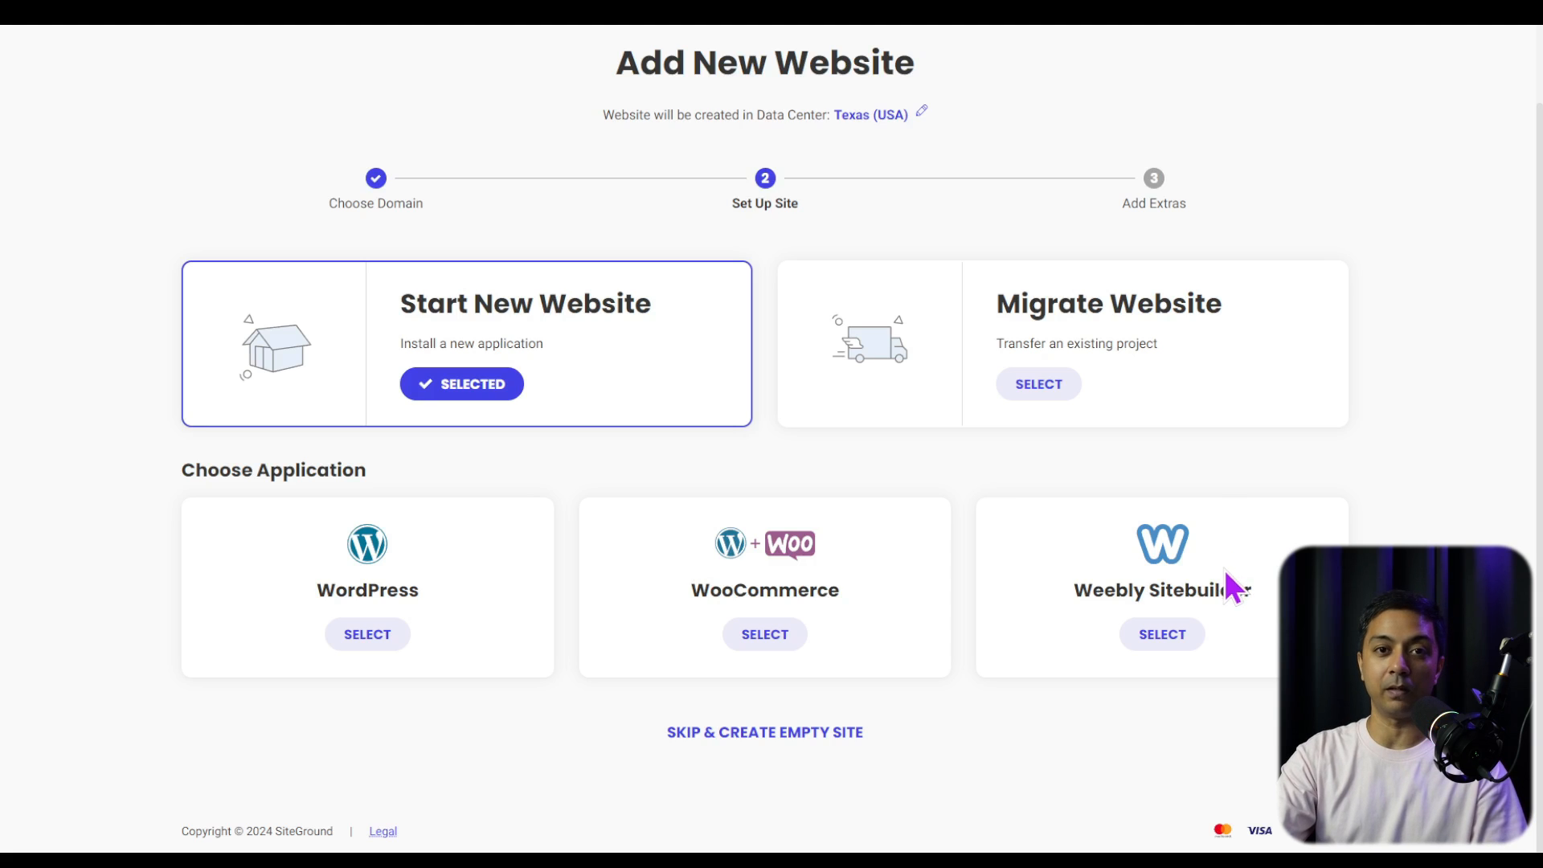
click(370, 643)
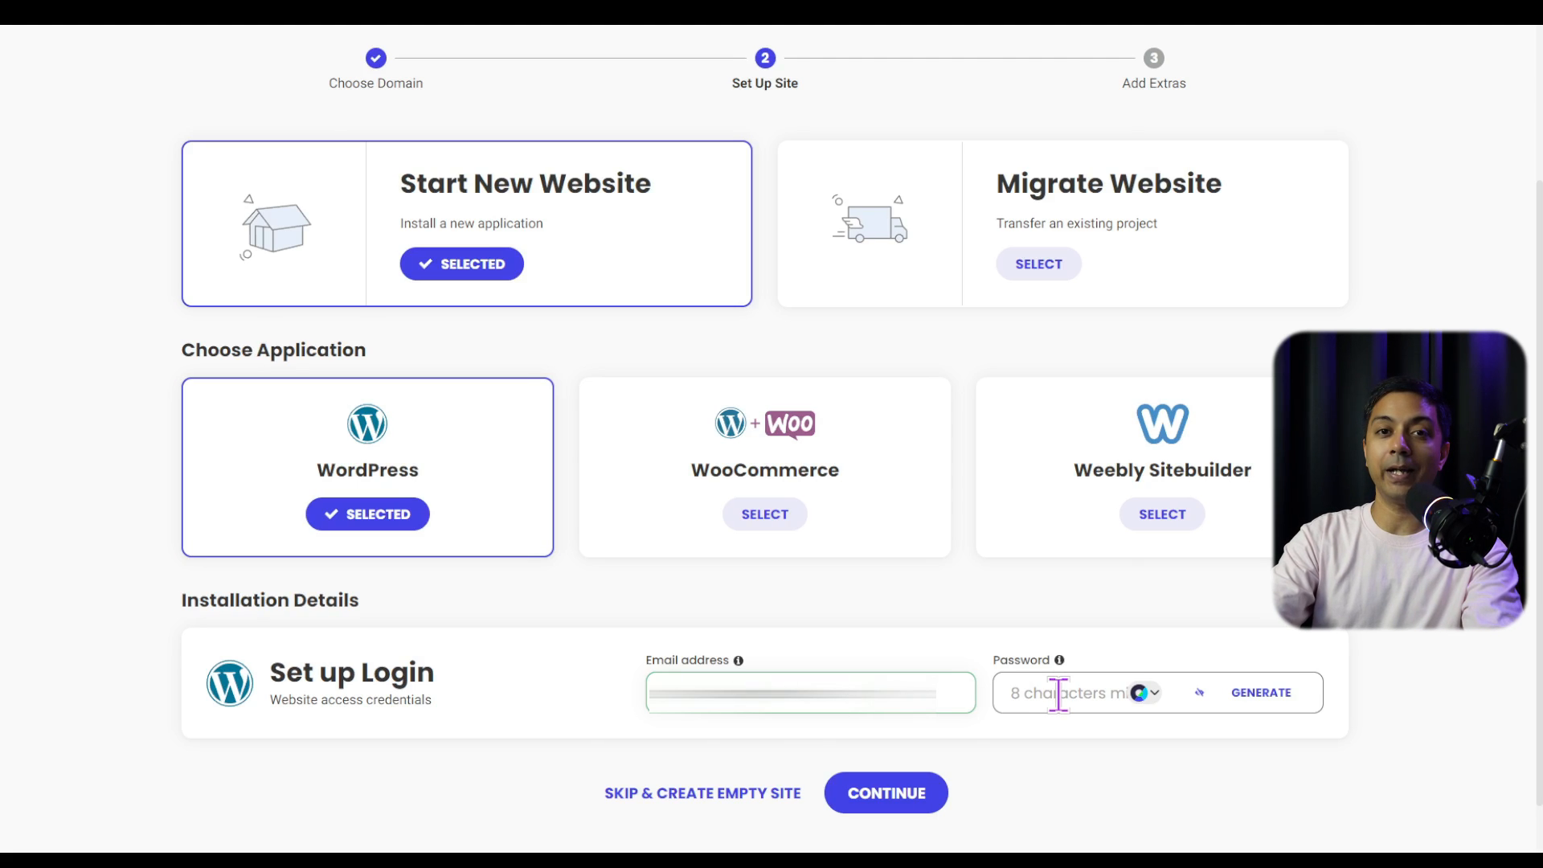
click(1262, 696)
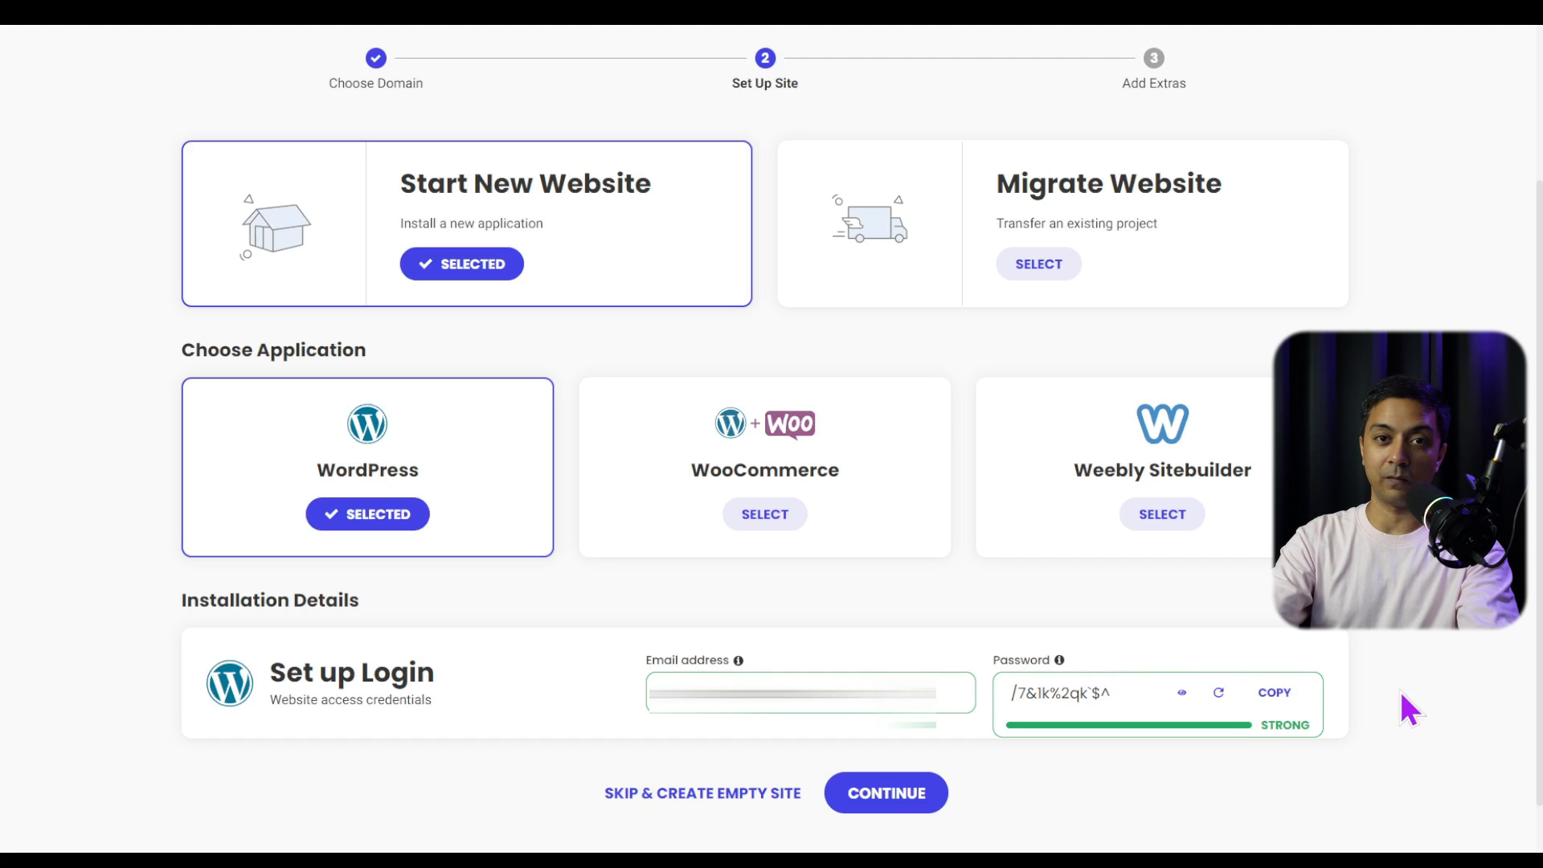
scroll(1398, 711, down, 1)
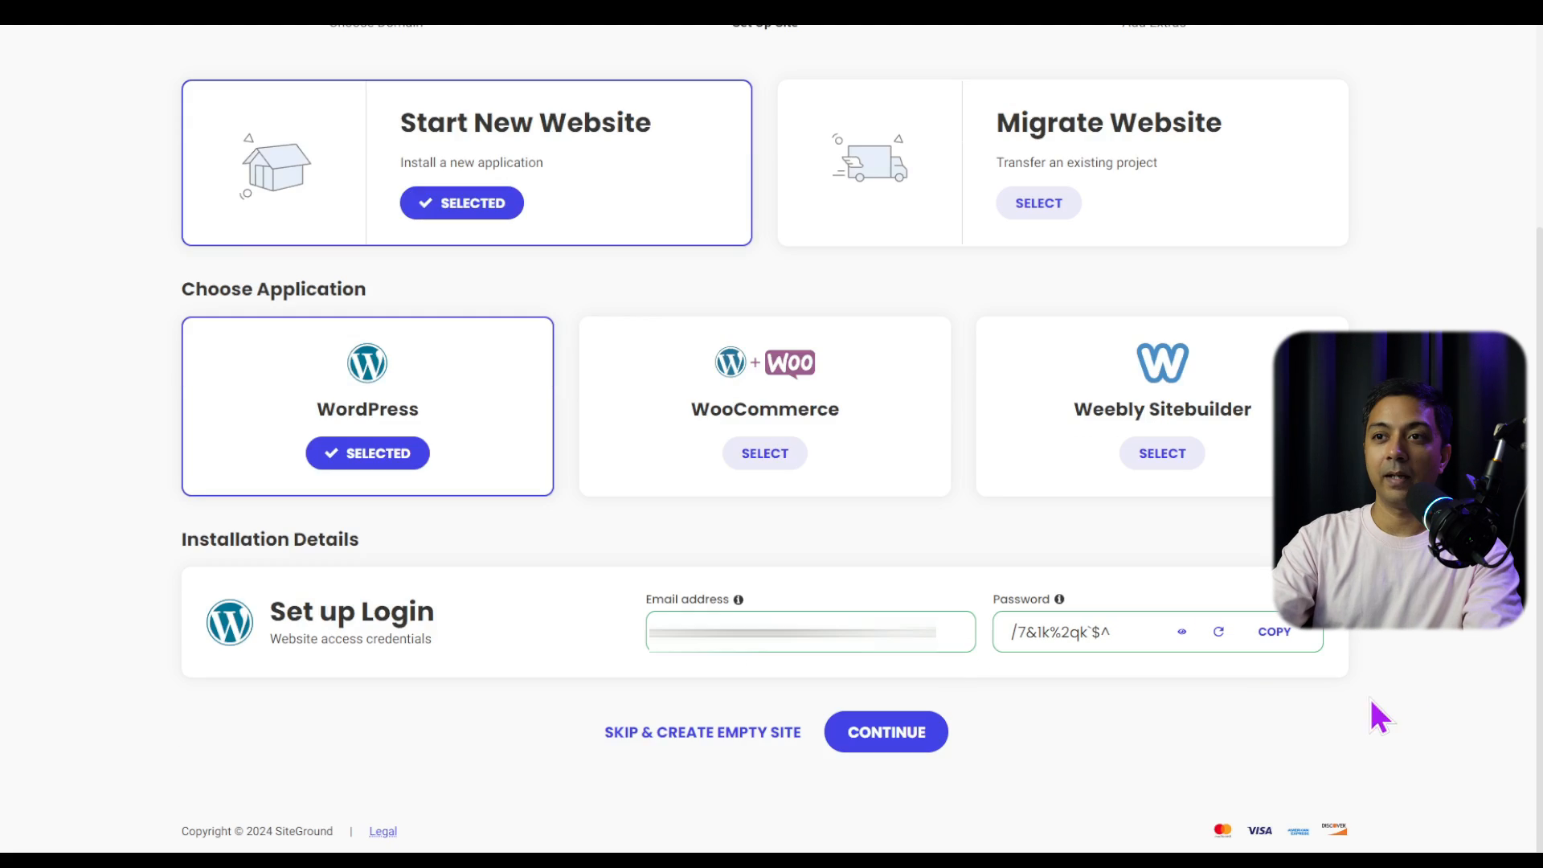
click(884, 738)
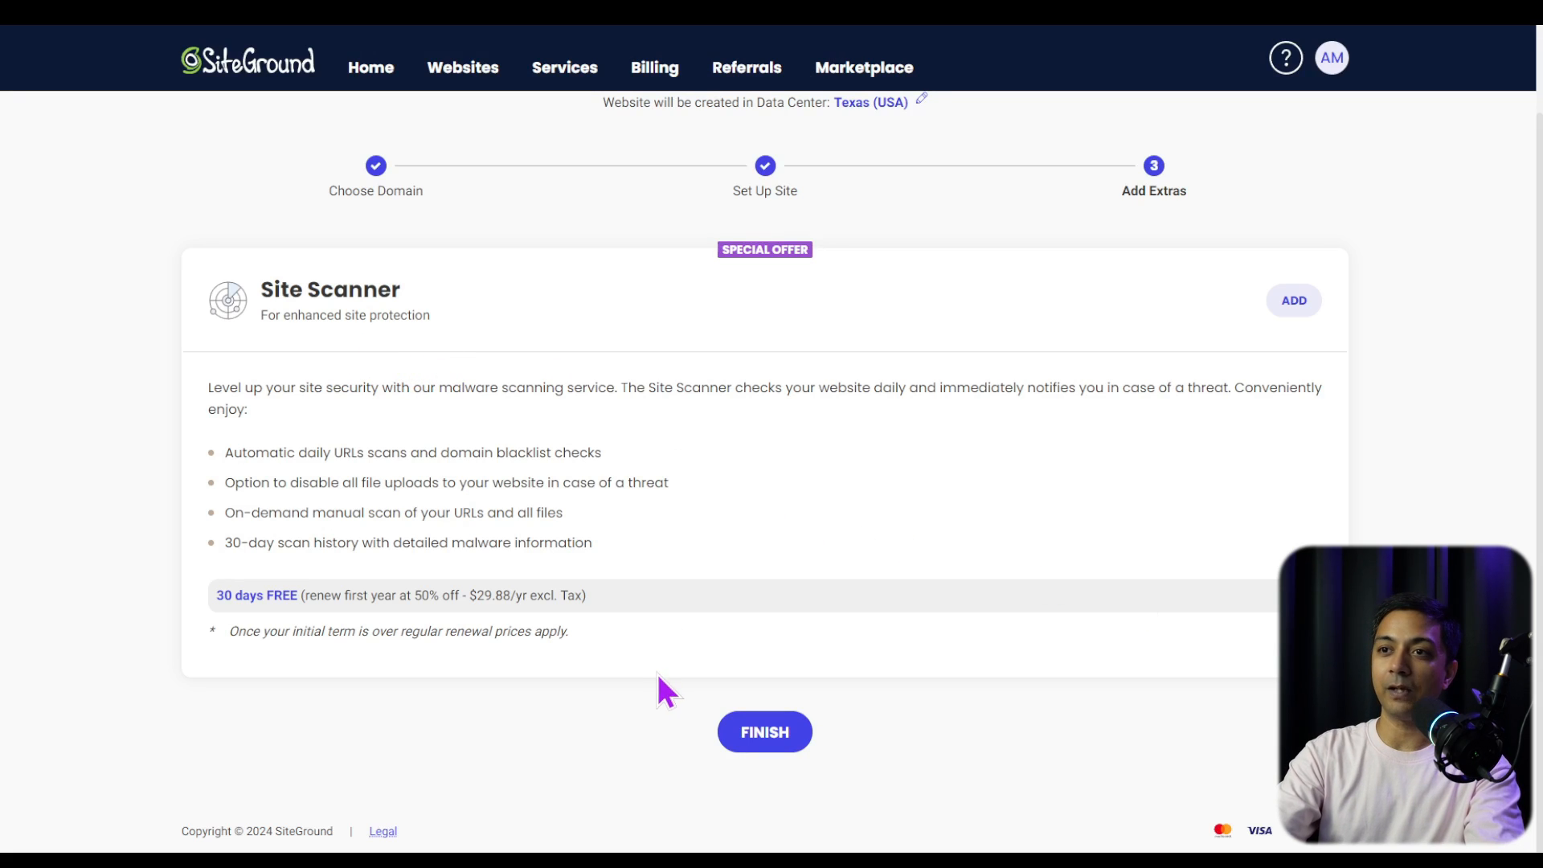
click(765, 733)
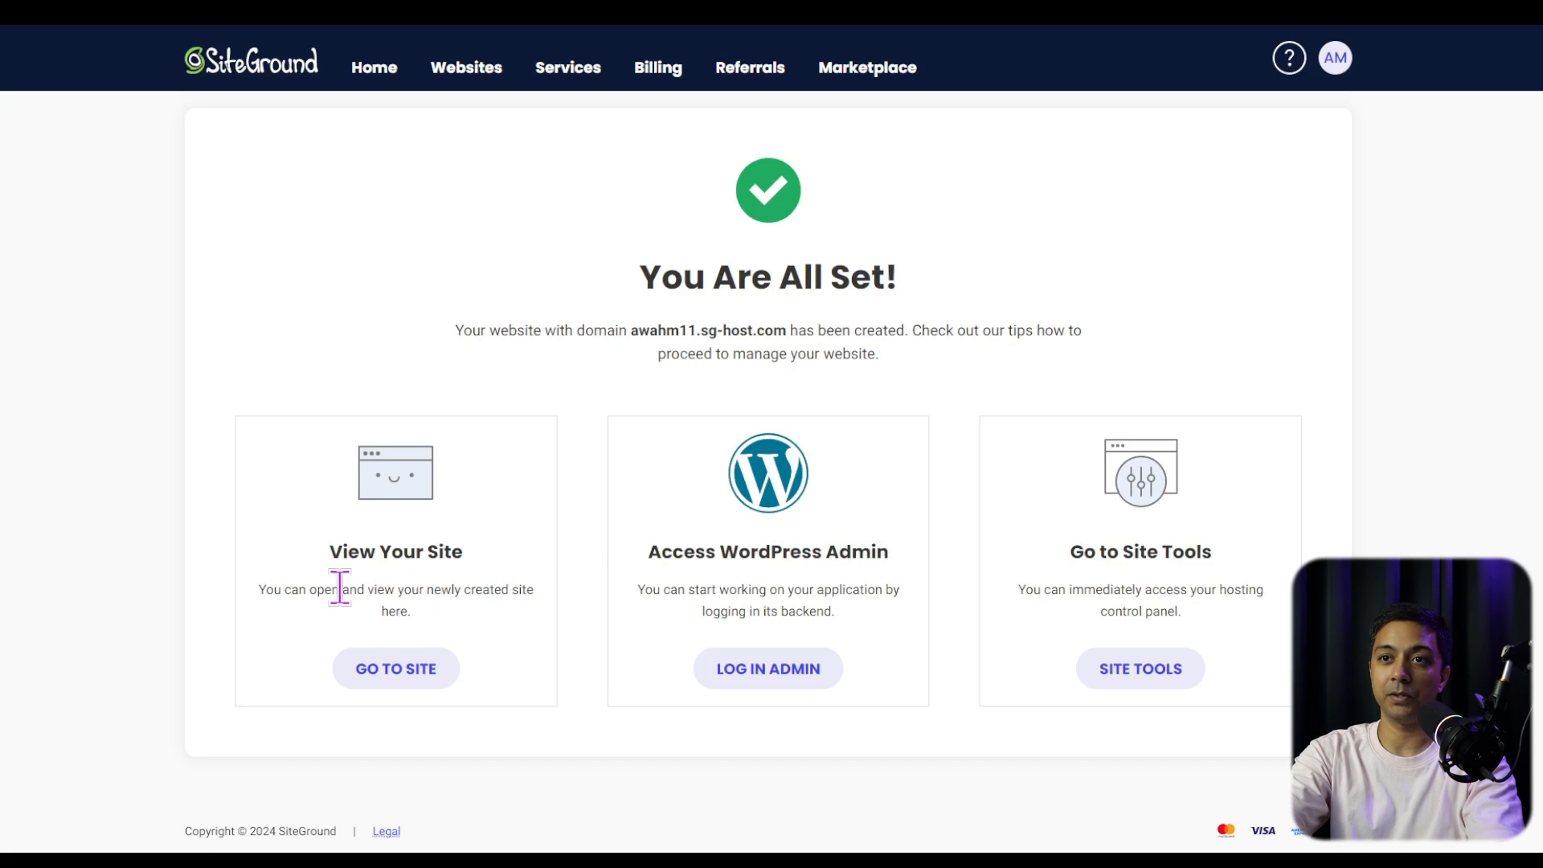
Open the newly created website and look through its default homepage.
click(405, 679)
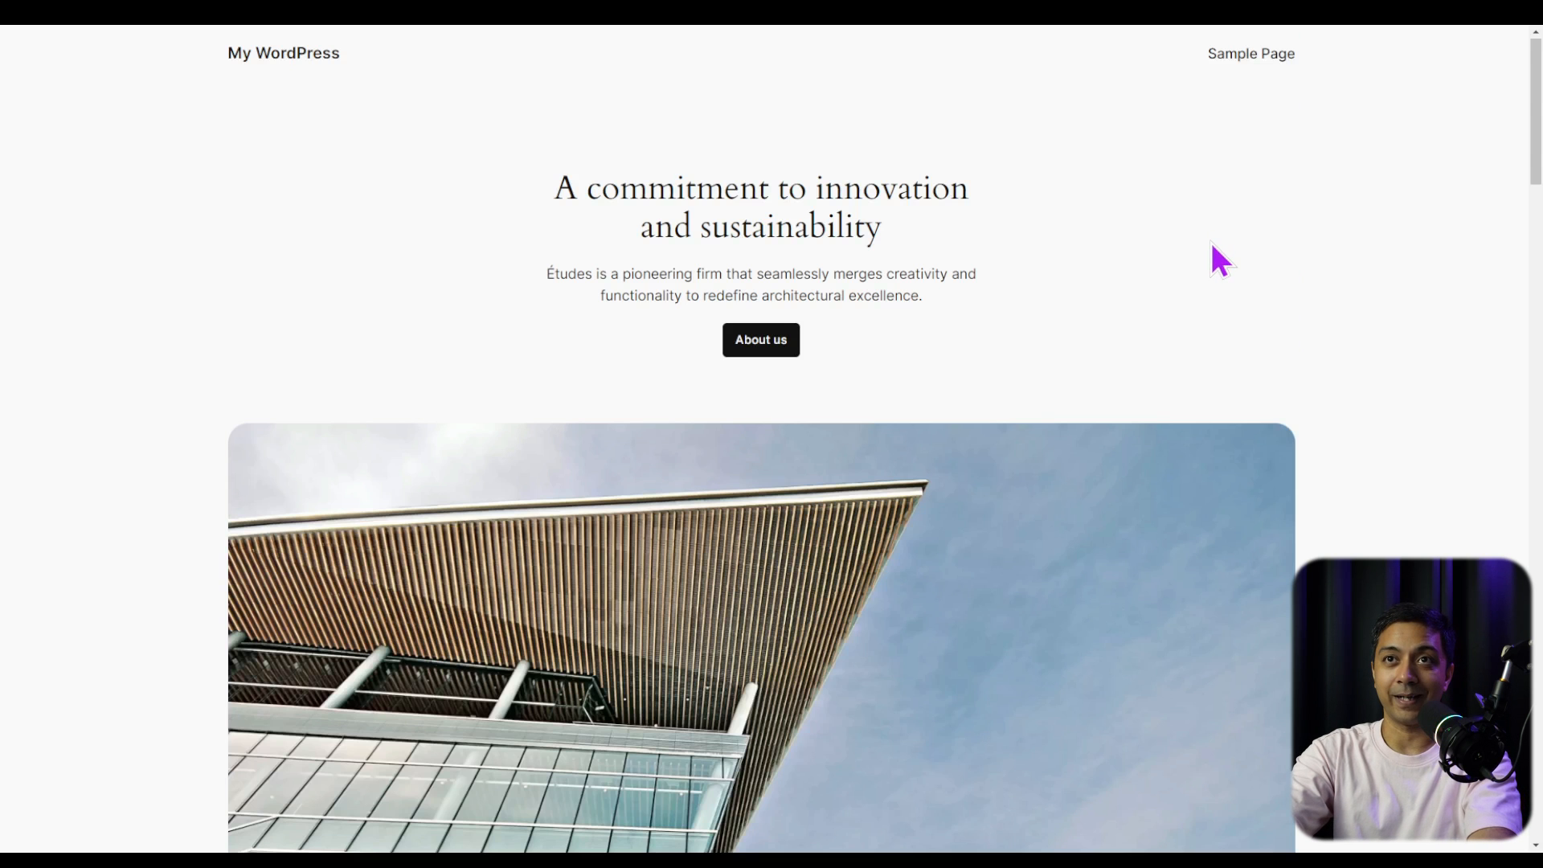
scroll(1225, 263, down, 15)
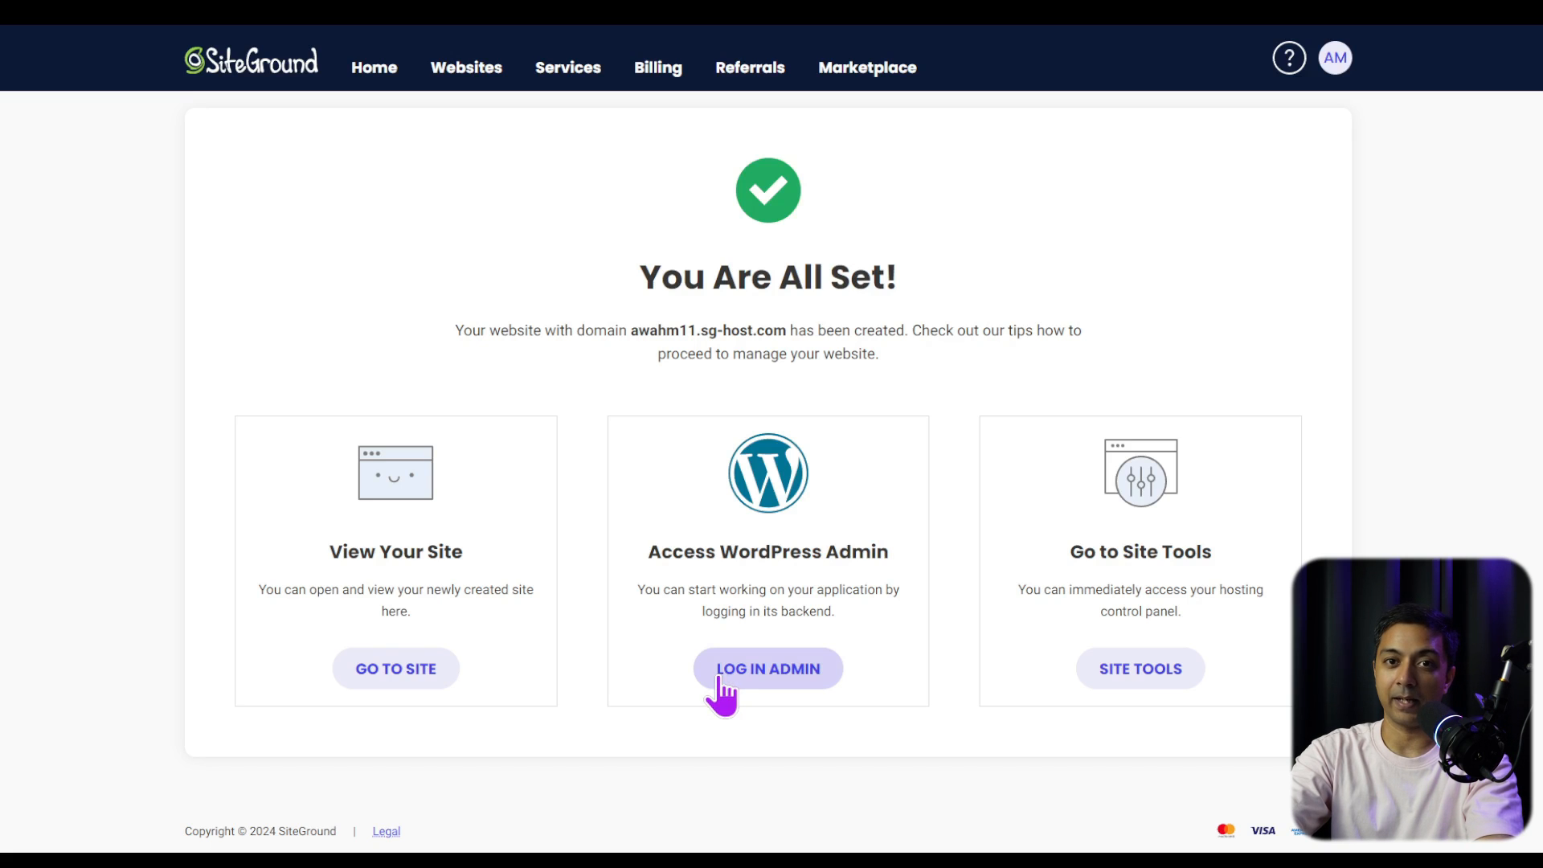
Enter the new site's WordPress admin from the hosting account's website list and exit the WordPress Starter wizard.
click(467, 71)
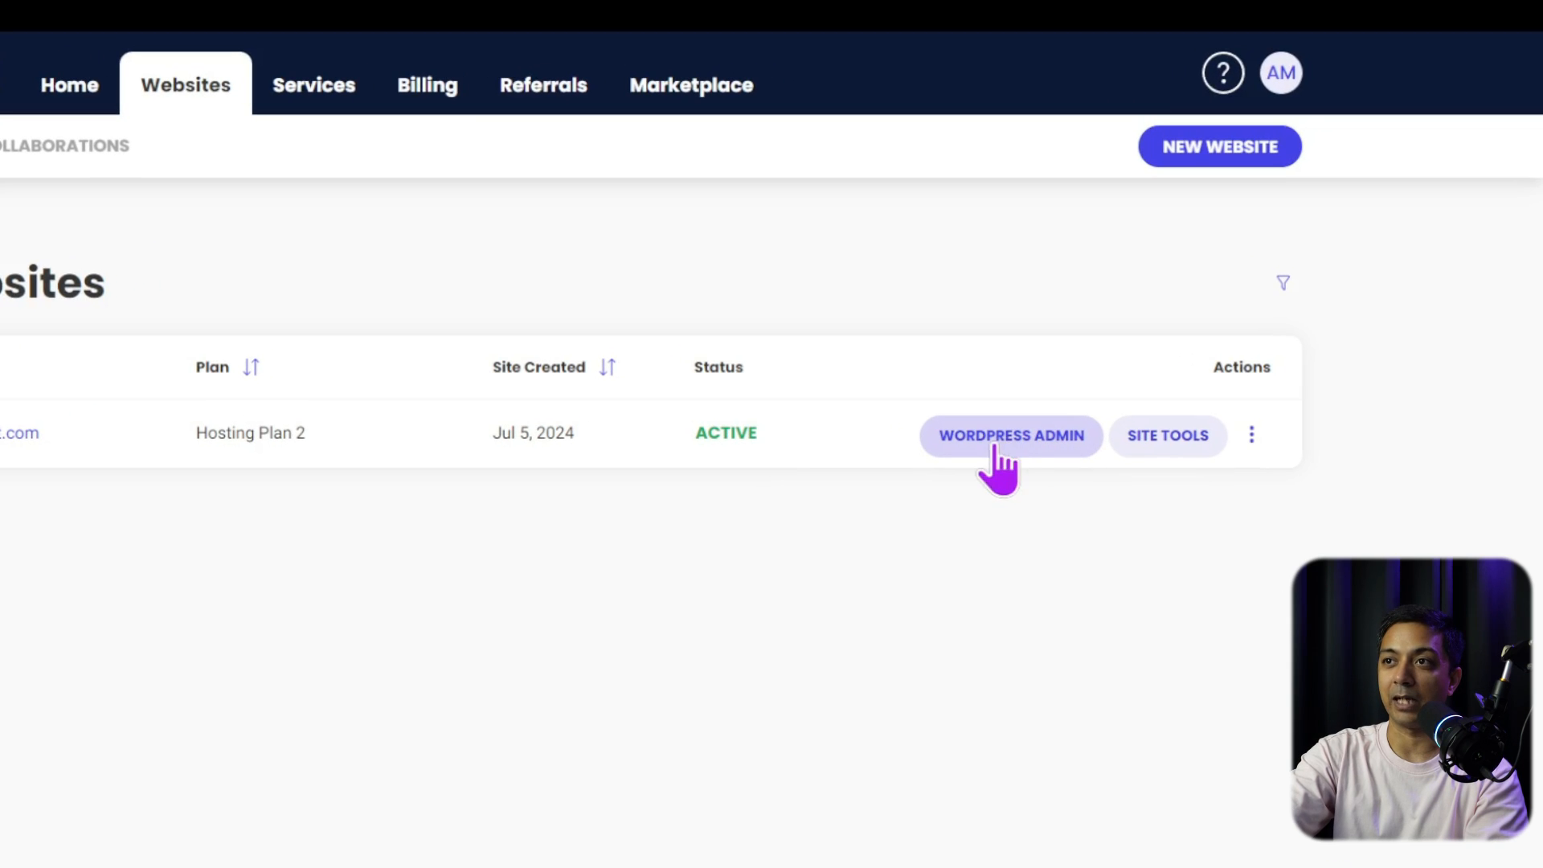
click(1001, 436)
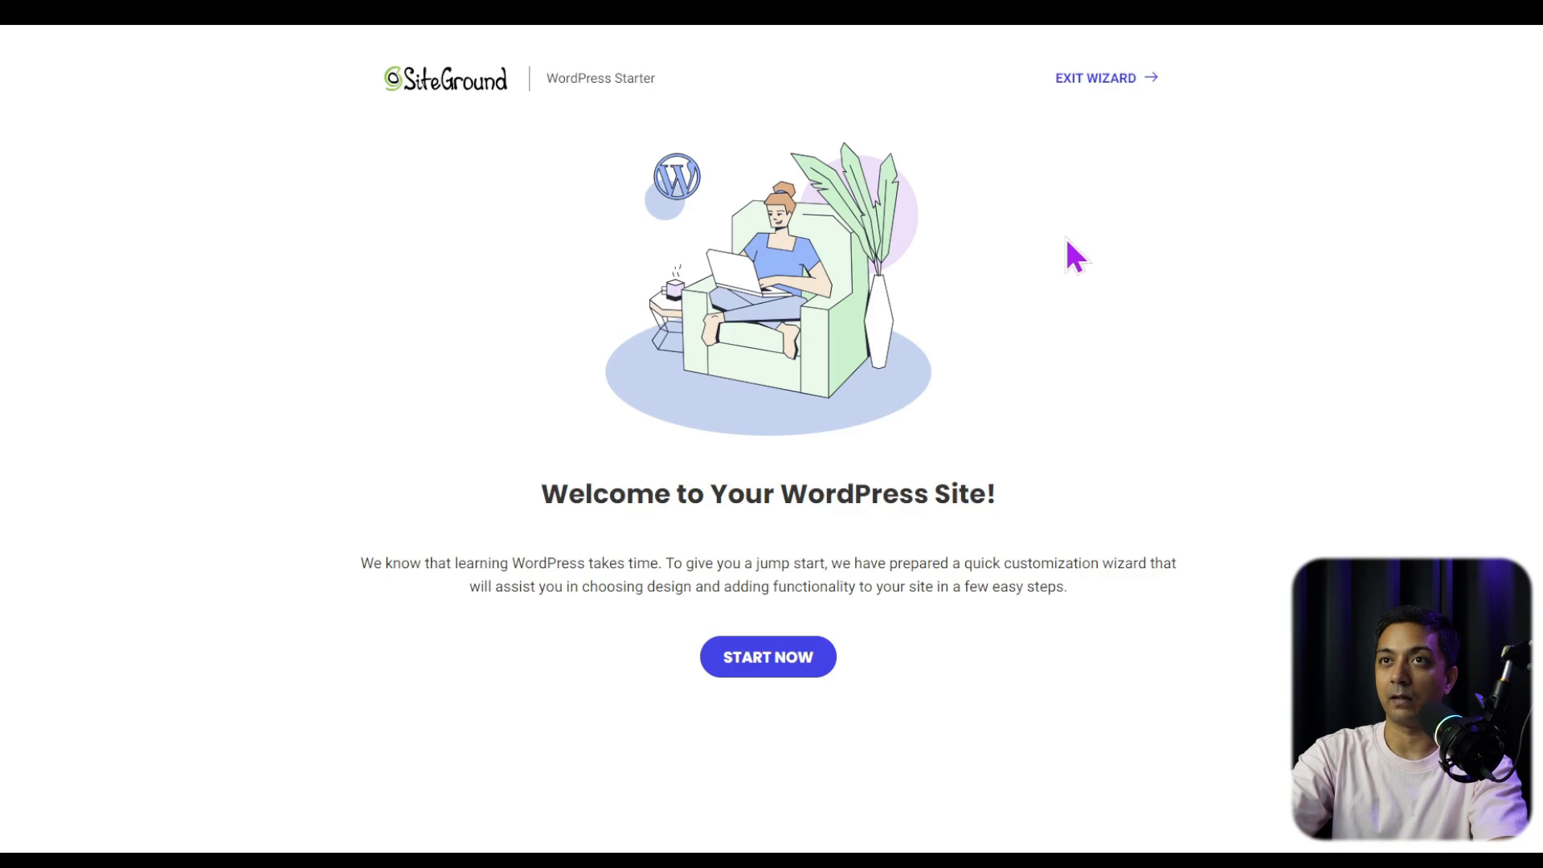
click(1089, 104)
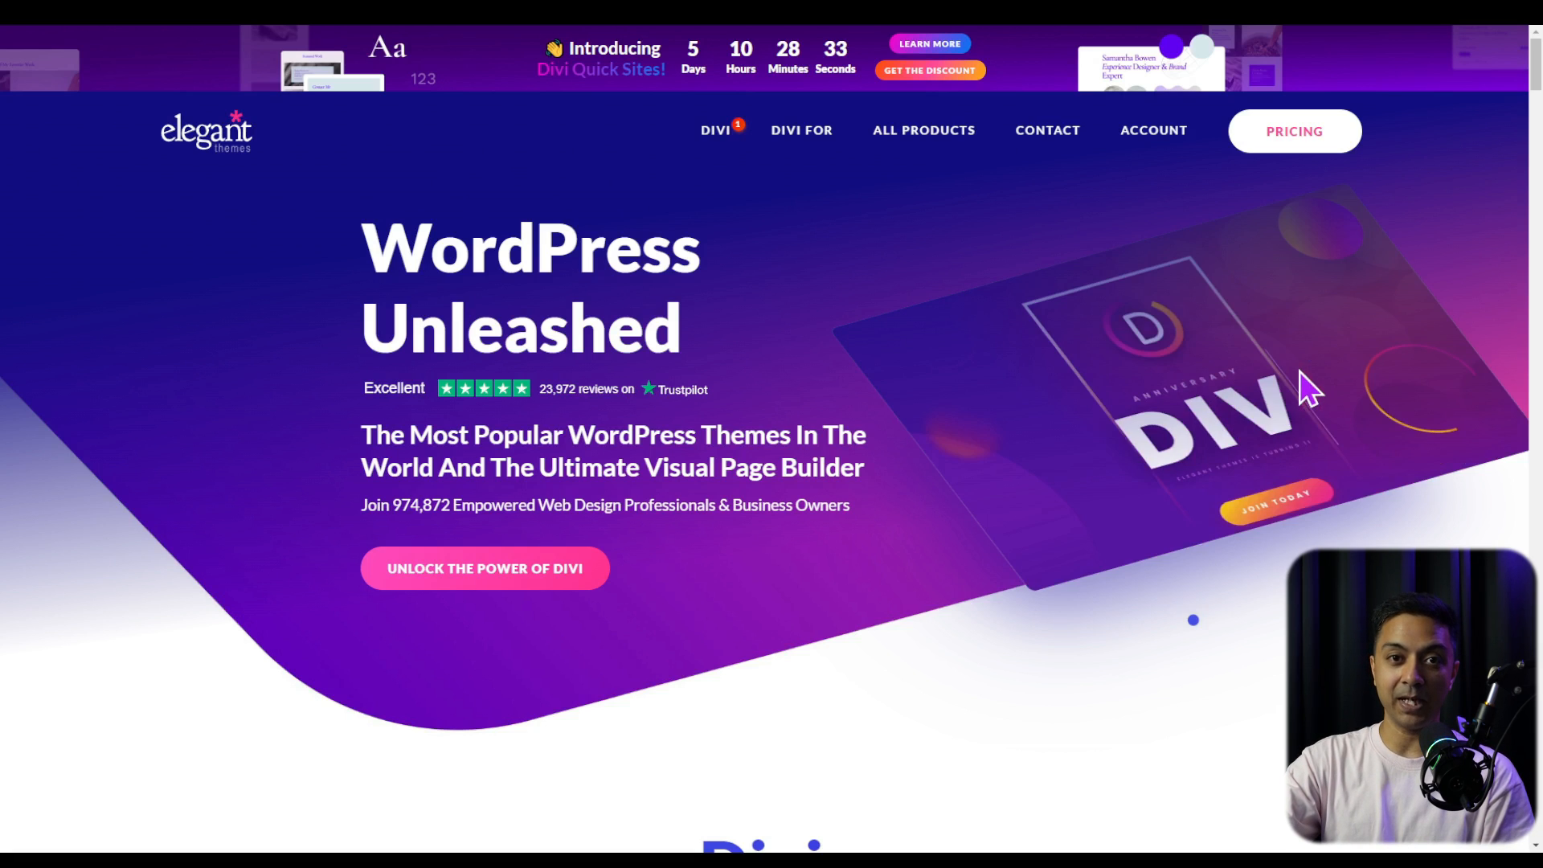
Review the Elegant Themes pricing for the Divi and Divi Pro plans, checking the yearly and lifetime options.
click(1316, 144)
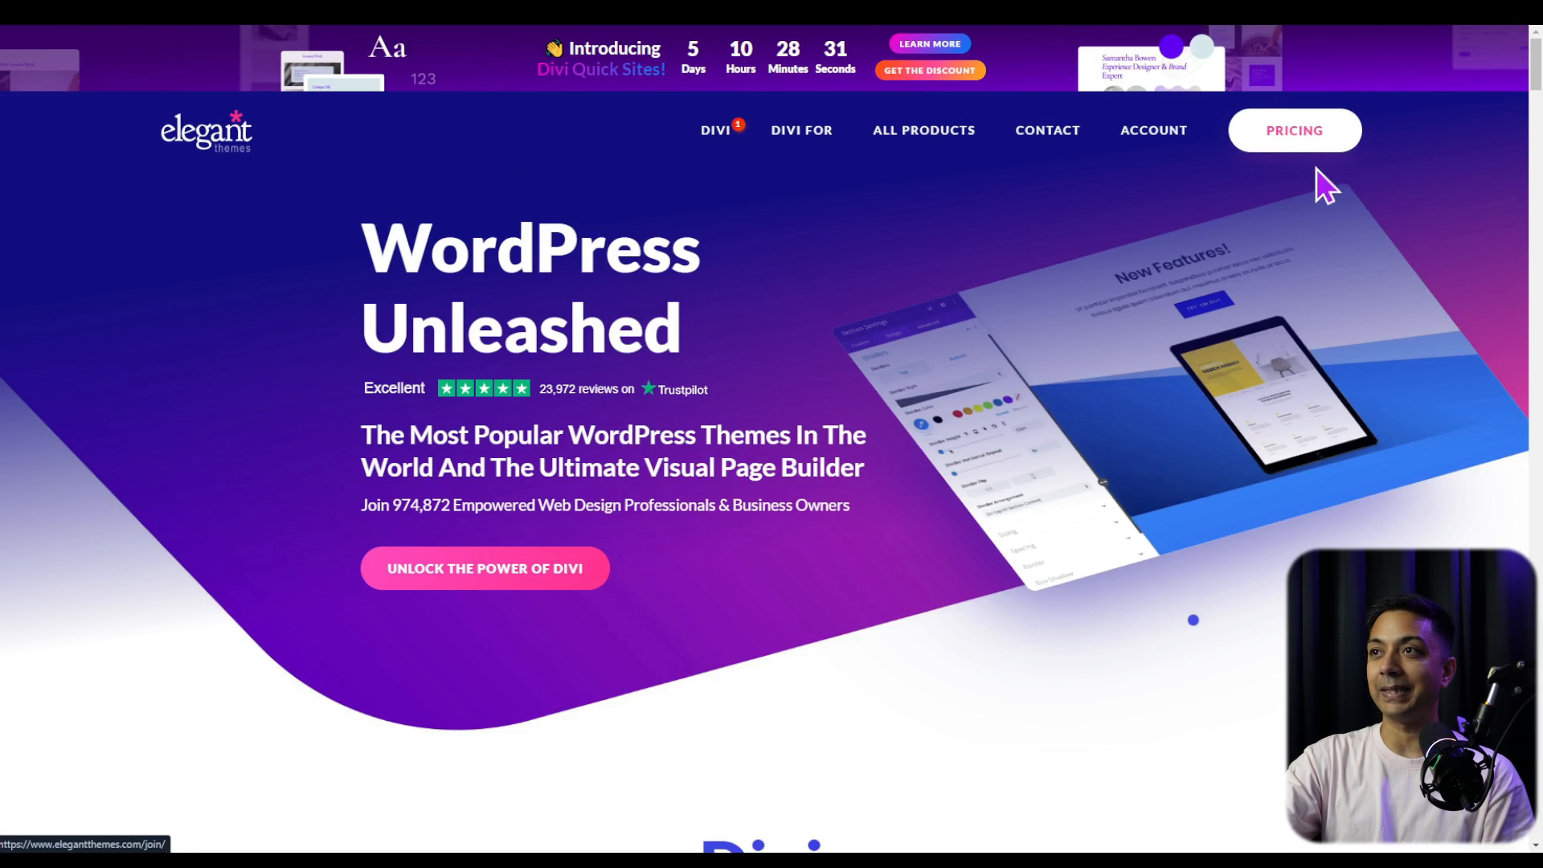
scroll(1371, 466, down, 5)
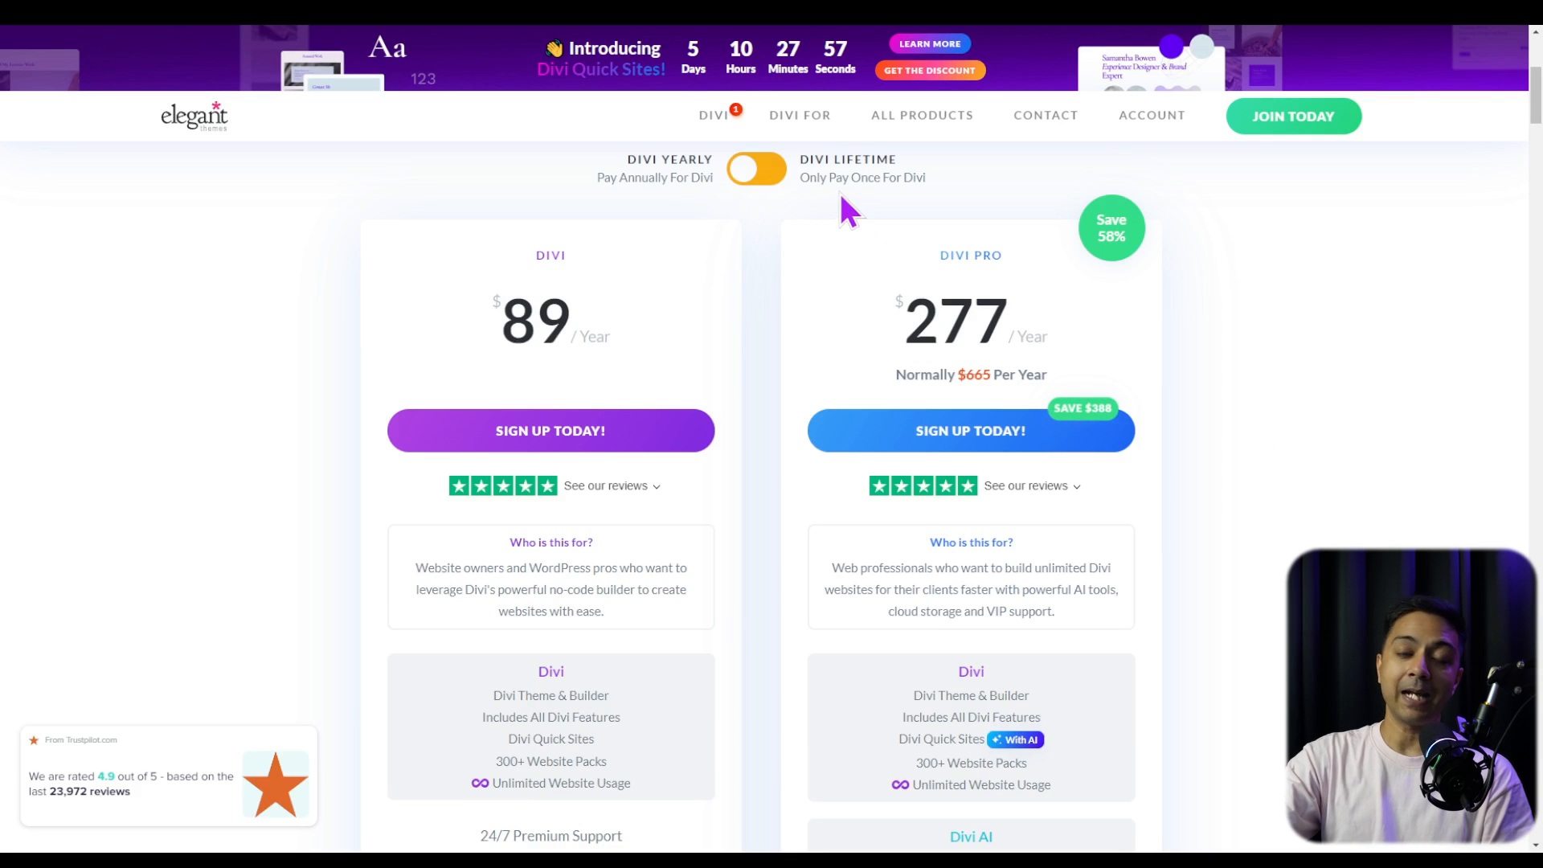
click(770, 175)
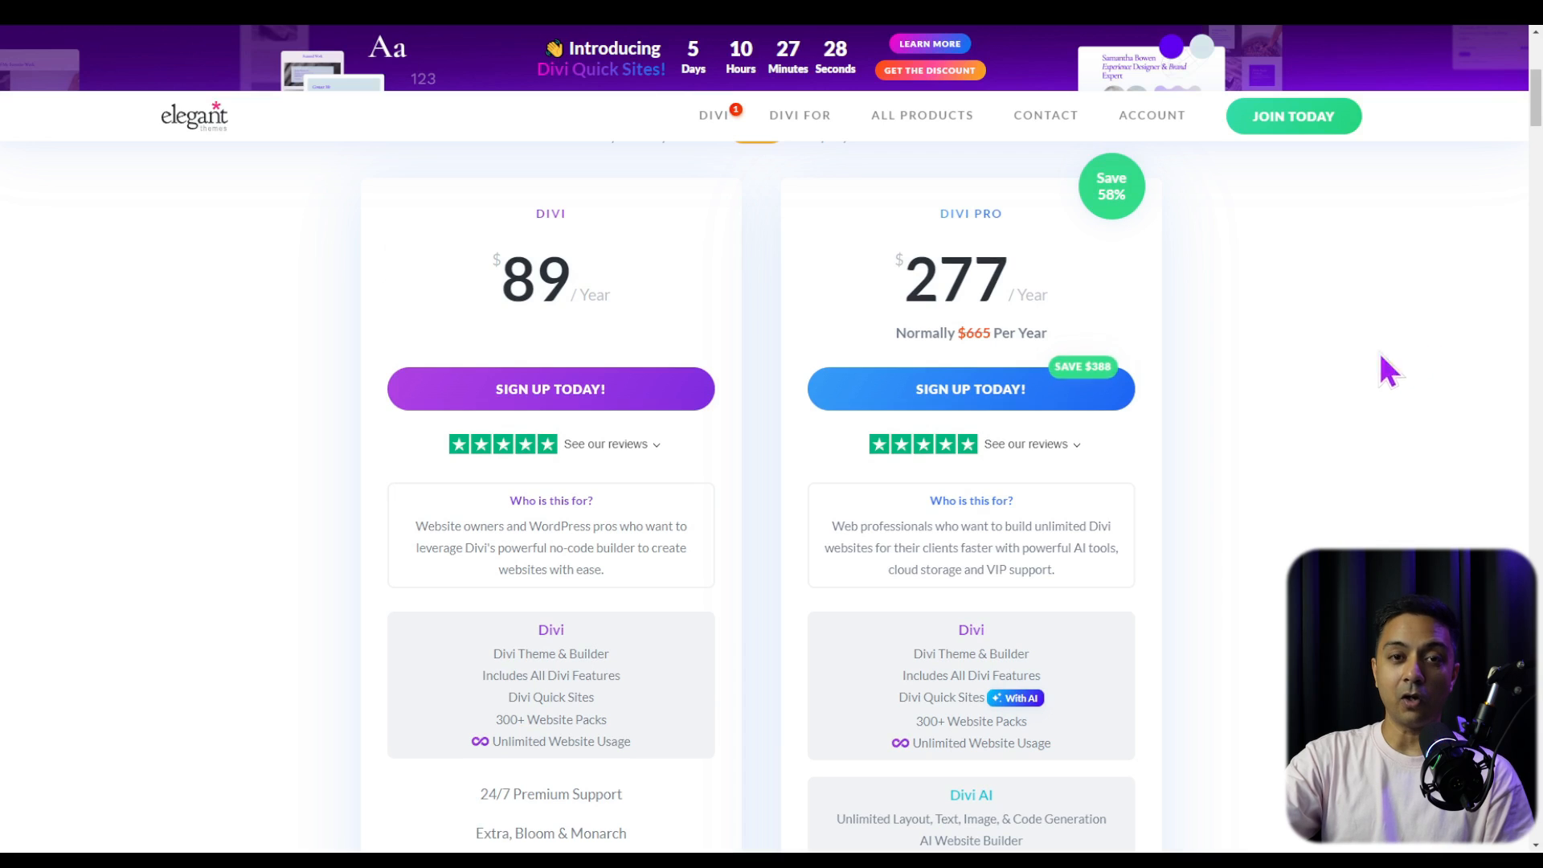
scroll(1248, 423, down, 2)
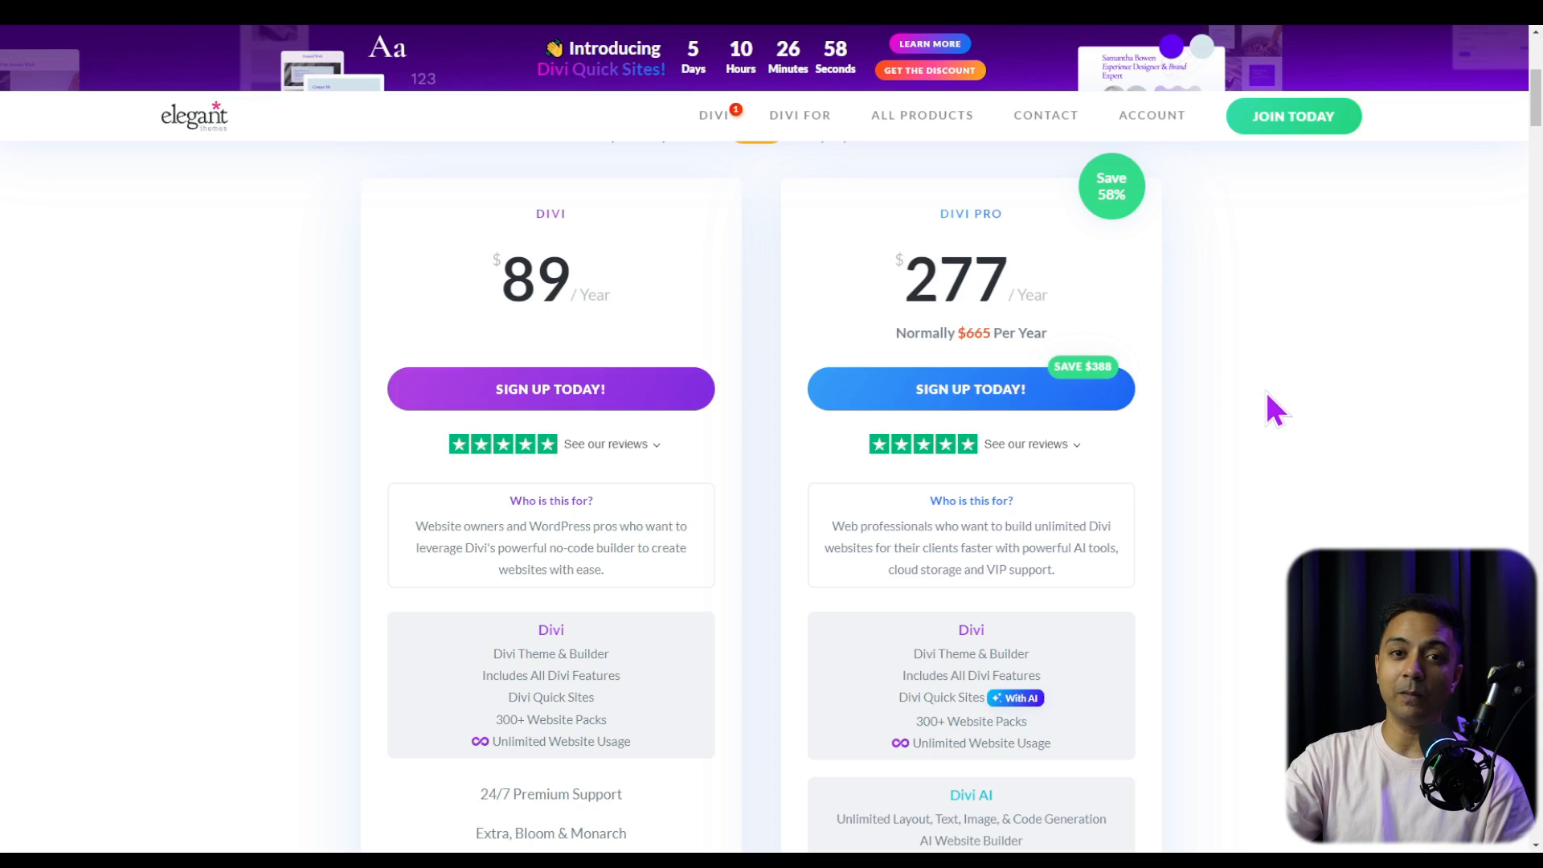
Open the product downloads page of the Elegant Themes account.
mouse_move(1158, 117)
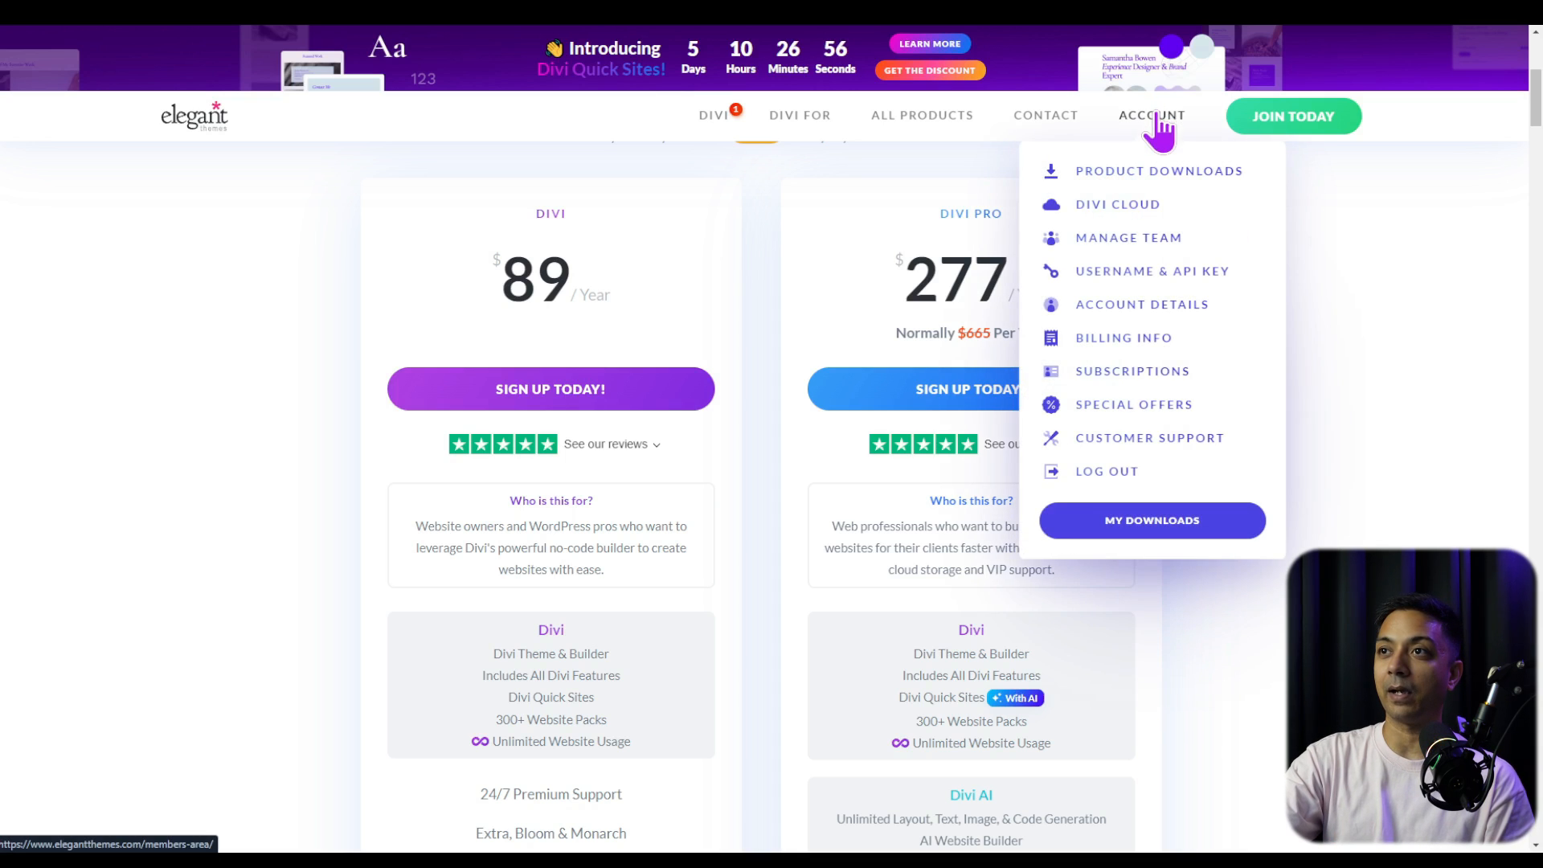
click(1110, 182)
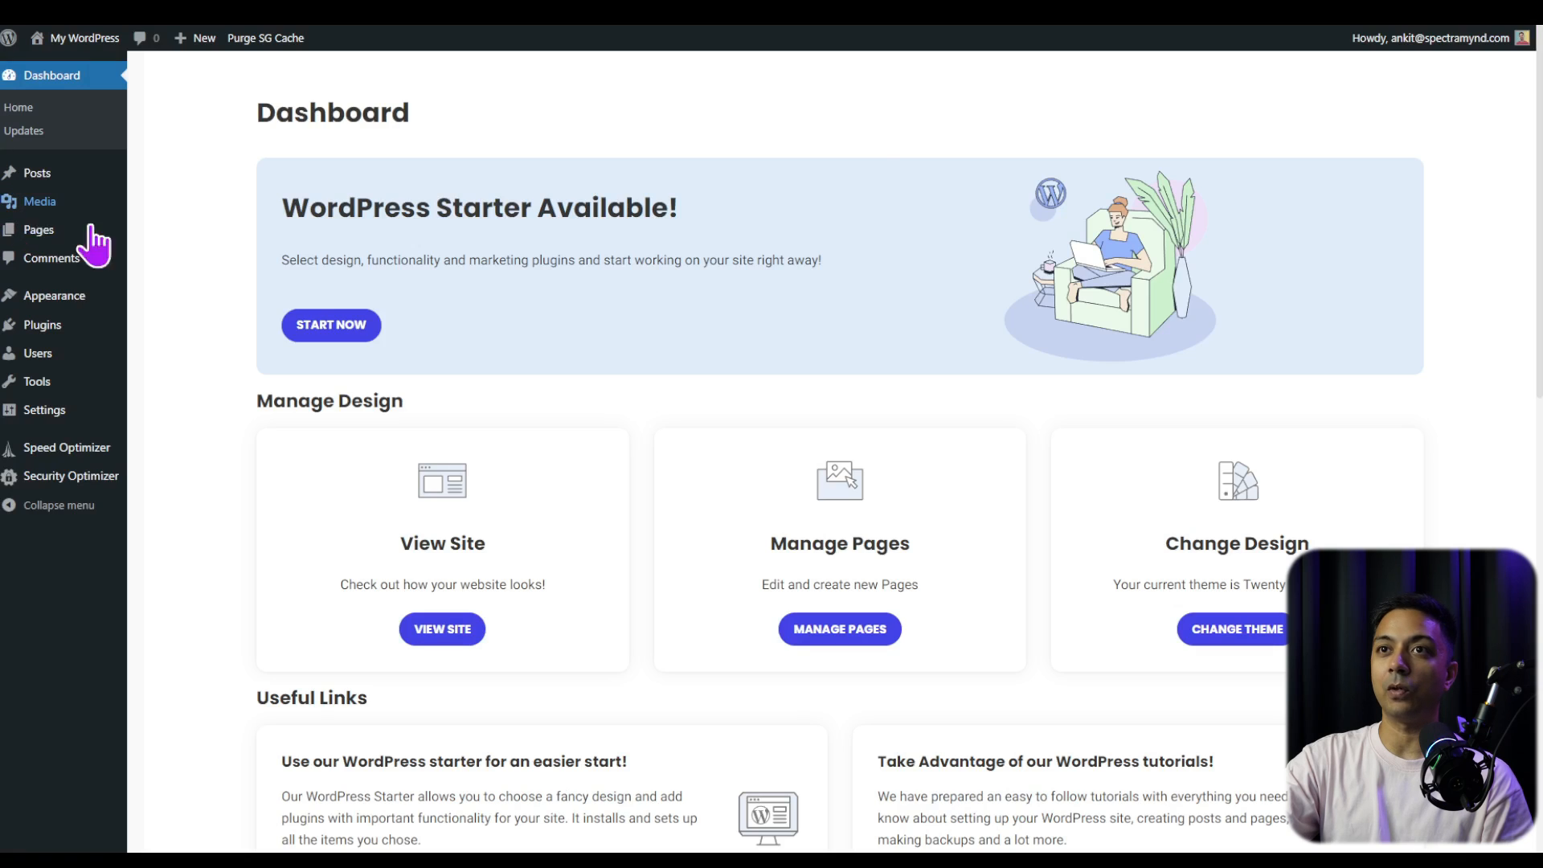
Upload Divi.zip as a new theme in the WordPress admin, install it and activate it.
mouse_move(47, 306)
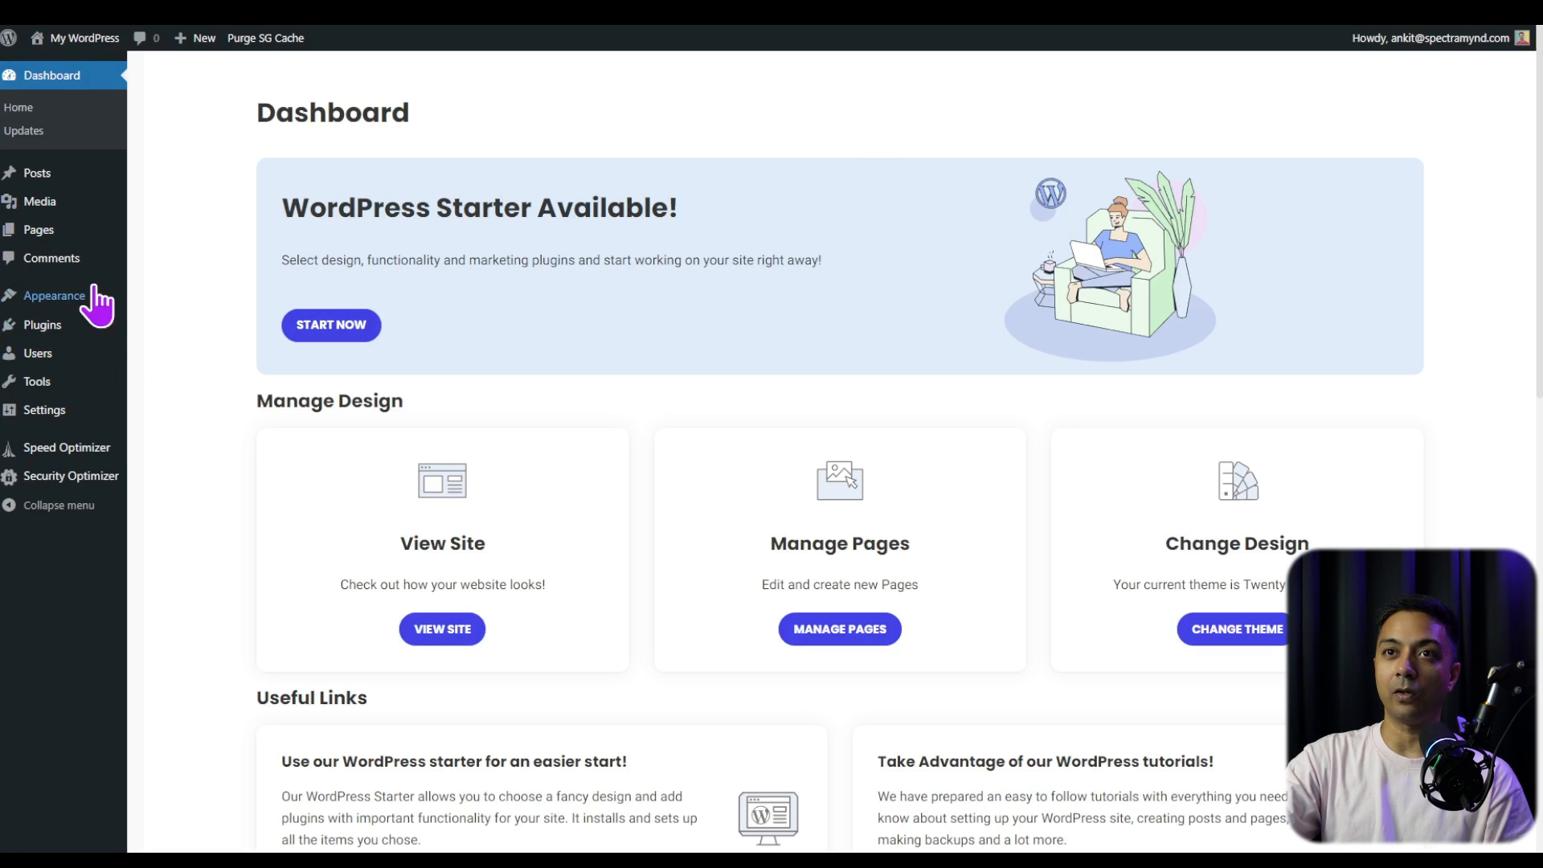
click(165, 298)
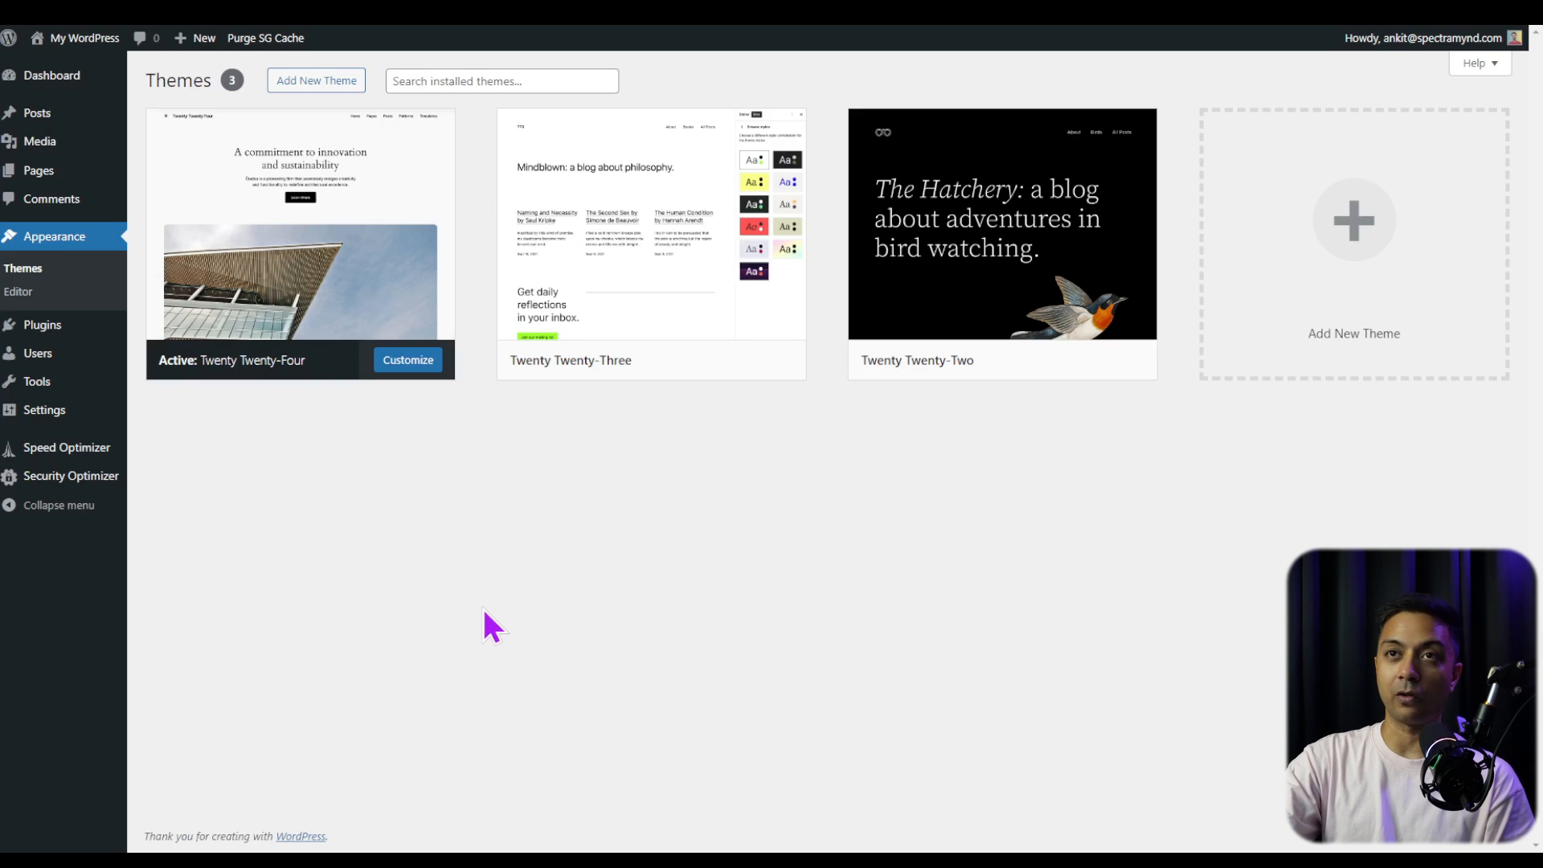
click(322, 80)
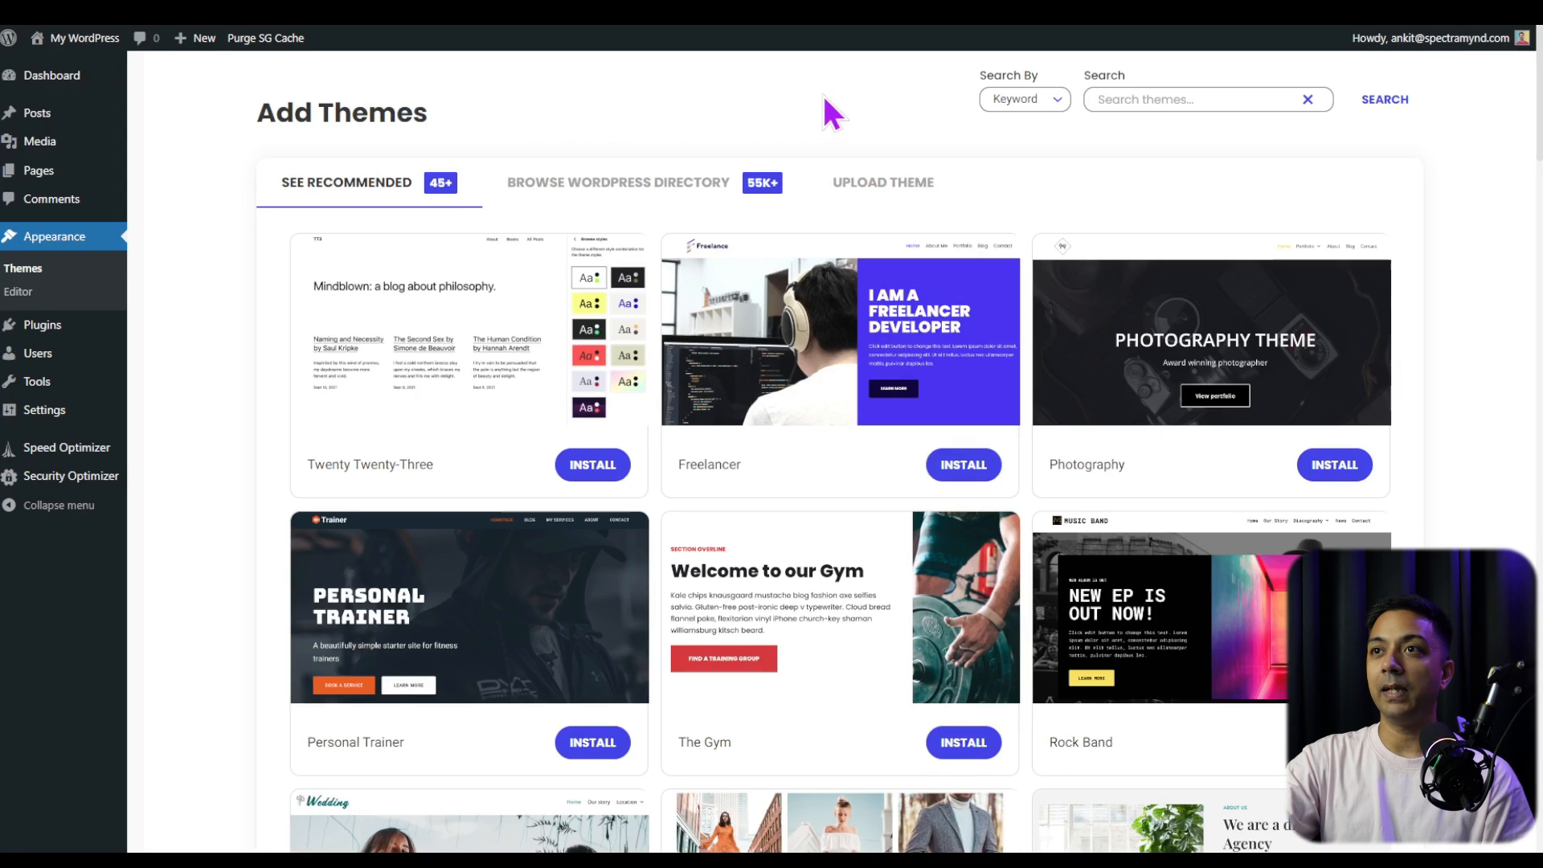
click(912, 211)
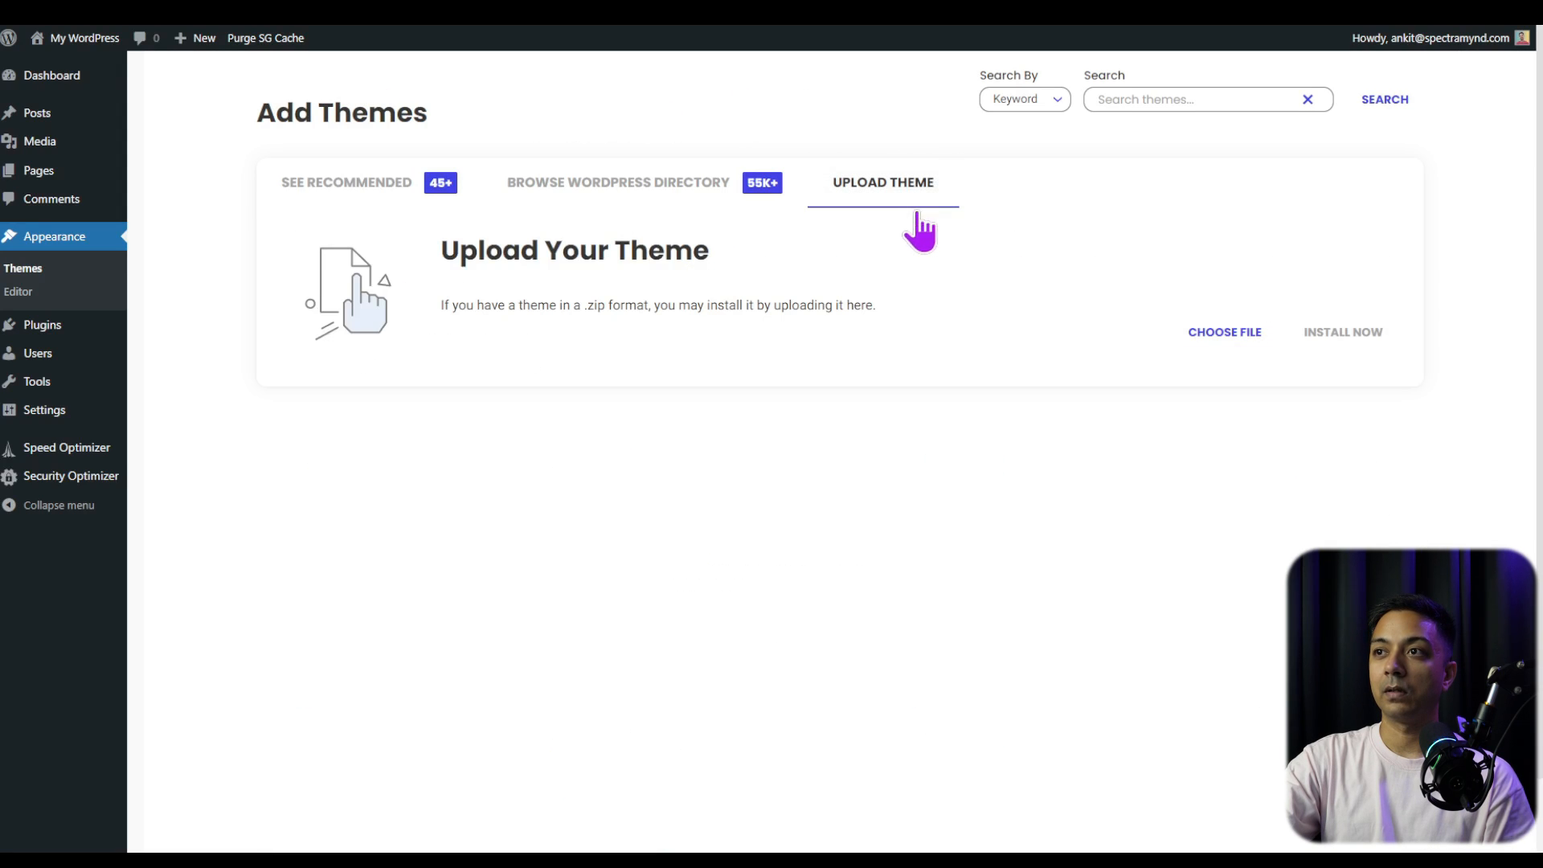
click(1263, 342)
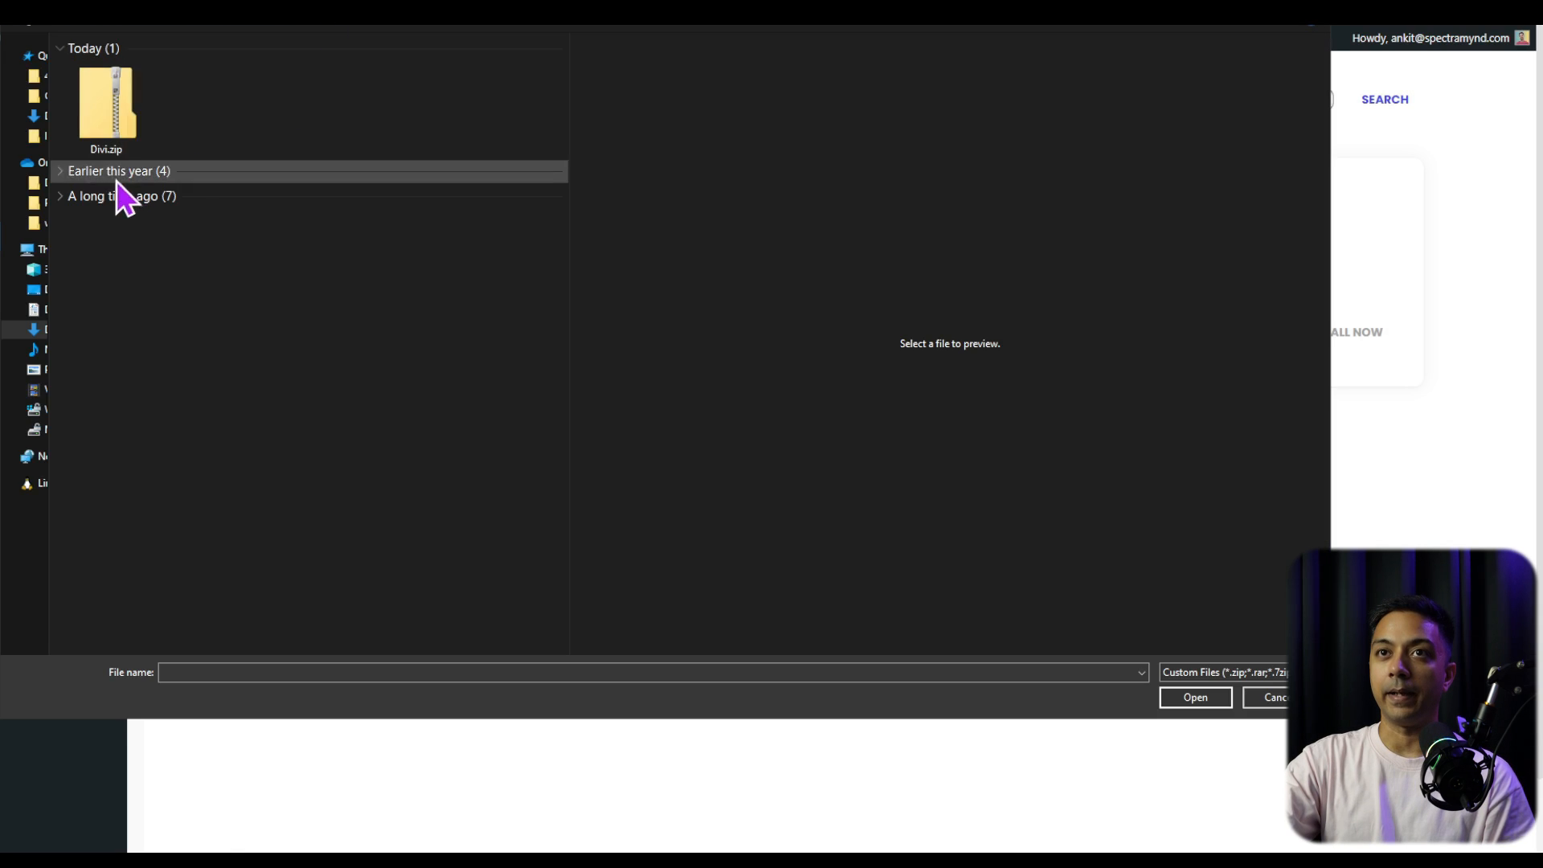
click(127, 122)
click(1212, 703)
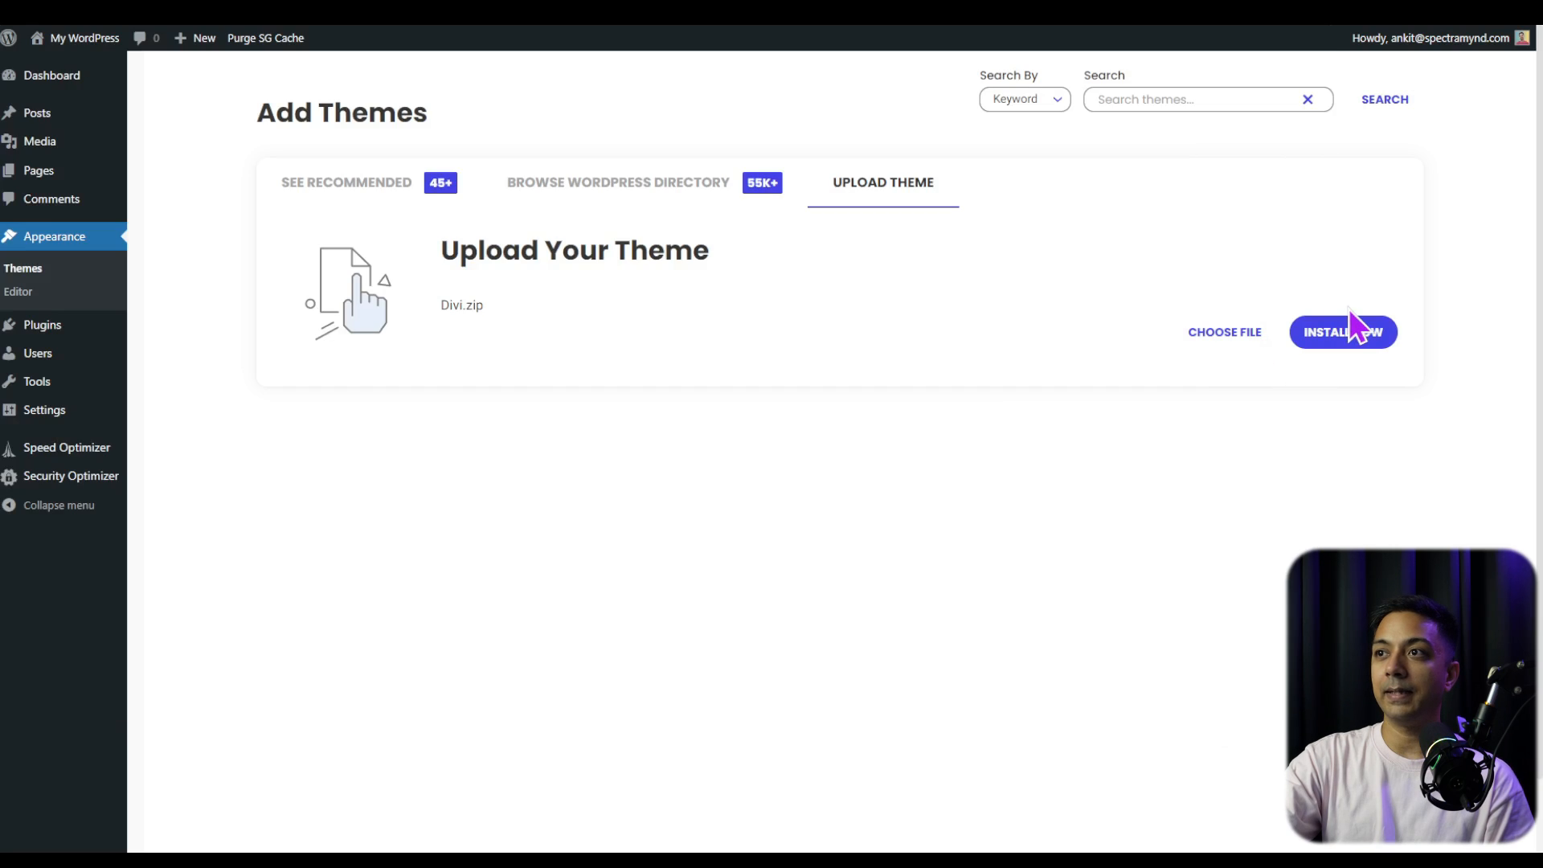
click(1353, 332)
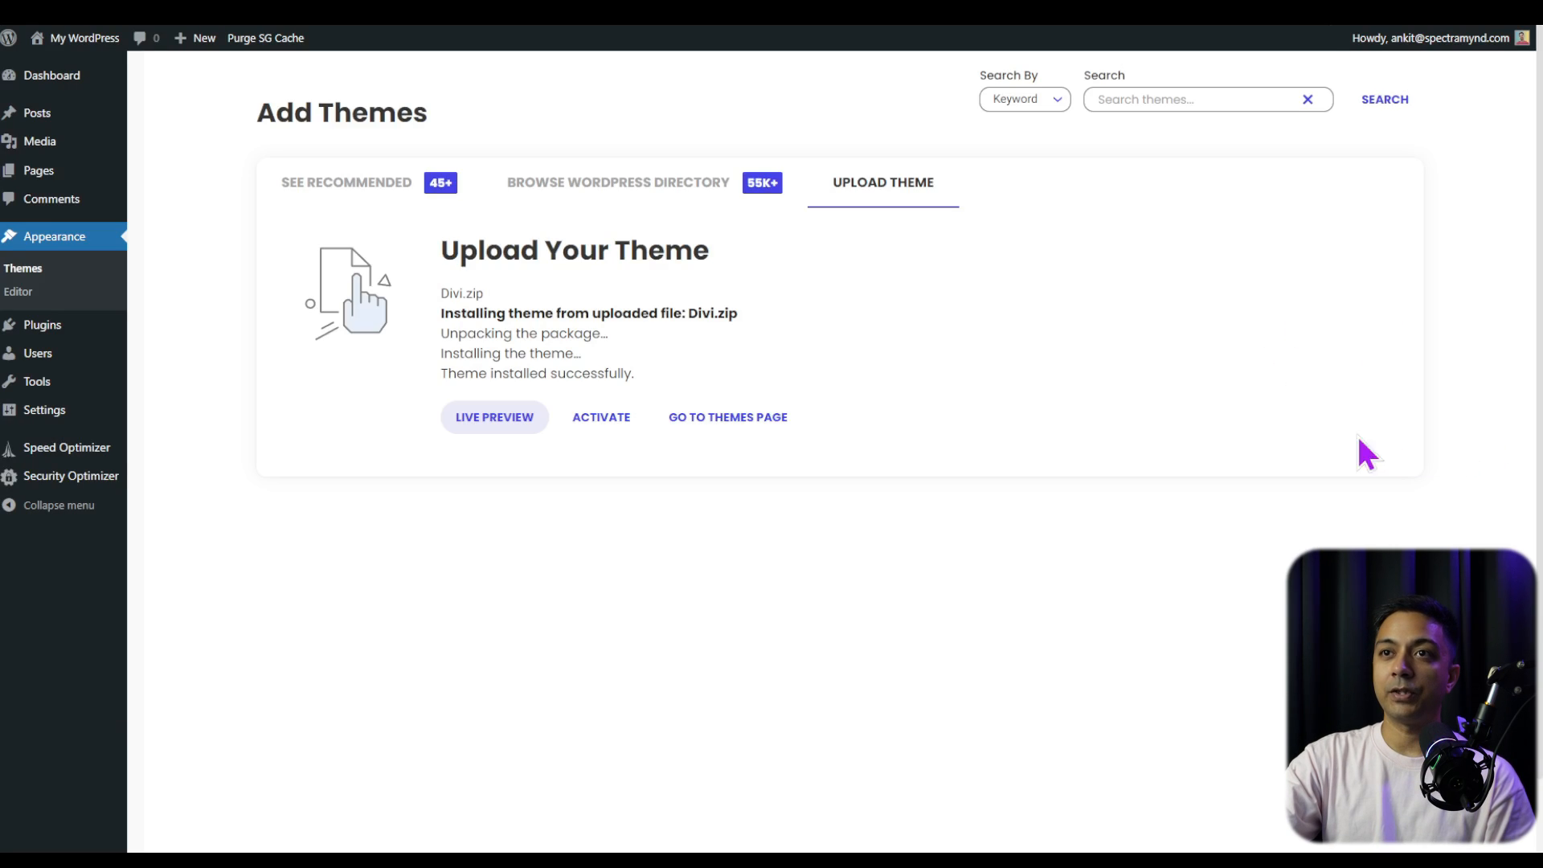
click(620, 440)
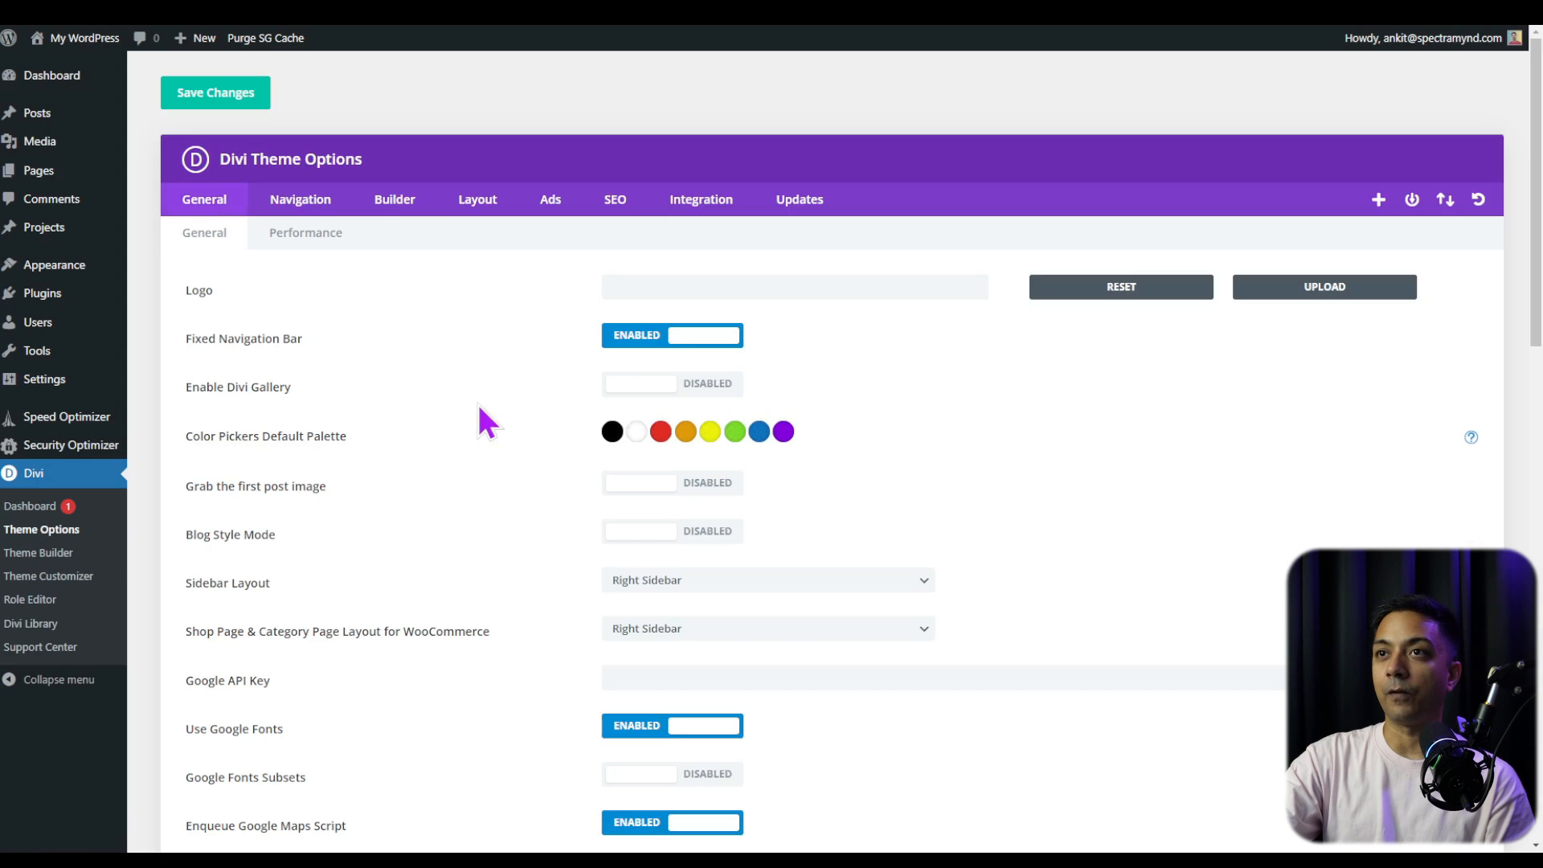
Copy the account username from the Elegant Themes members area into the Username field of Divi's update settings.
click(820, 207)
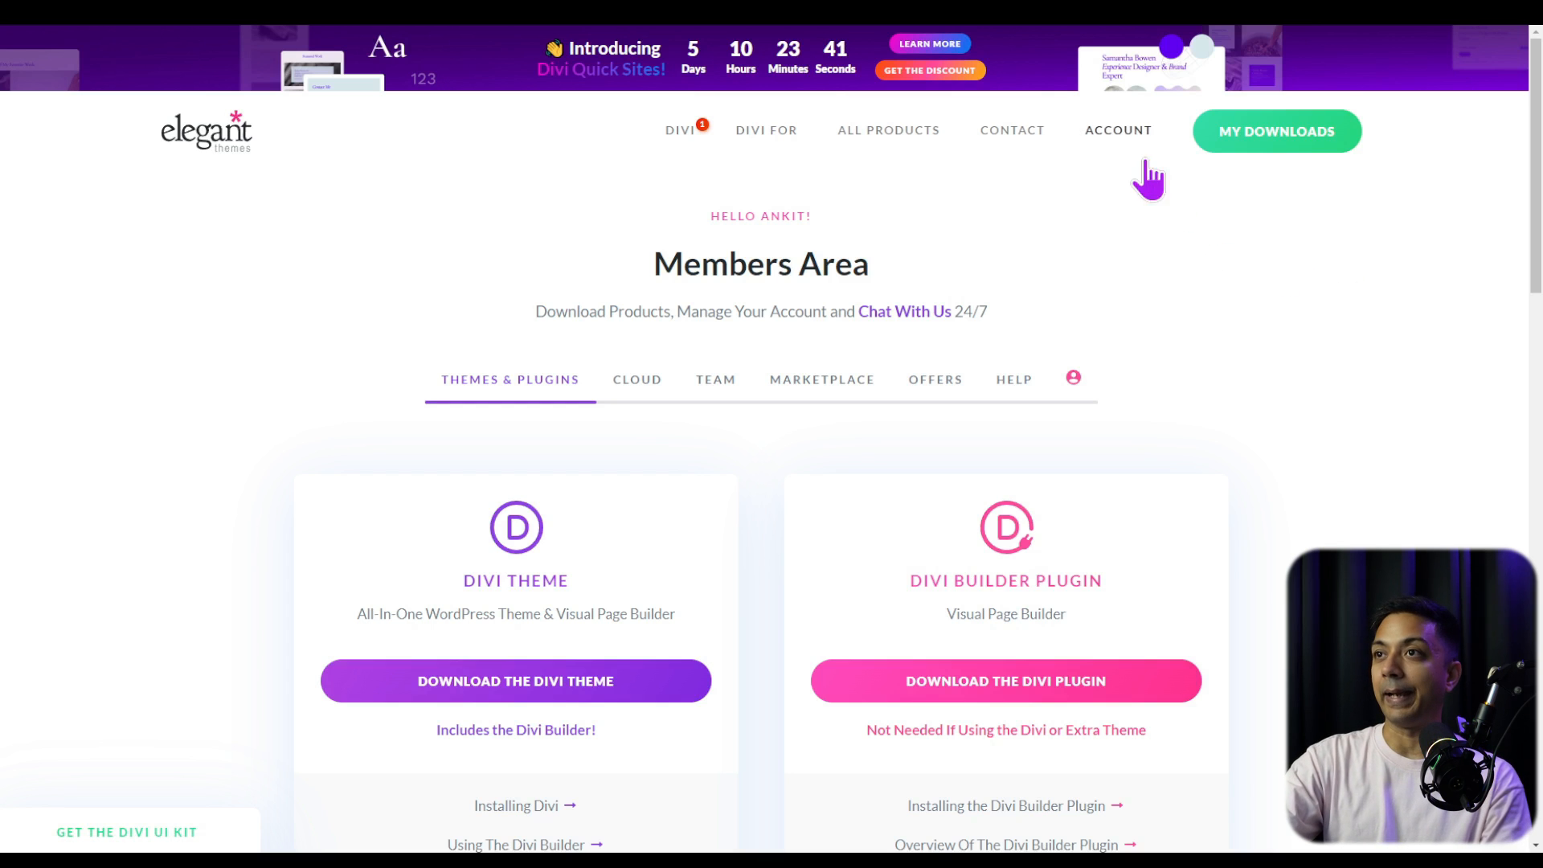
mouse_move(1135, 144)
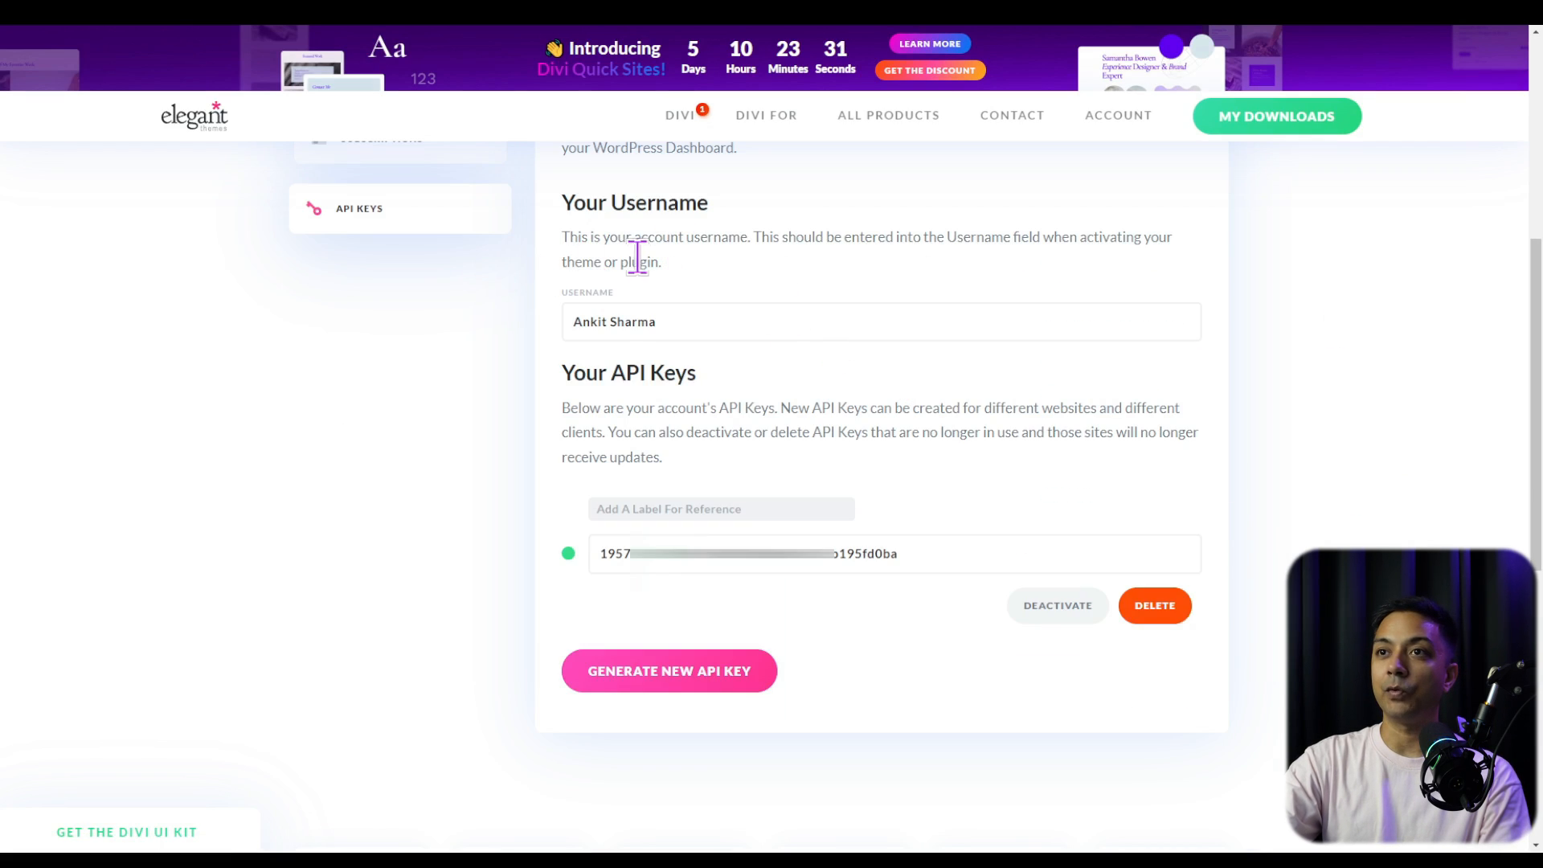
click(602, 327)
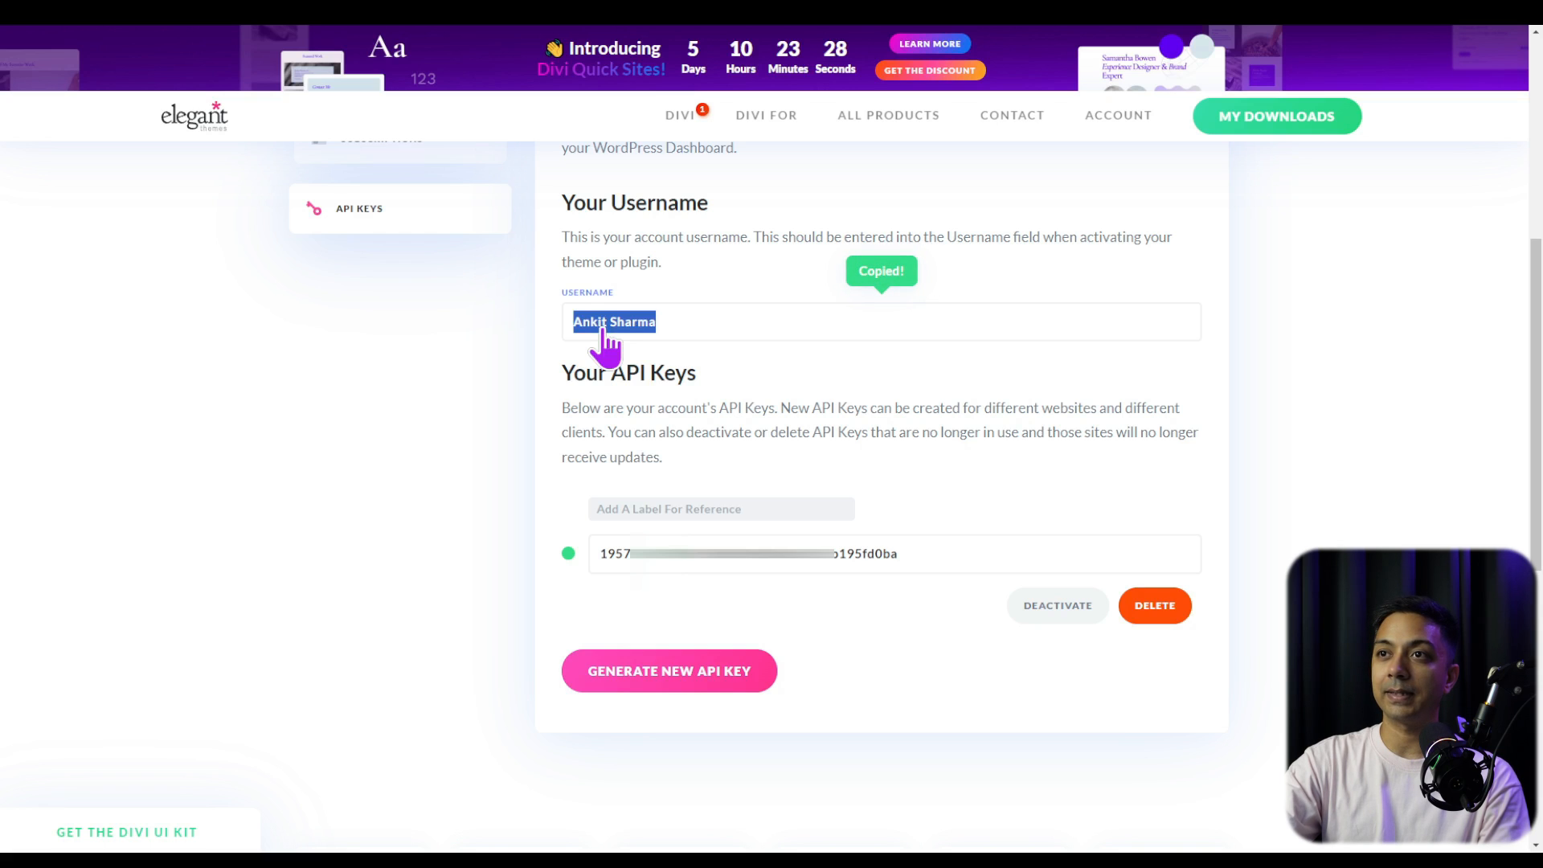
click(1, 205)
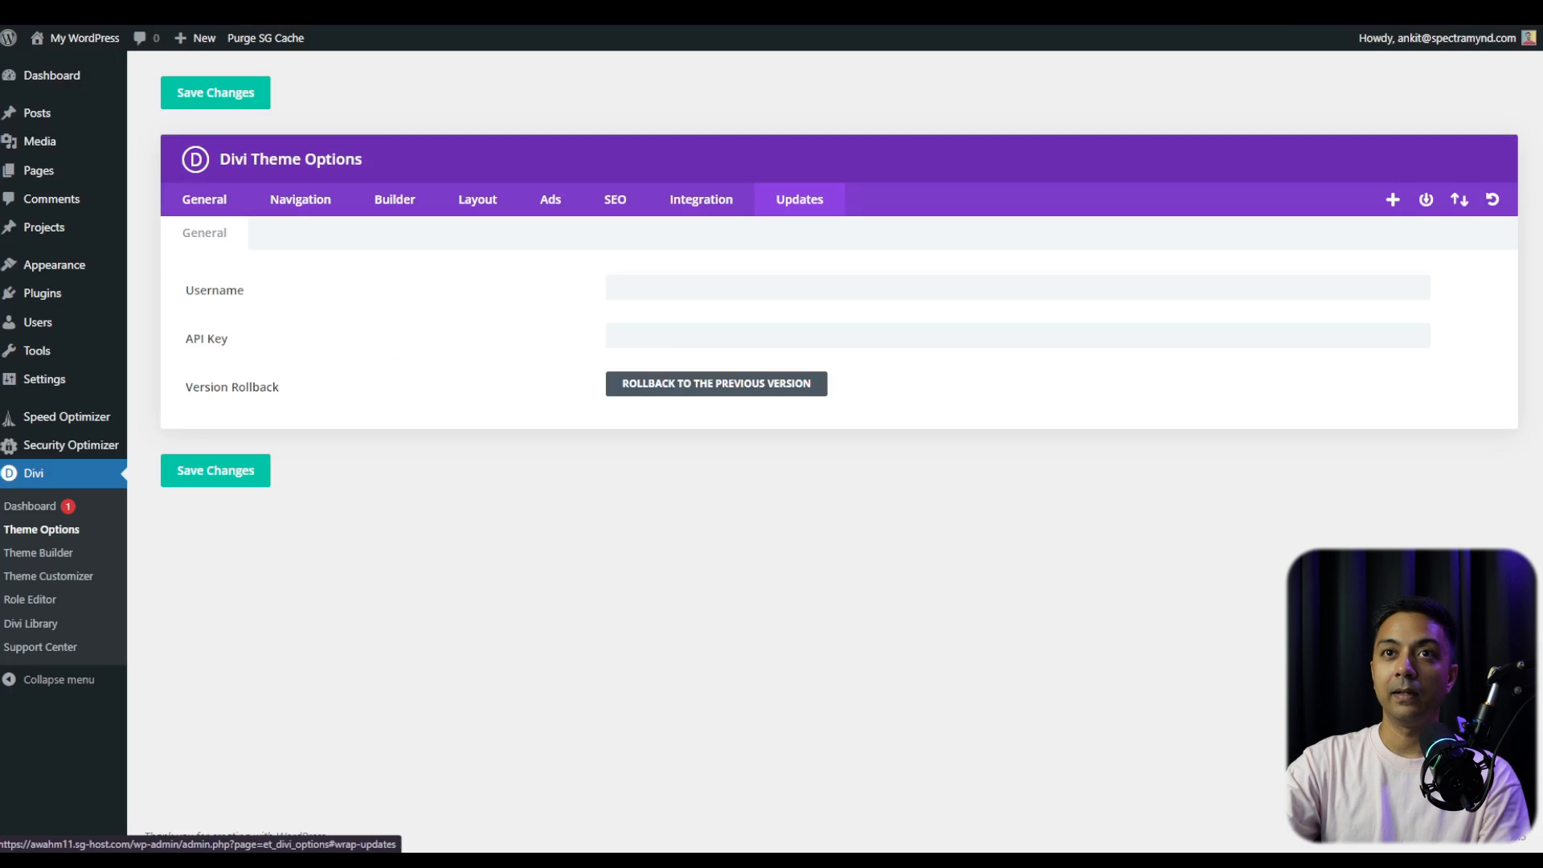
key(ctrl+v)
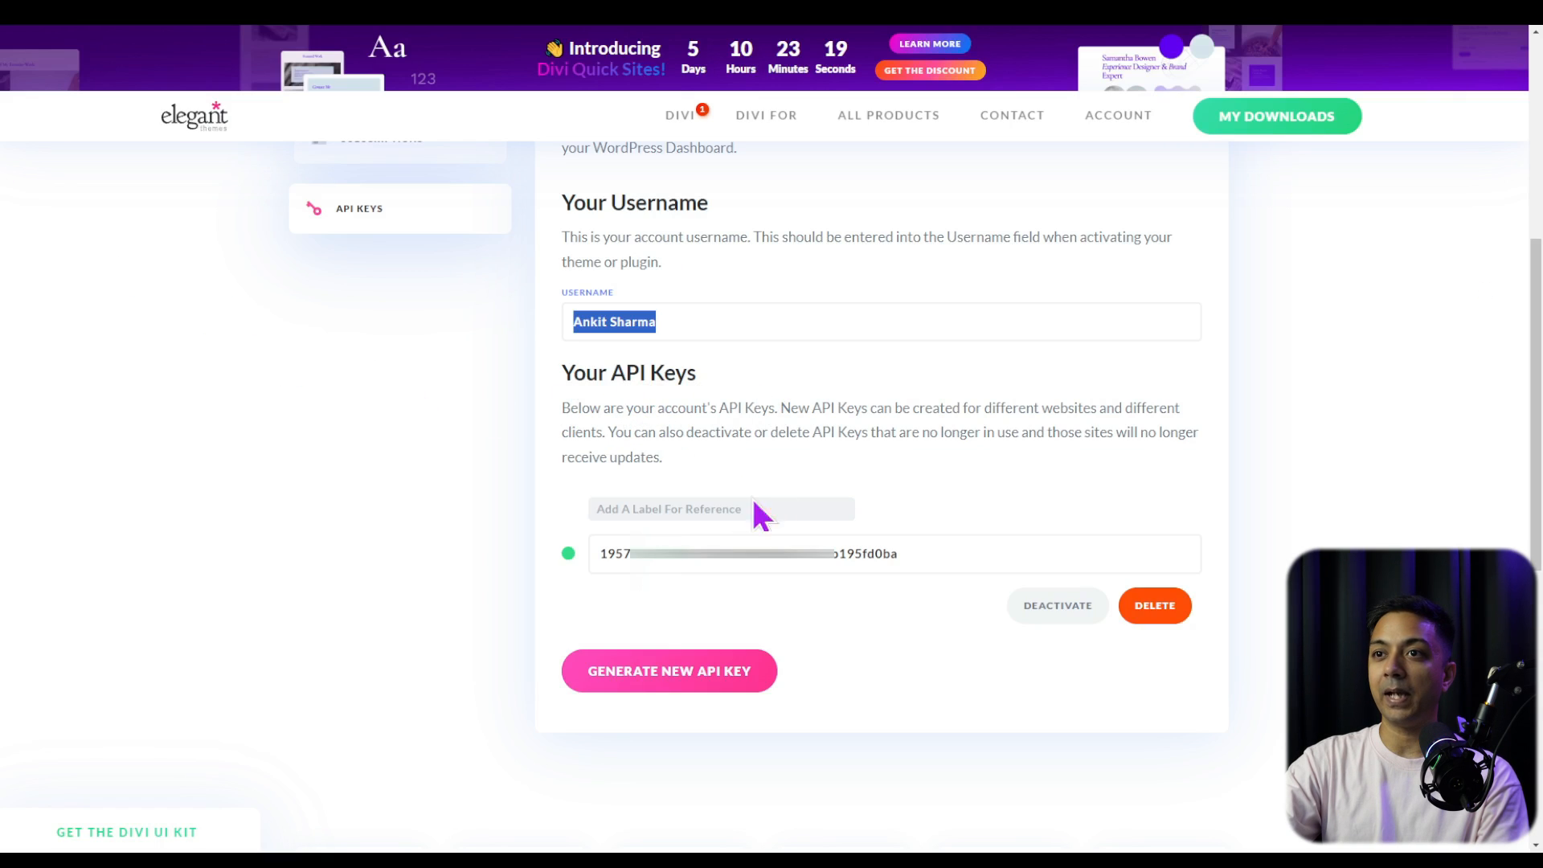
Copy the account's API key into the API Key field of Divi's update settings and save the changes.
click(864, 572)
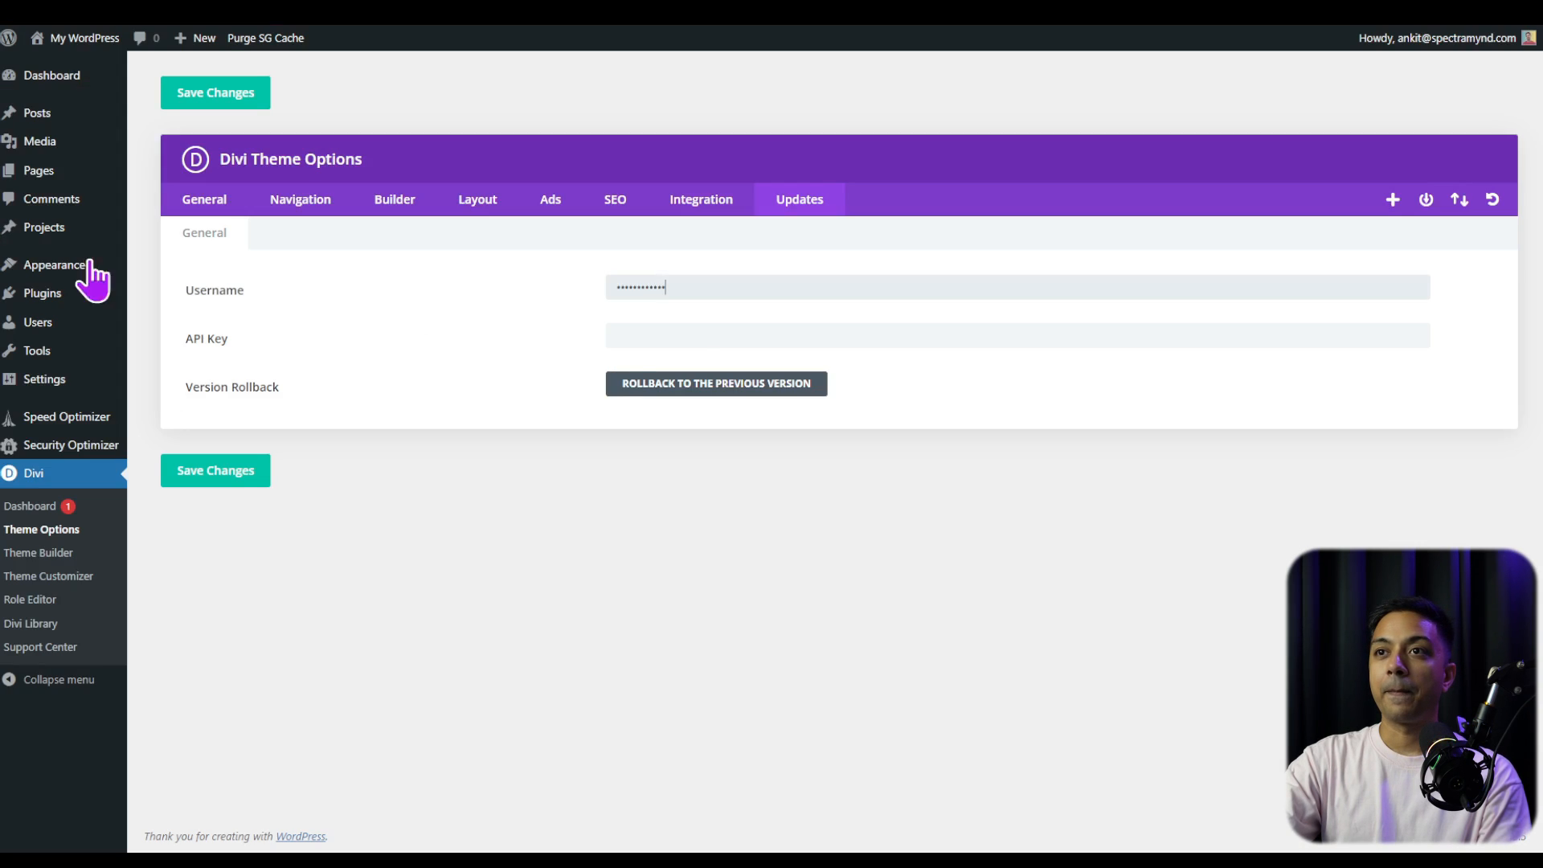
click(696, 338)
key(ctrl+v)
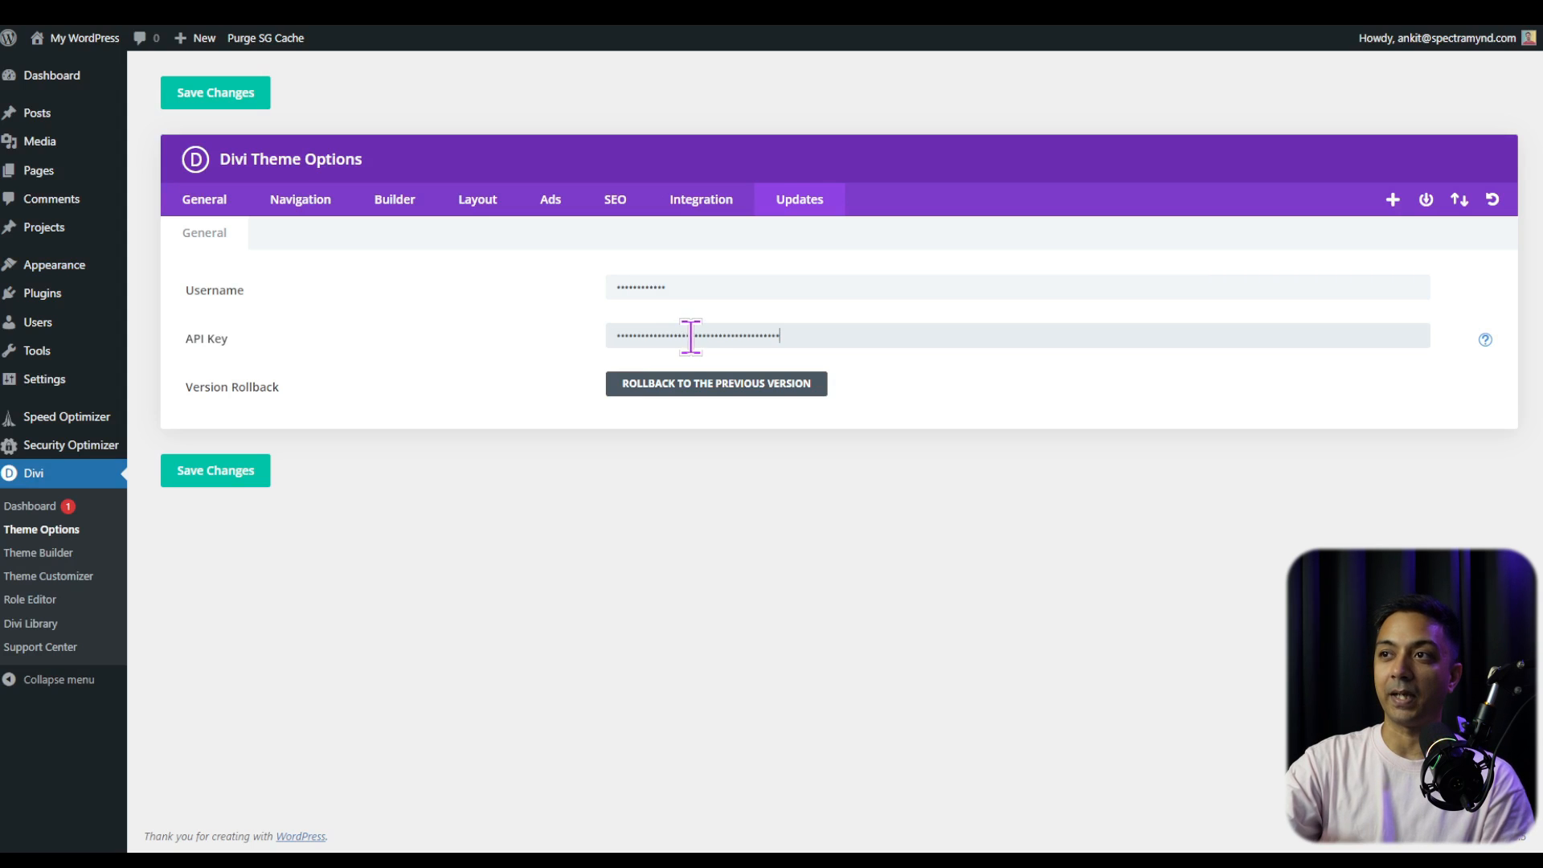
click(201, 480)
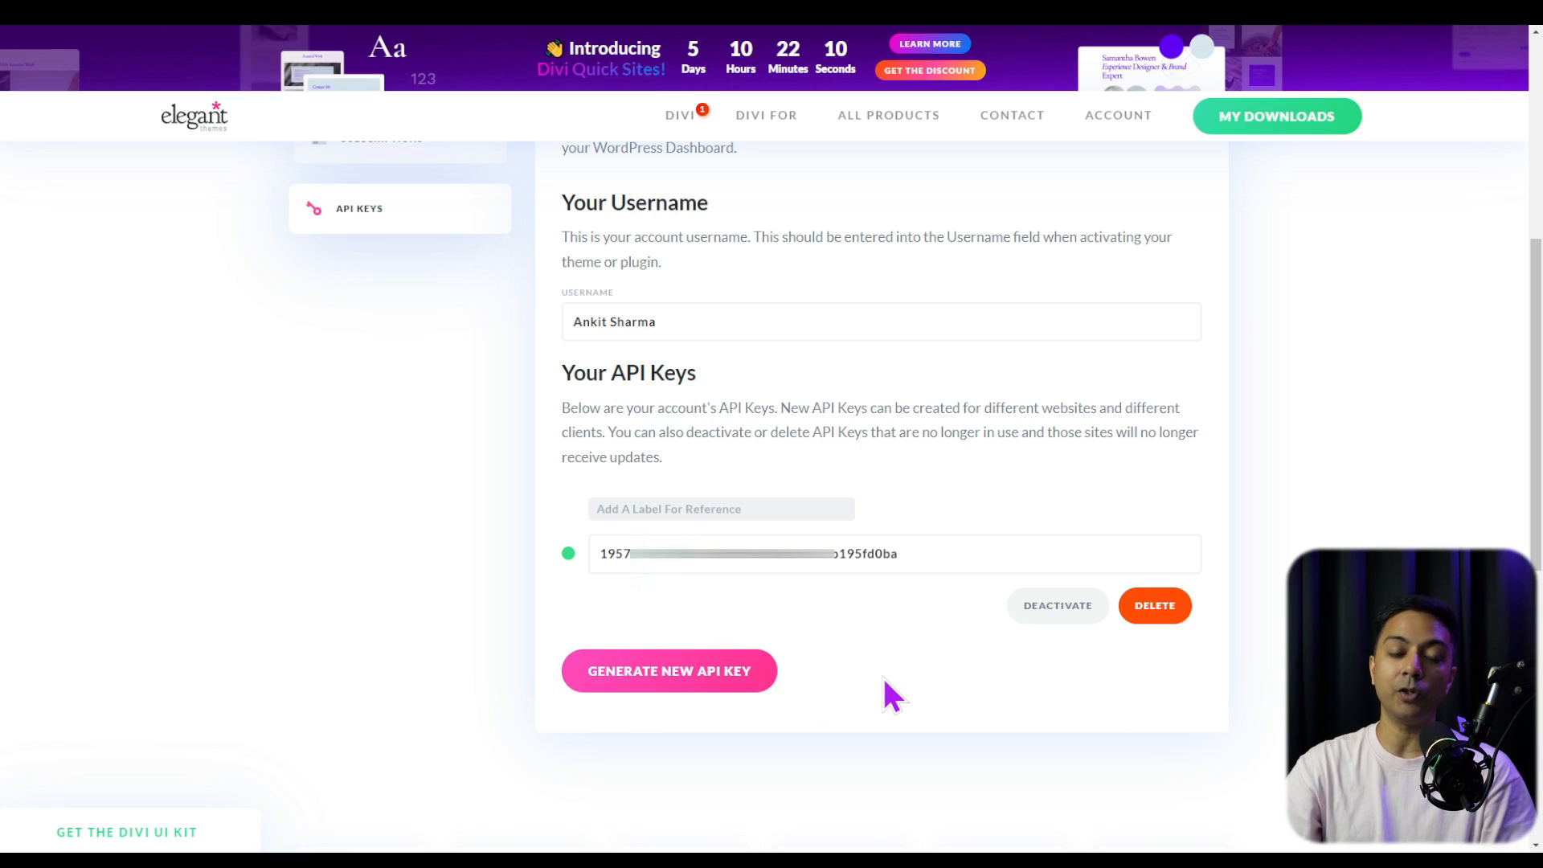
click(657, 508)
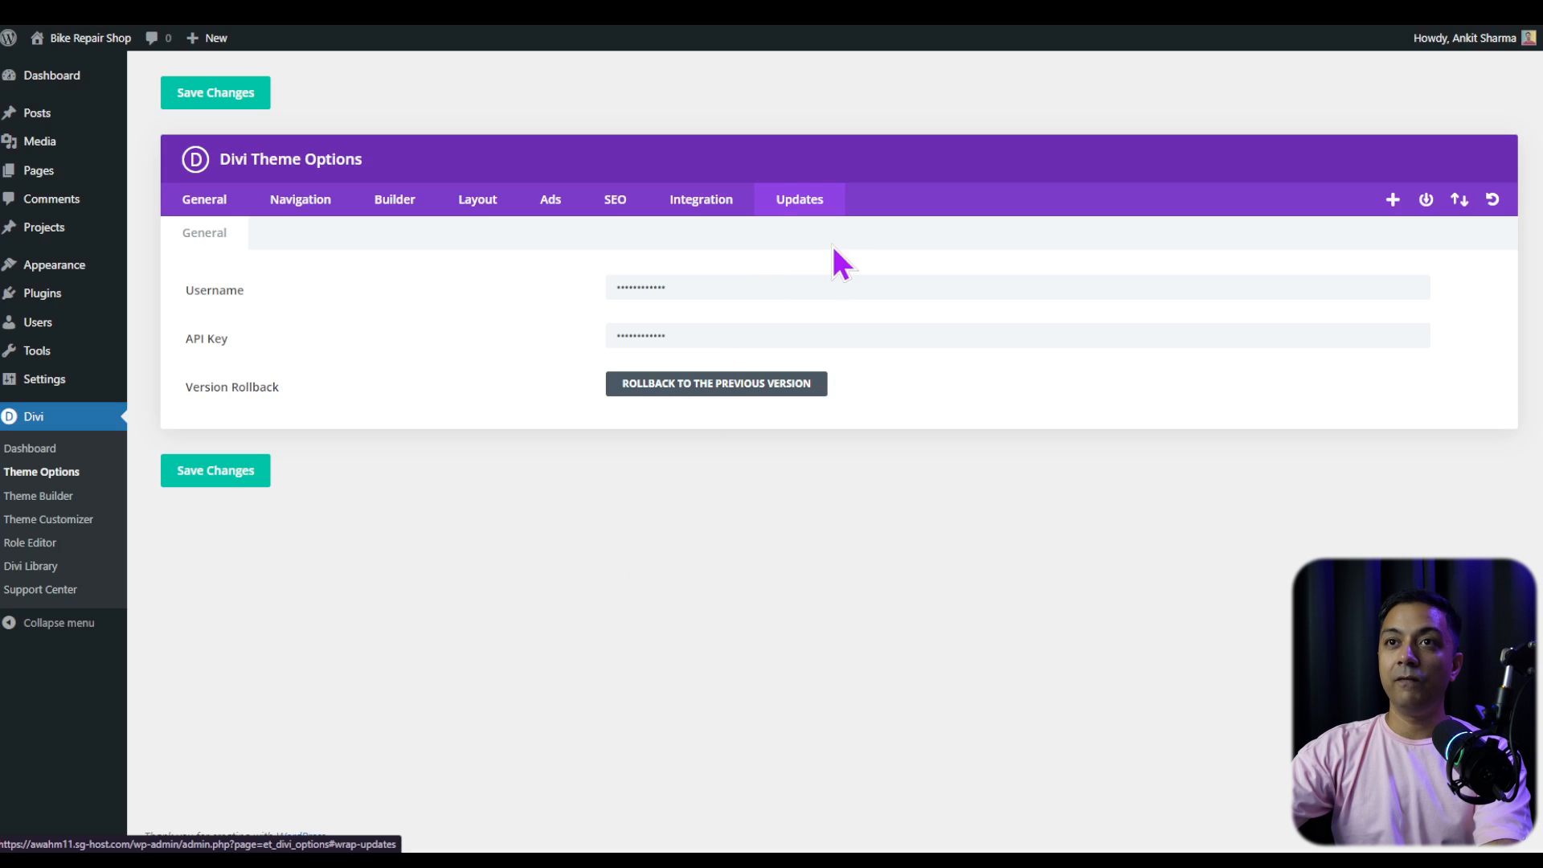
Set the site logo in Divi's general theme options to the bicycle-wheel icon Artboard-8.png from the media library.
click(201, 209)
scroll(947, 426, down, 7)
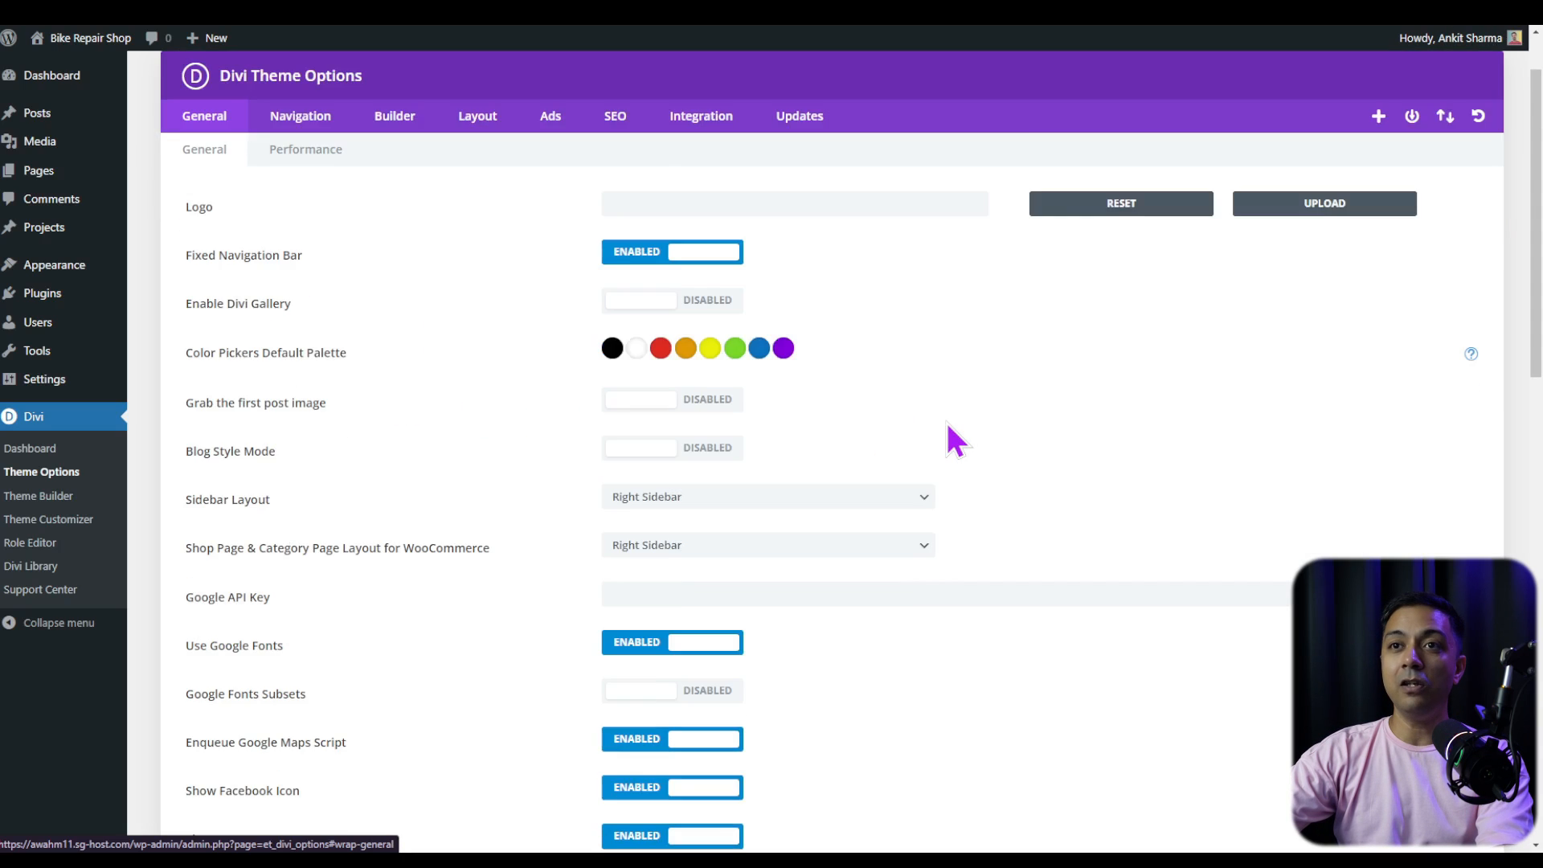
scroll(947, 426, down, 4)
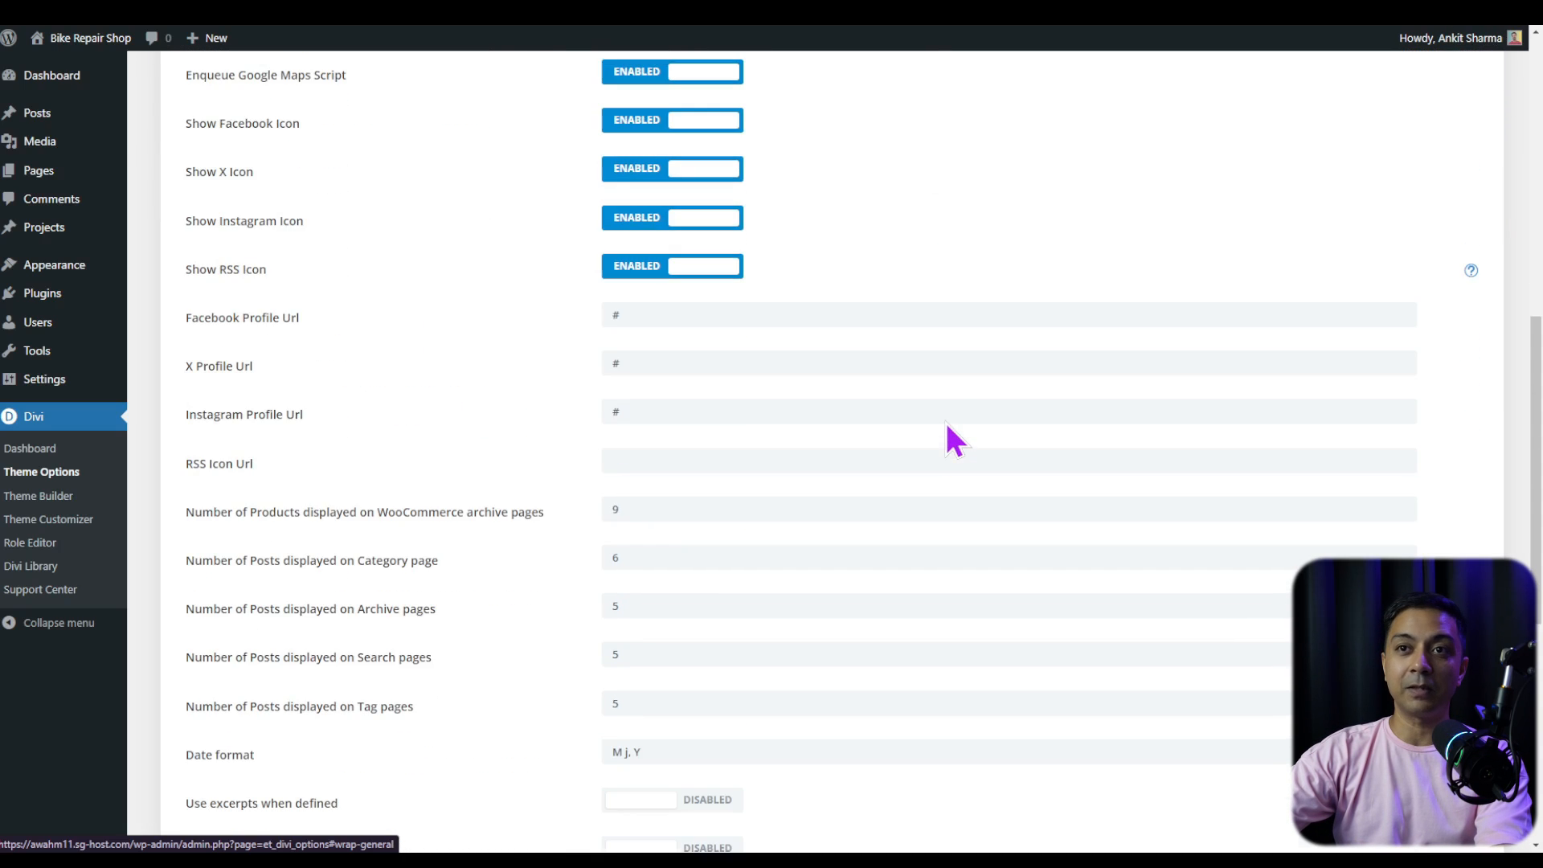
scroll(1321, 478, up, 10)
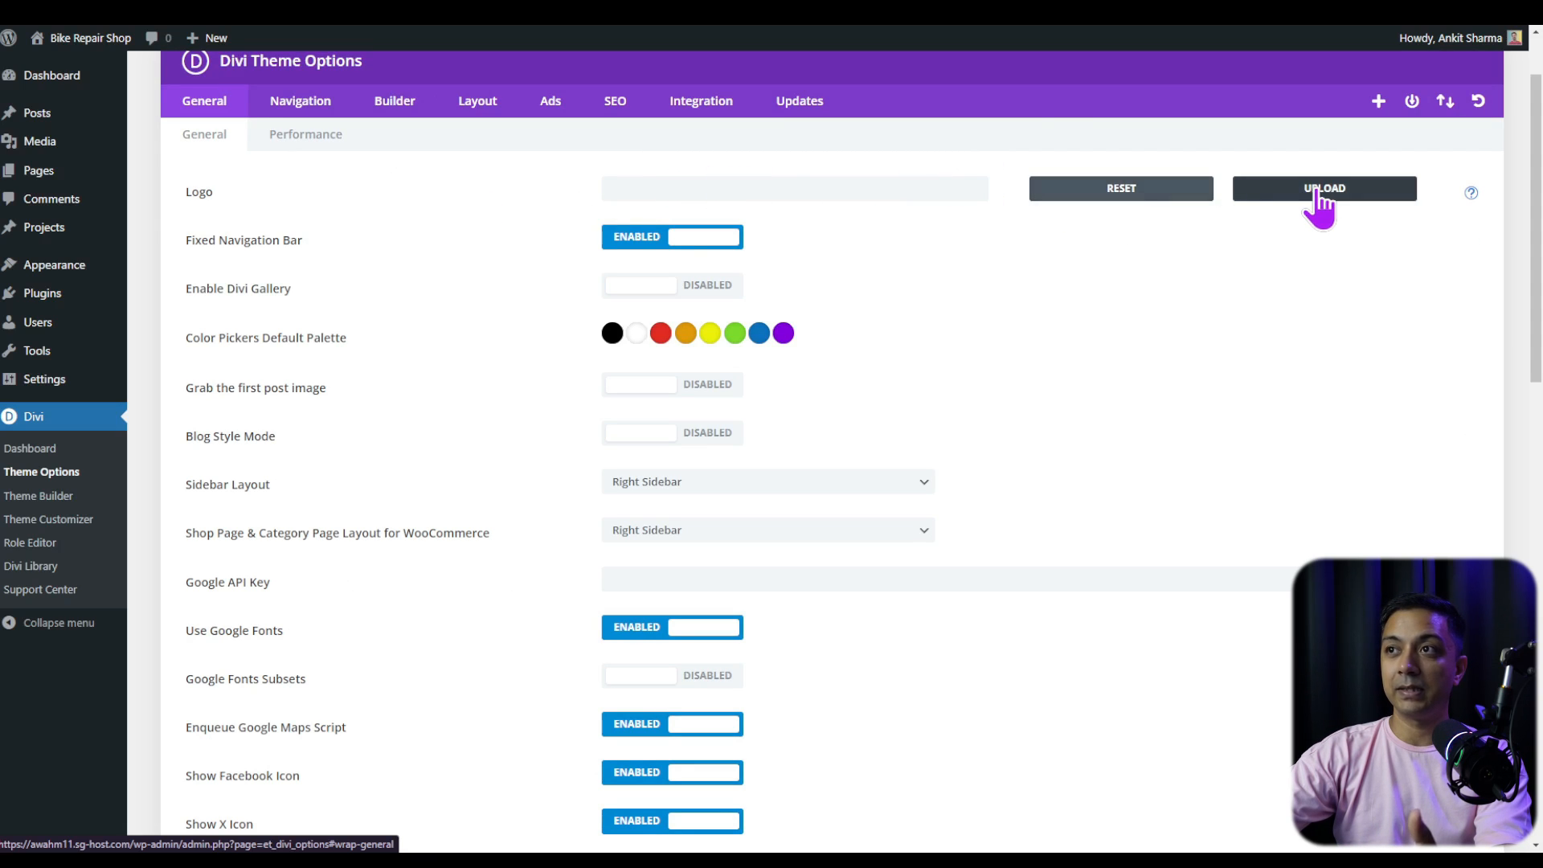
click(1270, 193)
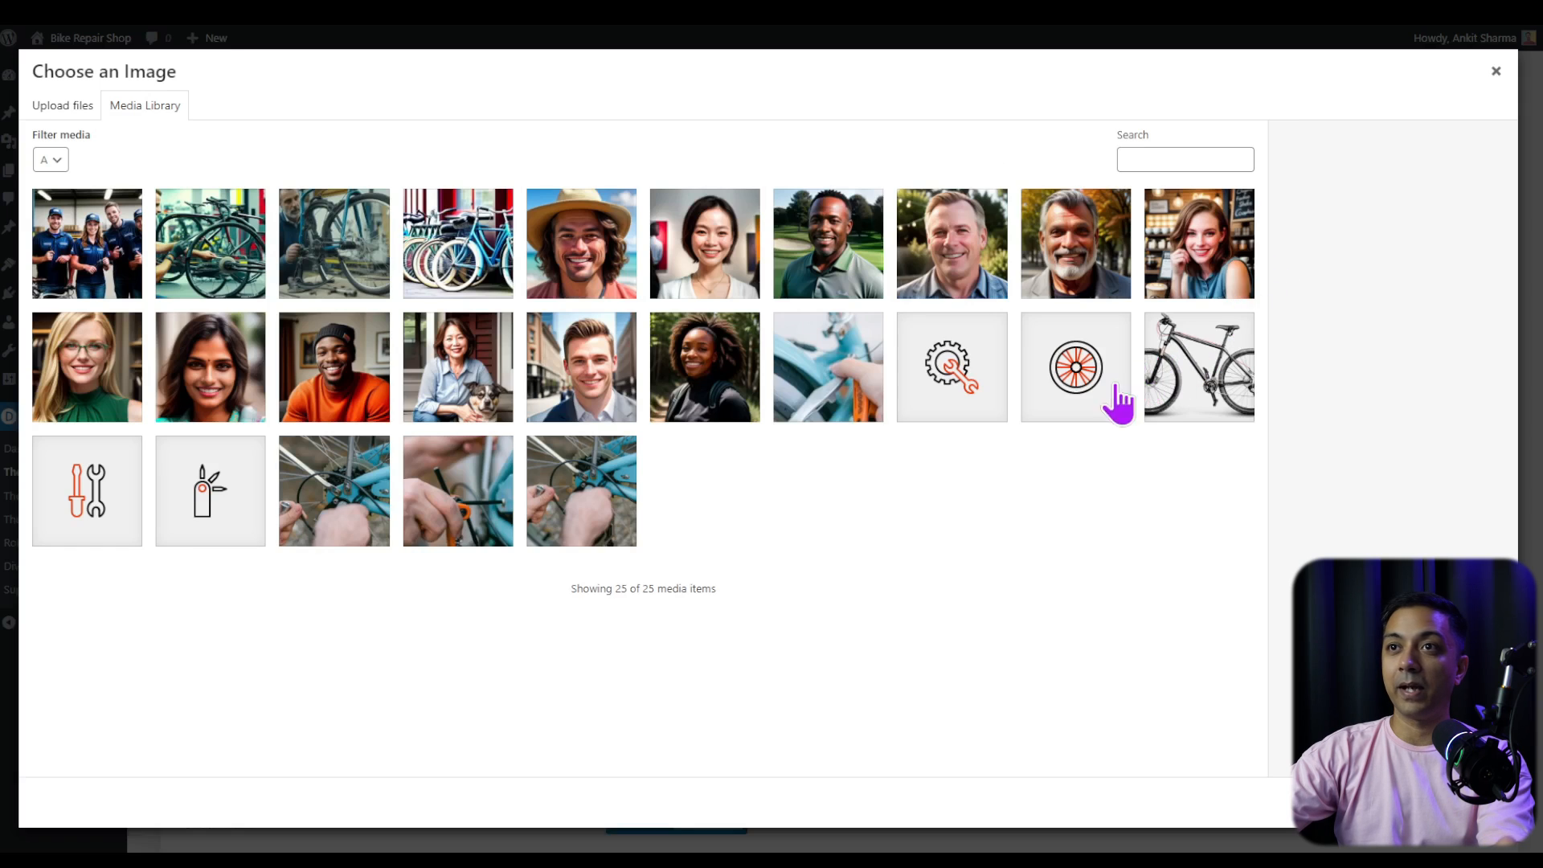
click(1059, 378)
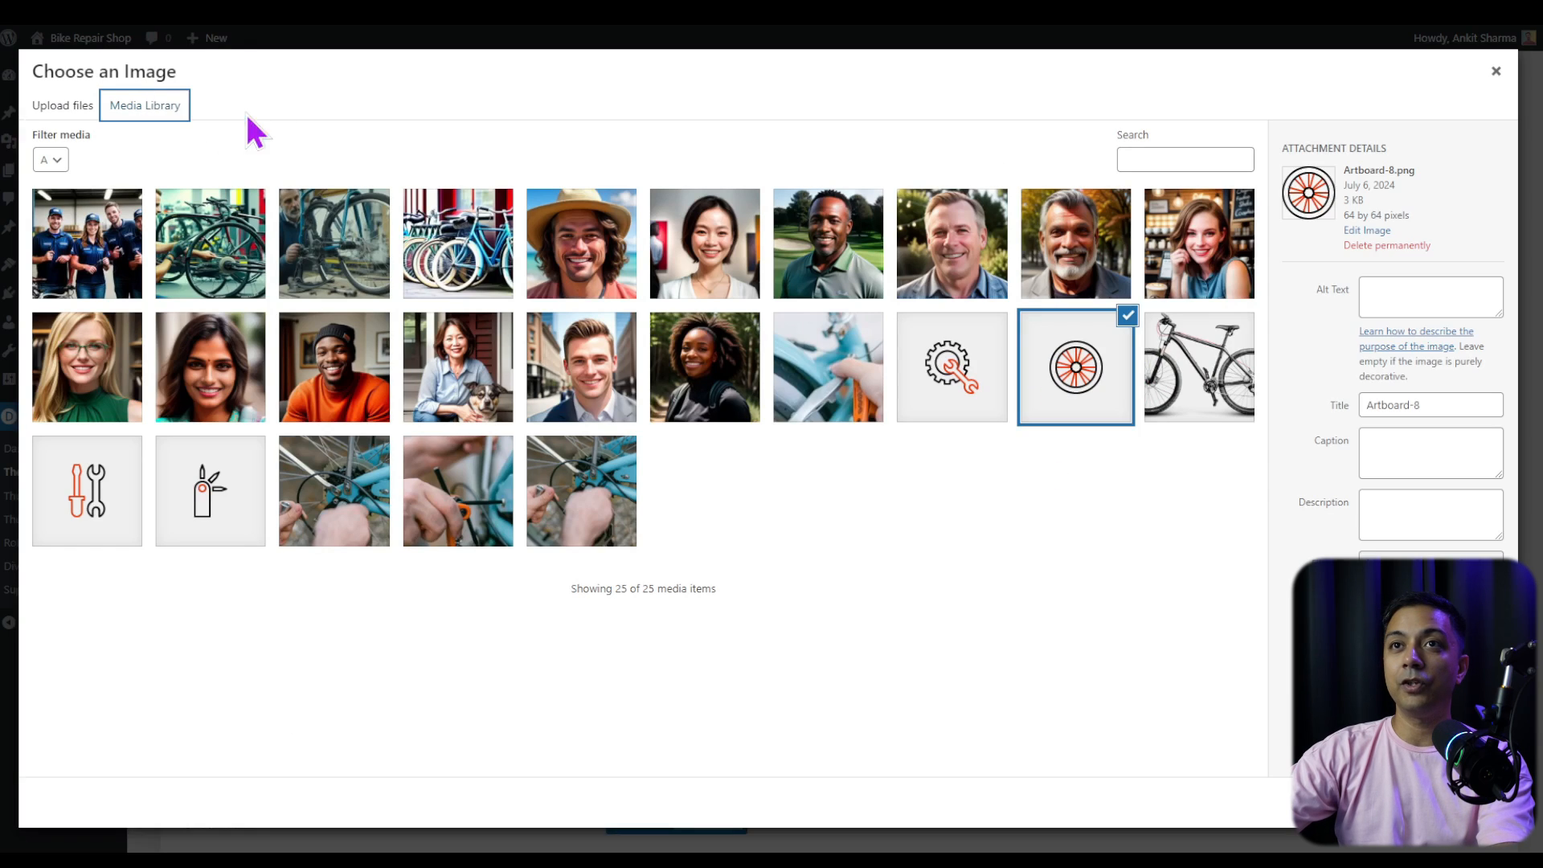
click(1450, 802)
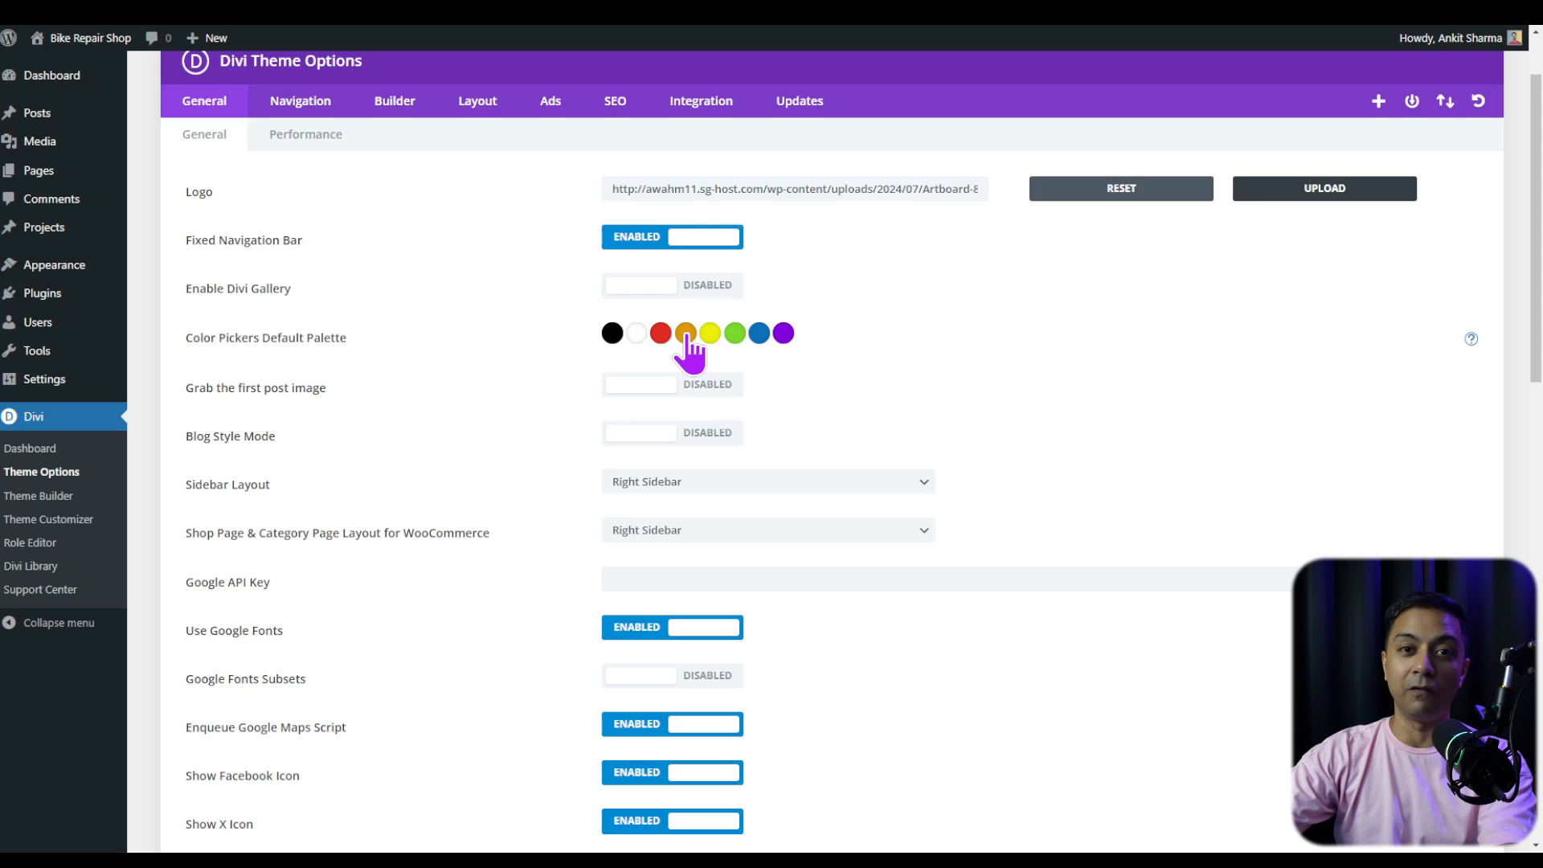
scroll(690, 350, down, 3)
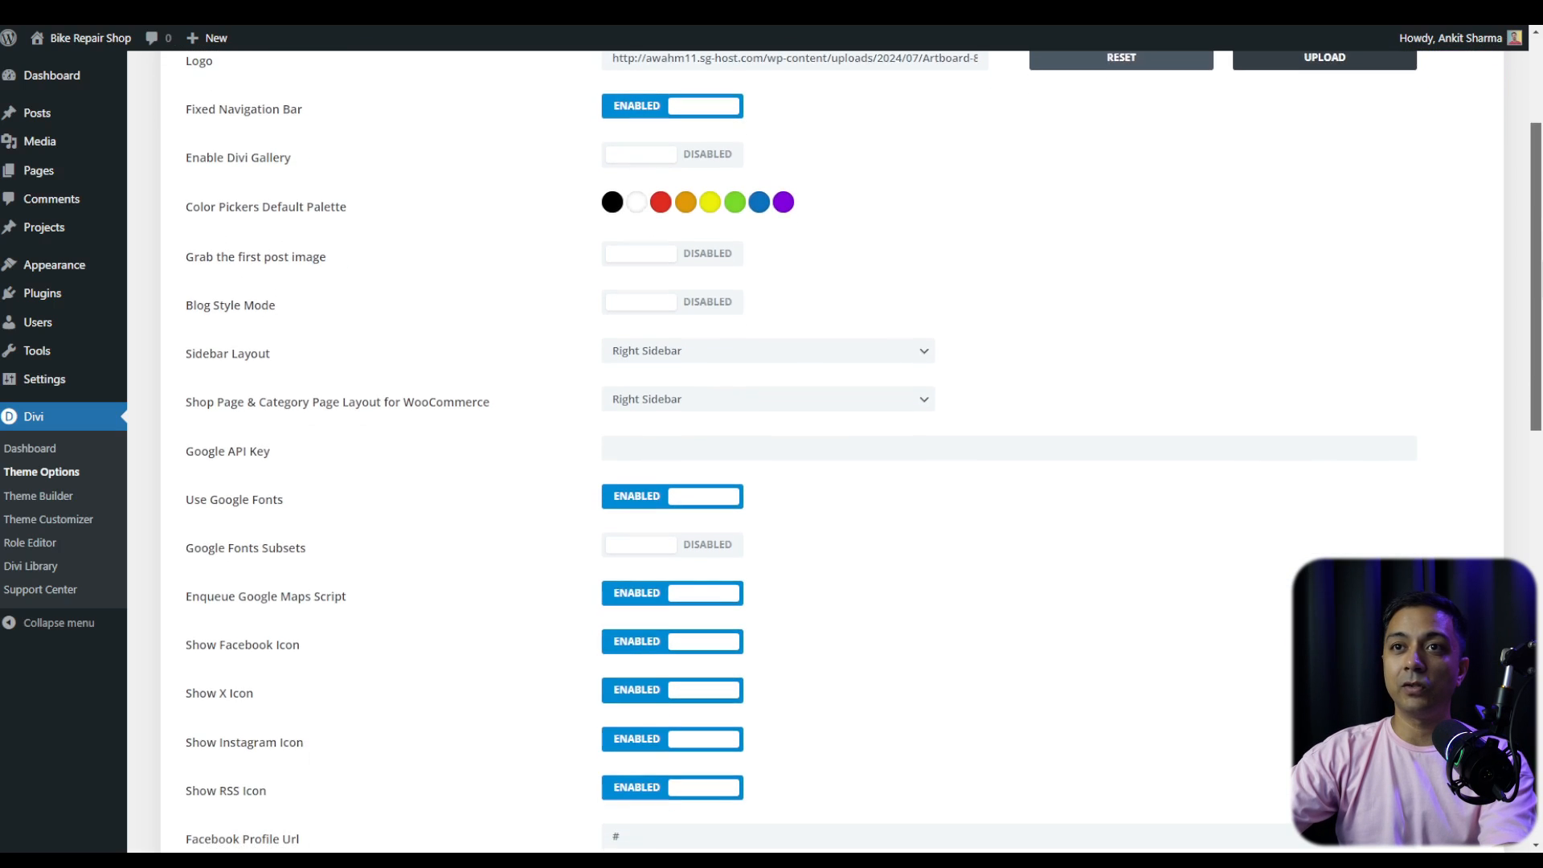
Review Divi's theme options for general, navigation, builder, layout, ads, SEO and code integration settings.
scroll(832, 450, down, 2)
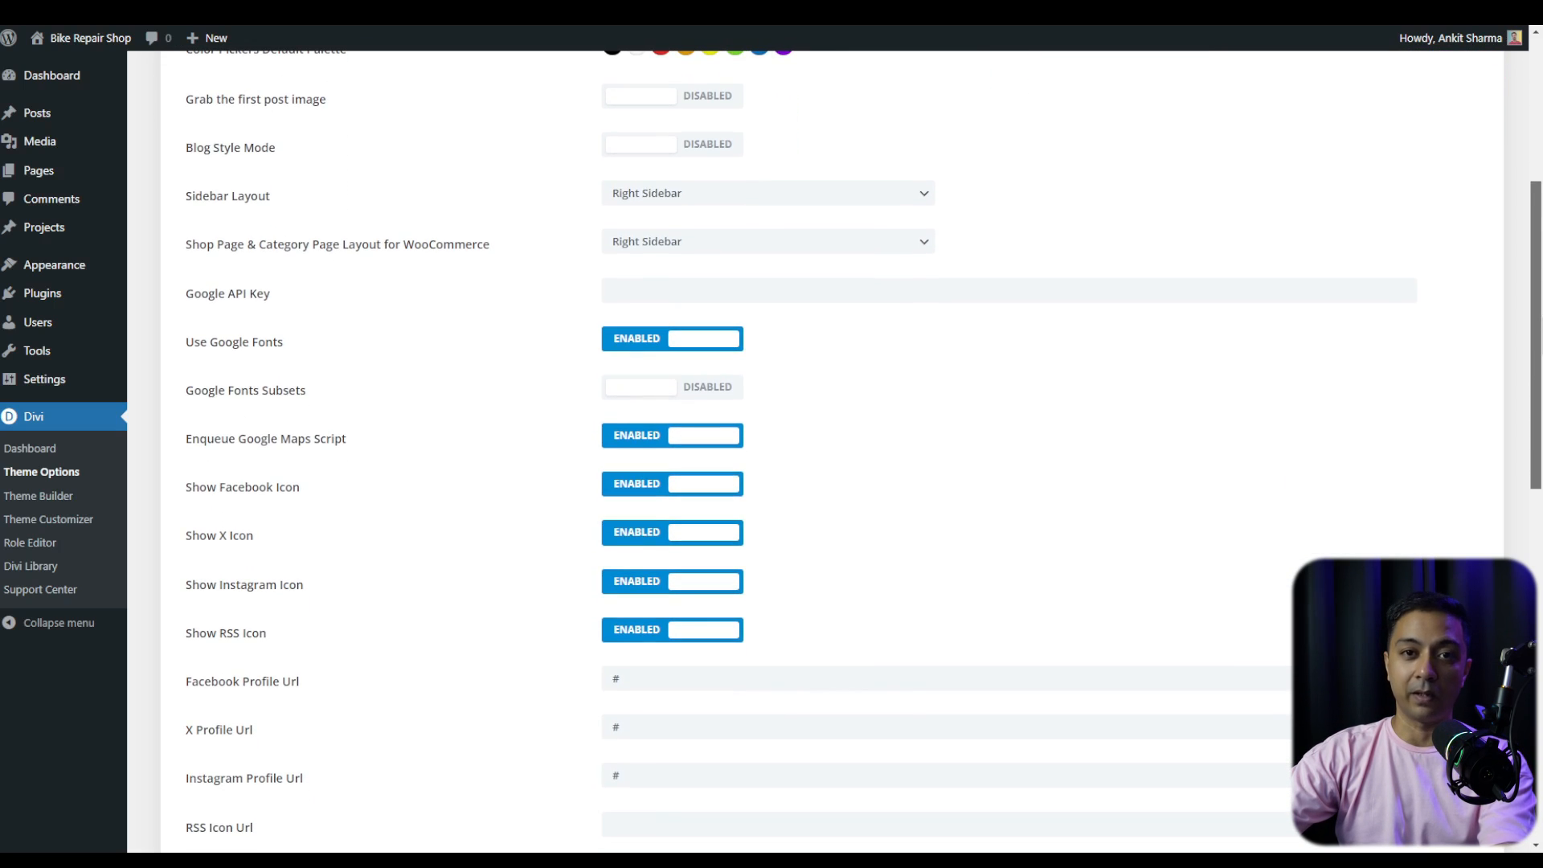
scroll(832, 450, up, 3)
scroll(691, 402, up, 2)
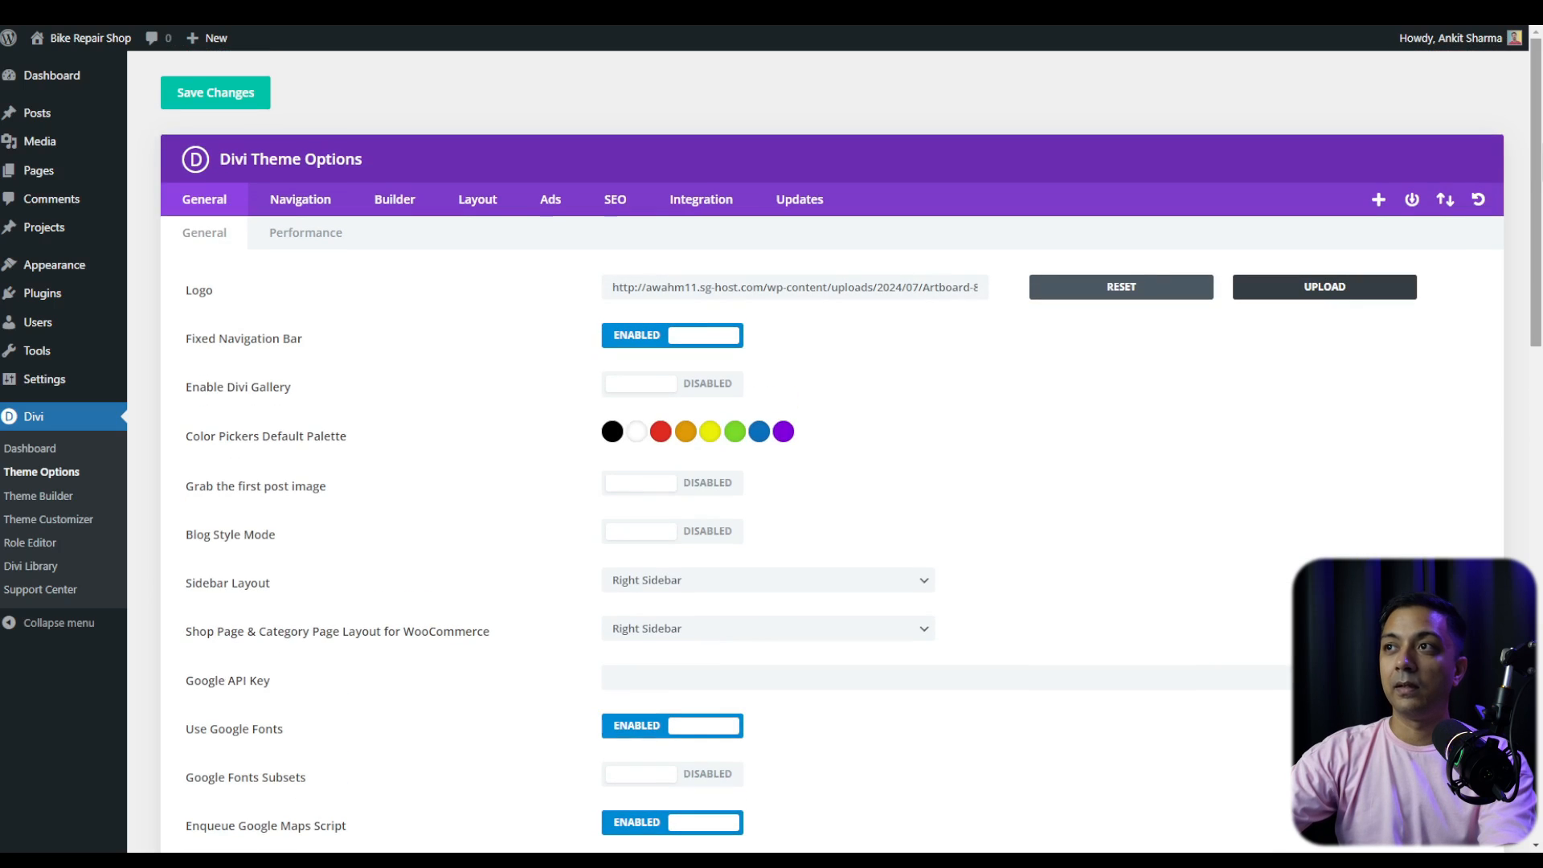
click(291, 199)
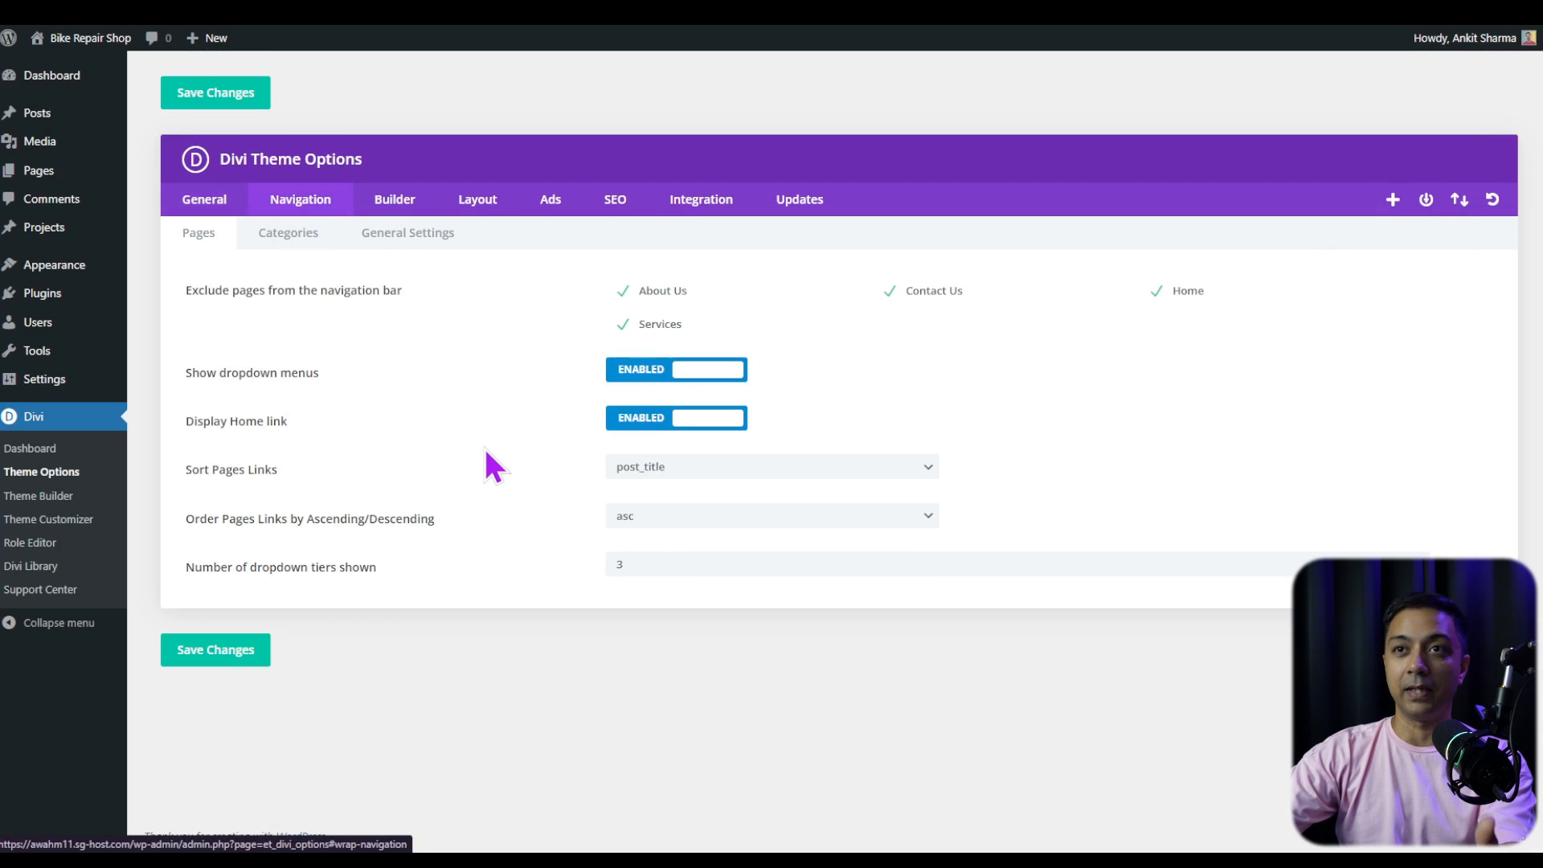
click(393, 205)
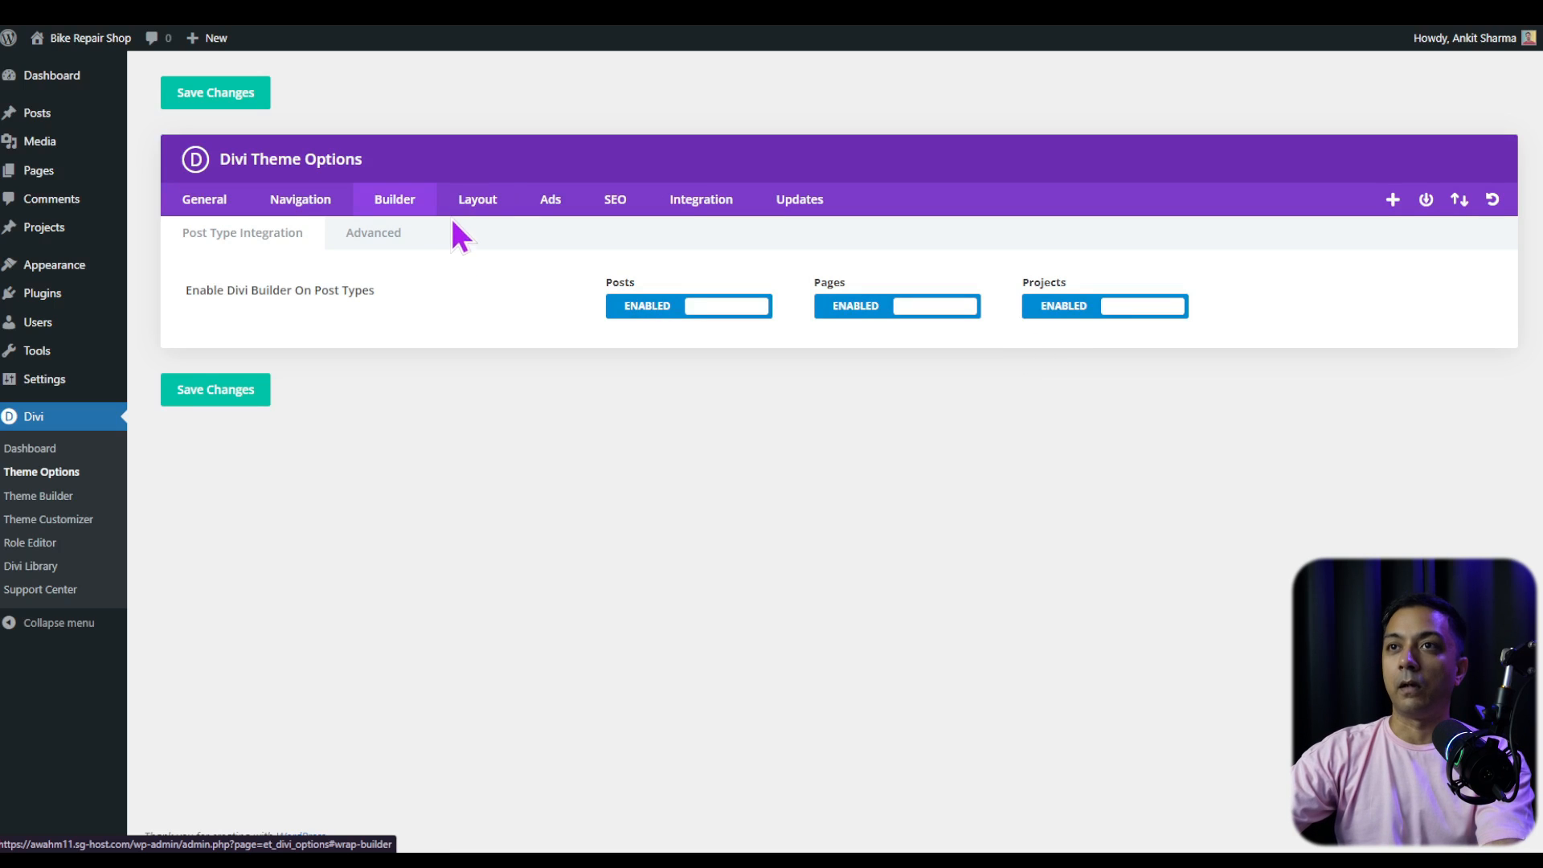
click(476, 202)
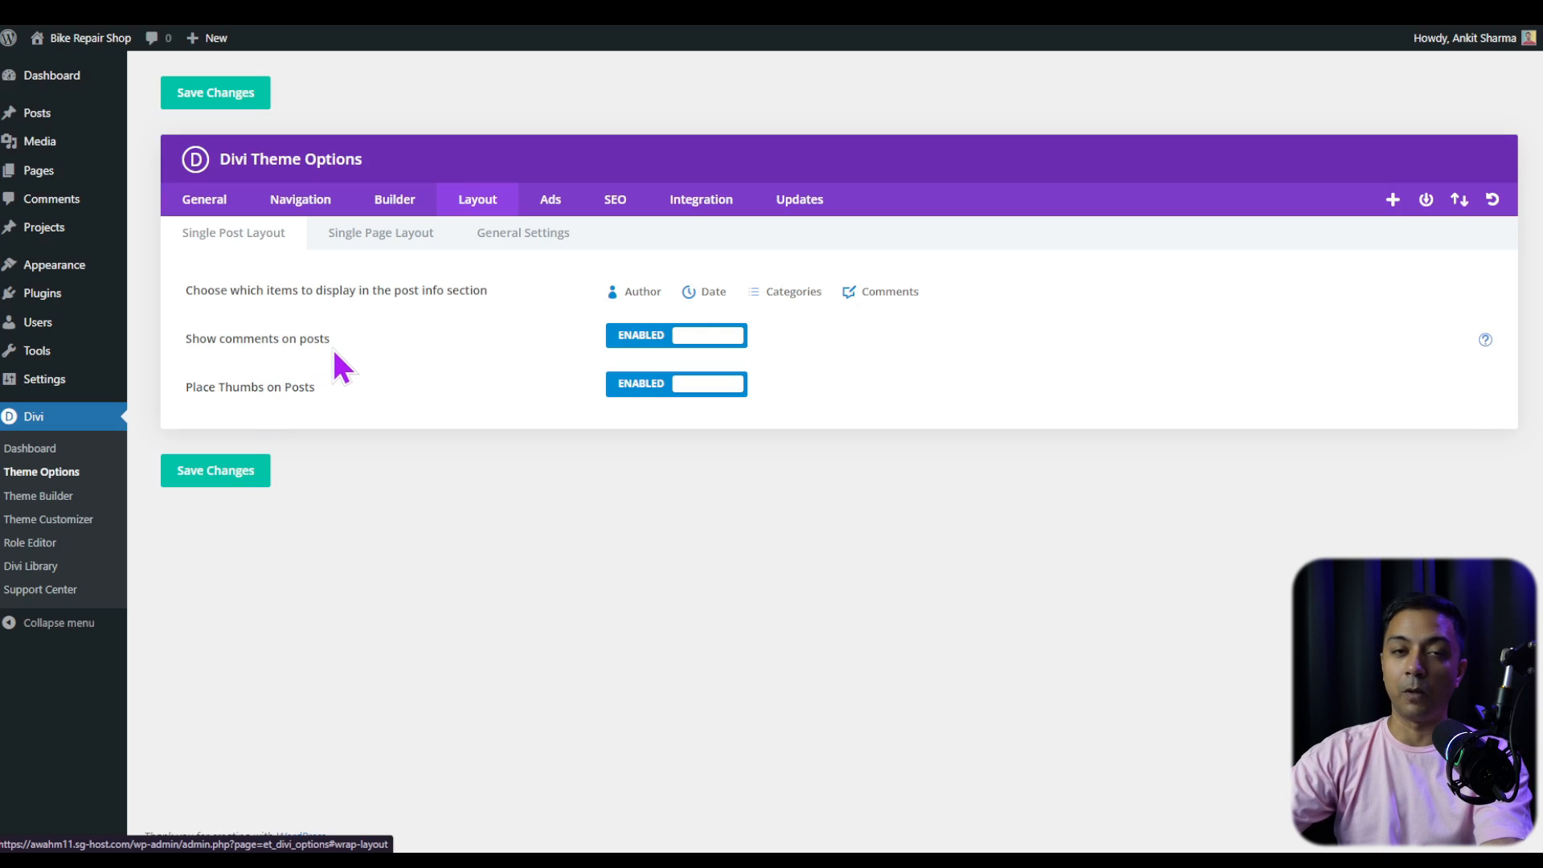
click(548, 202)
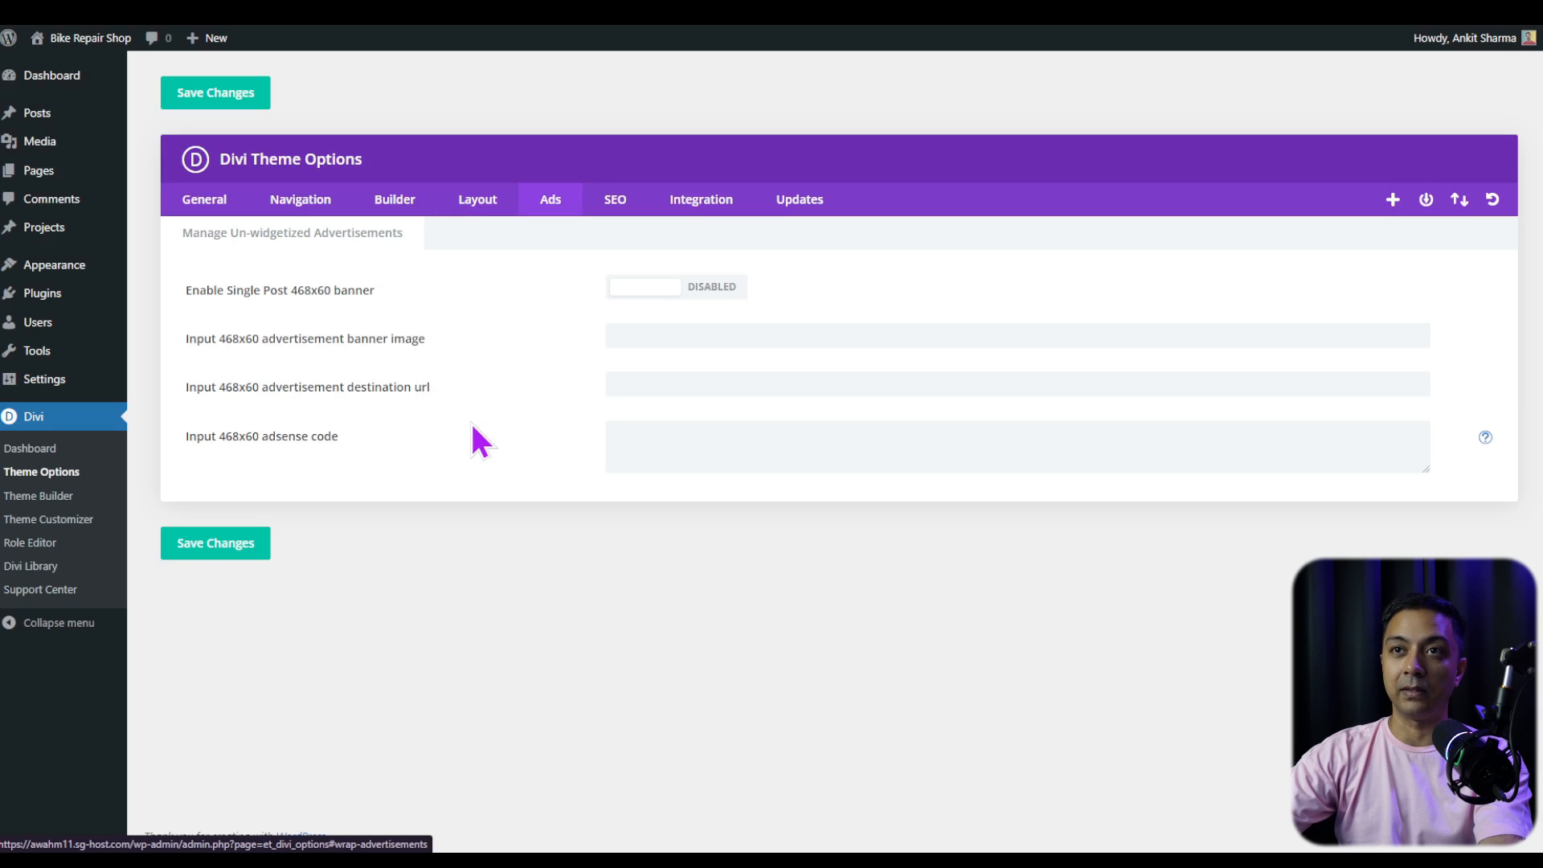
click(613, 204)
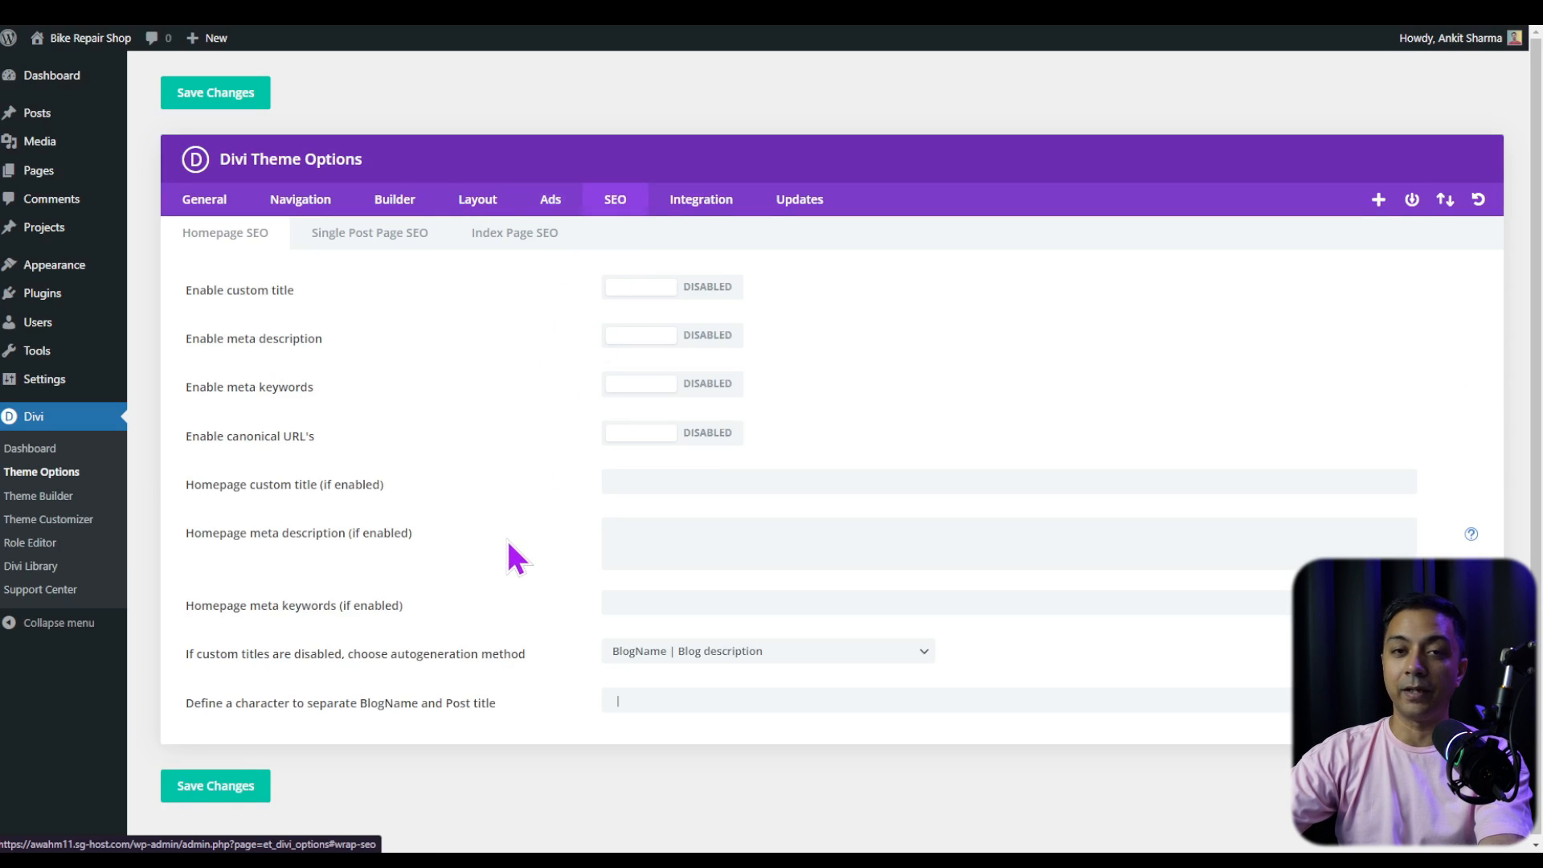
click(701, 201)
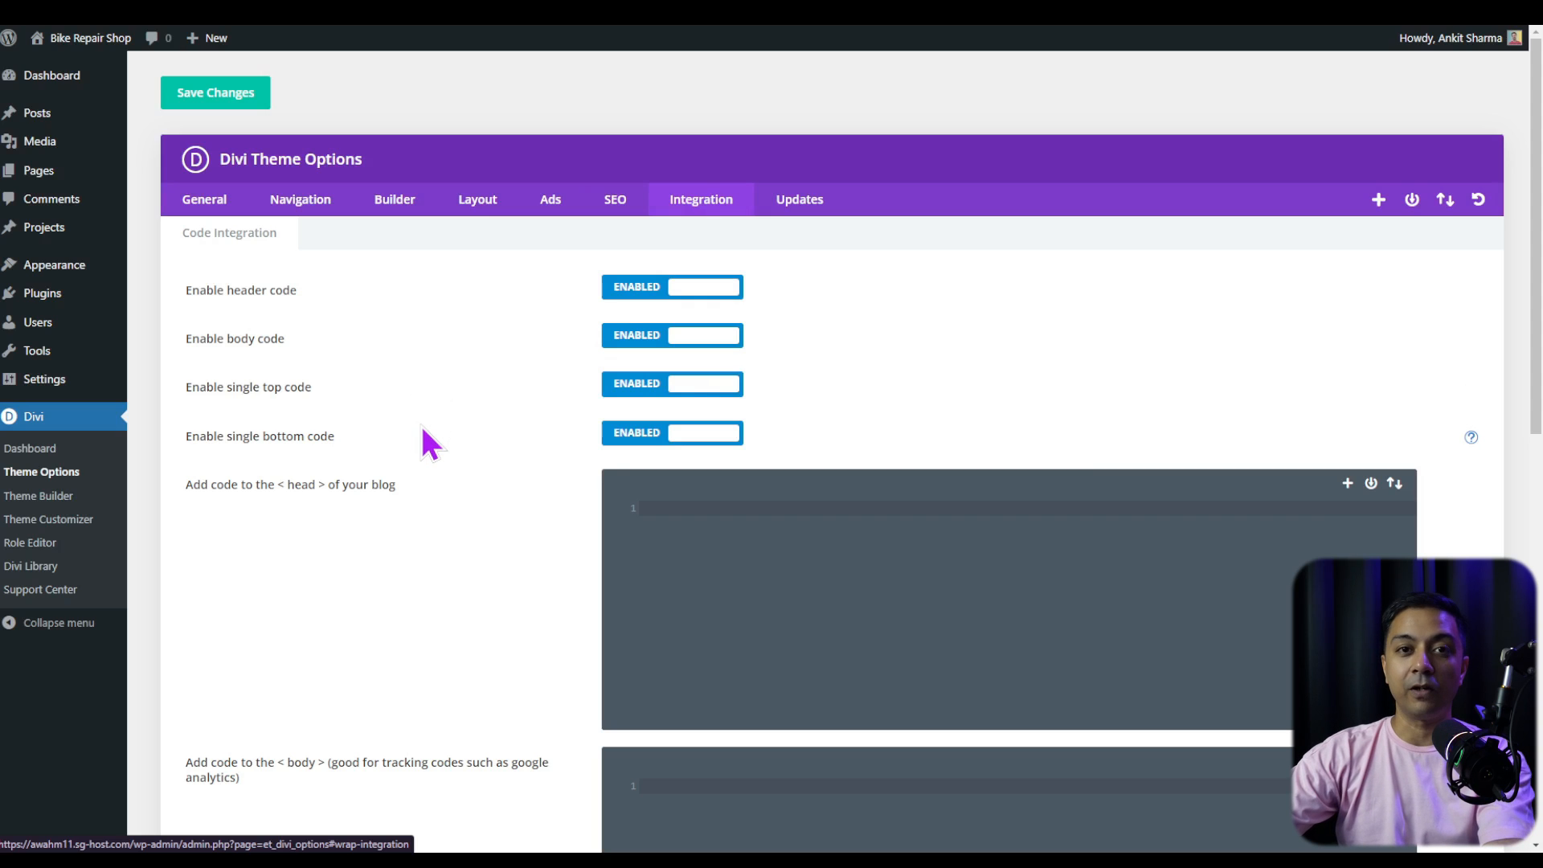
click(204, 199)
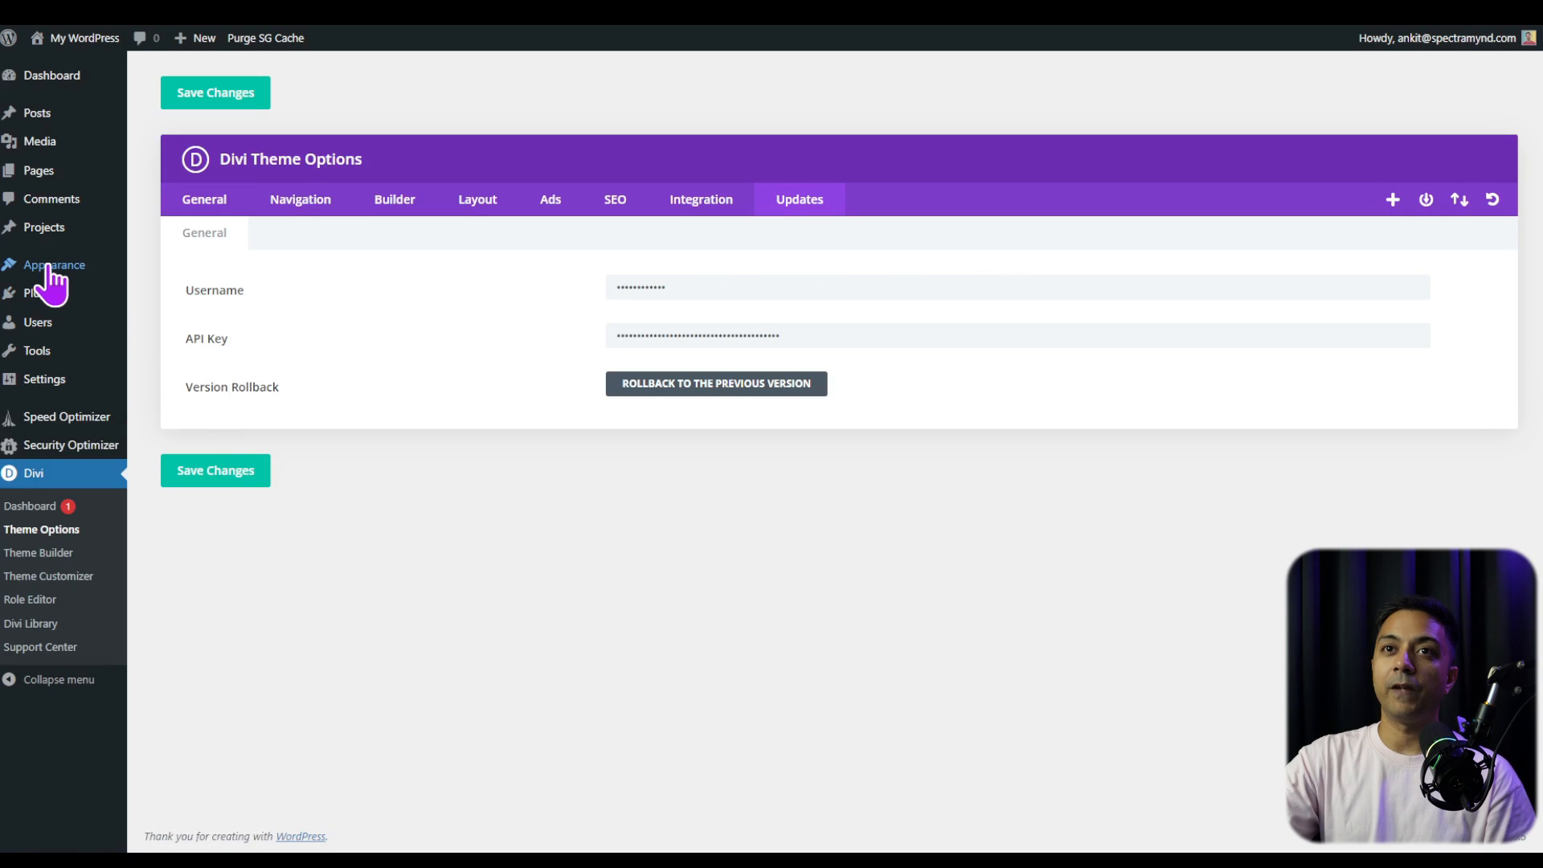
Delete the inactive Twenty Twenty-Four theme from the installed WordPress themes and confirm the deletion.
mouse_move(47, 269)
click(165, 269)
mouse_move(188, 377)
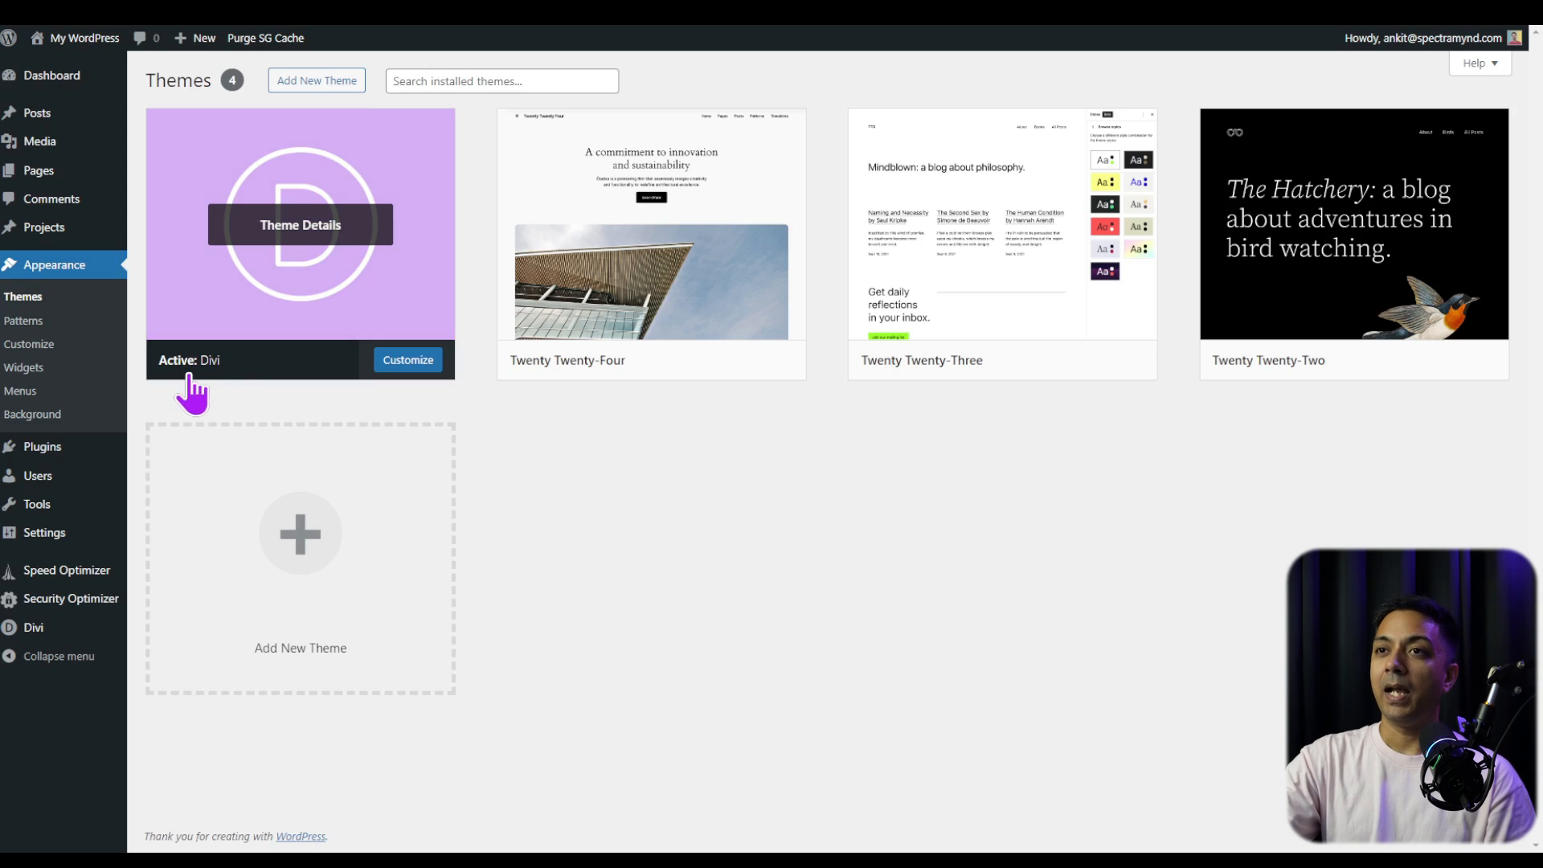
mouse_move(1385, 274)
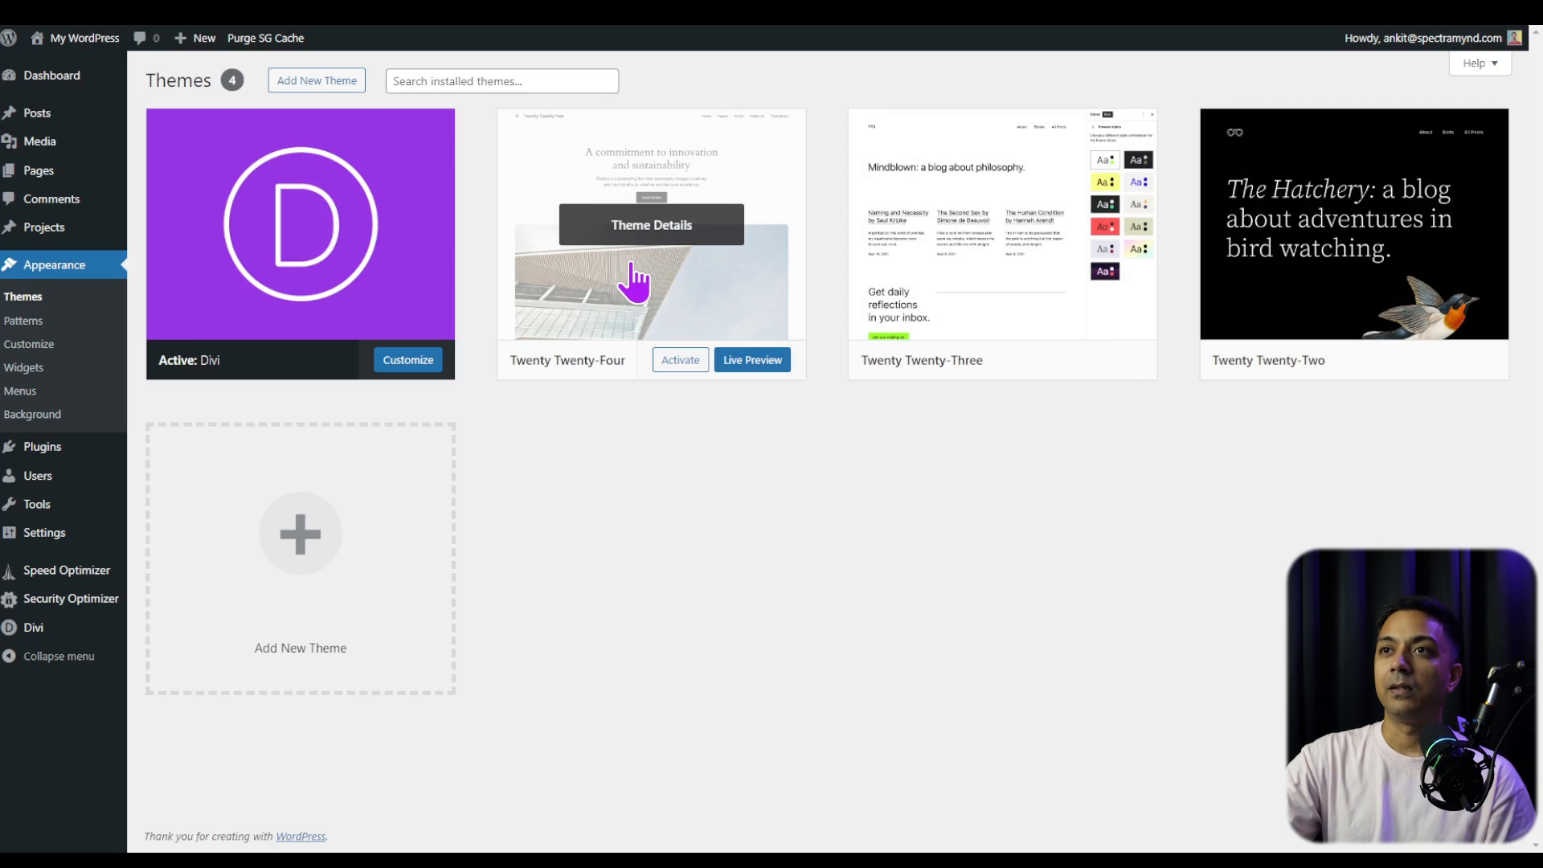
click(670, 233)
click(865, 807)
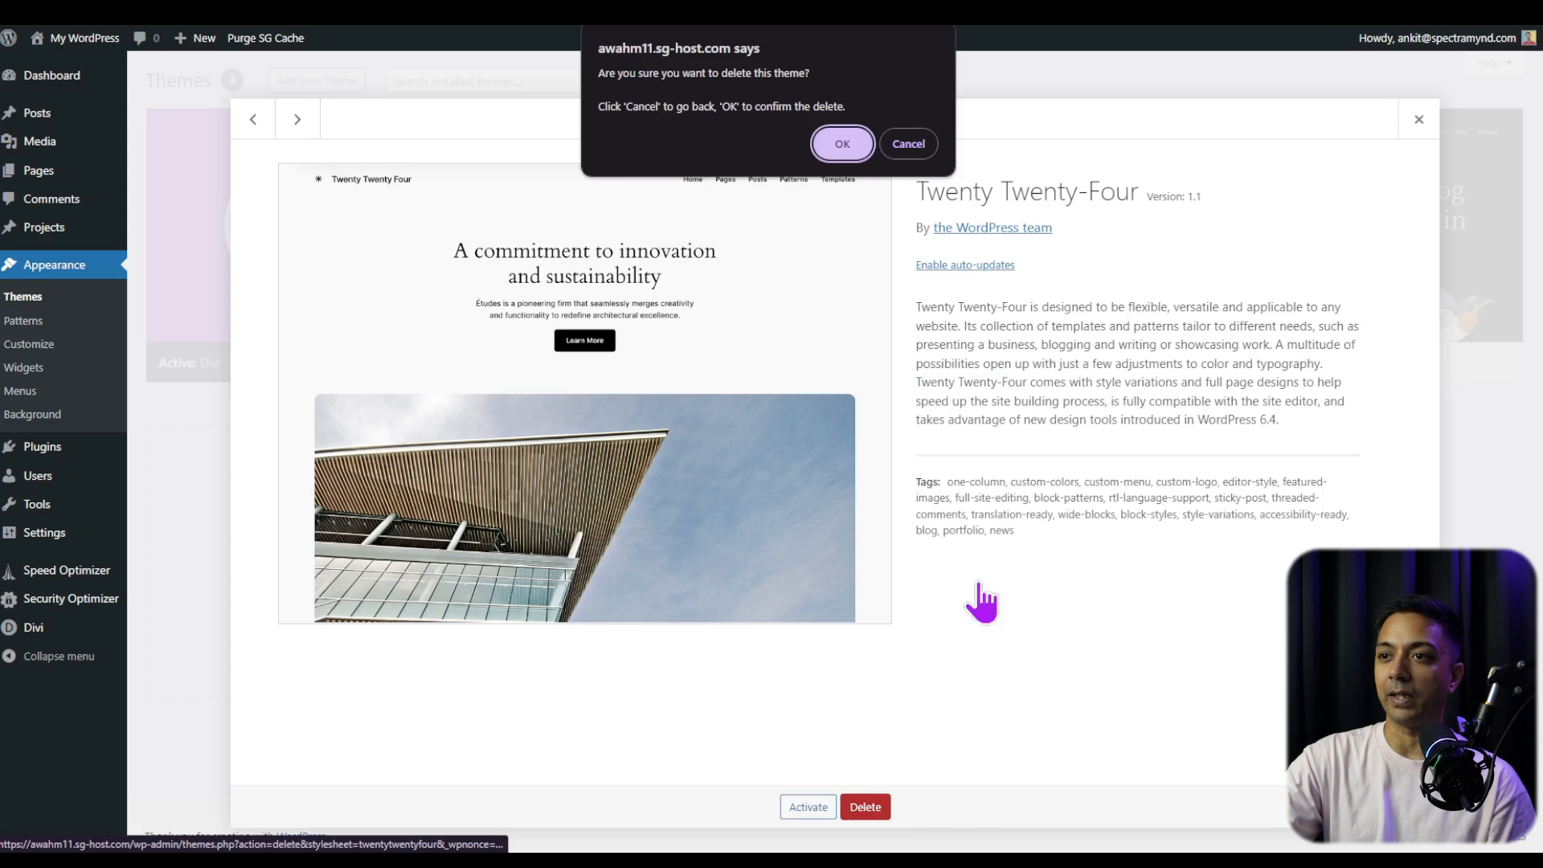
click(841, 142)
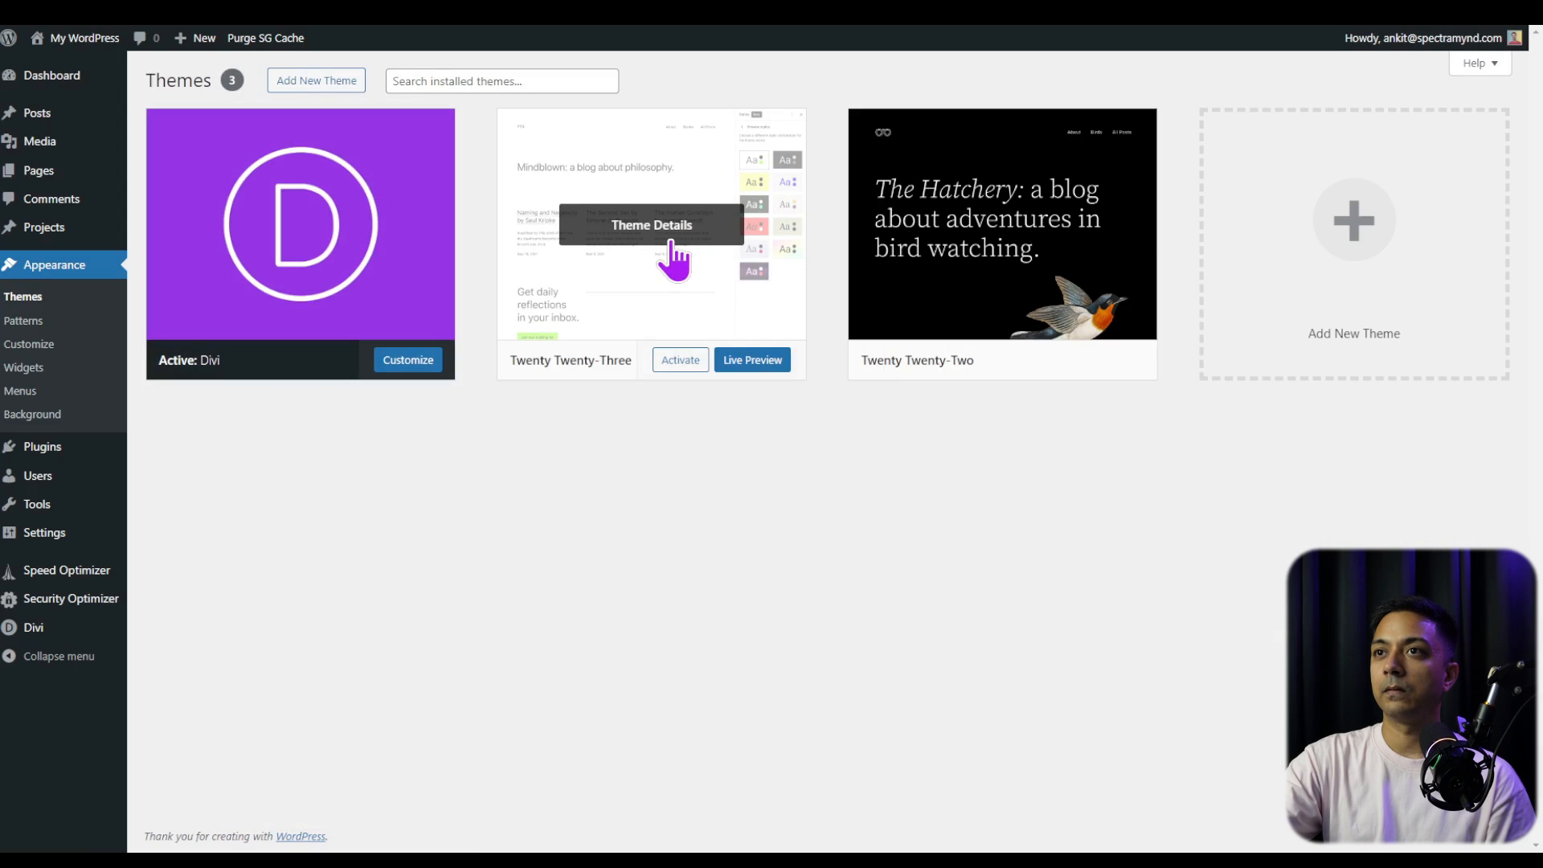
Delete the two remaining unused default themes, Twenty Twenty-Three and Twenty Twenty-Two.
click(672, 243)
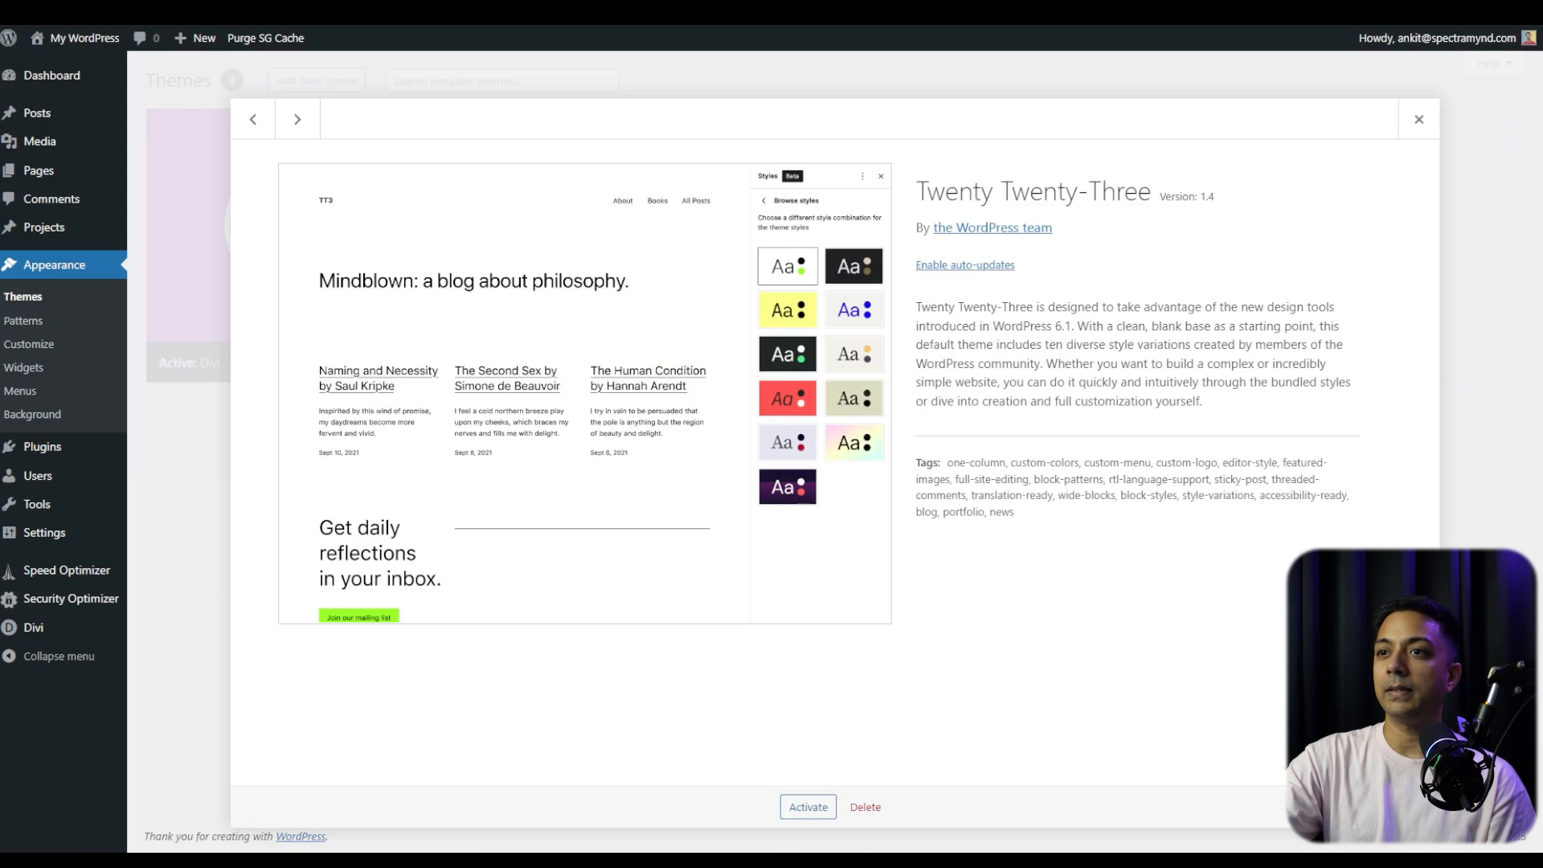
click(865, 807)
click(843, 143)
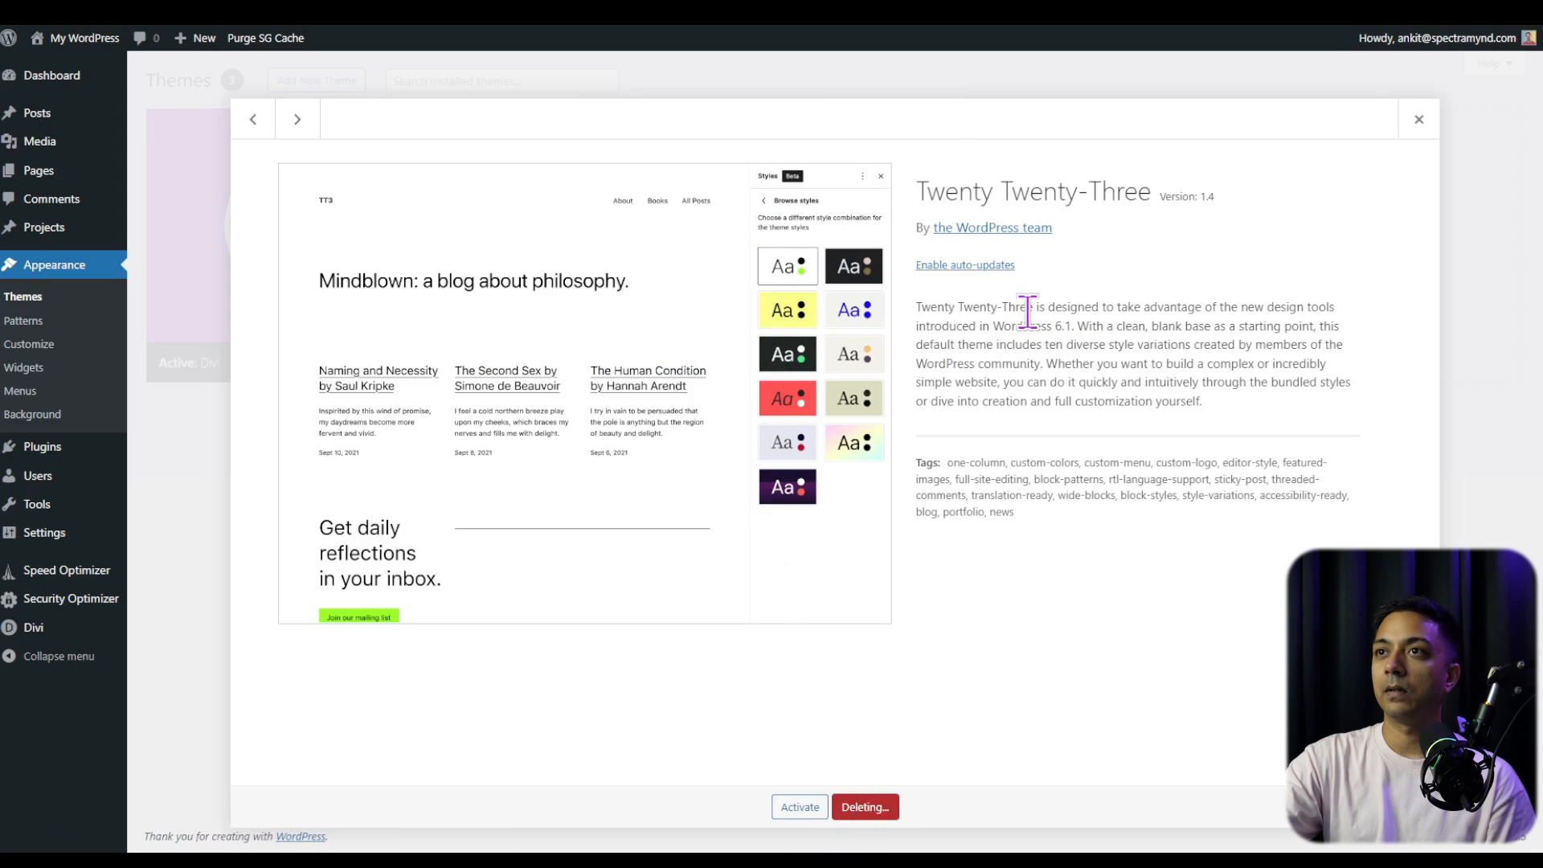
click(652, 238)
click(865, 807)
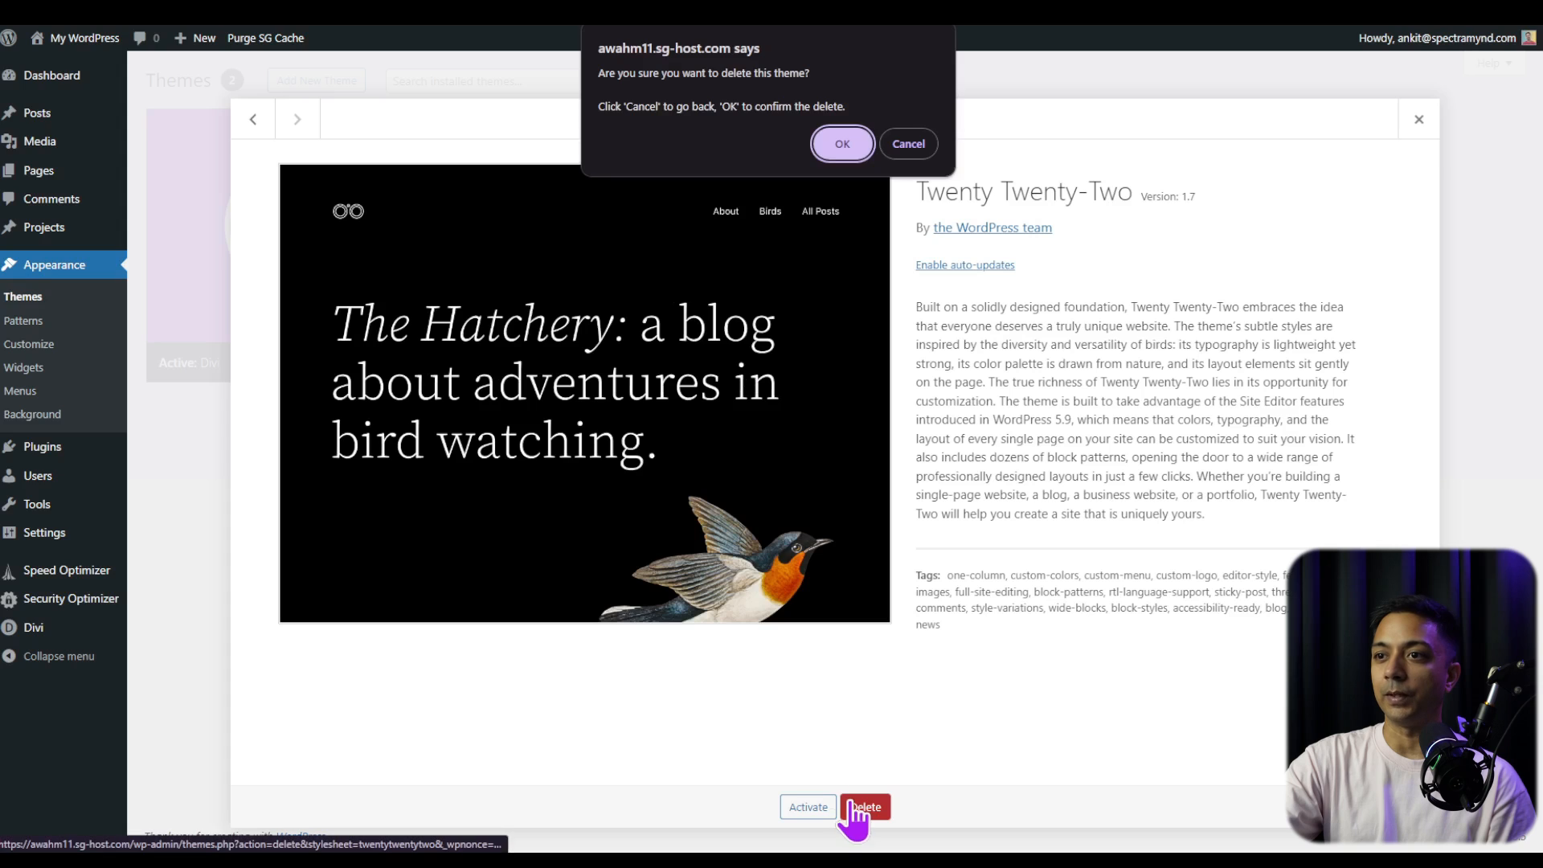
click(836, 144)
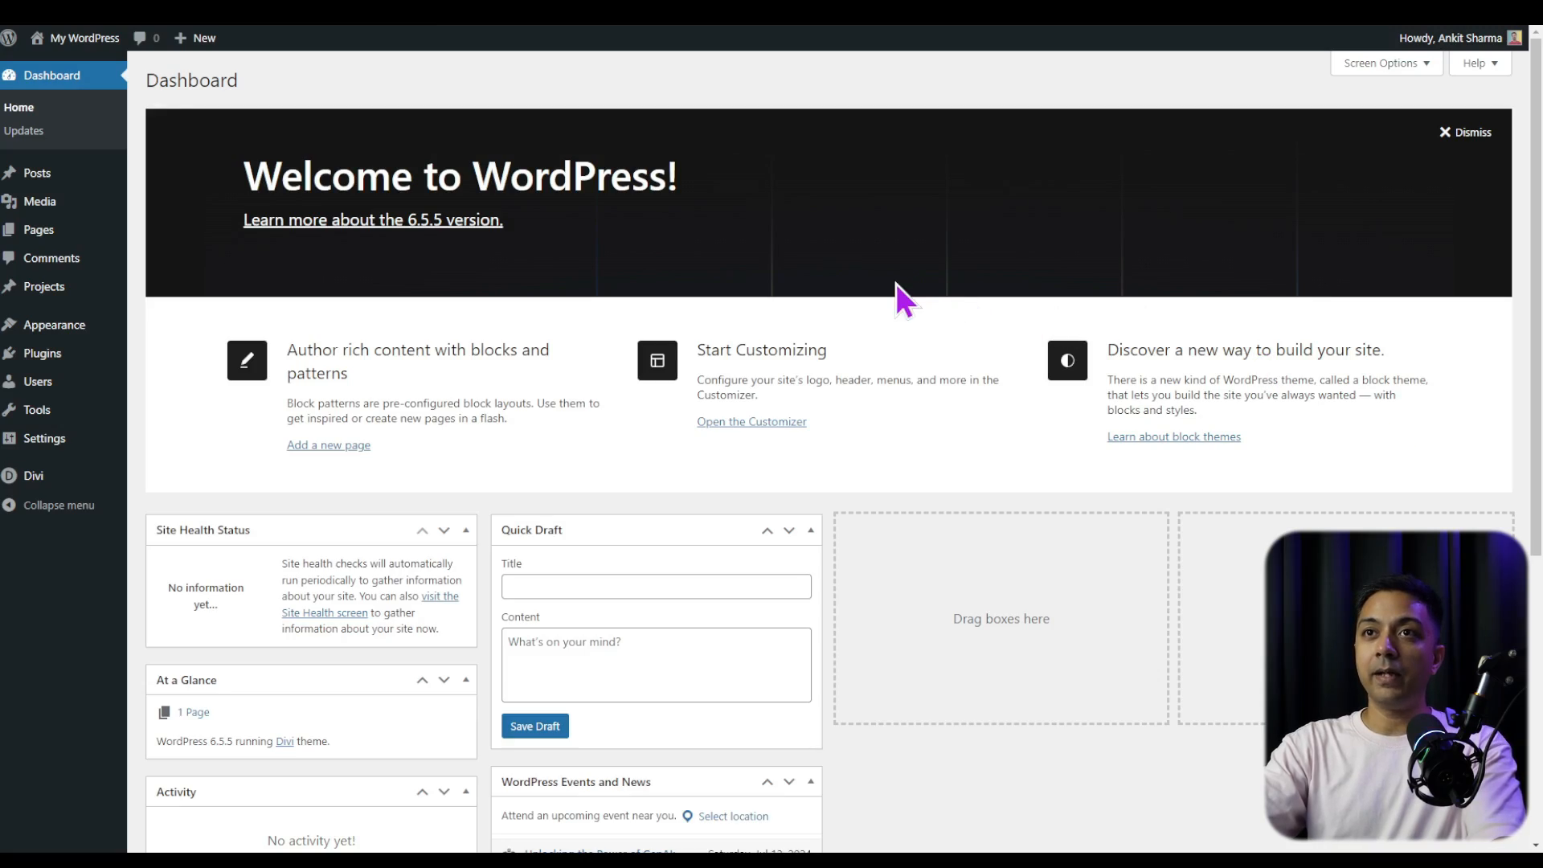
Change the Sample Page's title to Home and its slug to home, and update the page.
click(46, 234)
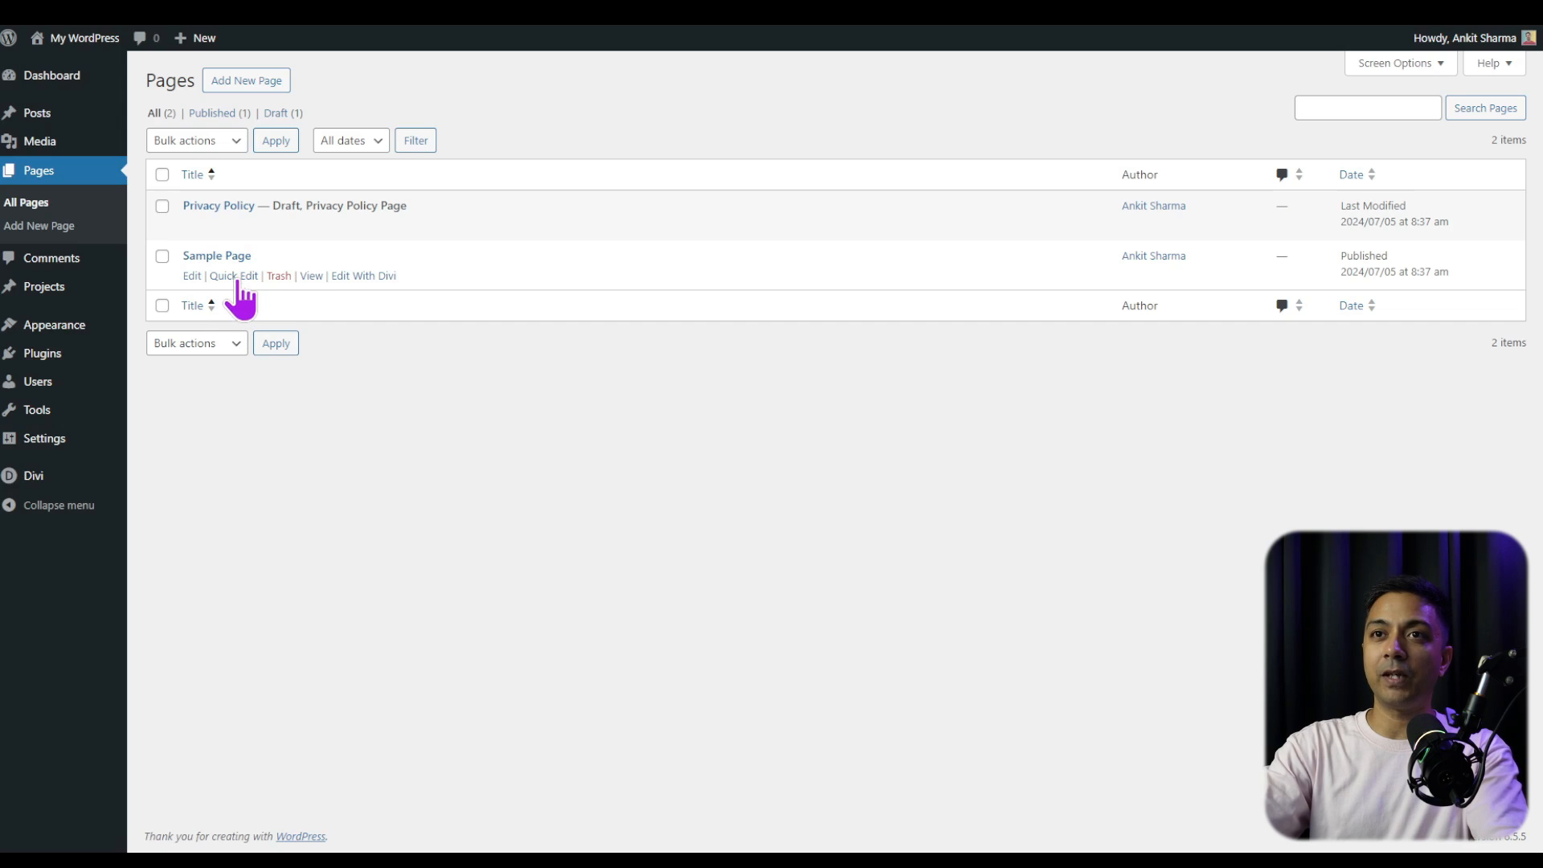
click(235, 276)
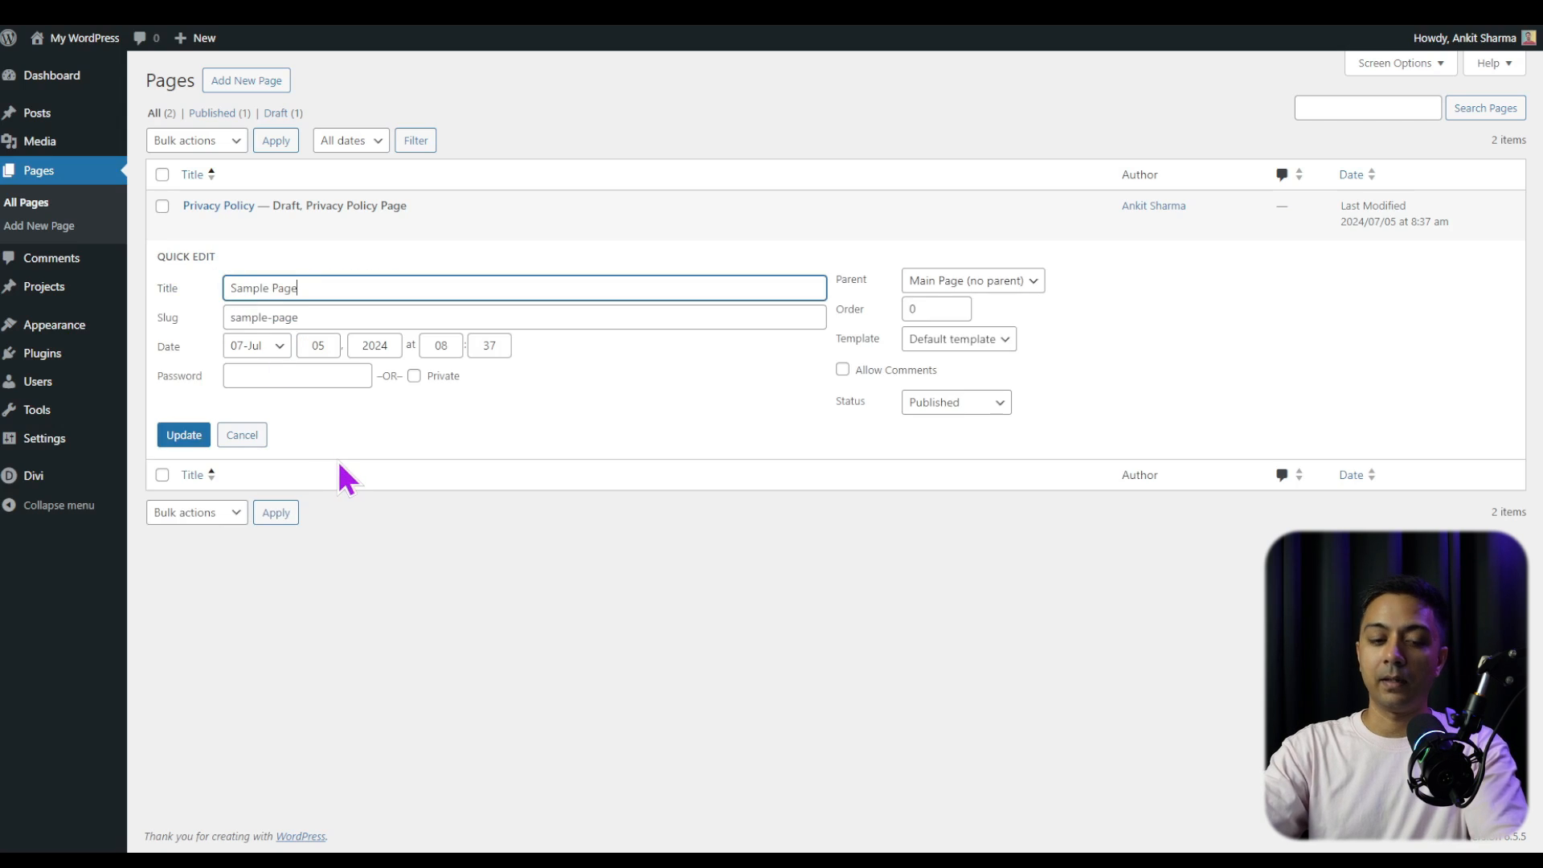
key(ctrl+a)
text(Home)
key(Tab)
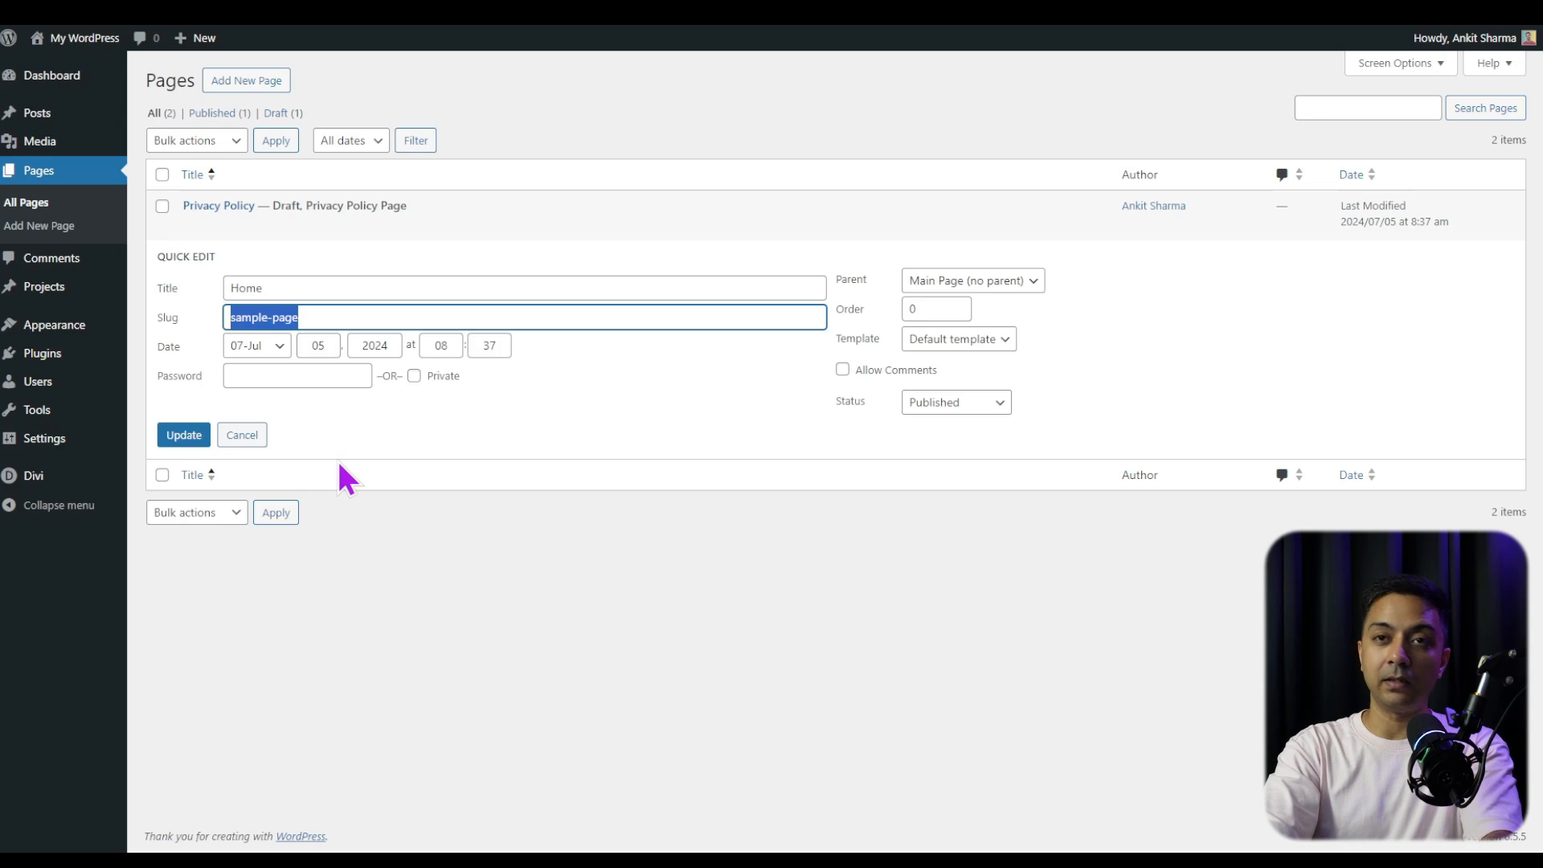
text(home)
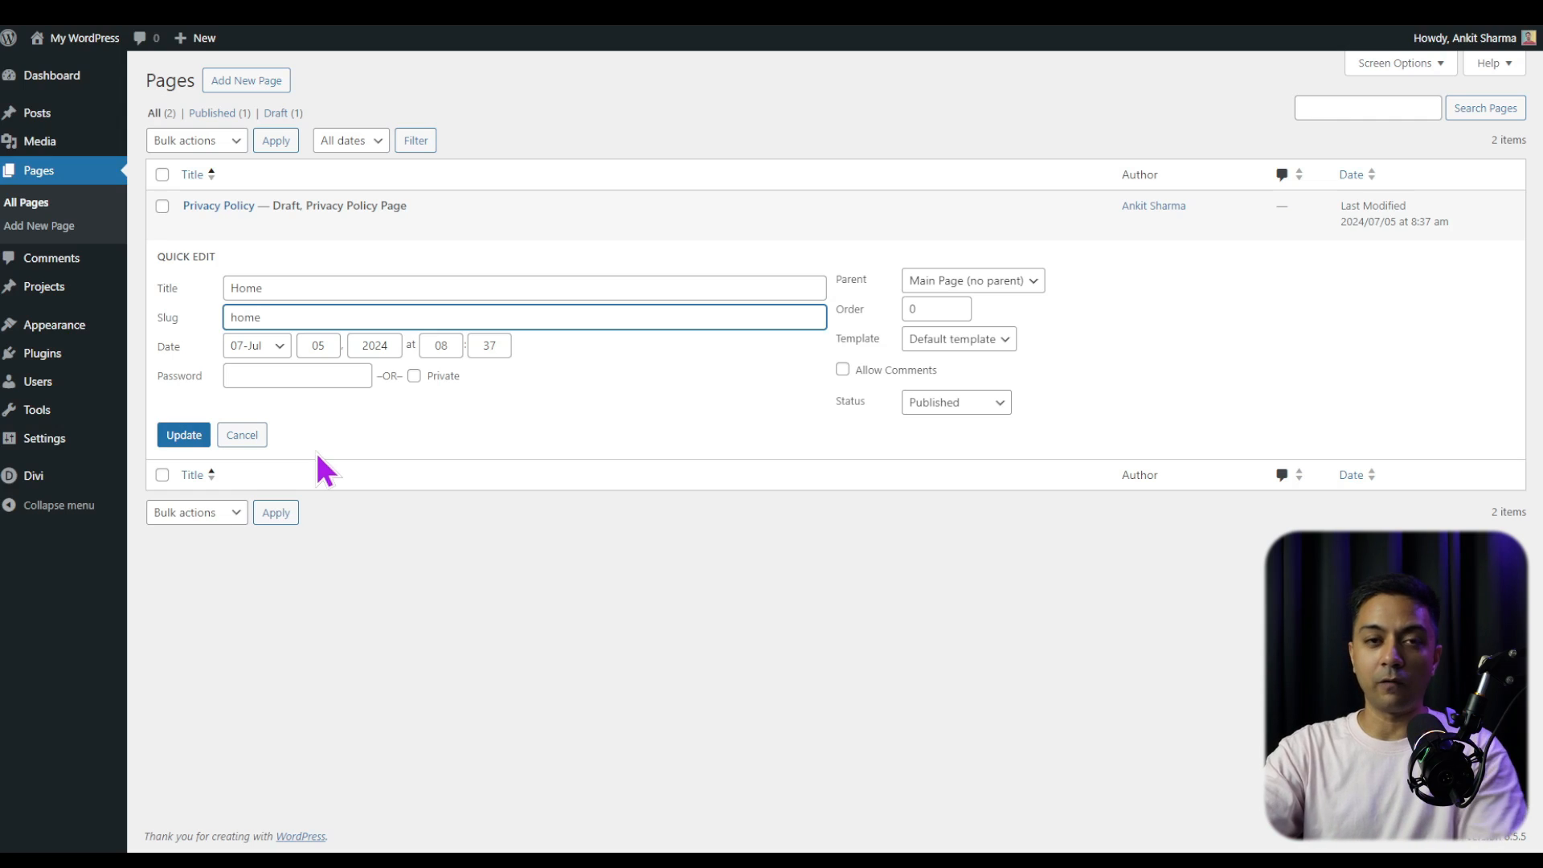
click(197, 439)
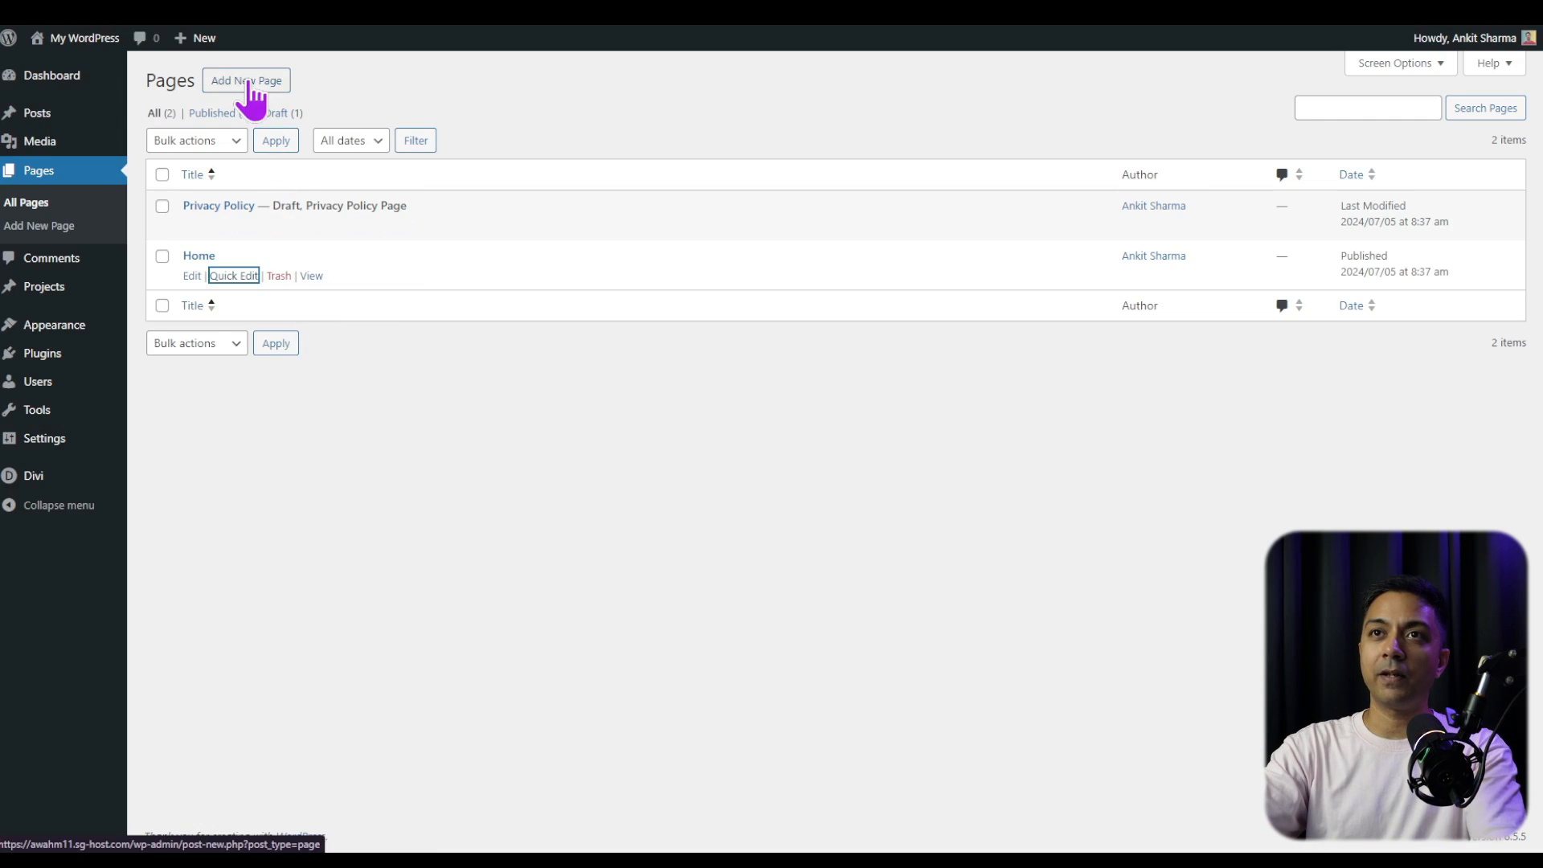
Create a new page titled About Us and publish it.
click(222, 84)
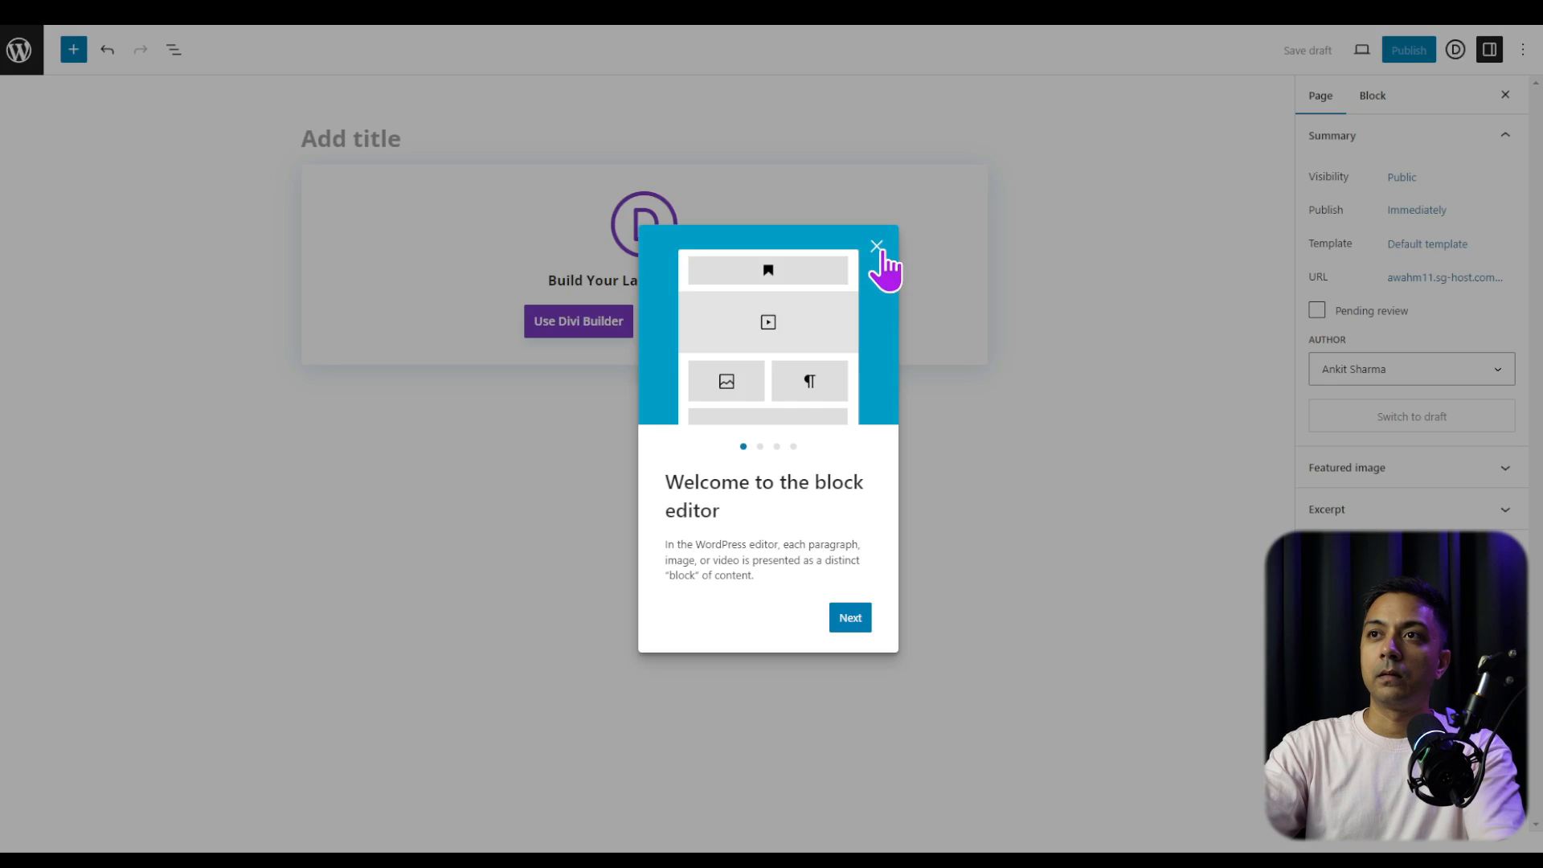
click(877, 246)
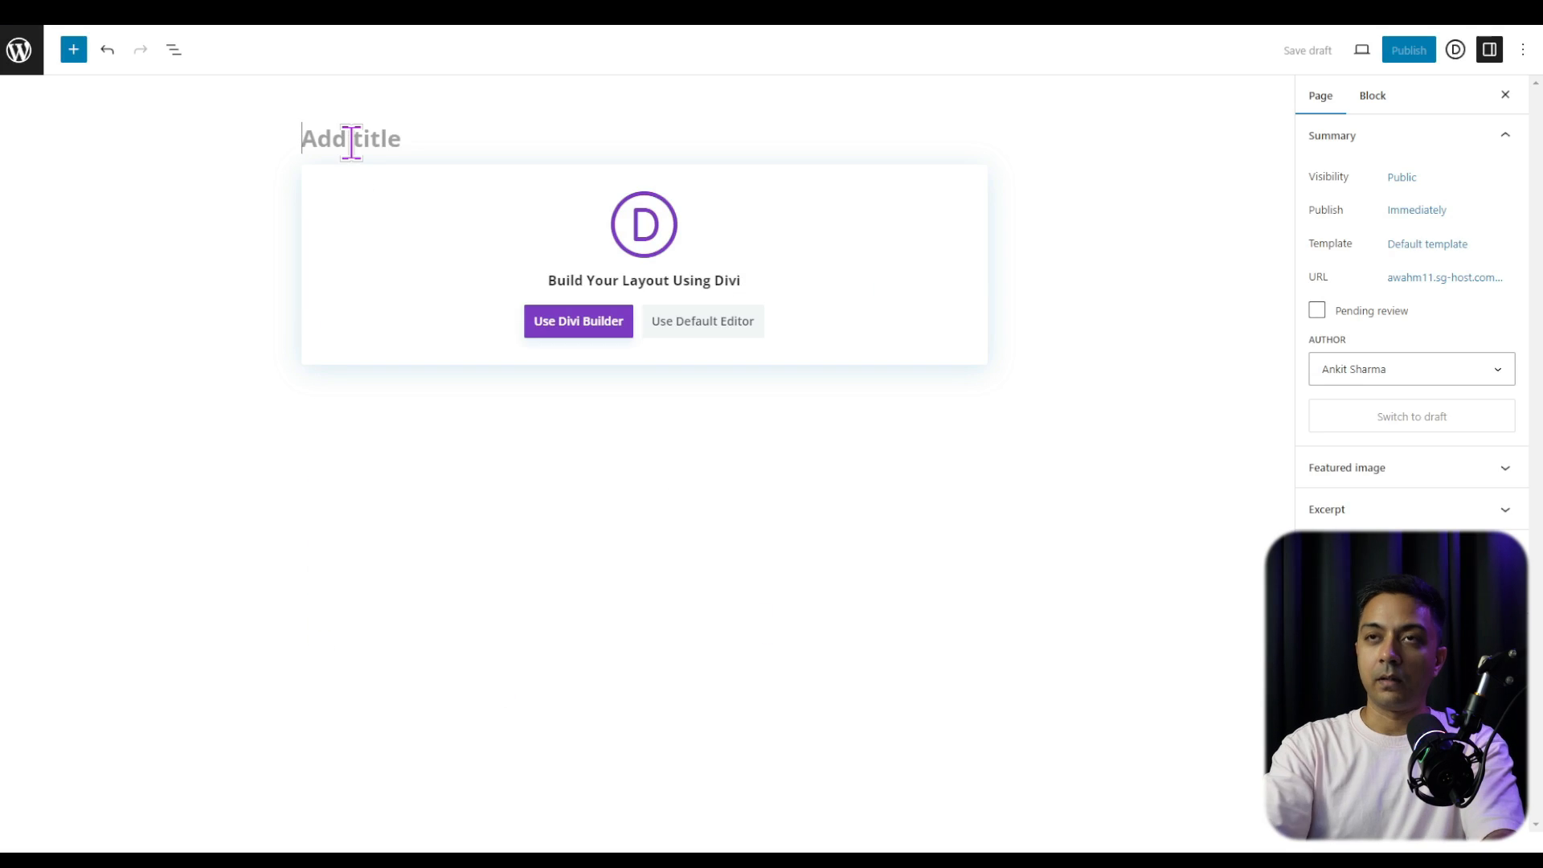
text(About Us)
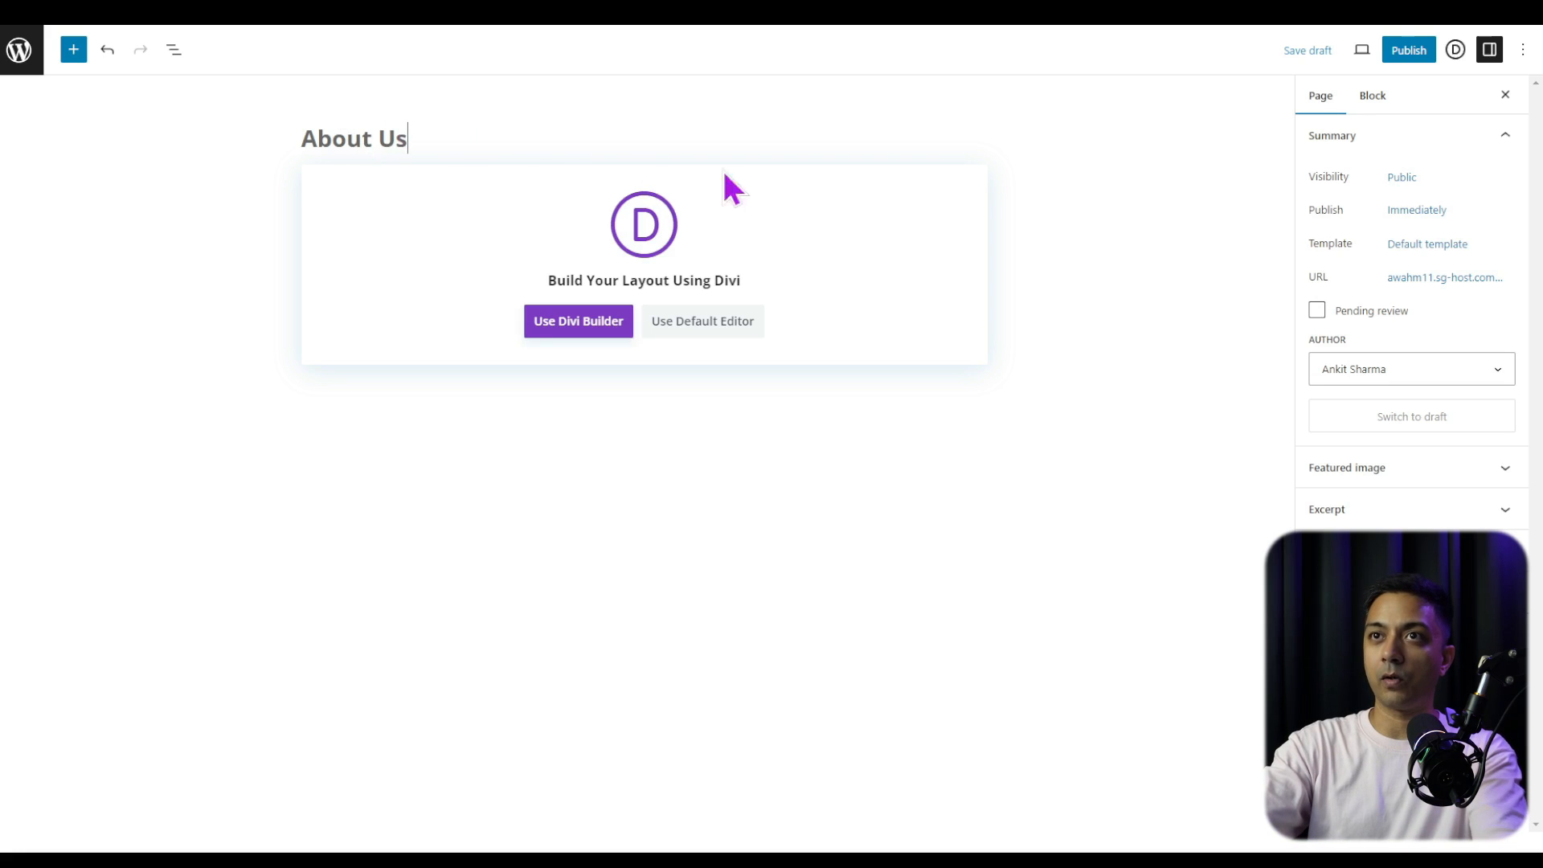
click(1409, 49)
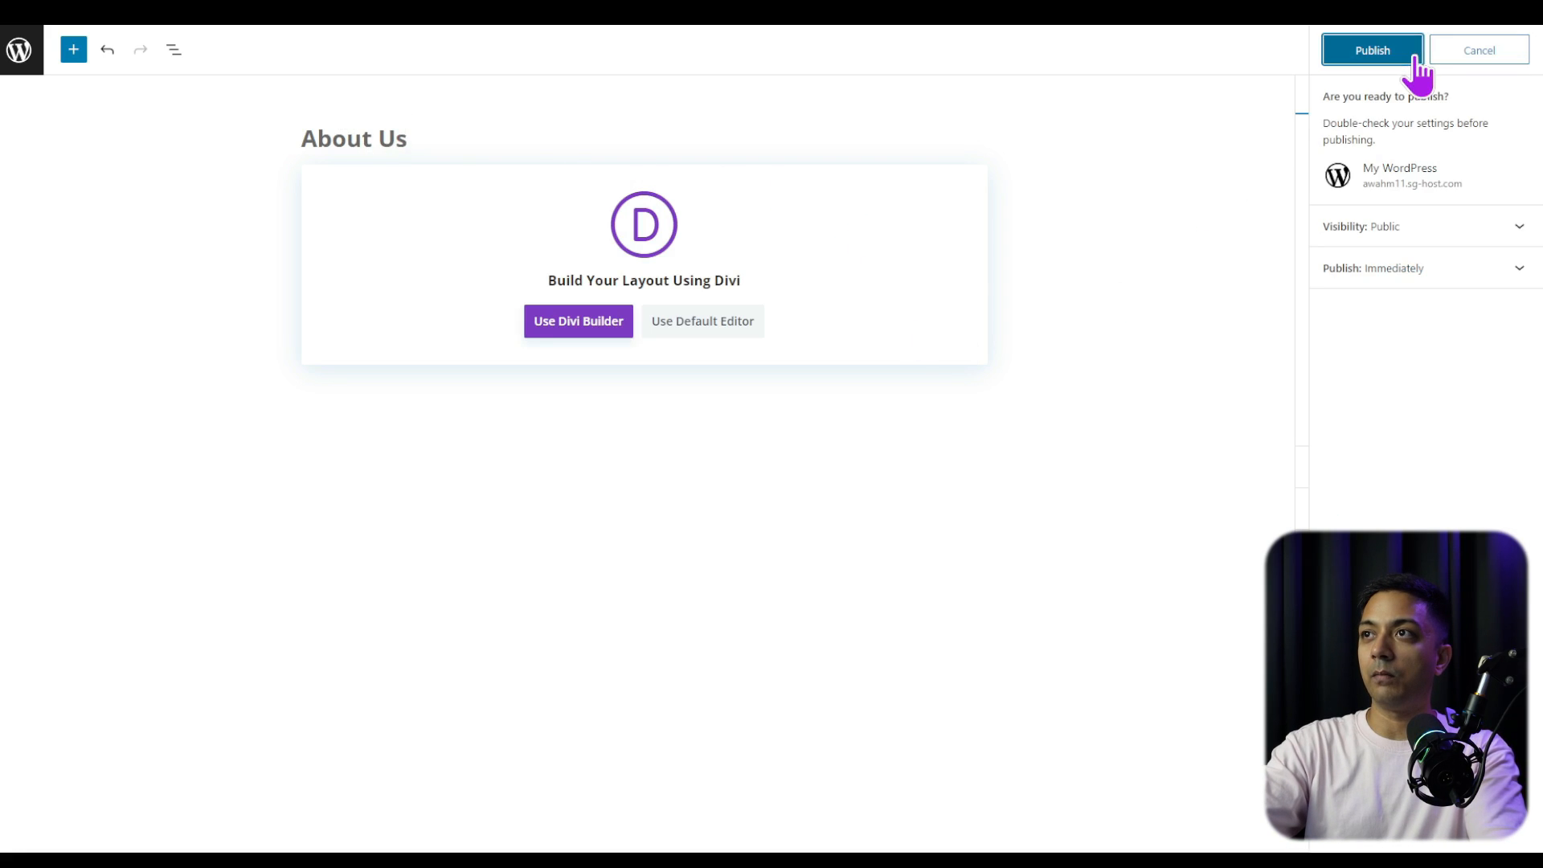
click(1384, 50)
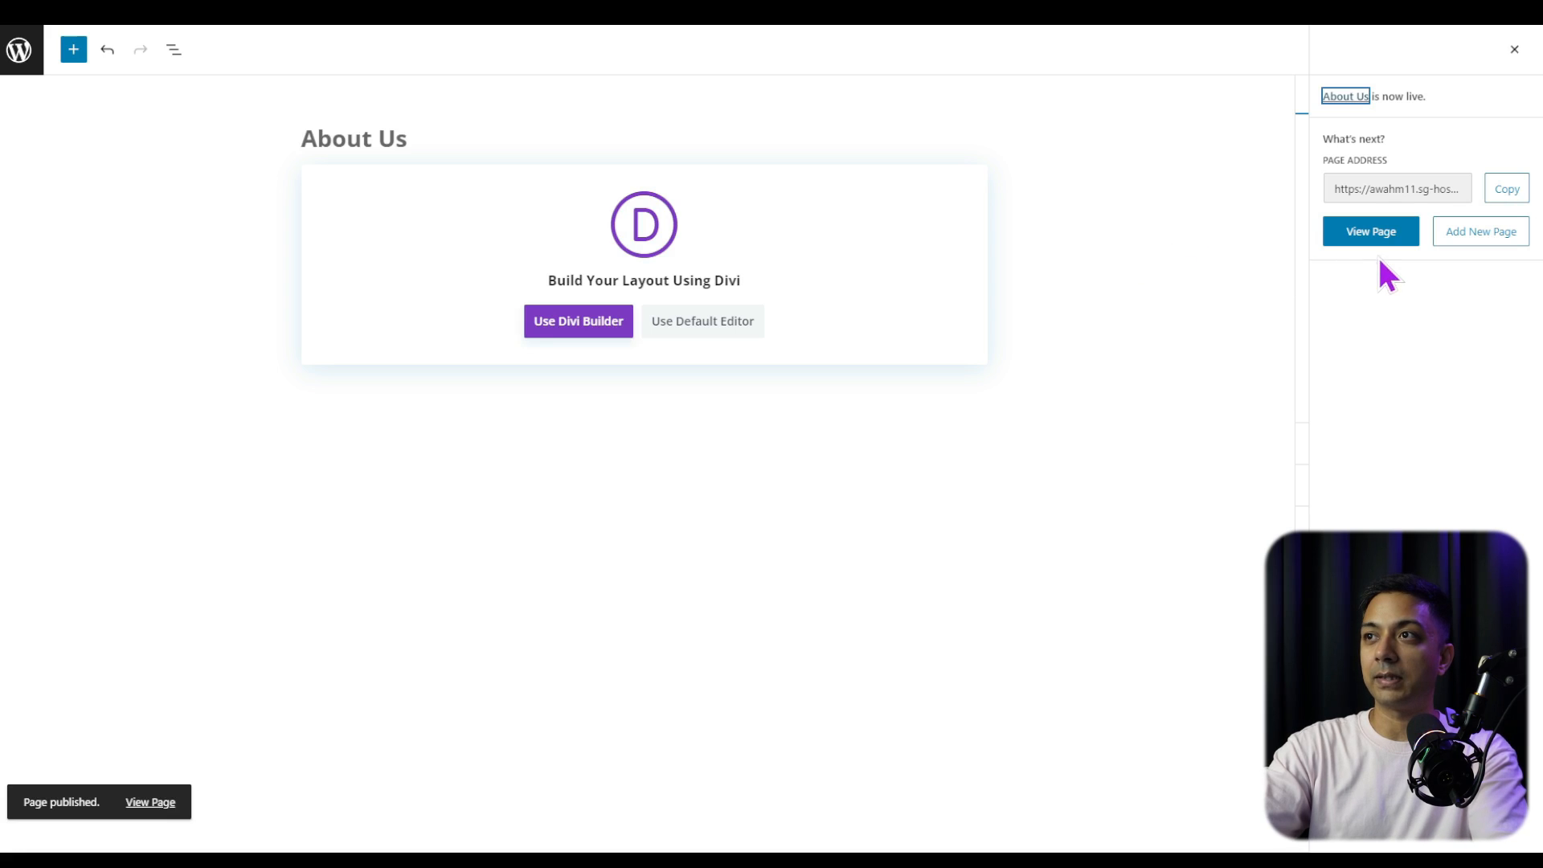
Create and publish two more pages, one titled Services and one titled Contact Us.
click(1465, 241)
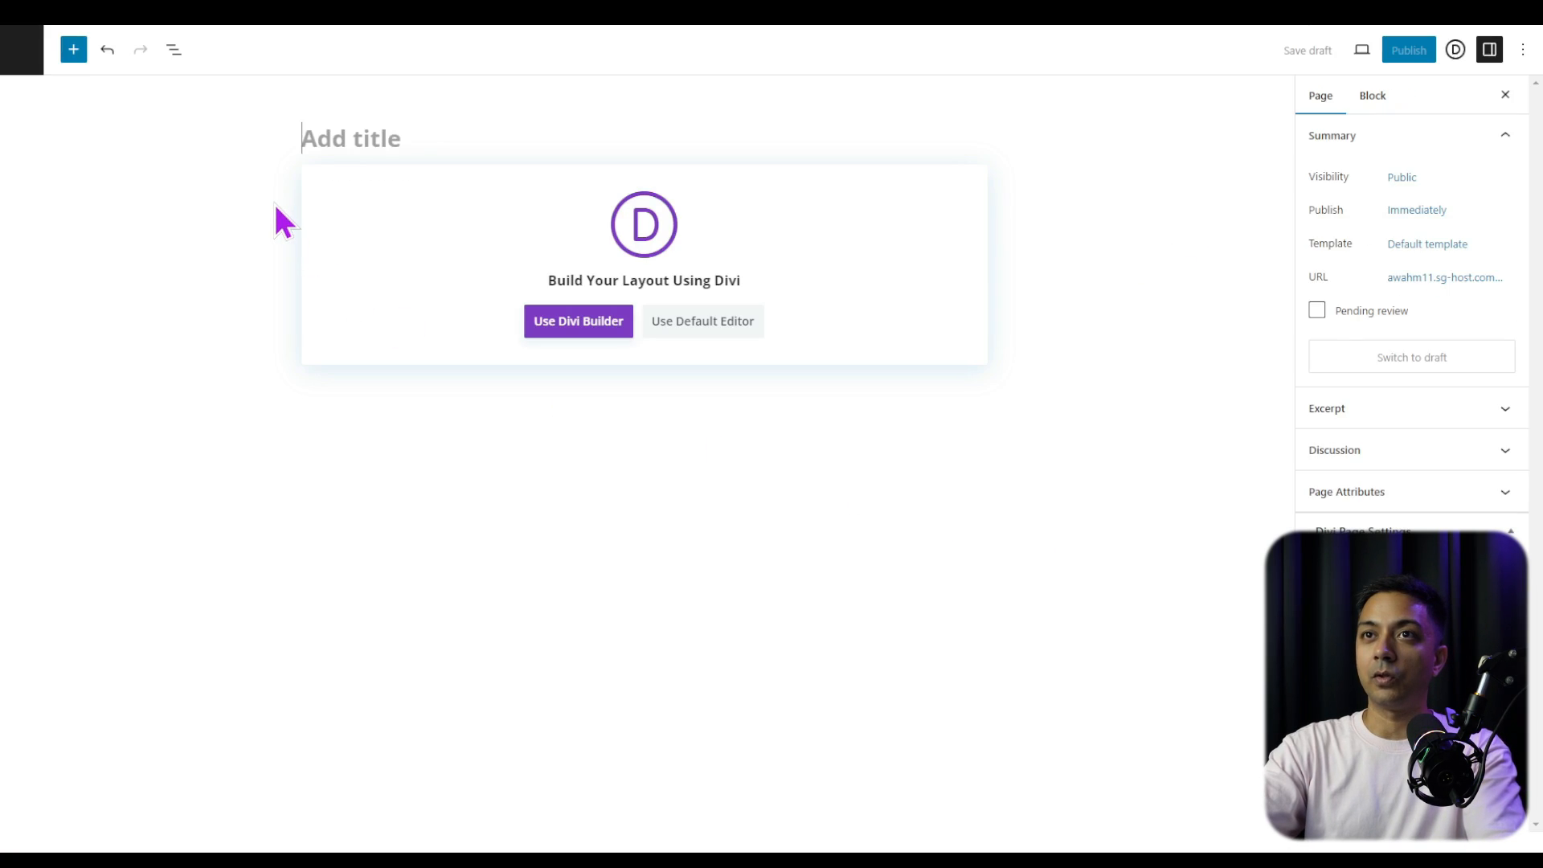
text(Services)
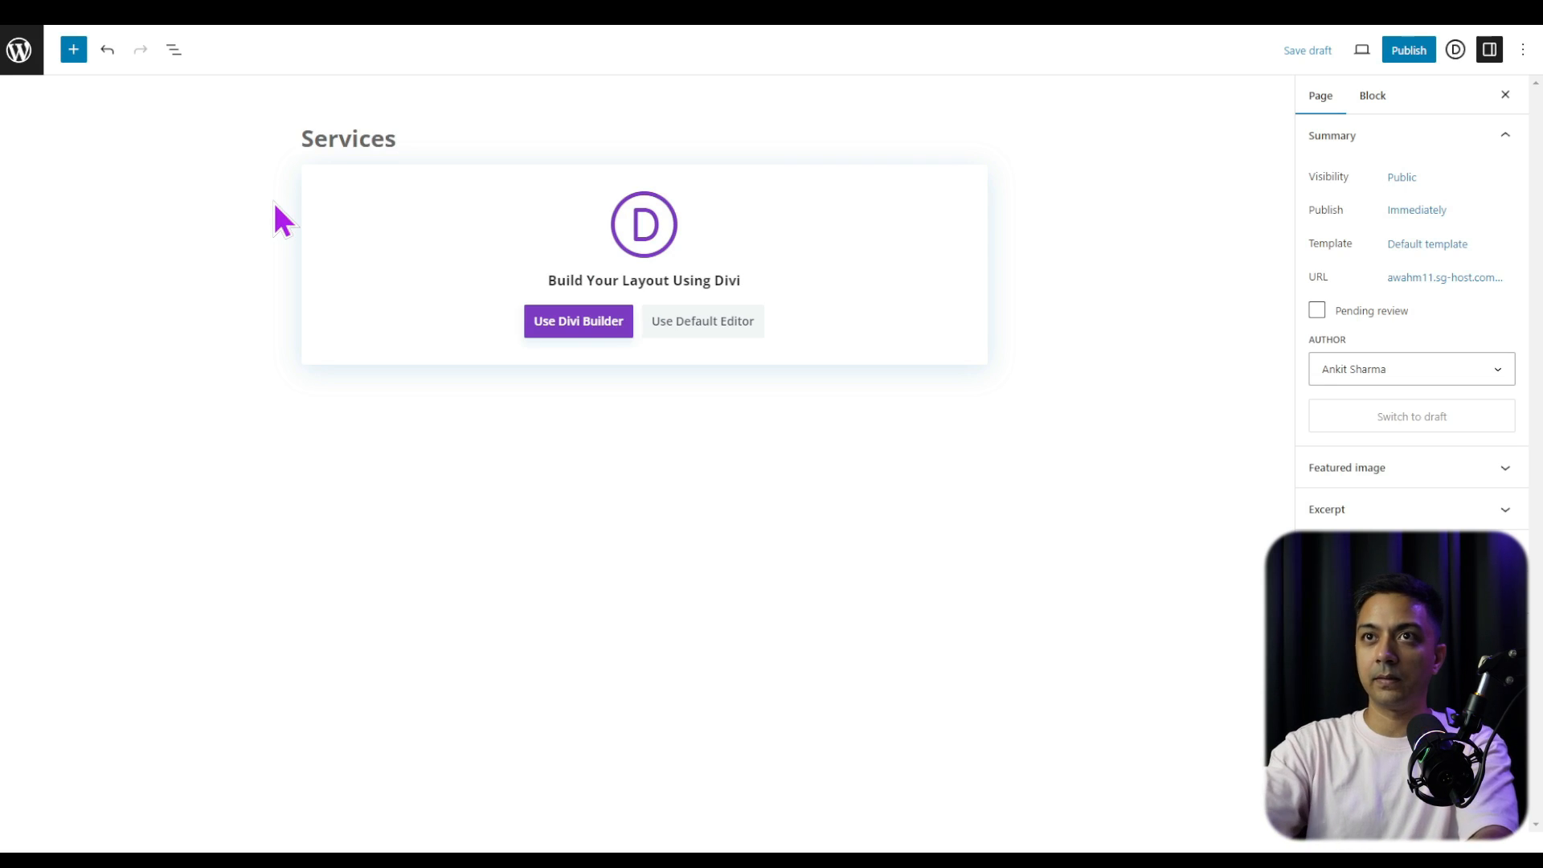
click(1406, 51)
click(1347, 61)
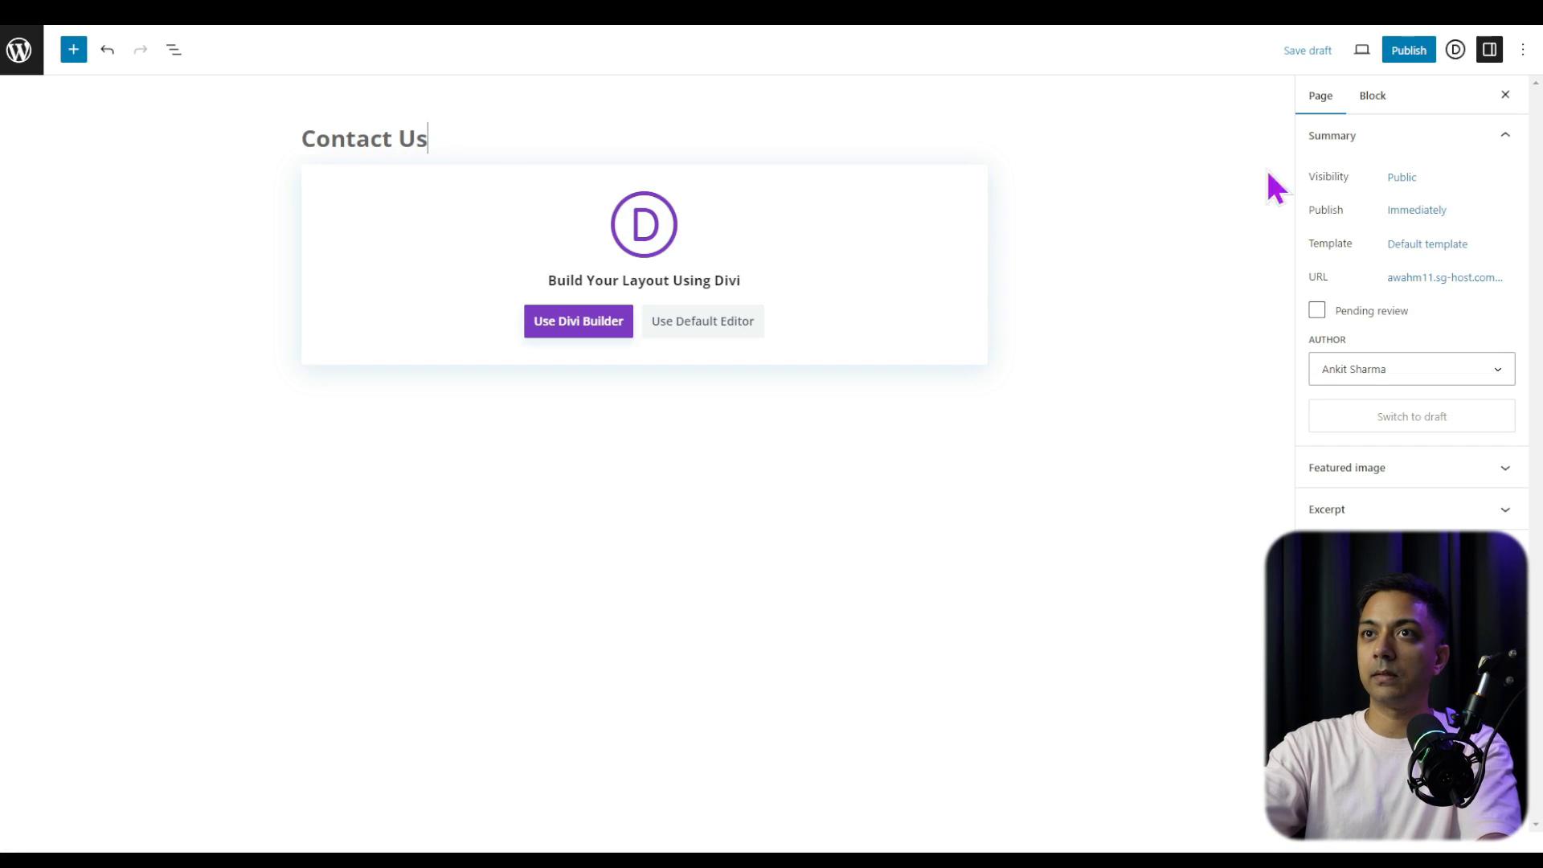
click(1412, 53)
click(1397, 55)
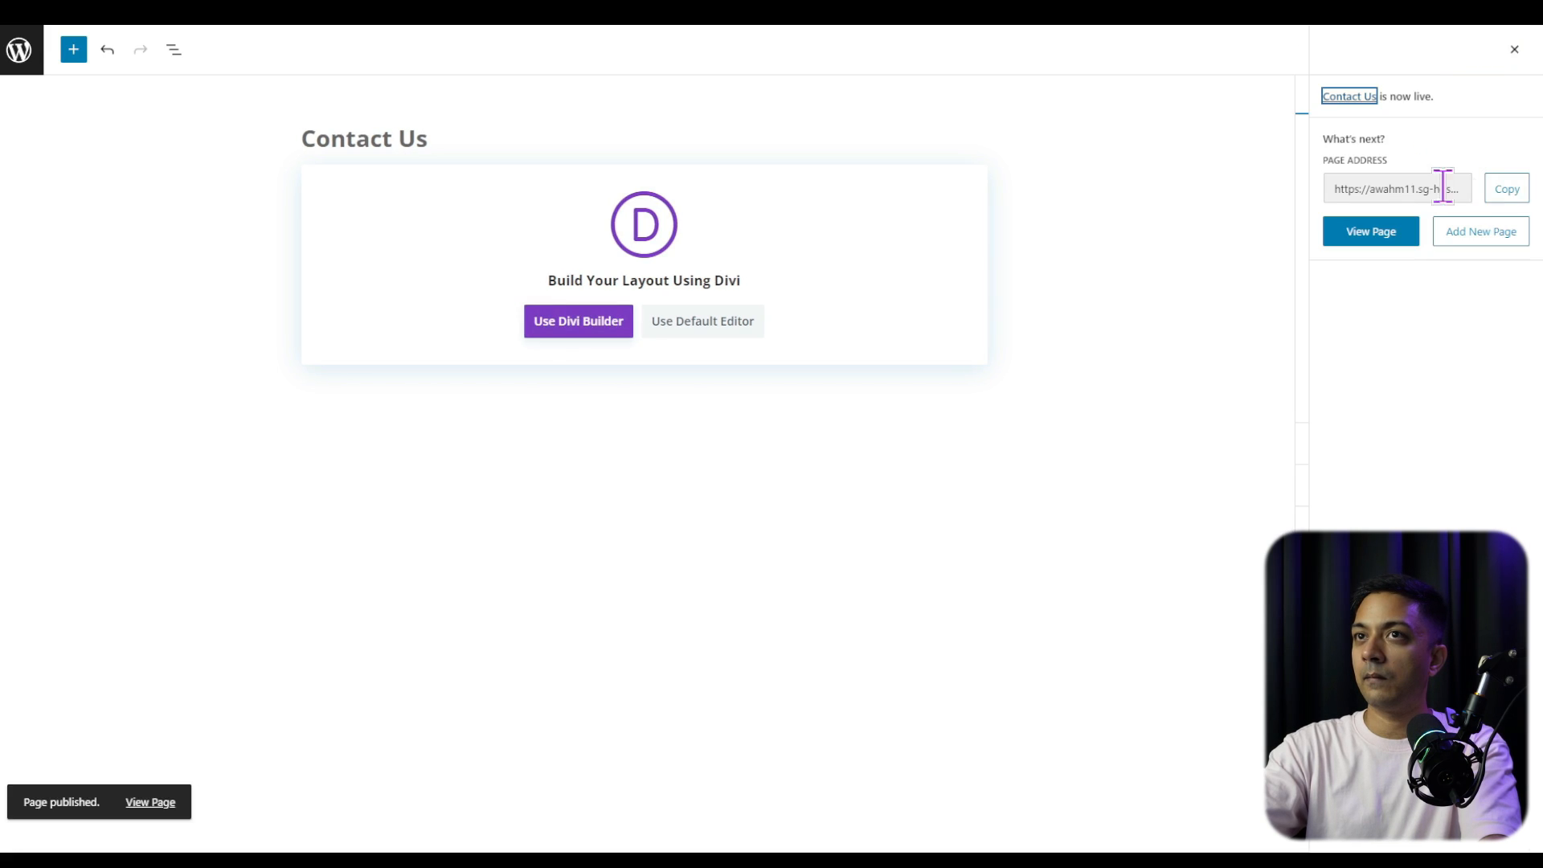
Return to the pages list, set the Home page's order to 1 and update it.
click(18, 50)
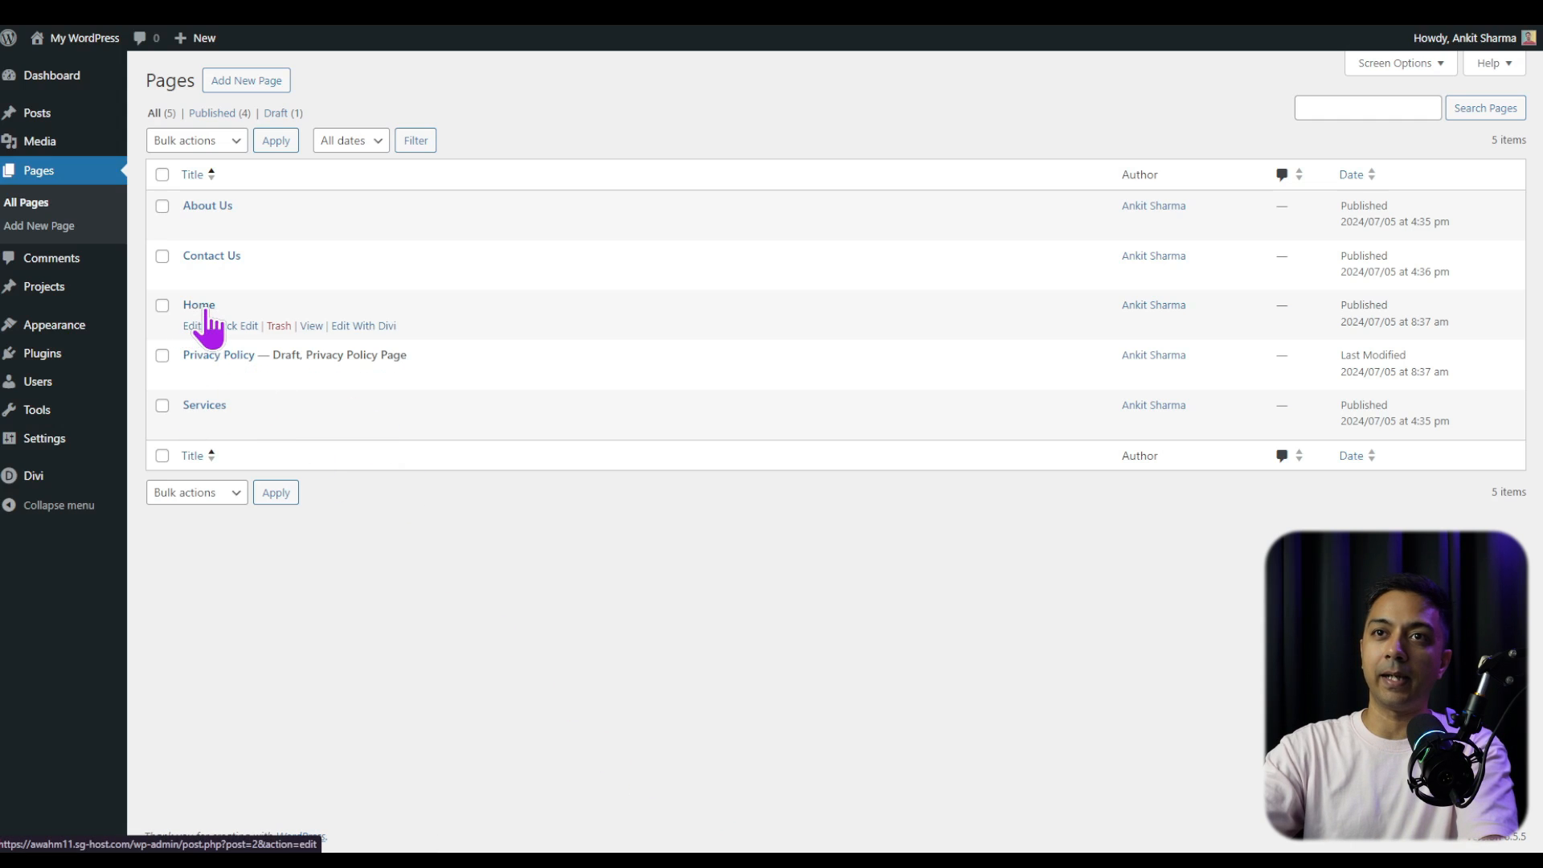
click(234, 326)
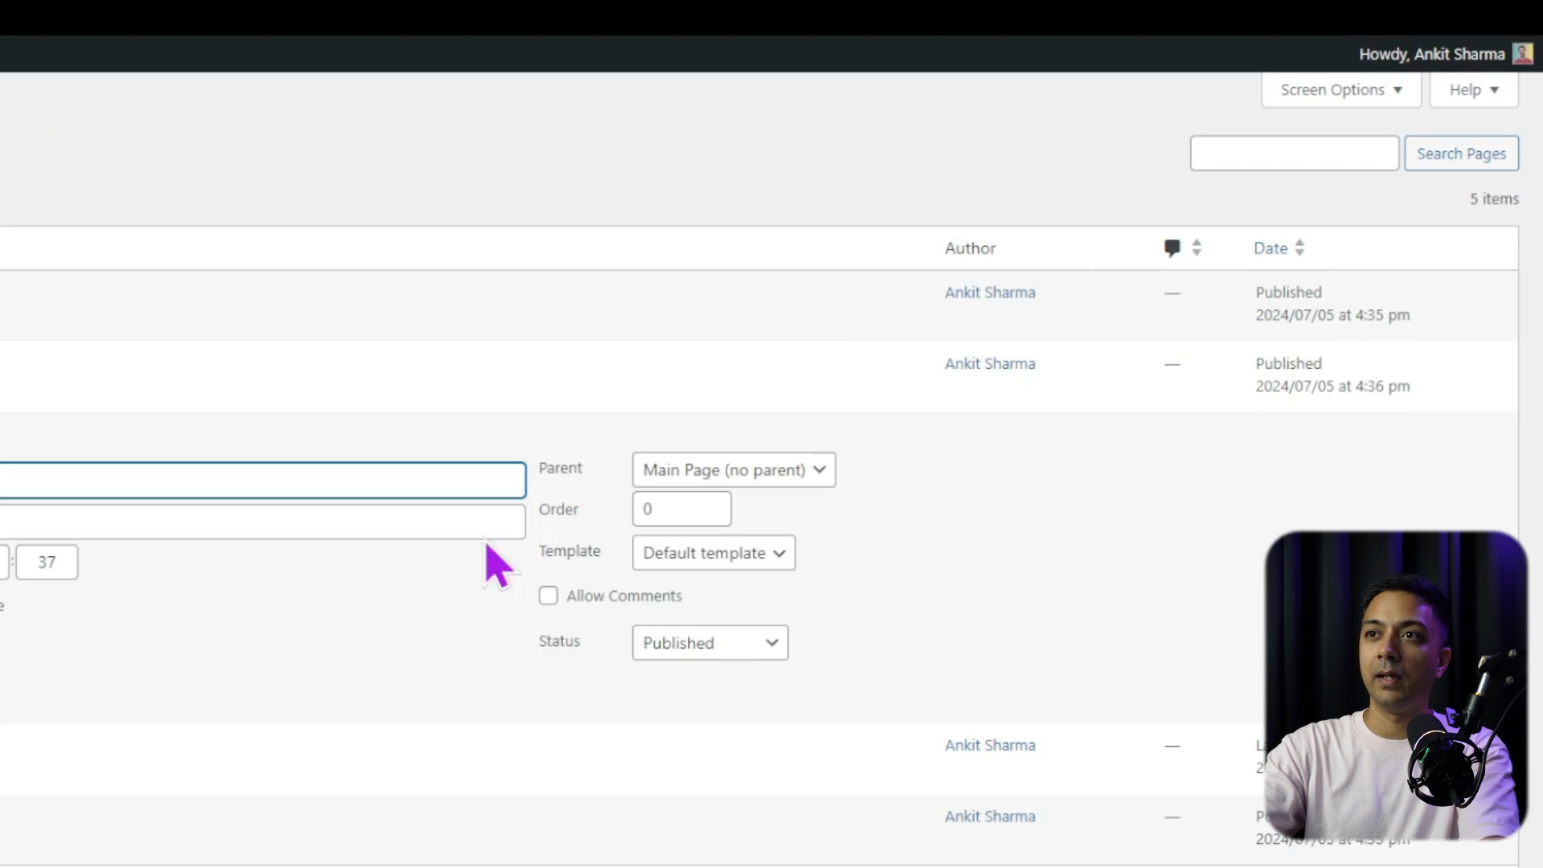
click(688, 500)
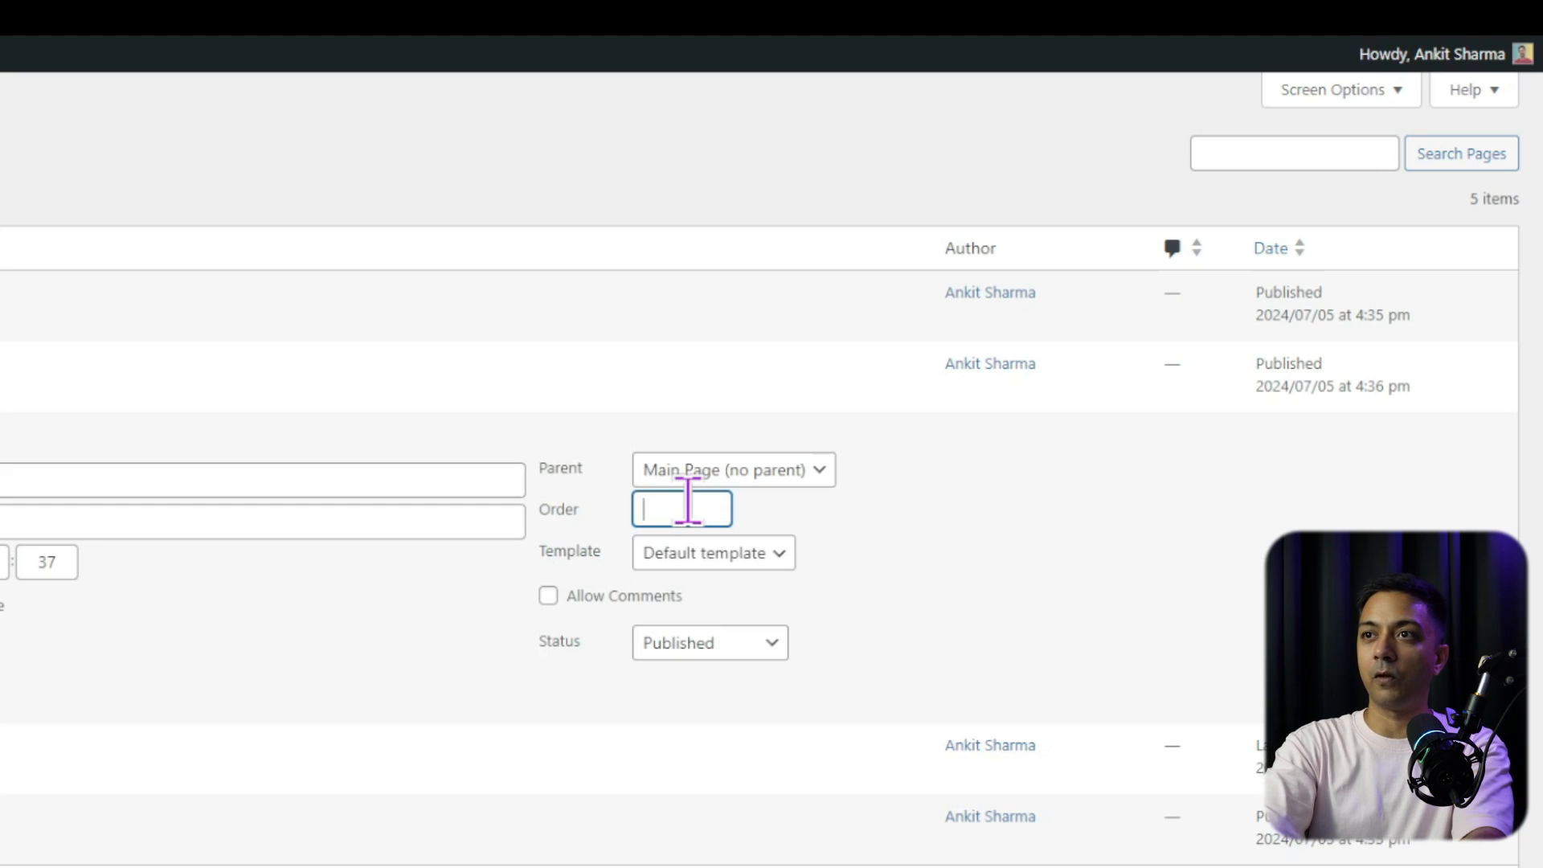
text(1)
click(193, 485)
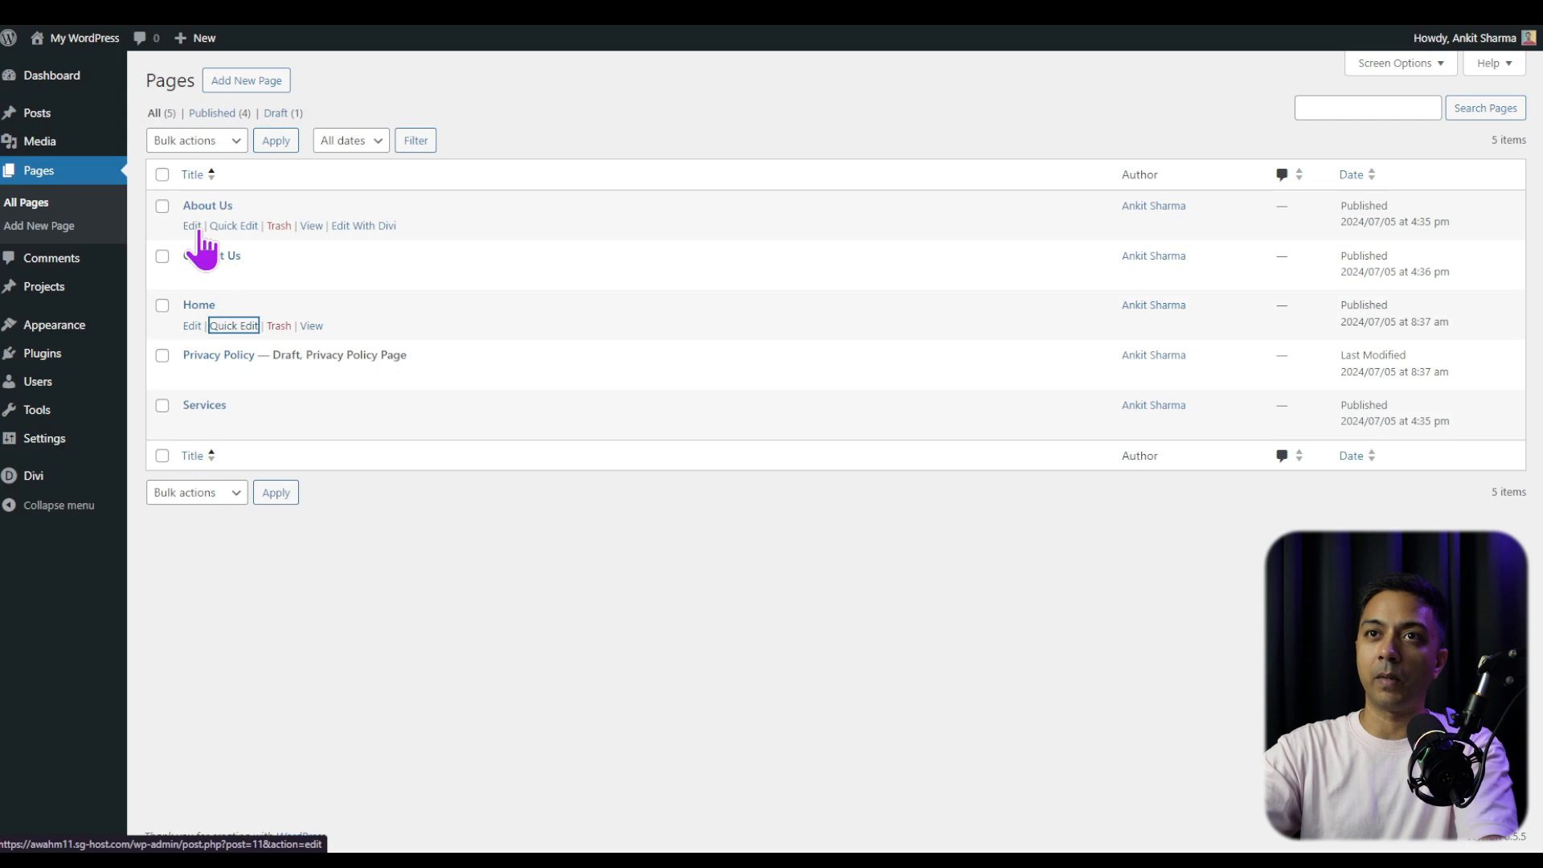
Set the About Us page's order to 2 and the Services page's order to 3, updating each page.
click(217, 228)
click(944, 260)
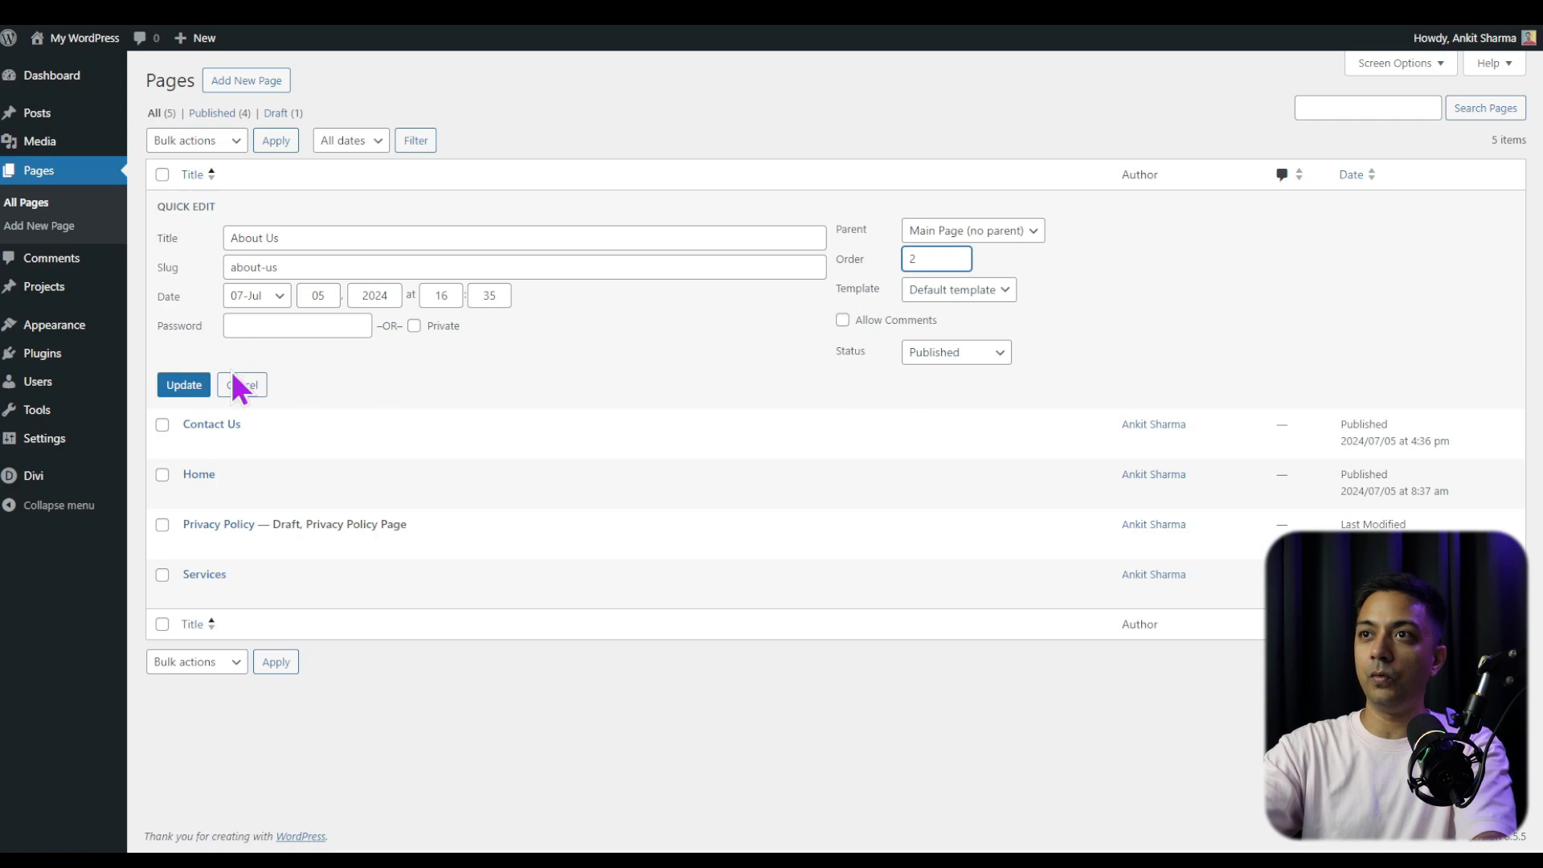
click(184, 386)
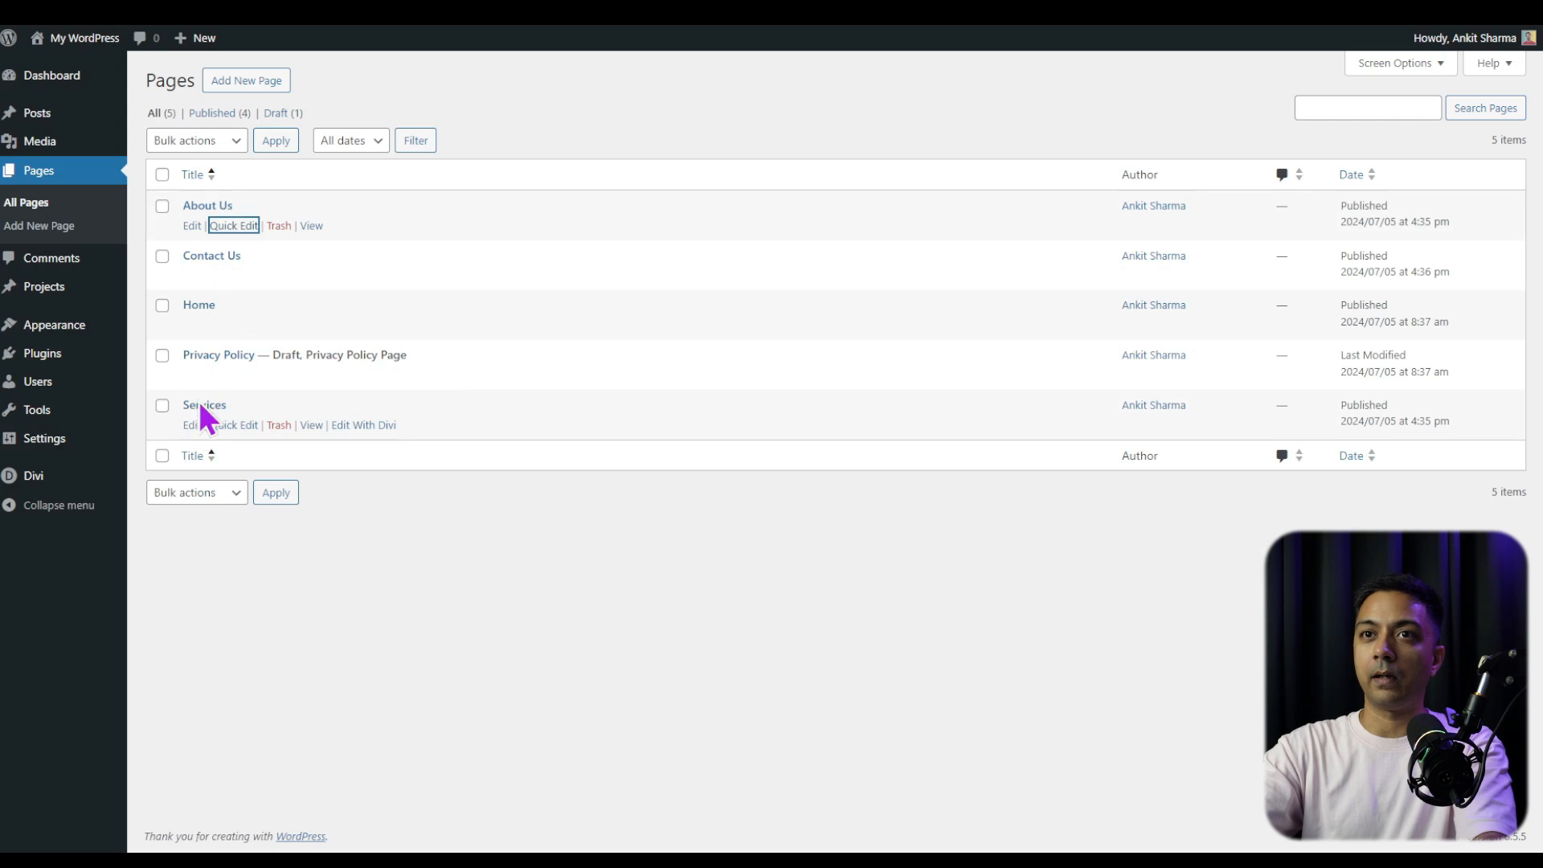
click(225, 426)
click(950, 460)
text(3)
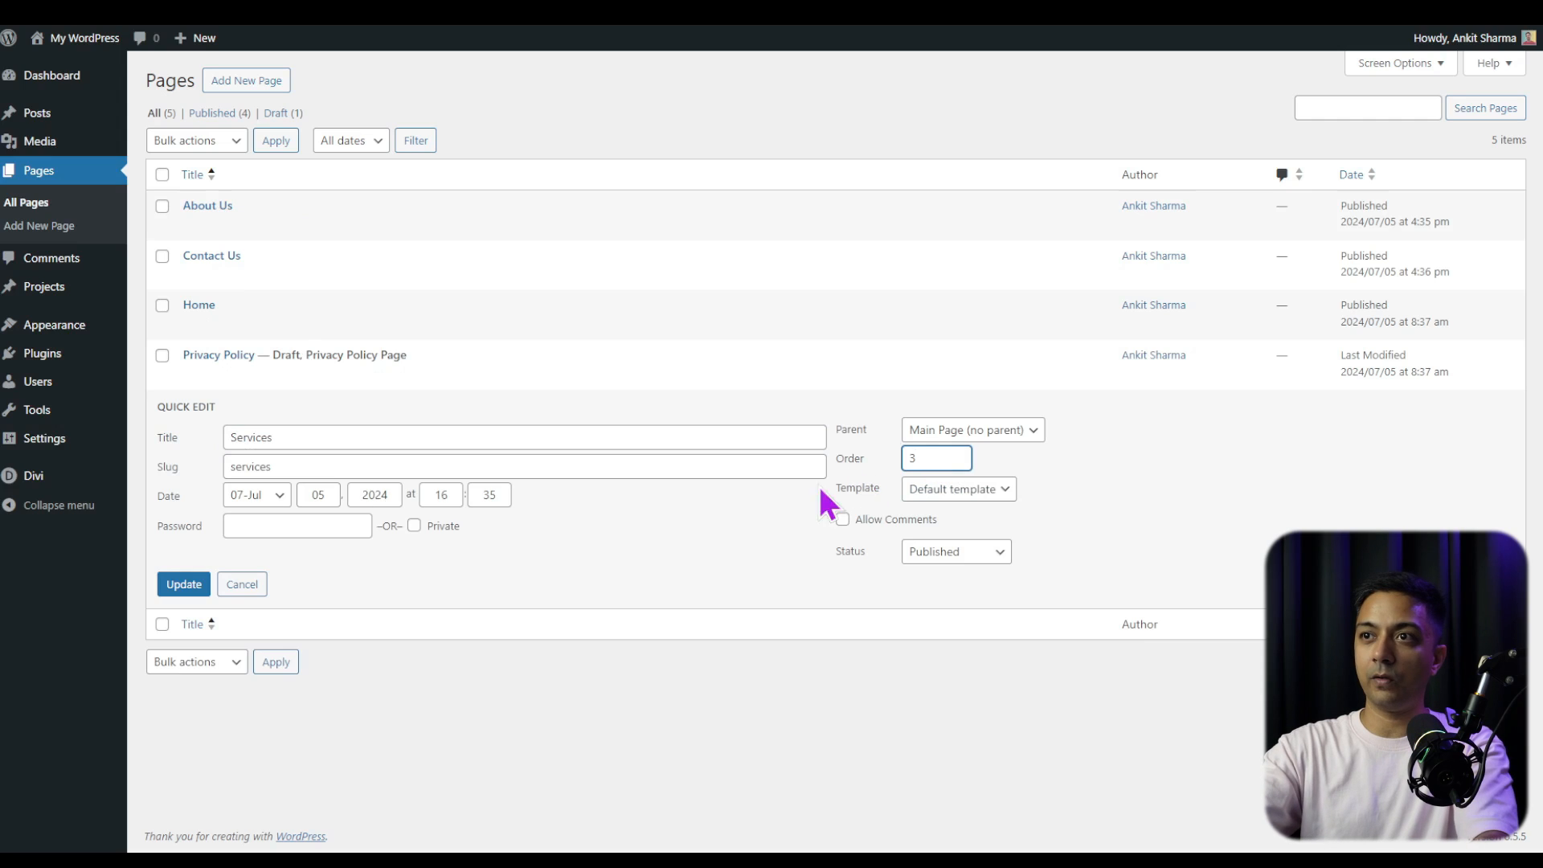
click(193, 585)
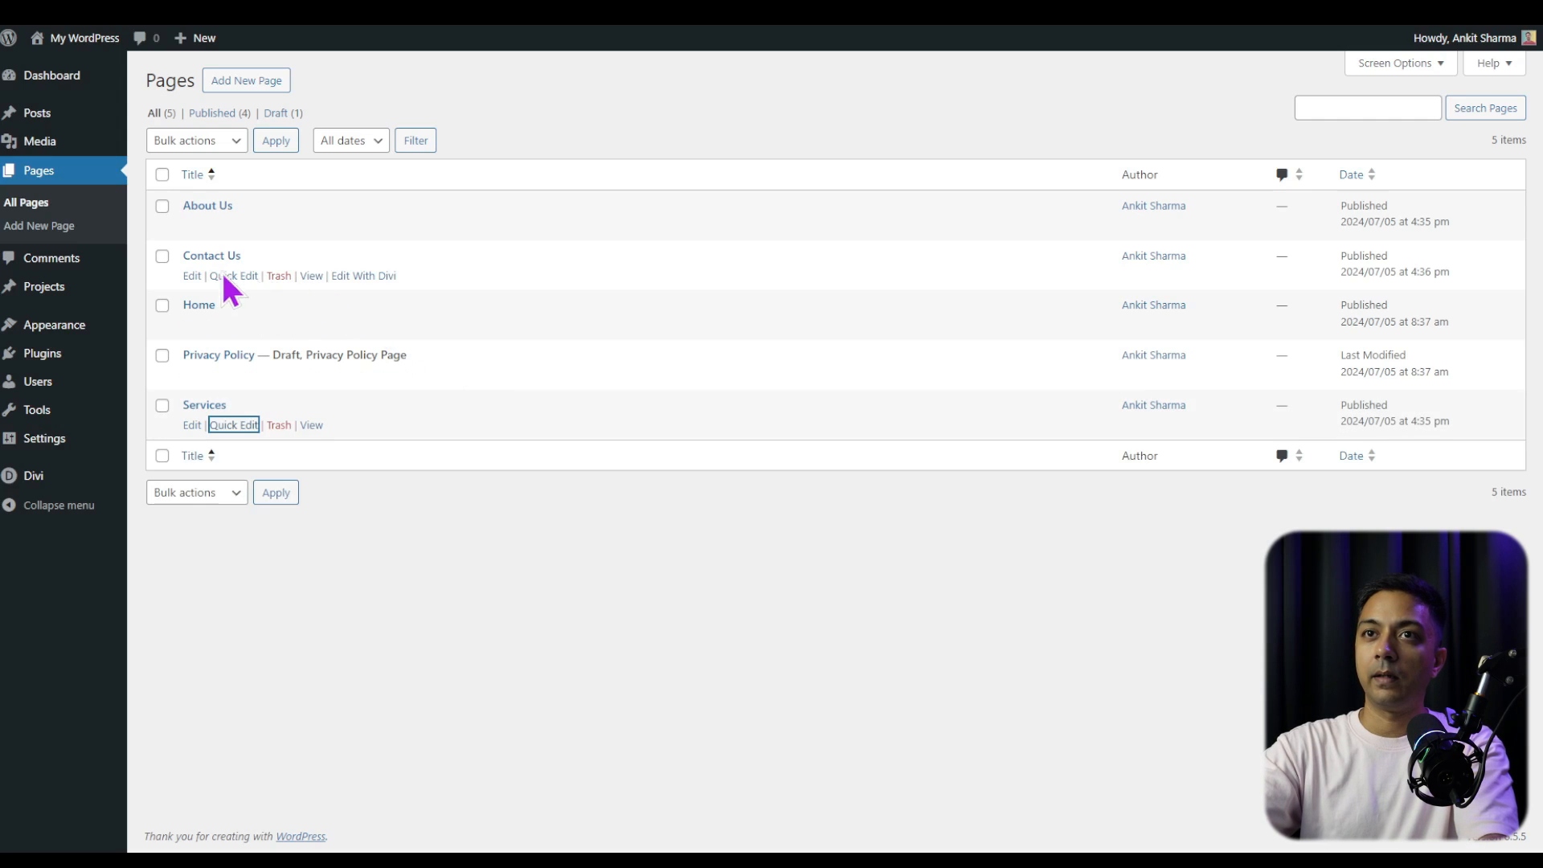
Set the Contact Us page's order to 4 and the Privacy Policy page's to 10, update both, and reload the pages list.
click(234, 275)
click(928, 306)
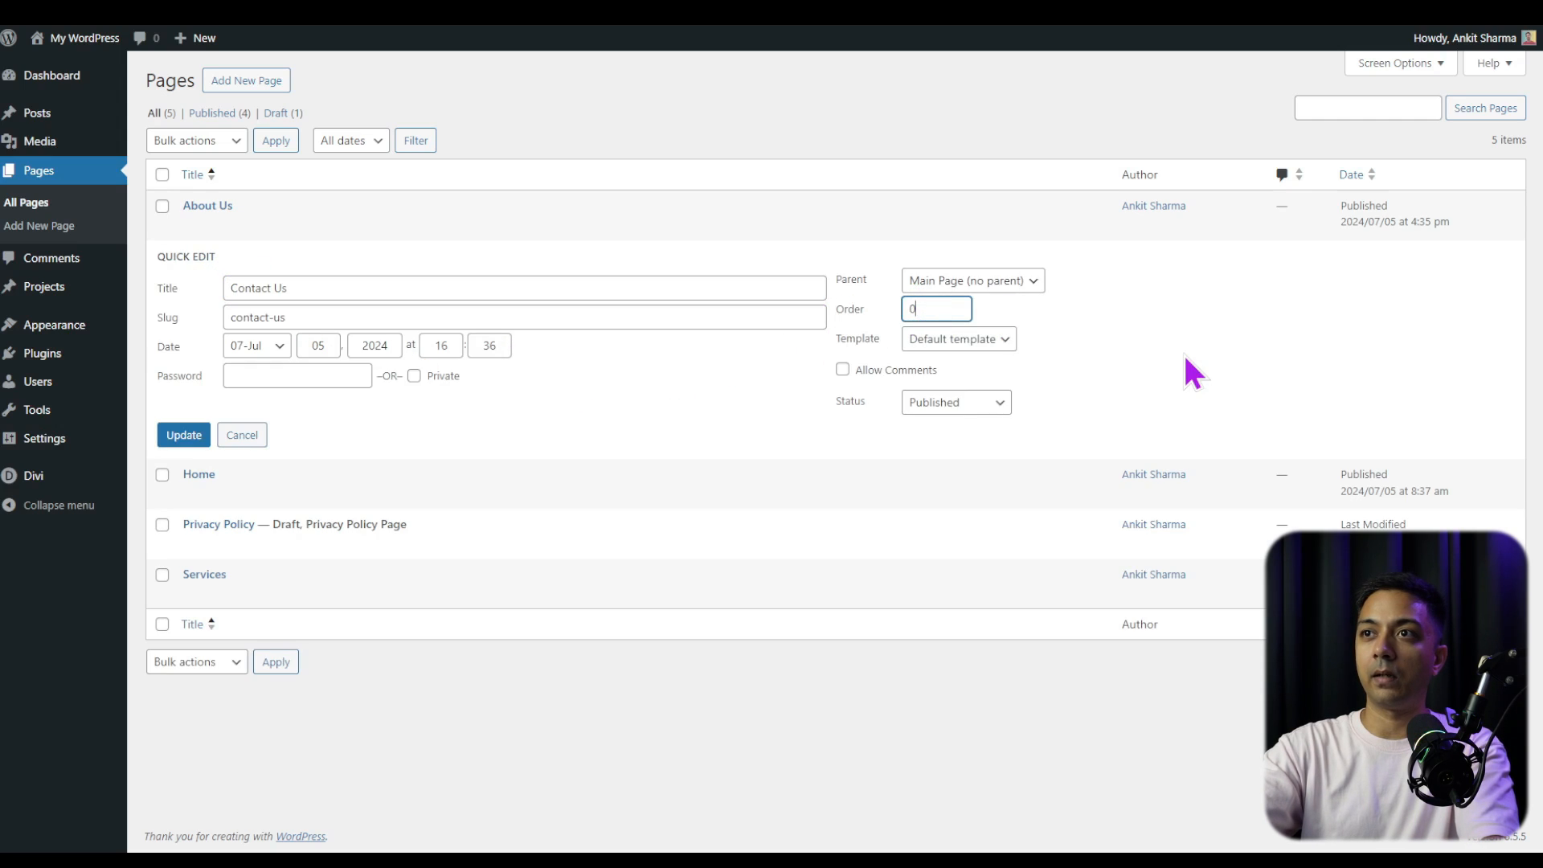
text(4)
click(190, 437)
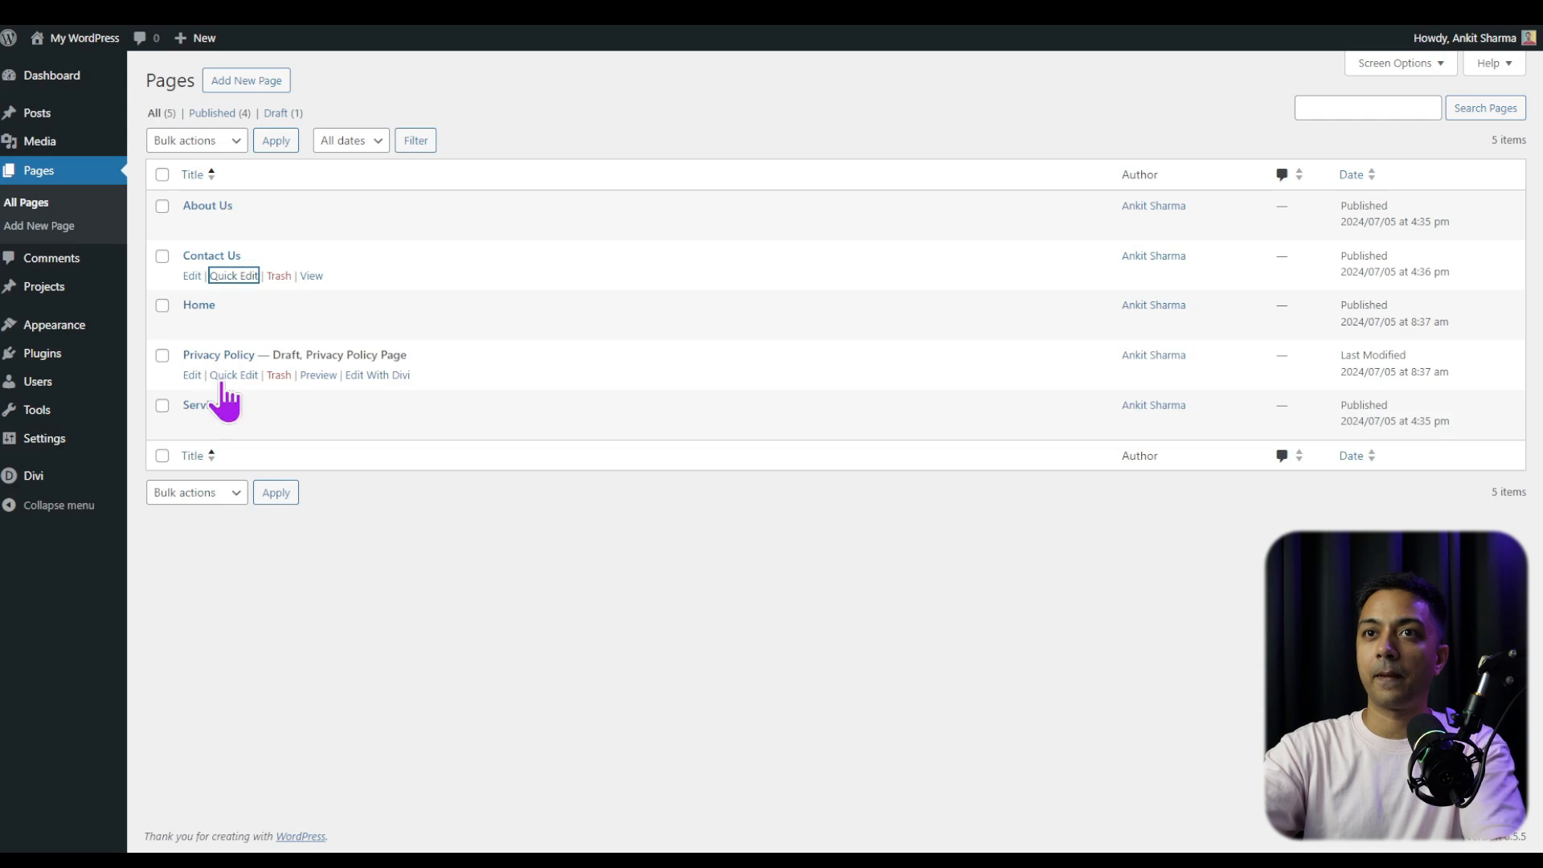
click(231, 374)
click(920, 409)
text(5)
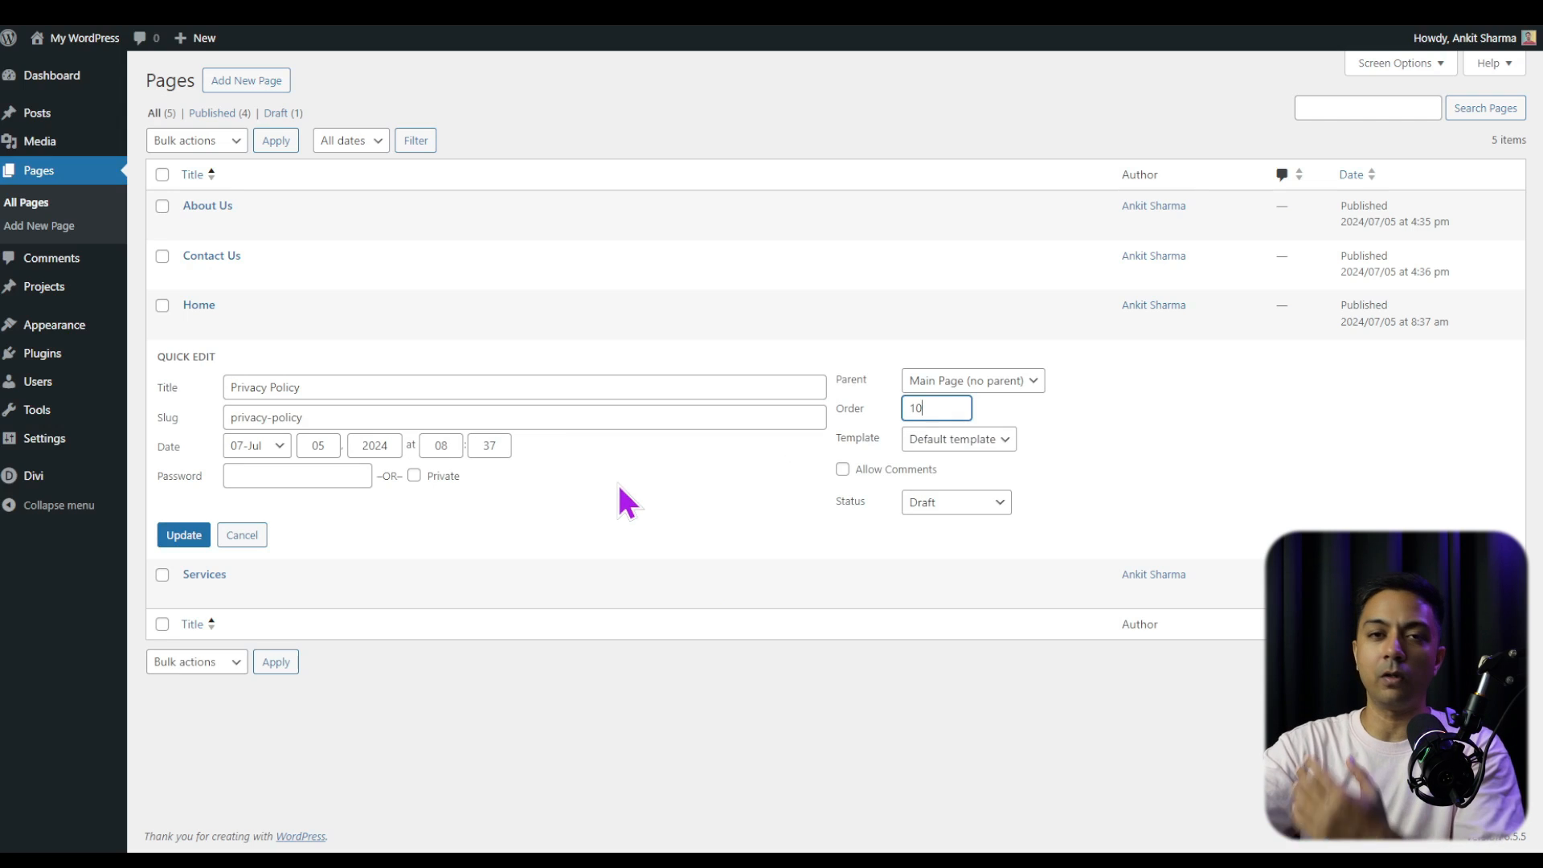
click(184, 536)
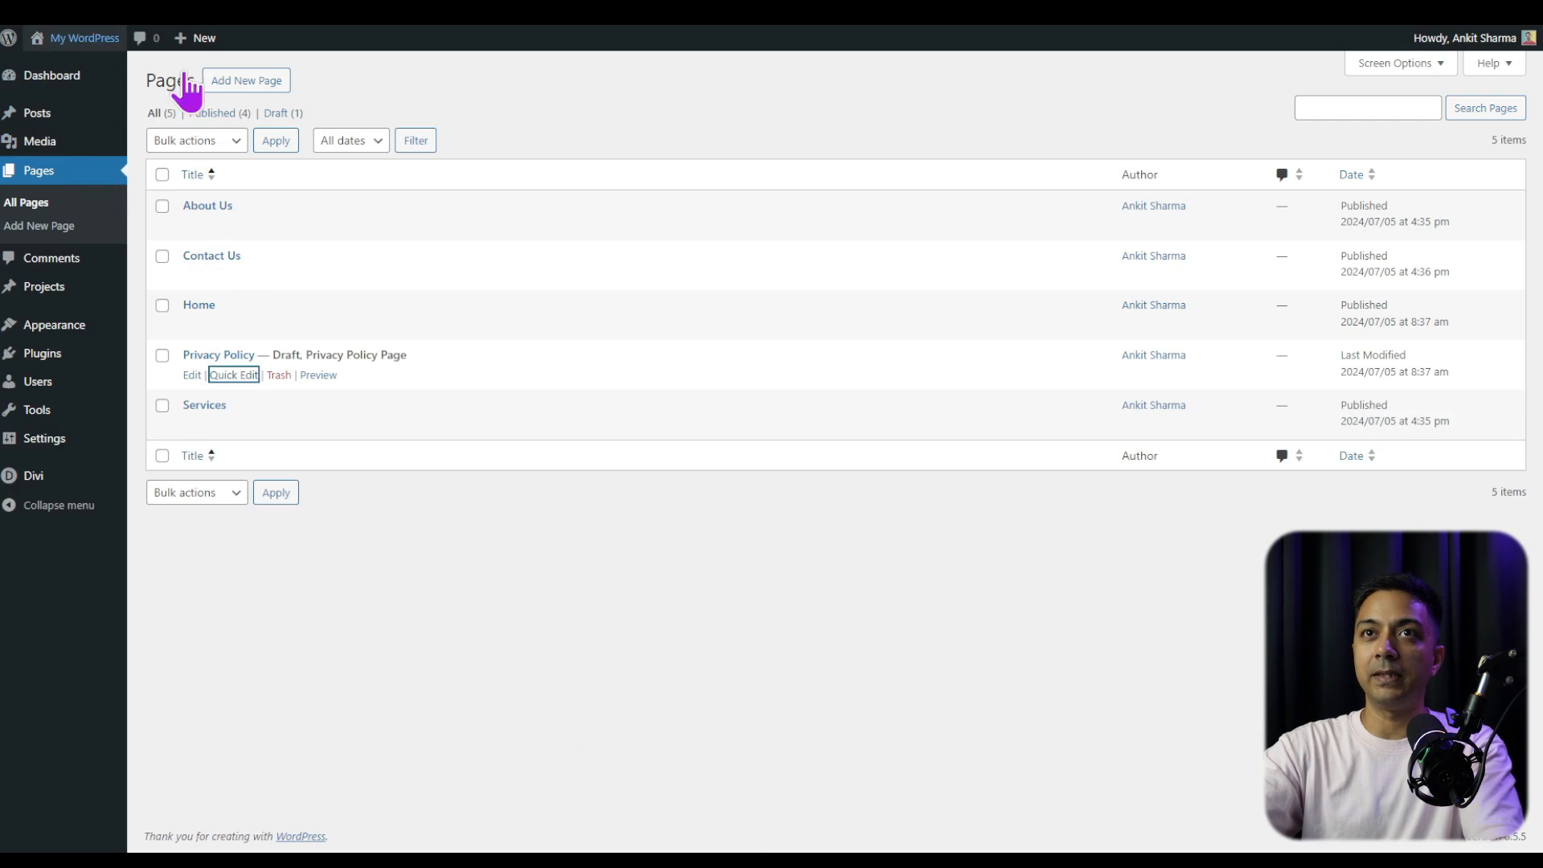
click(76, 15)
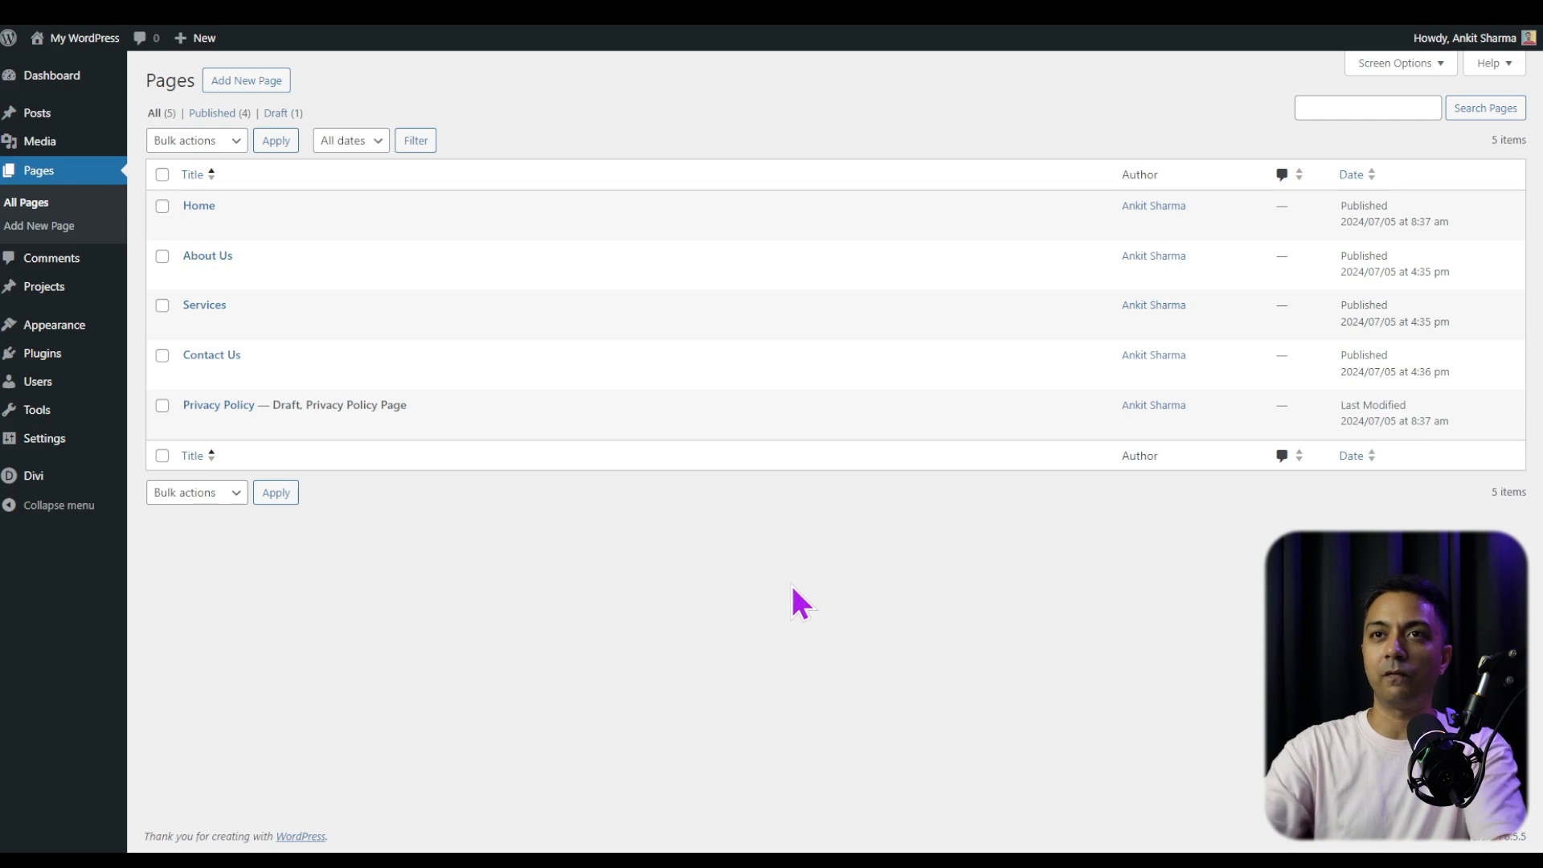
Create a navigation menu named Top Menu and assign it to the Primary Menu display location.
mouse_move(245, 223)
mouse_move(251, 368)
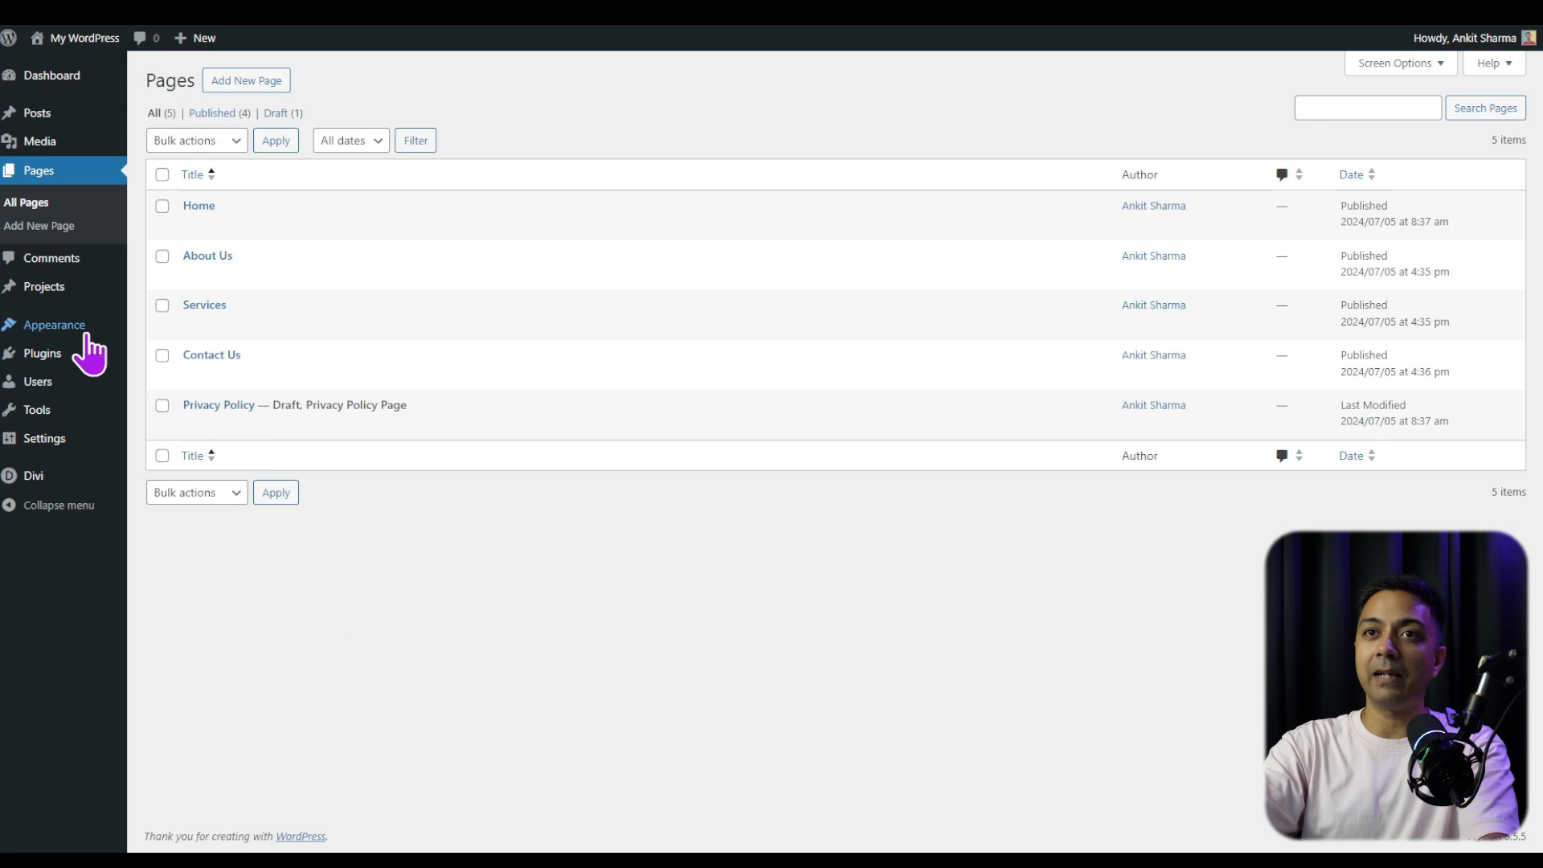
mouse_move(45, 330)
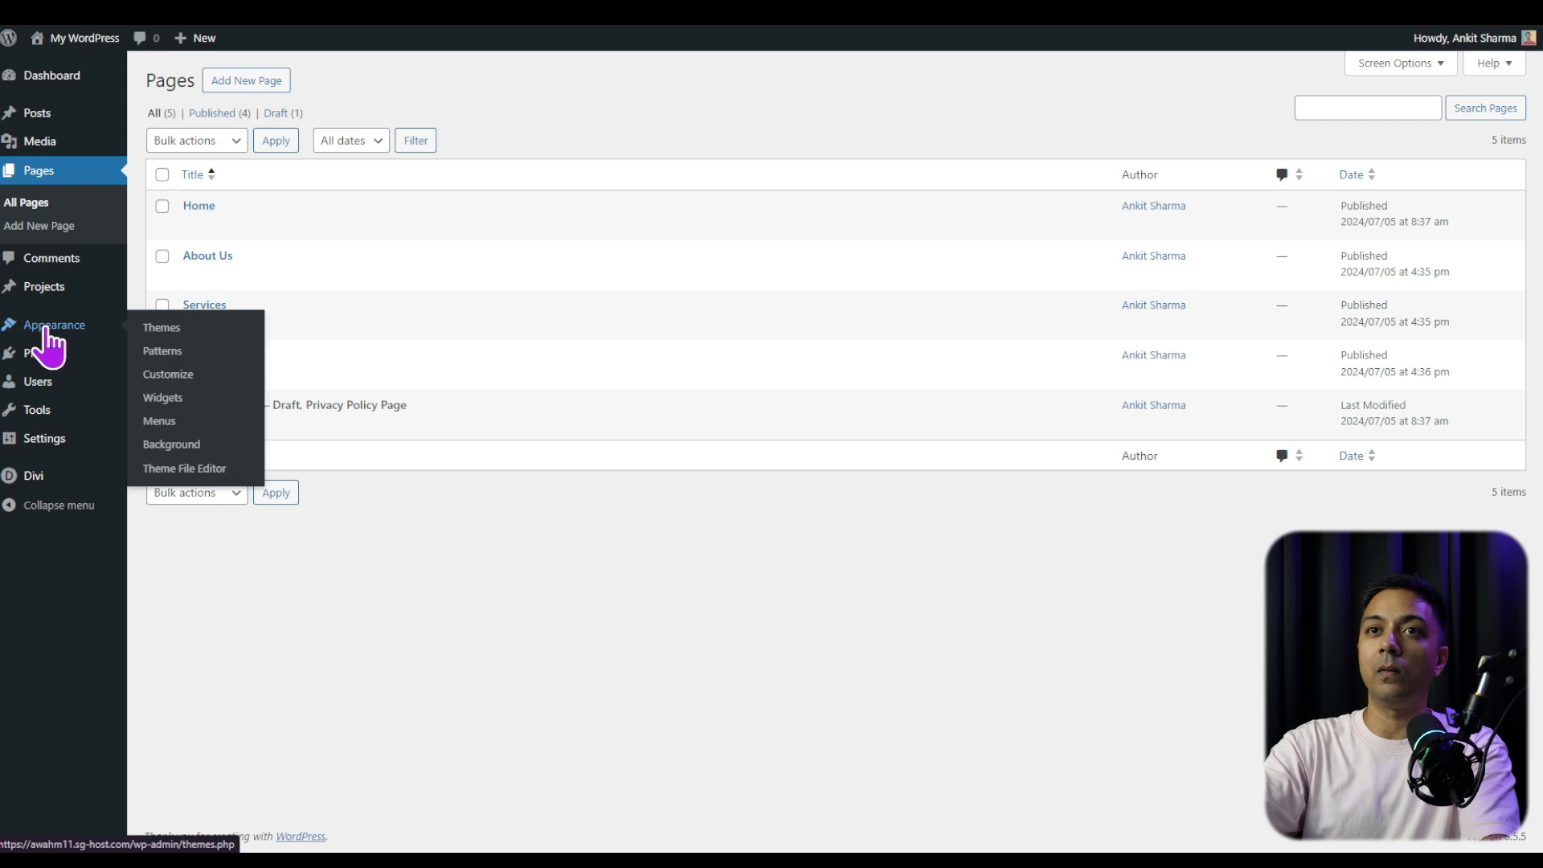
click(162, 421)
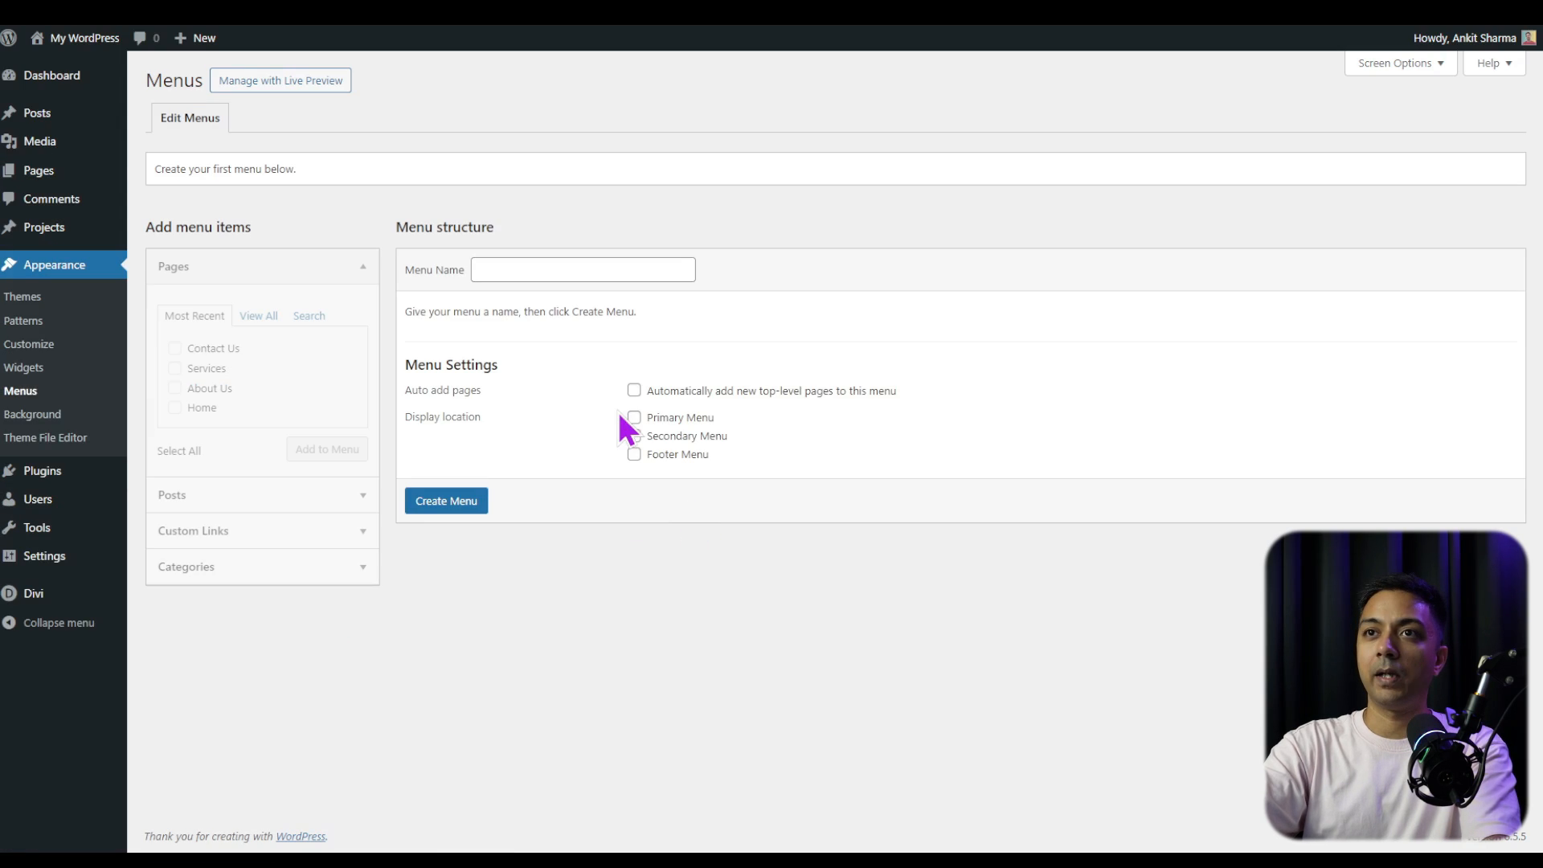
click(557, 274)
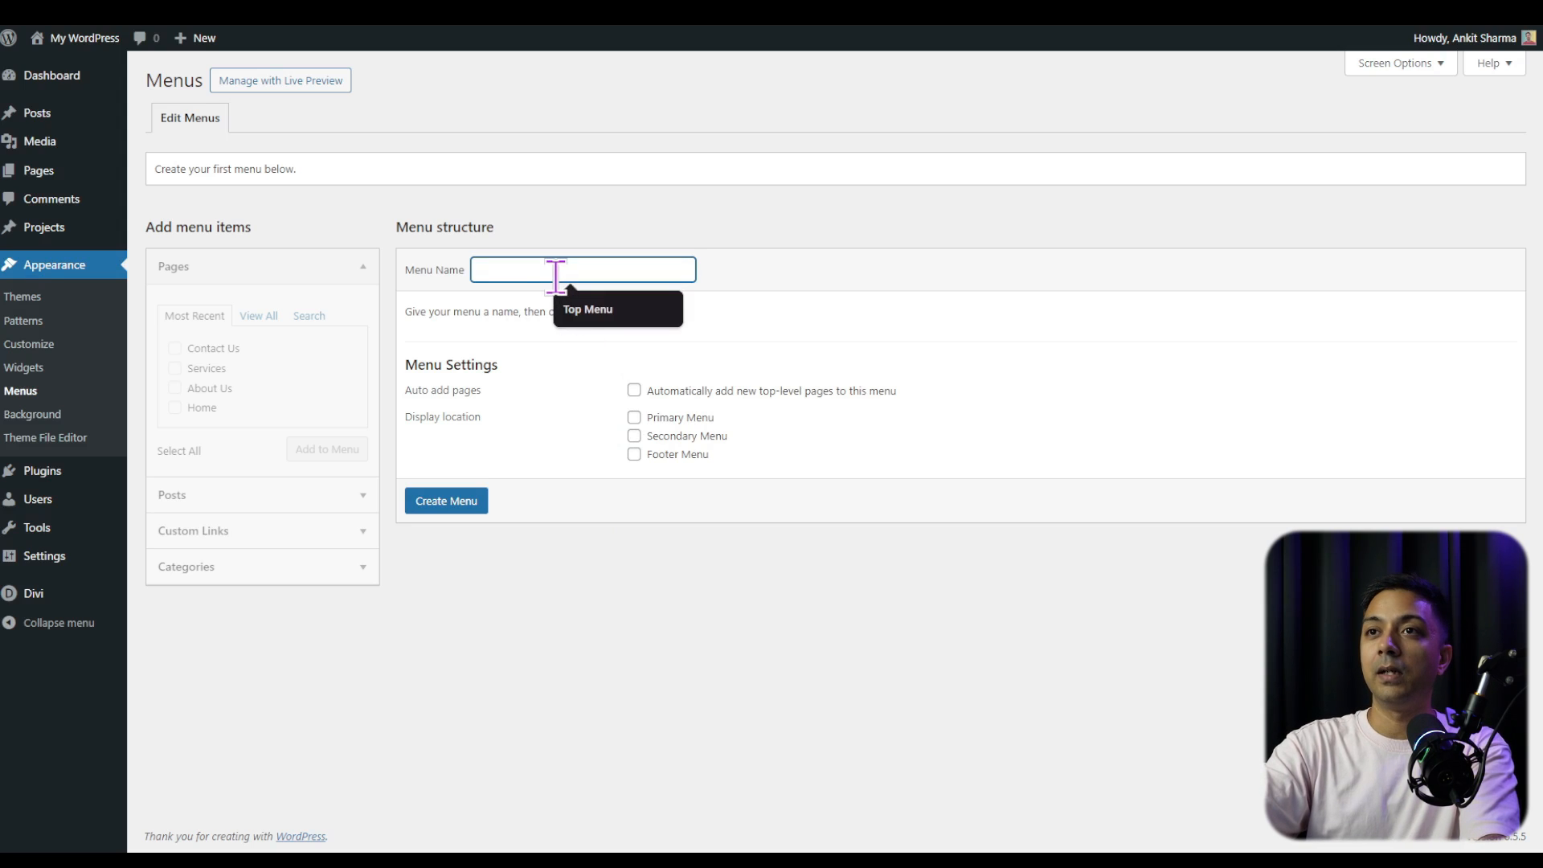
click(580, 308)
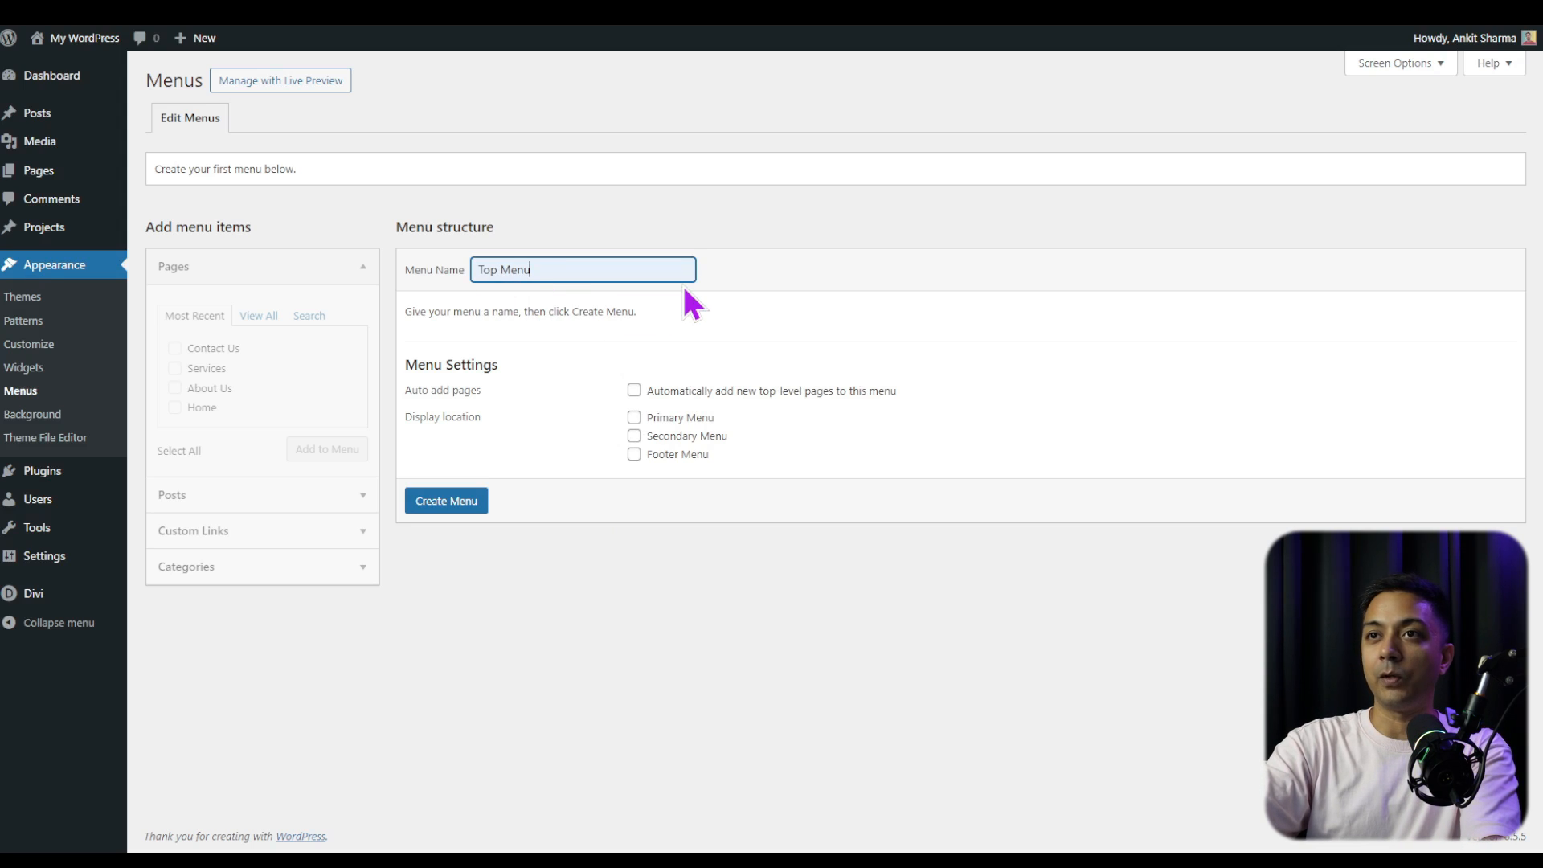
click(634, 418)
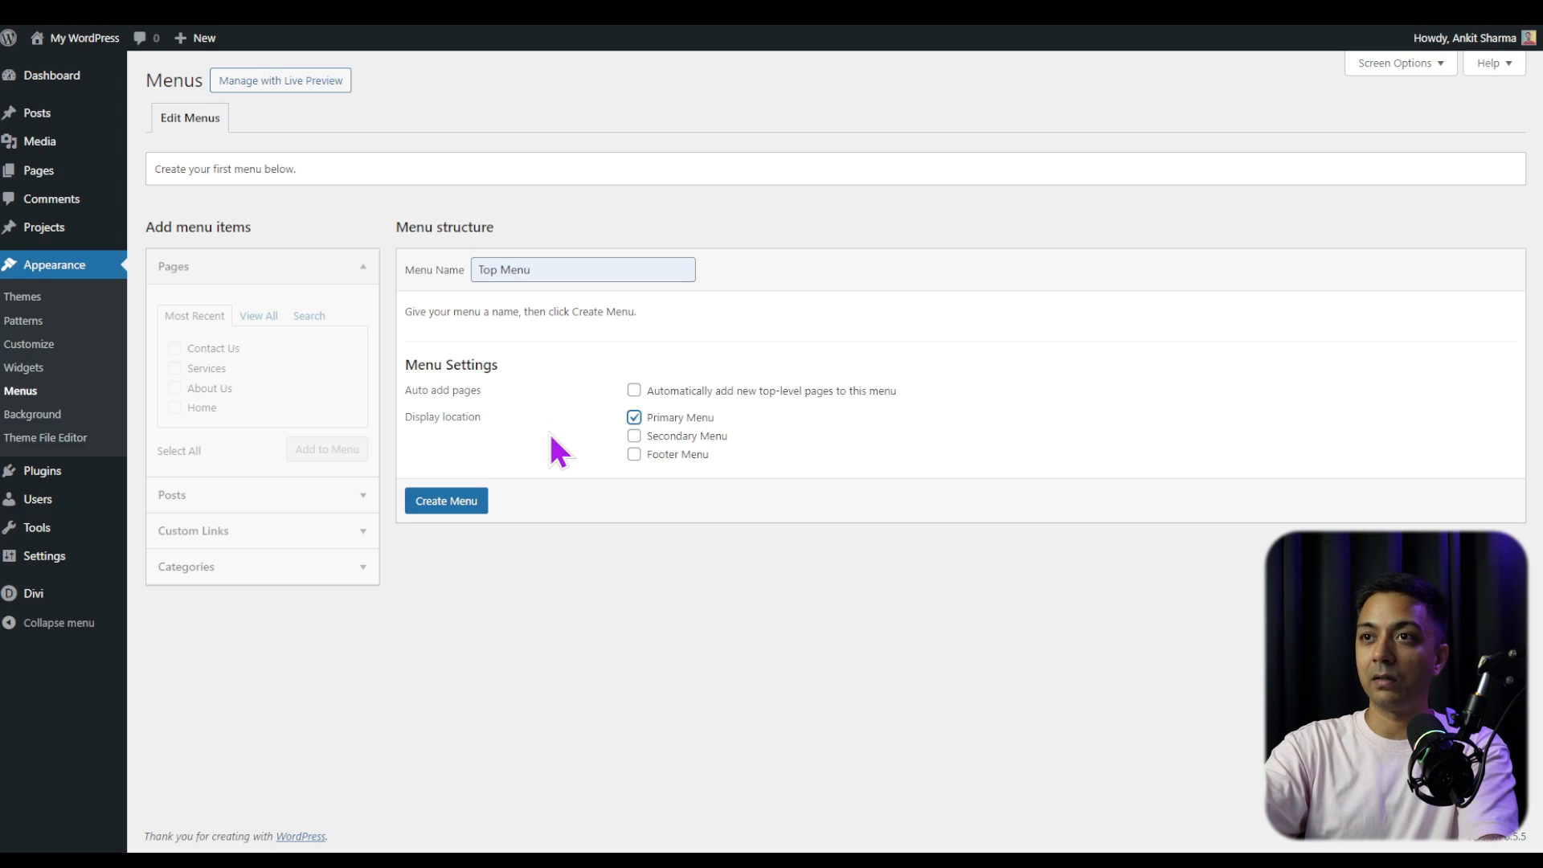
click(472, 508)
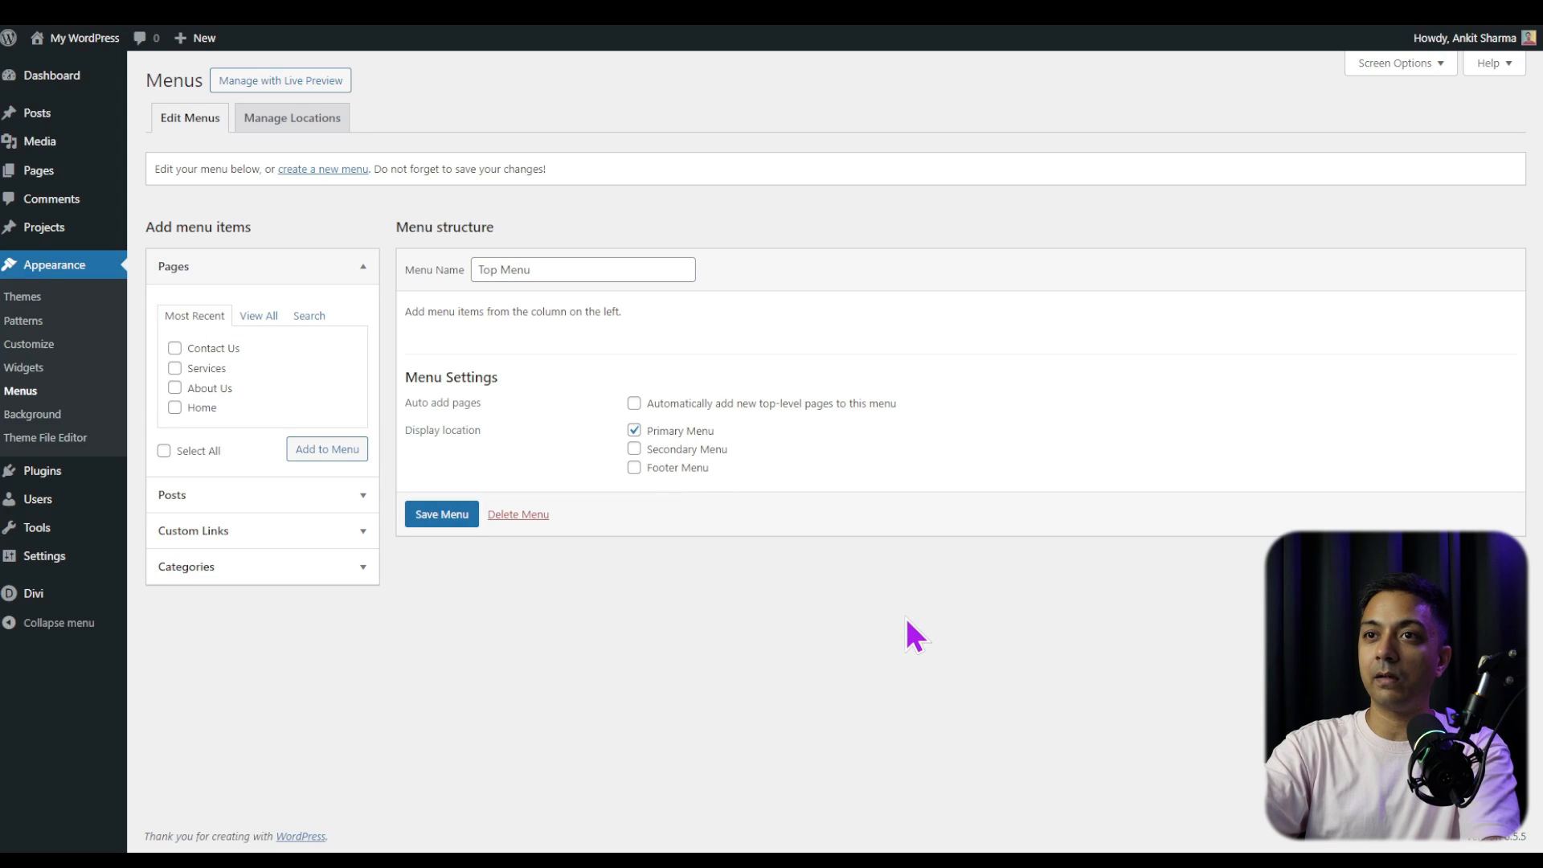
Add the Home, About Us, Services and Contact Us pages to the Top Menu.
click(172, 316)
click(176, 407)
click(176, 389)
click(176, 369)
click(175, 348)
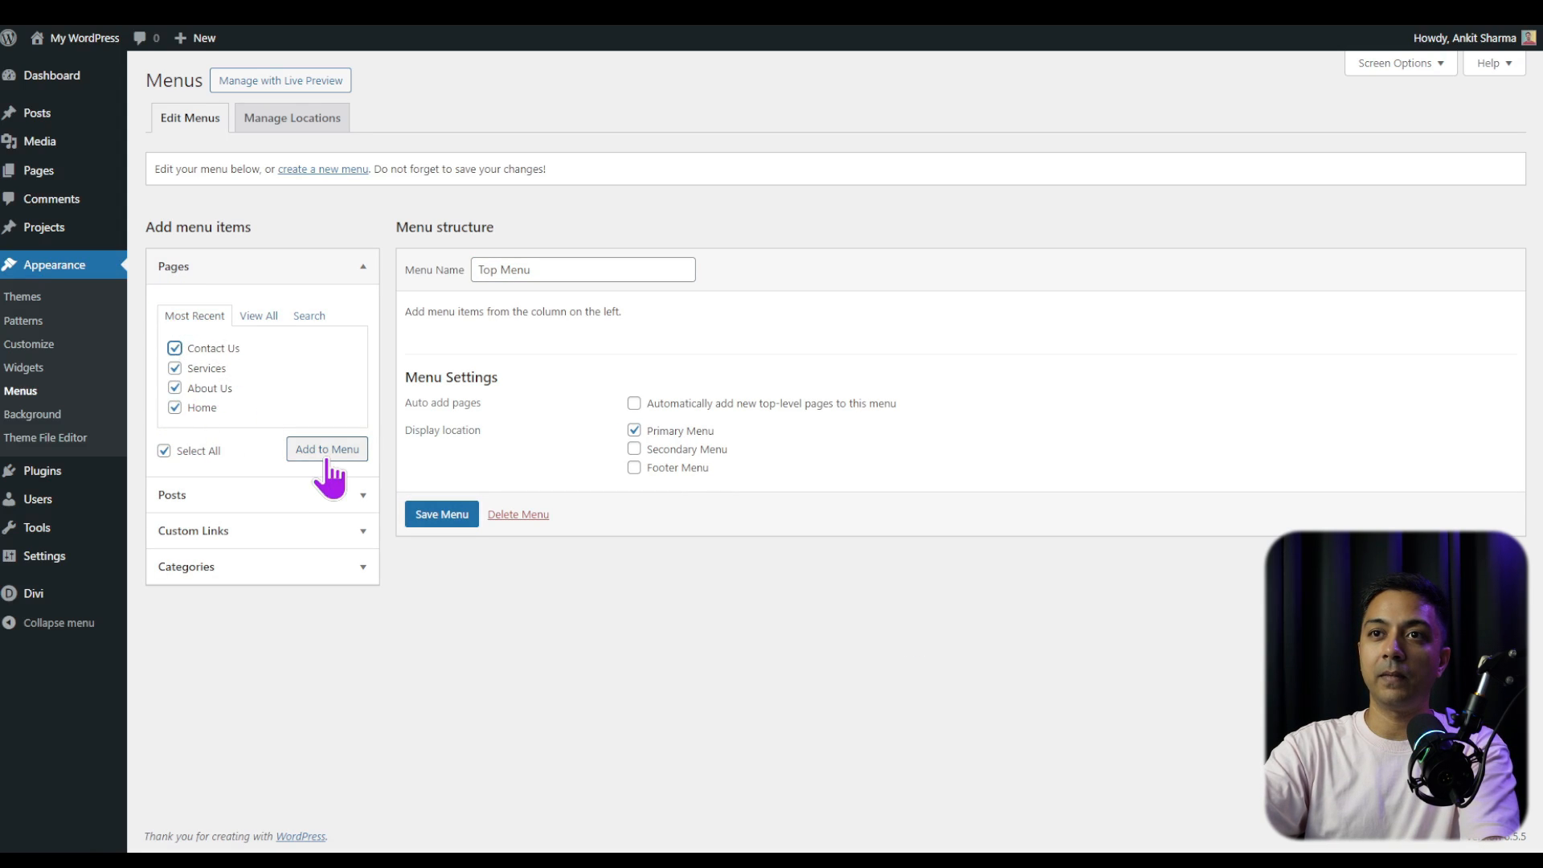
click(327, 448)
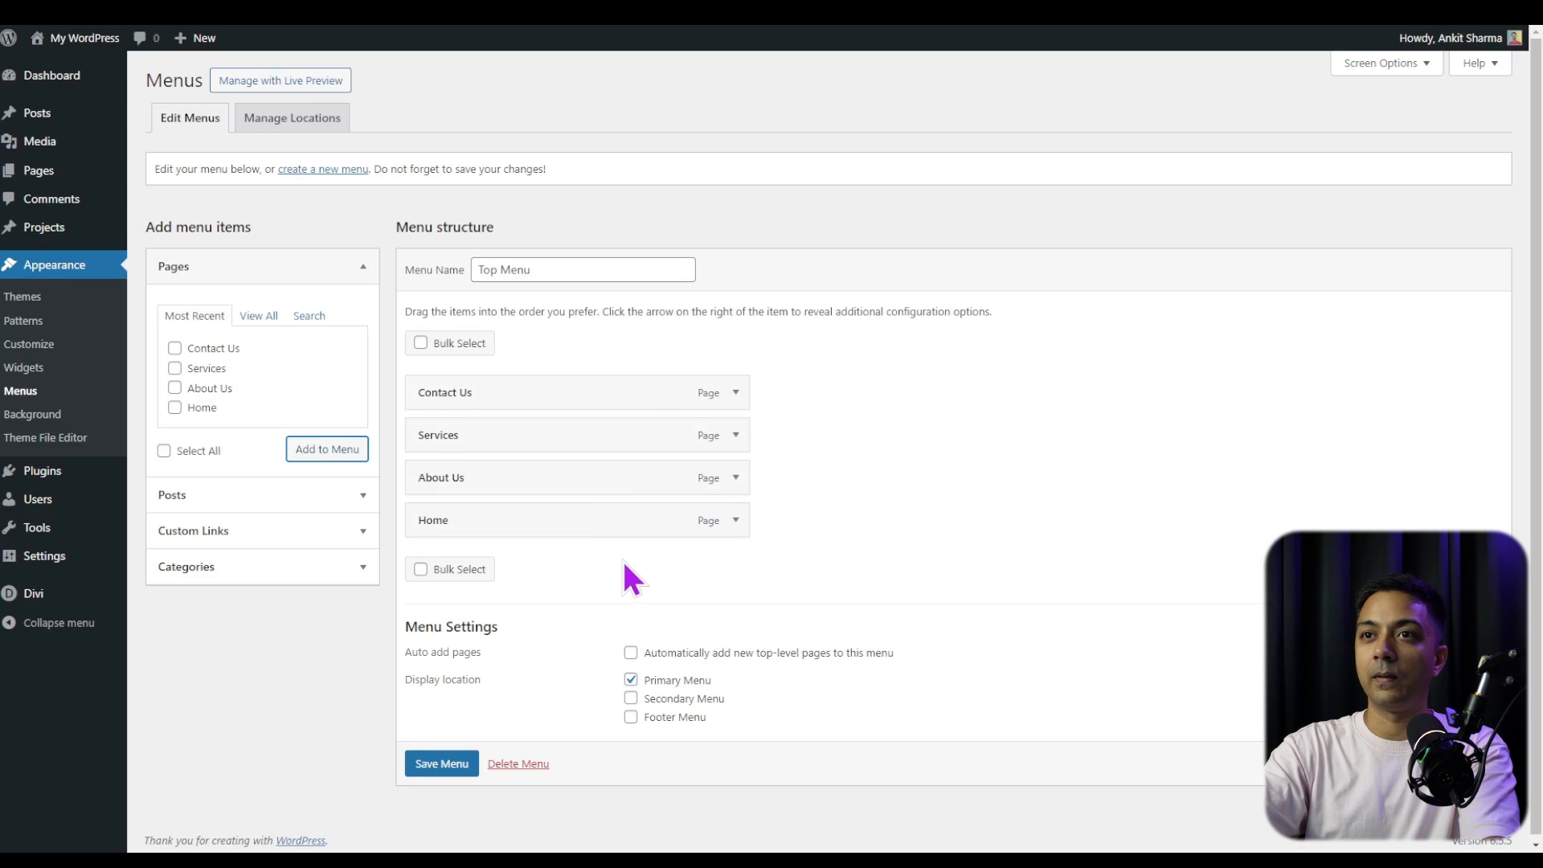
Reorder the menu items to Home, About Us, Services, Contact Us and save the menu.
drag(460, 520, 465, 385)
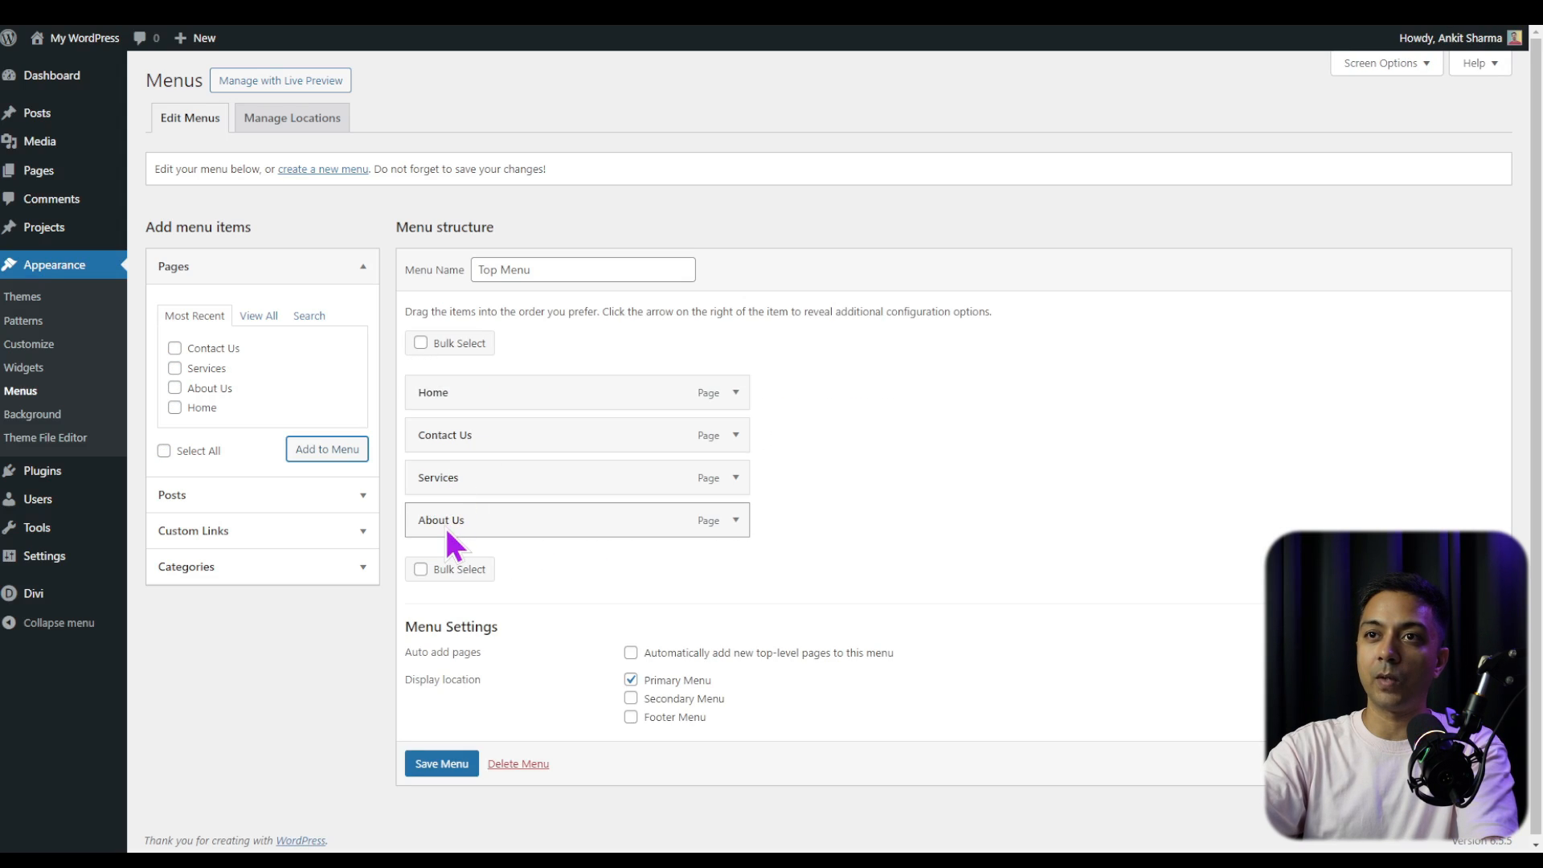
drag(452, 523, 449, 442)
drag(449, 525, 450, 482)
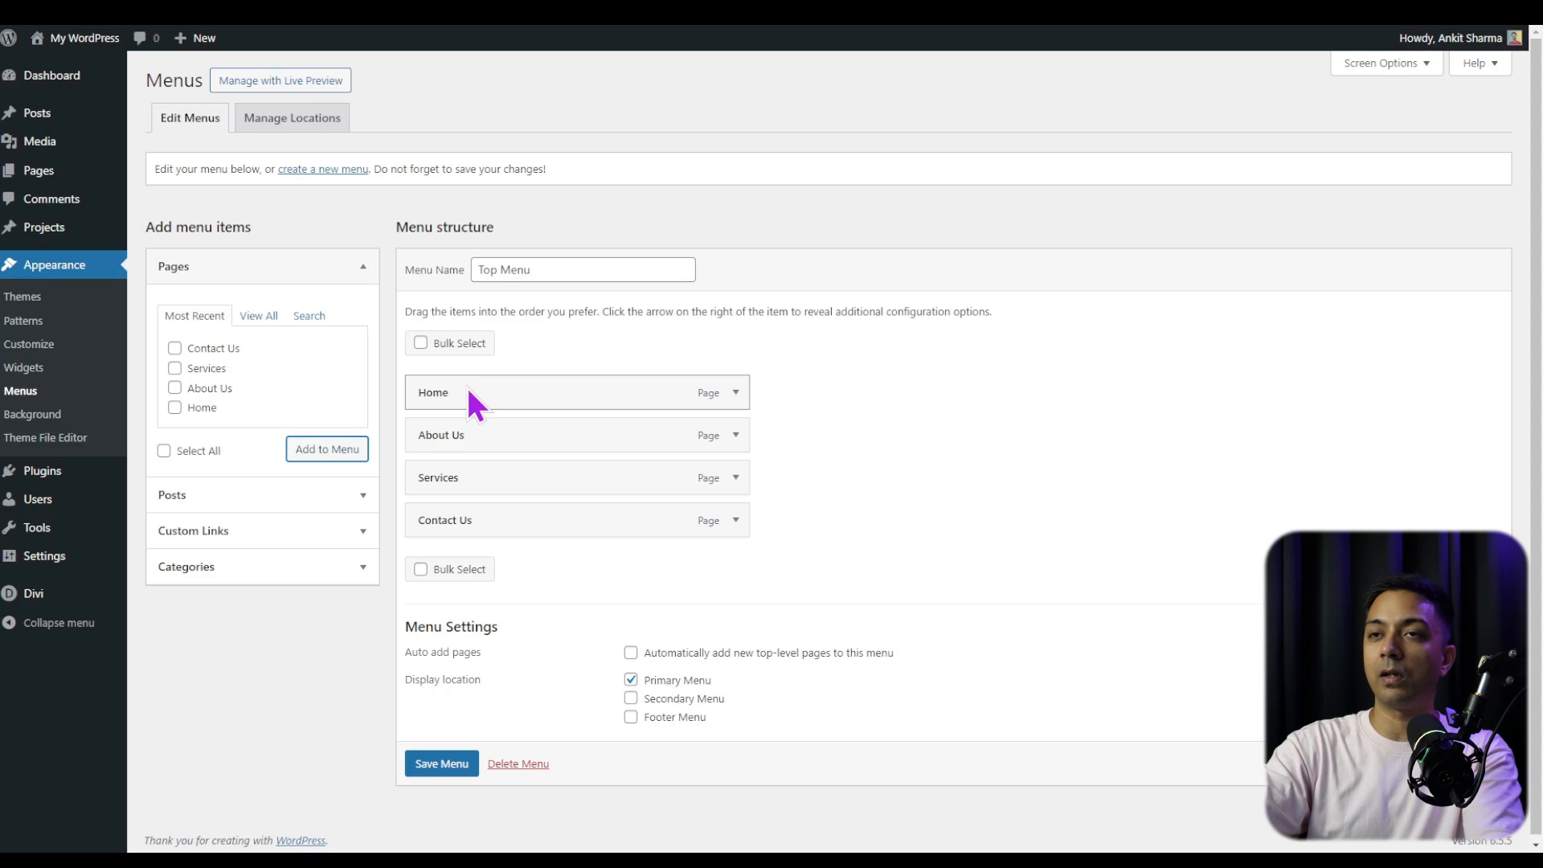
click(429, 774)
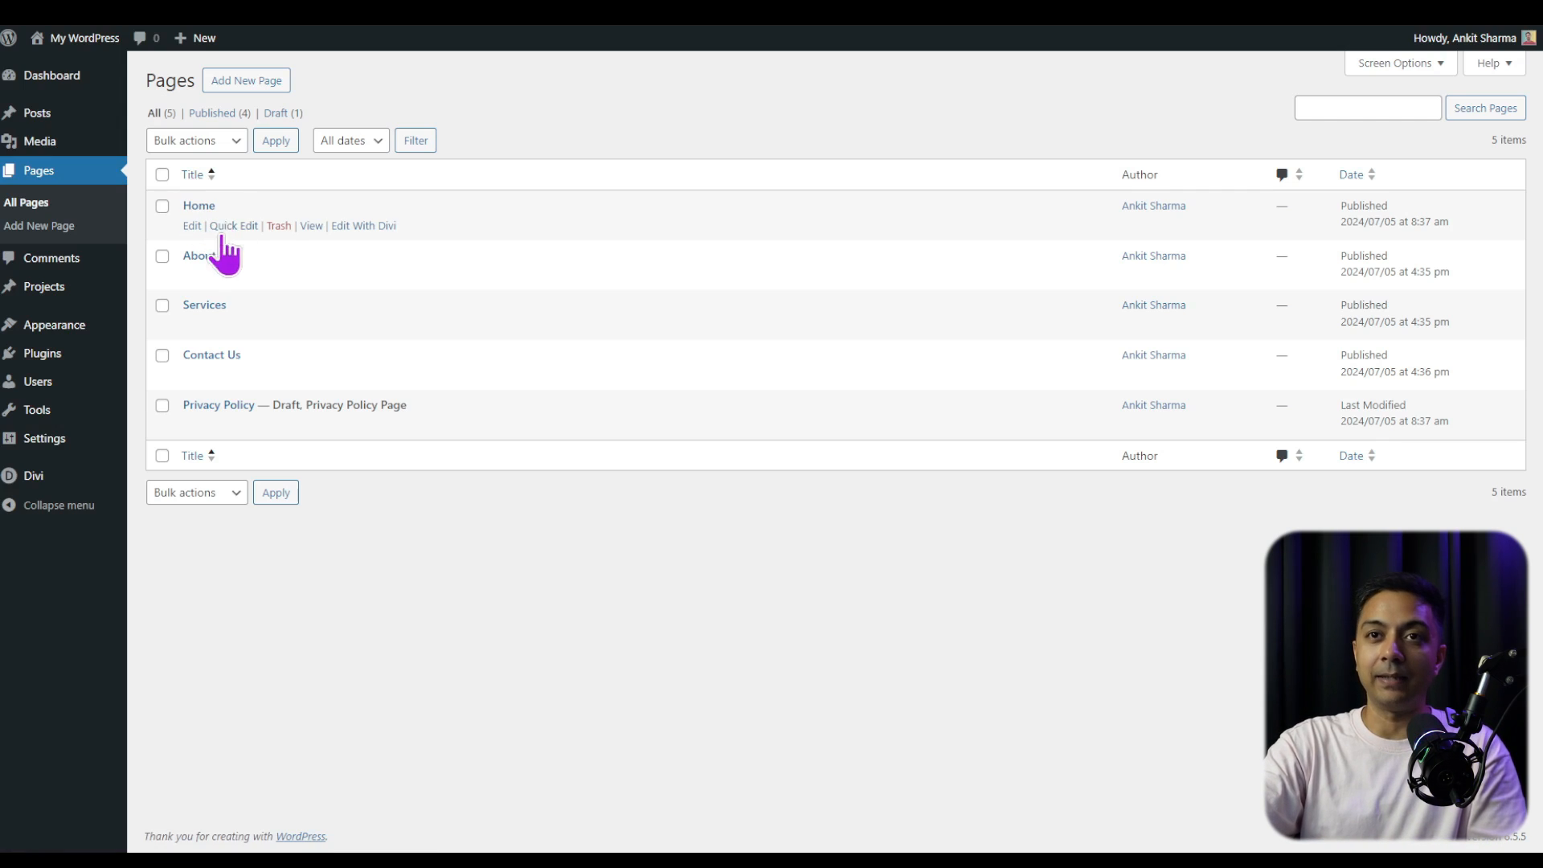
In the reading settings, make the homepage display a static page, choose Home as the homepage, and save the changes.
mouse_move(23, 442)
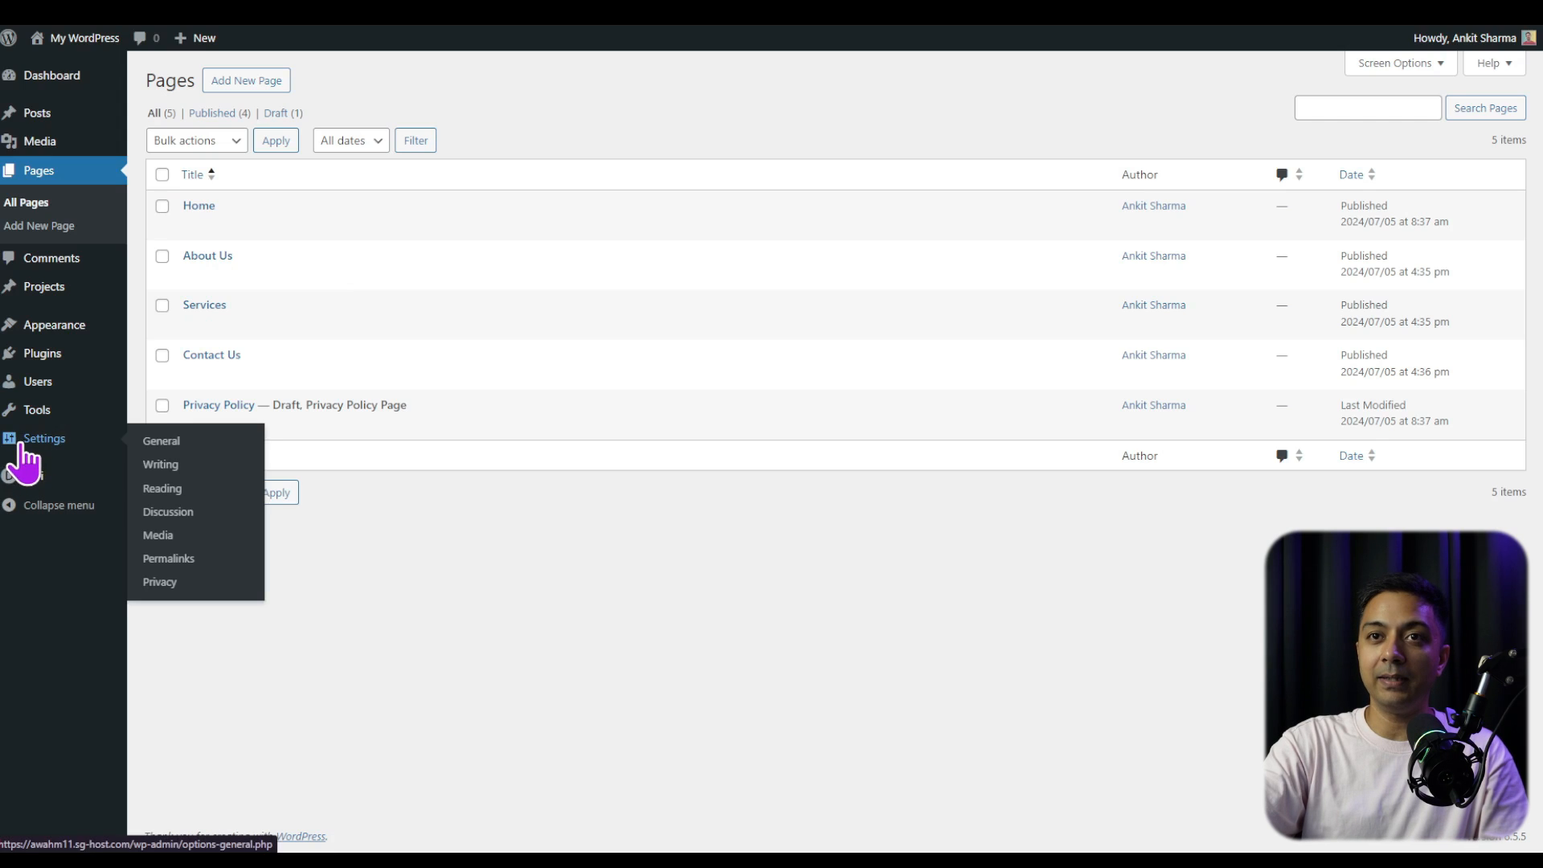
click(162, 489)
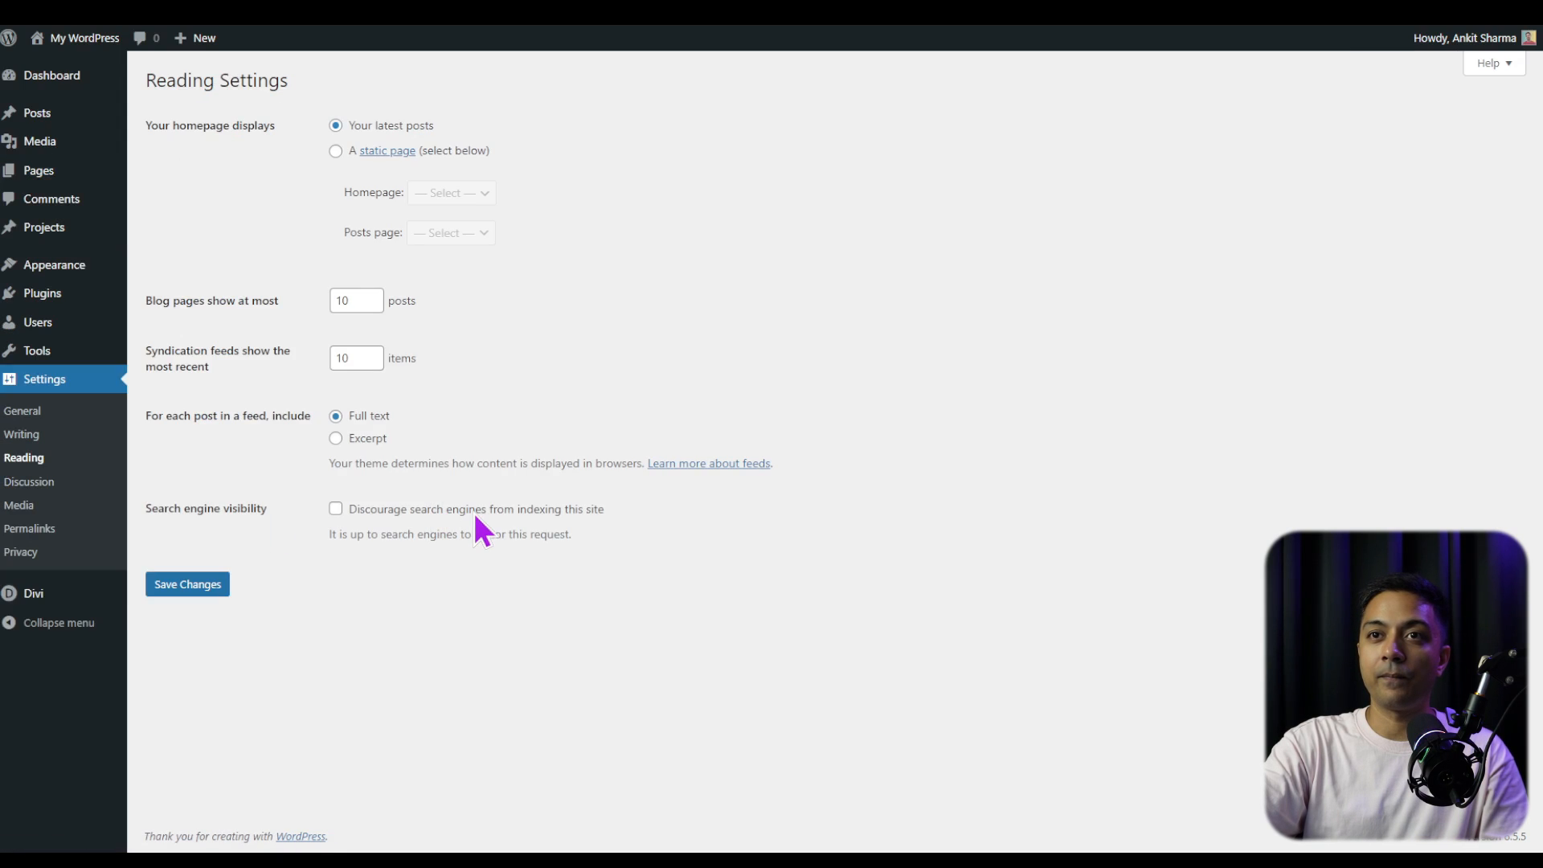
click(336, 152)
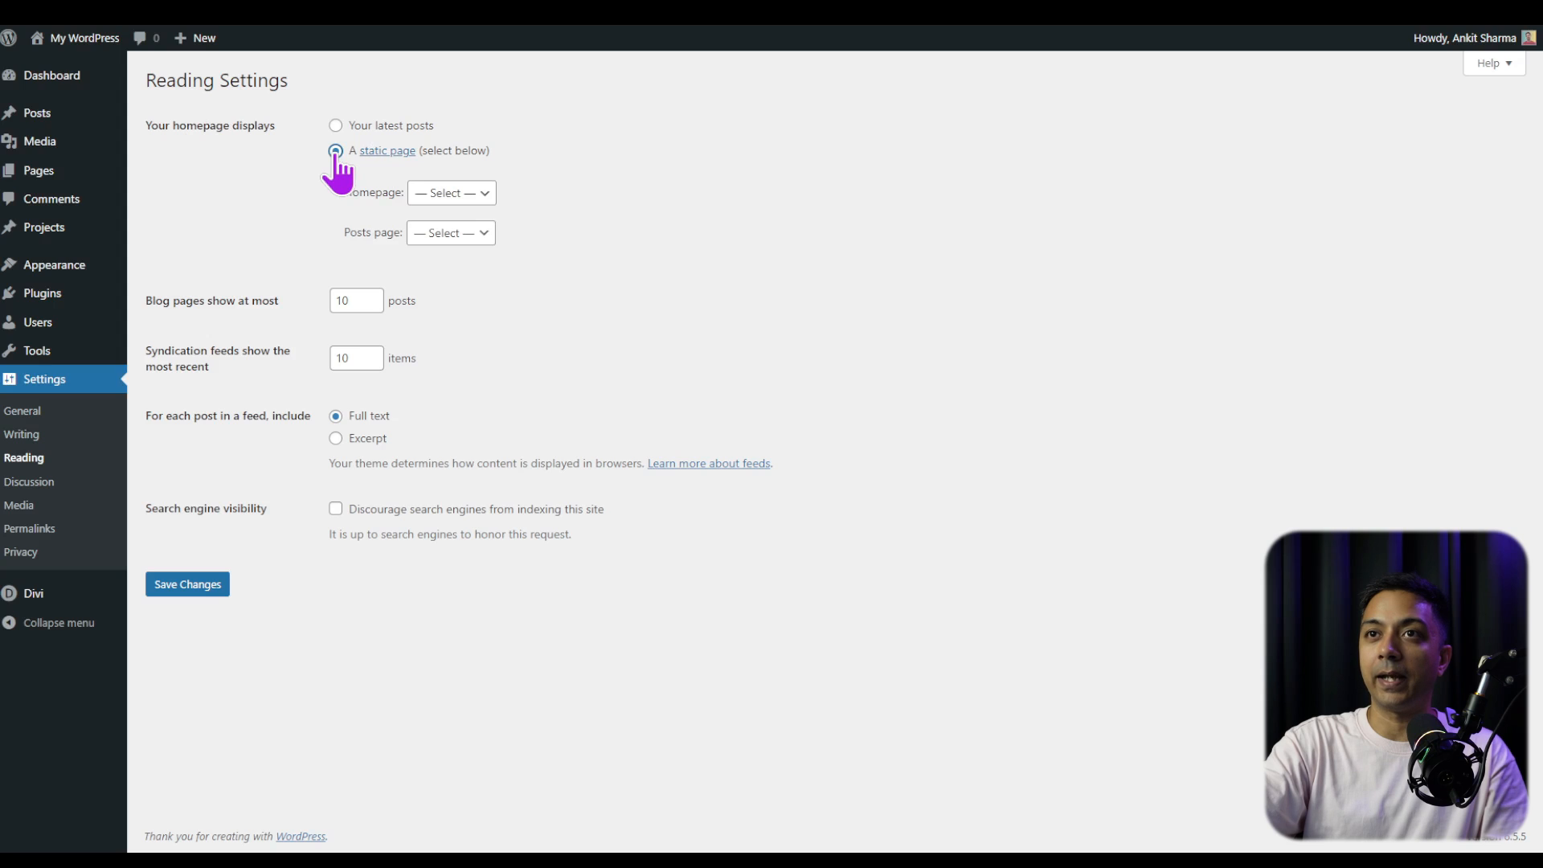
click(451, 199)
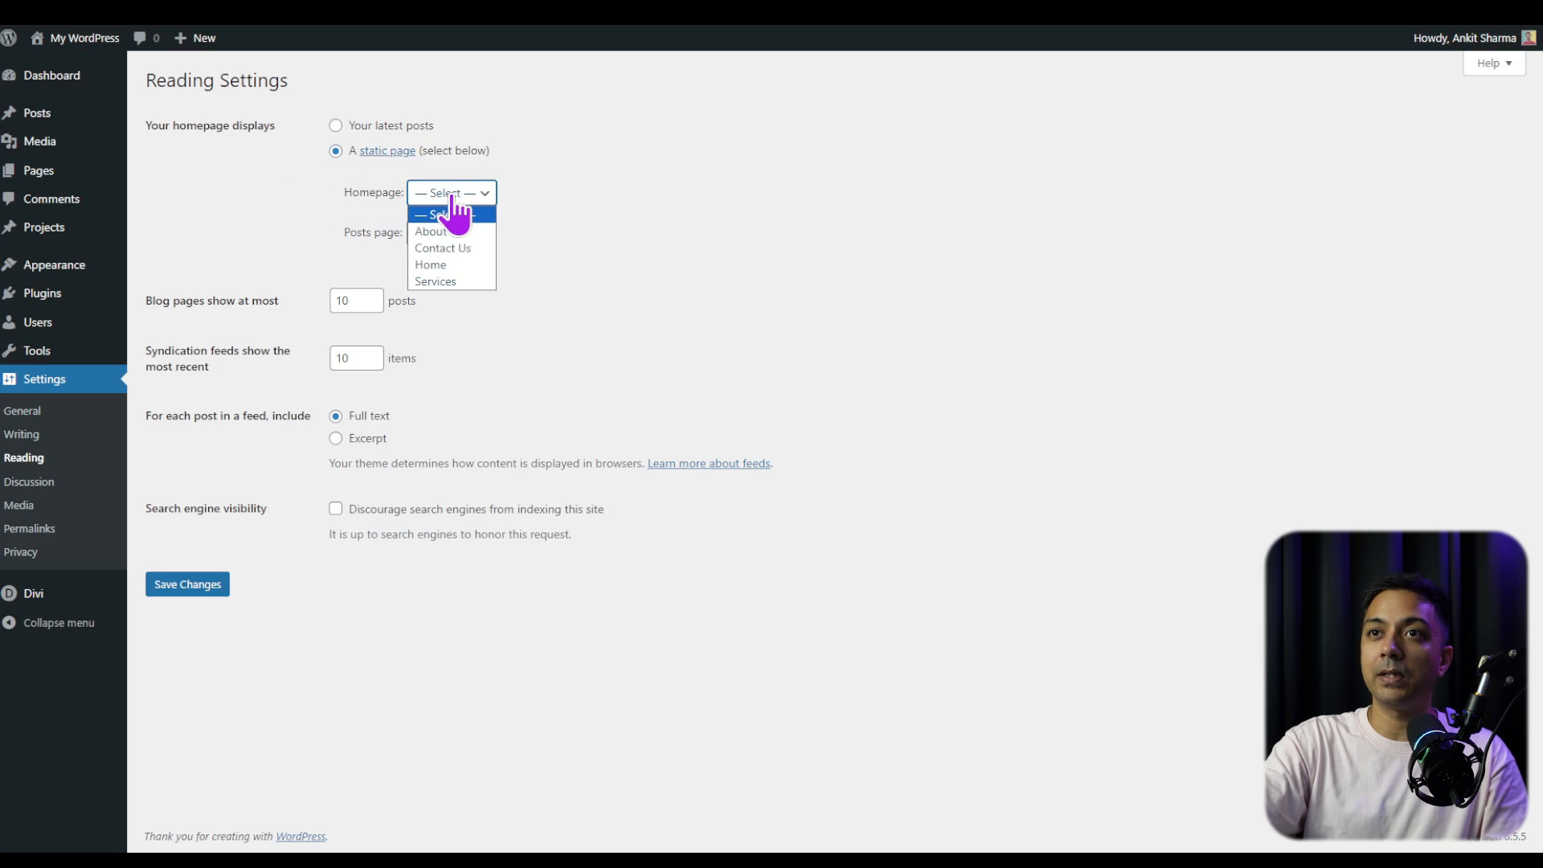
click(460, 265)
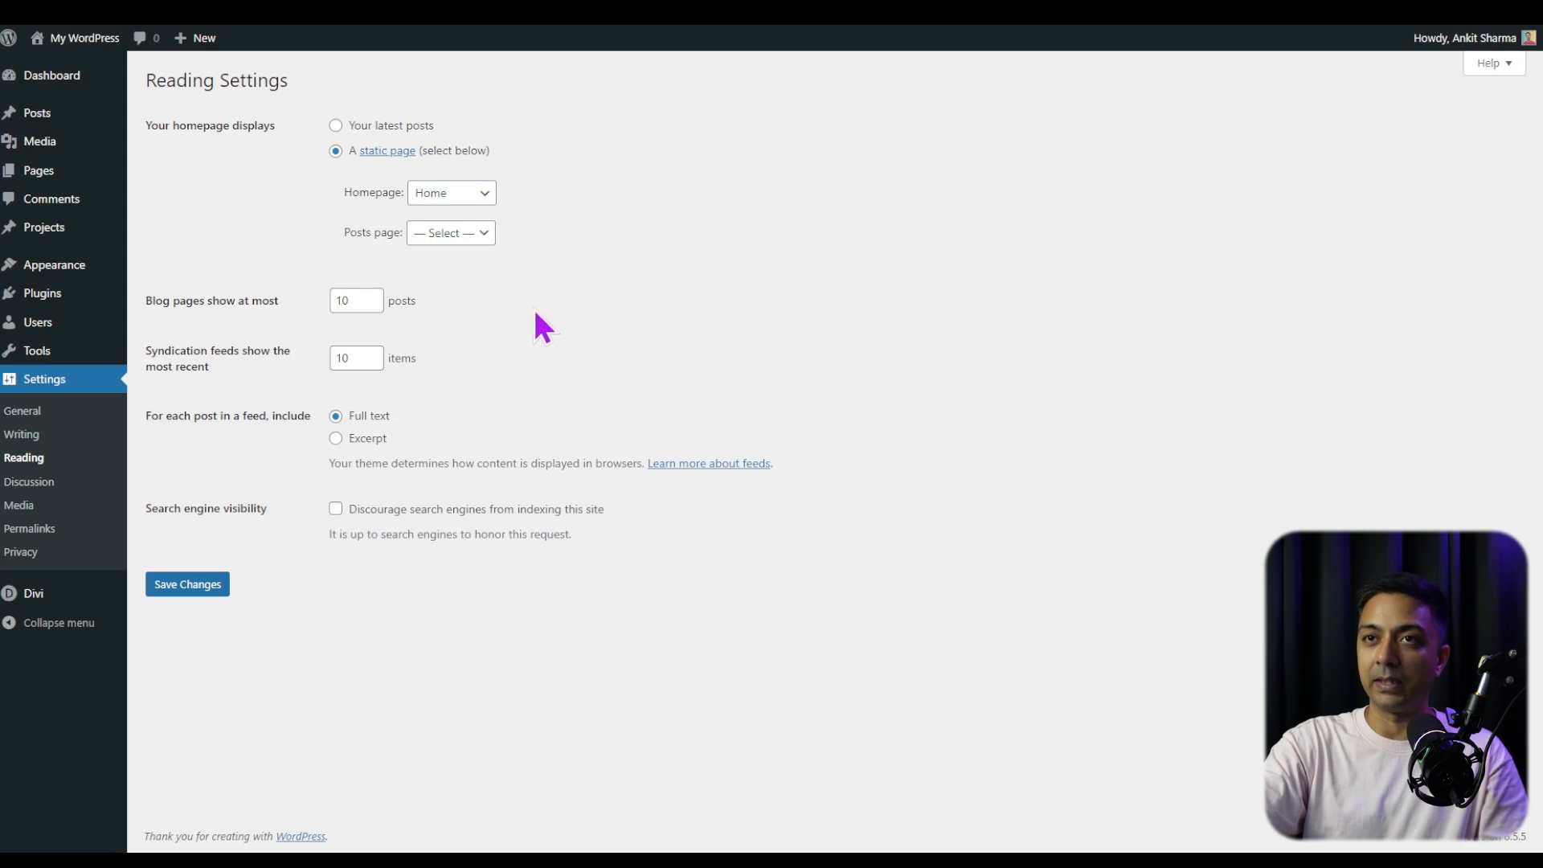
click(175, 591)
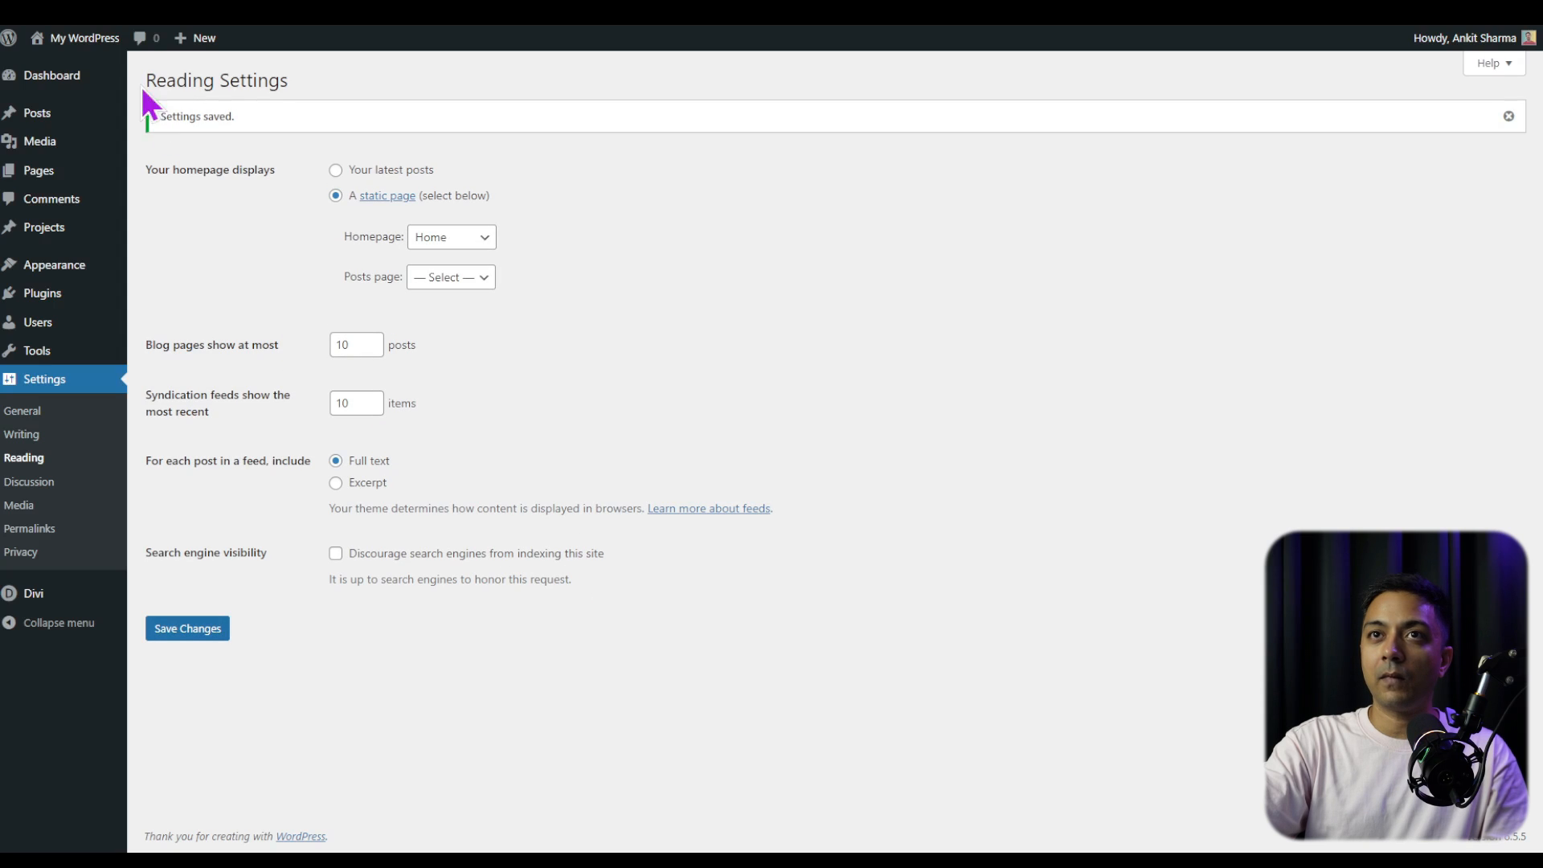
Visit the site's front end to check the homepage and navigation menu.
mouse_move(95, 41)
right_click(53, 69)
key(Escape)
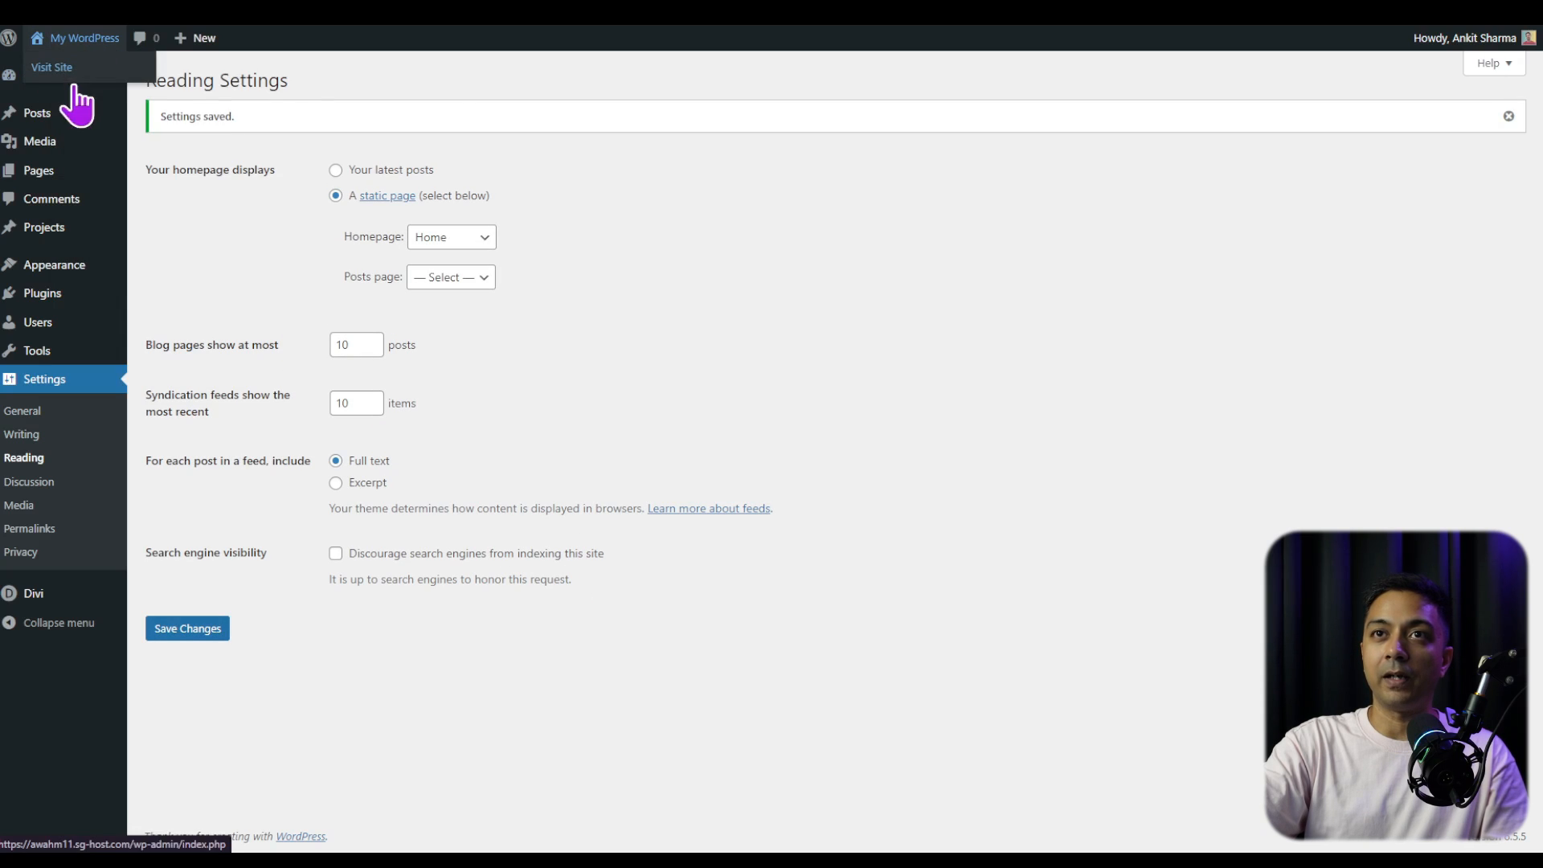
click(55, 70)
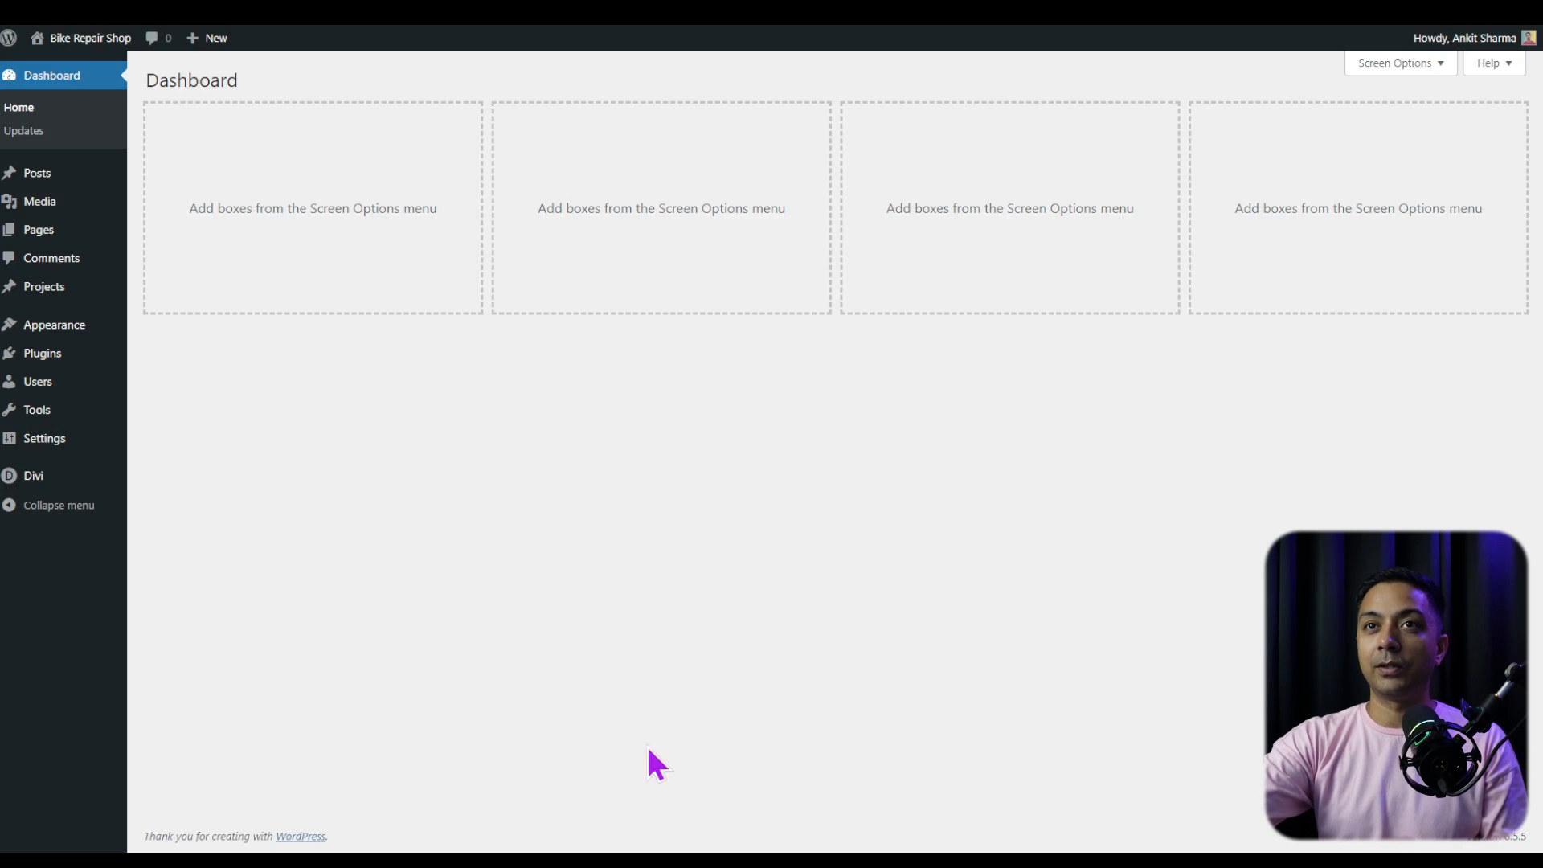
Open the Home page for editing, delete all of its sample text blocks and update the page.
click(46, 230)
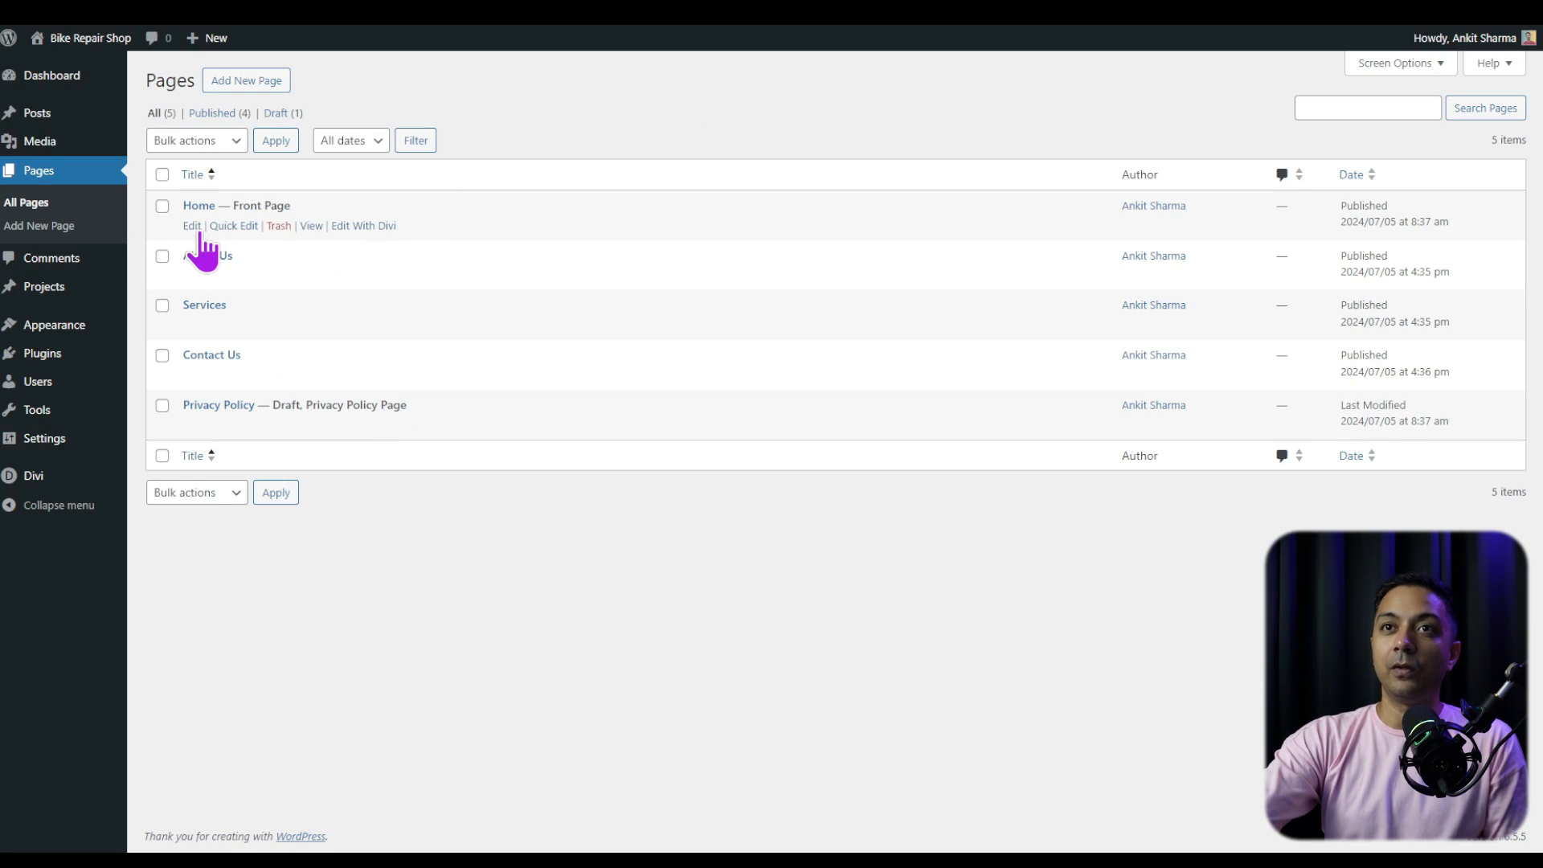
click(192, 226)
click(351, 182)
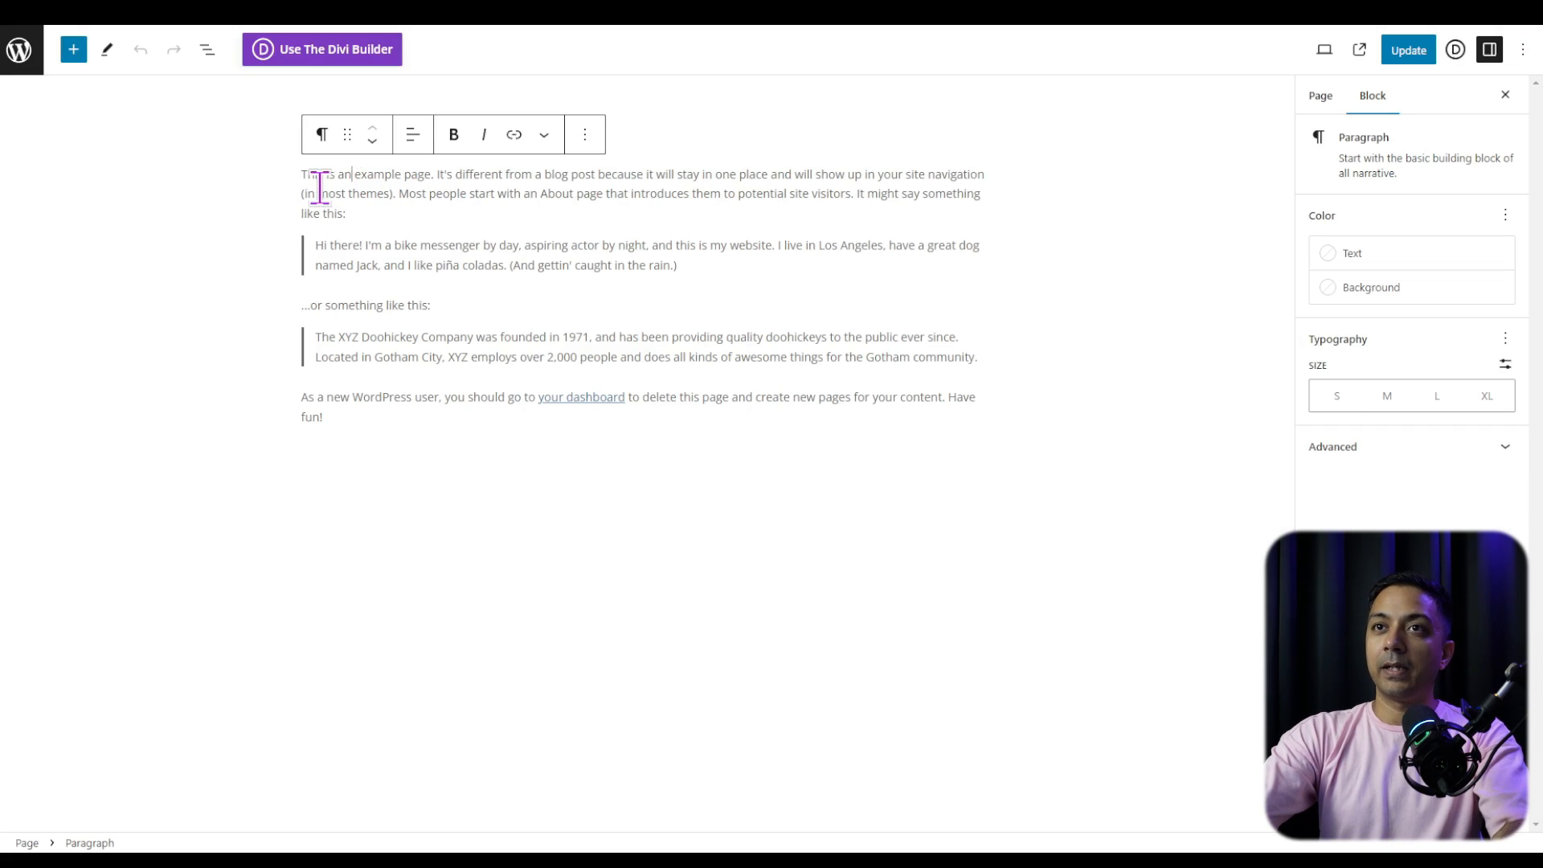
drag(302, 172, 336, 201)
drag(515, 352, 549, 420)
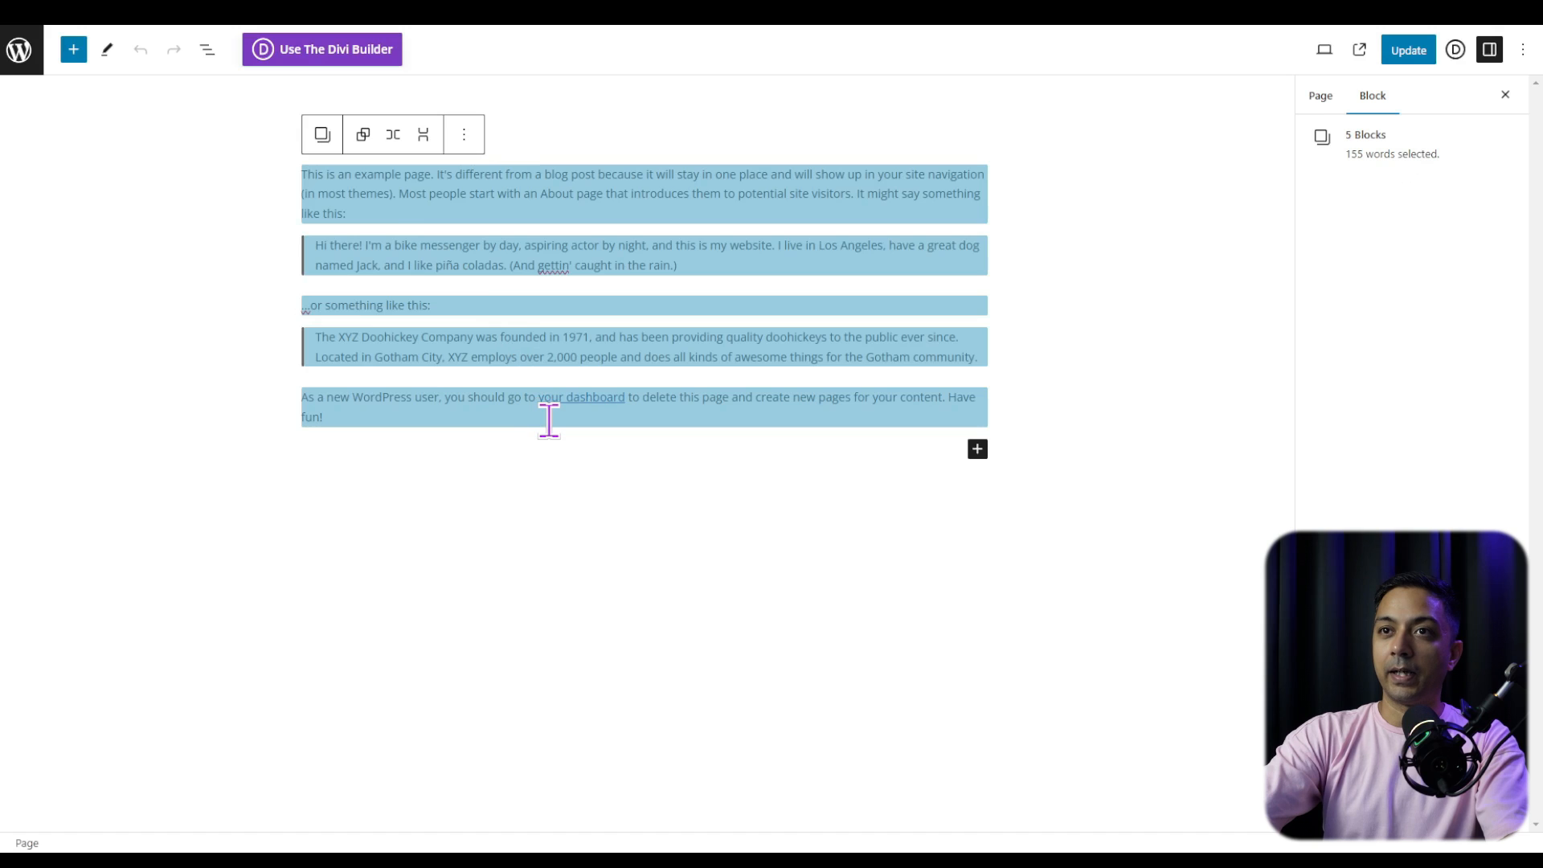
key(Delete)
key(ctrl+s)
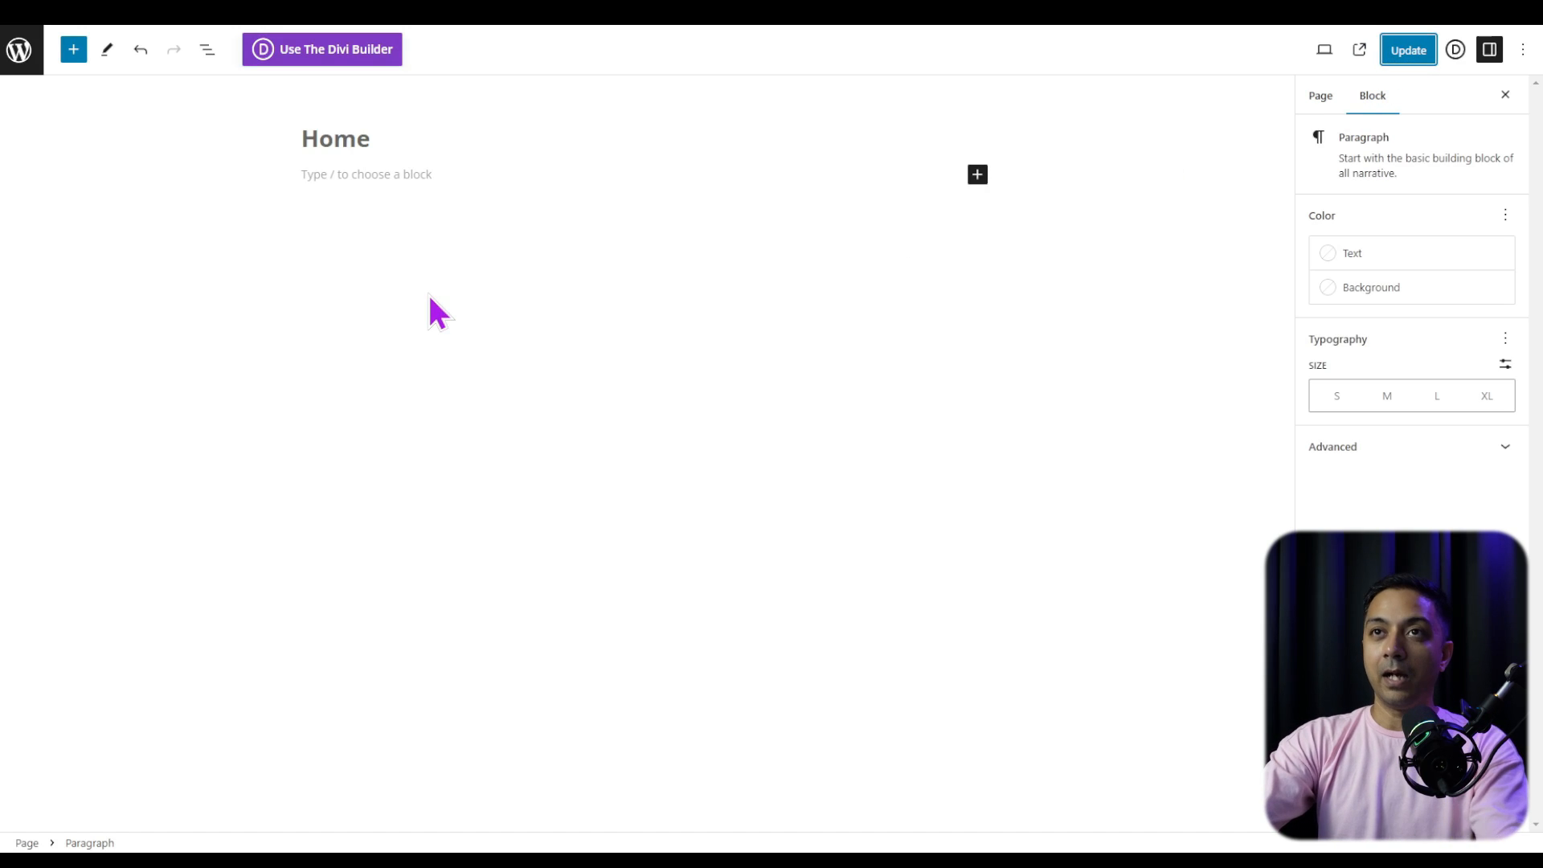
Open the Home page in the Divi Builder and browse the premade layout packs.
click(388, 60)
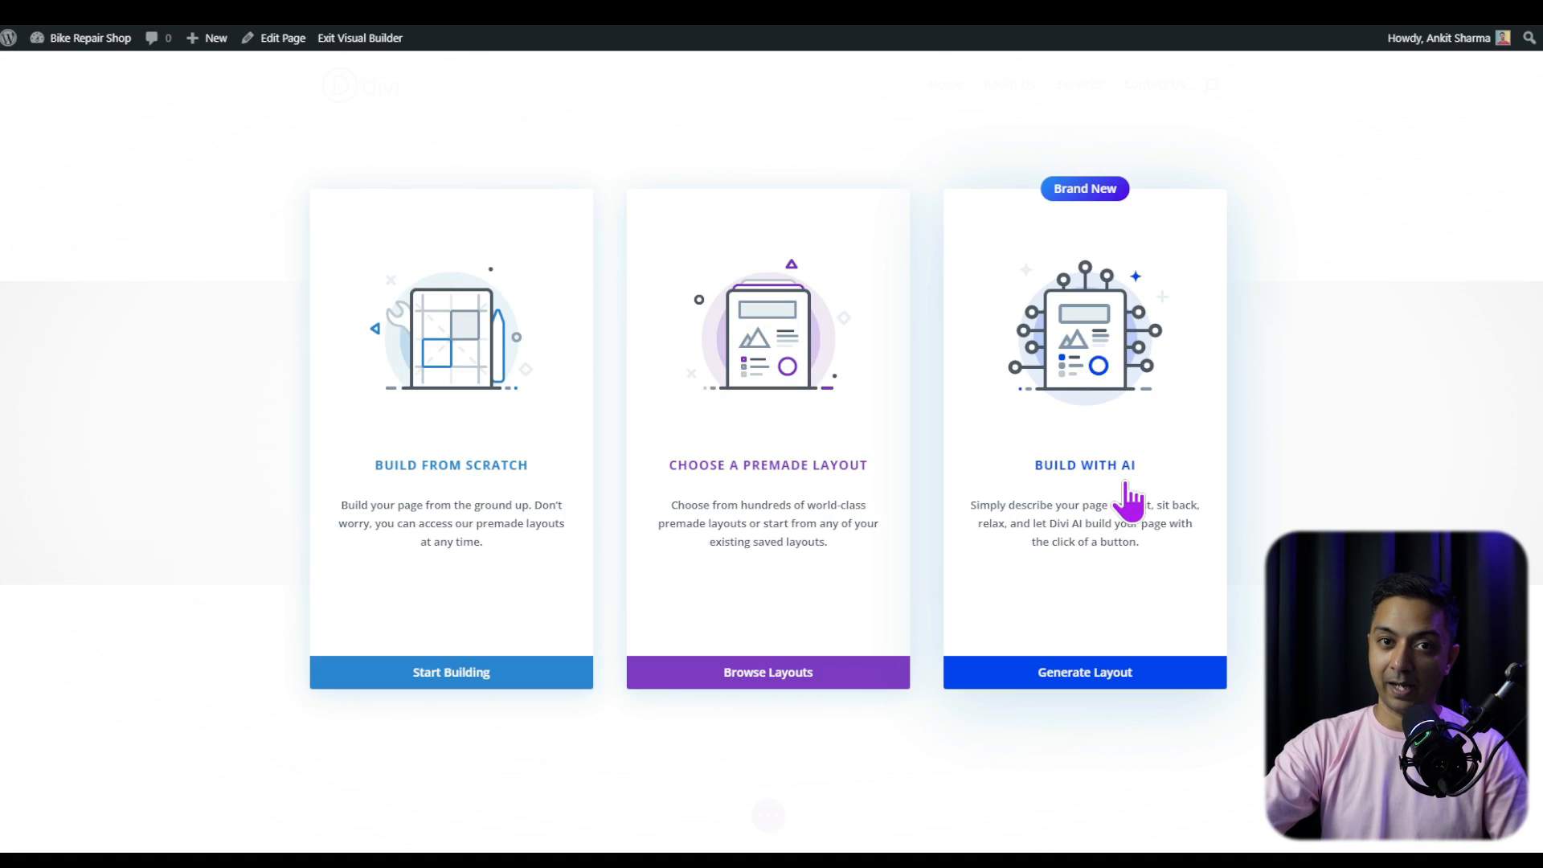
click(766, 685)
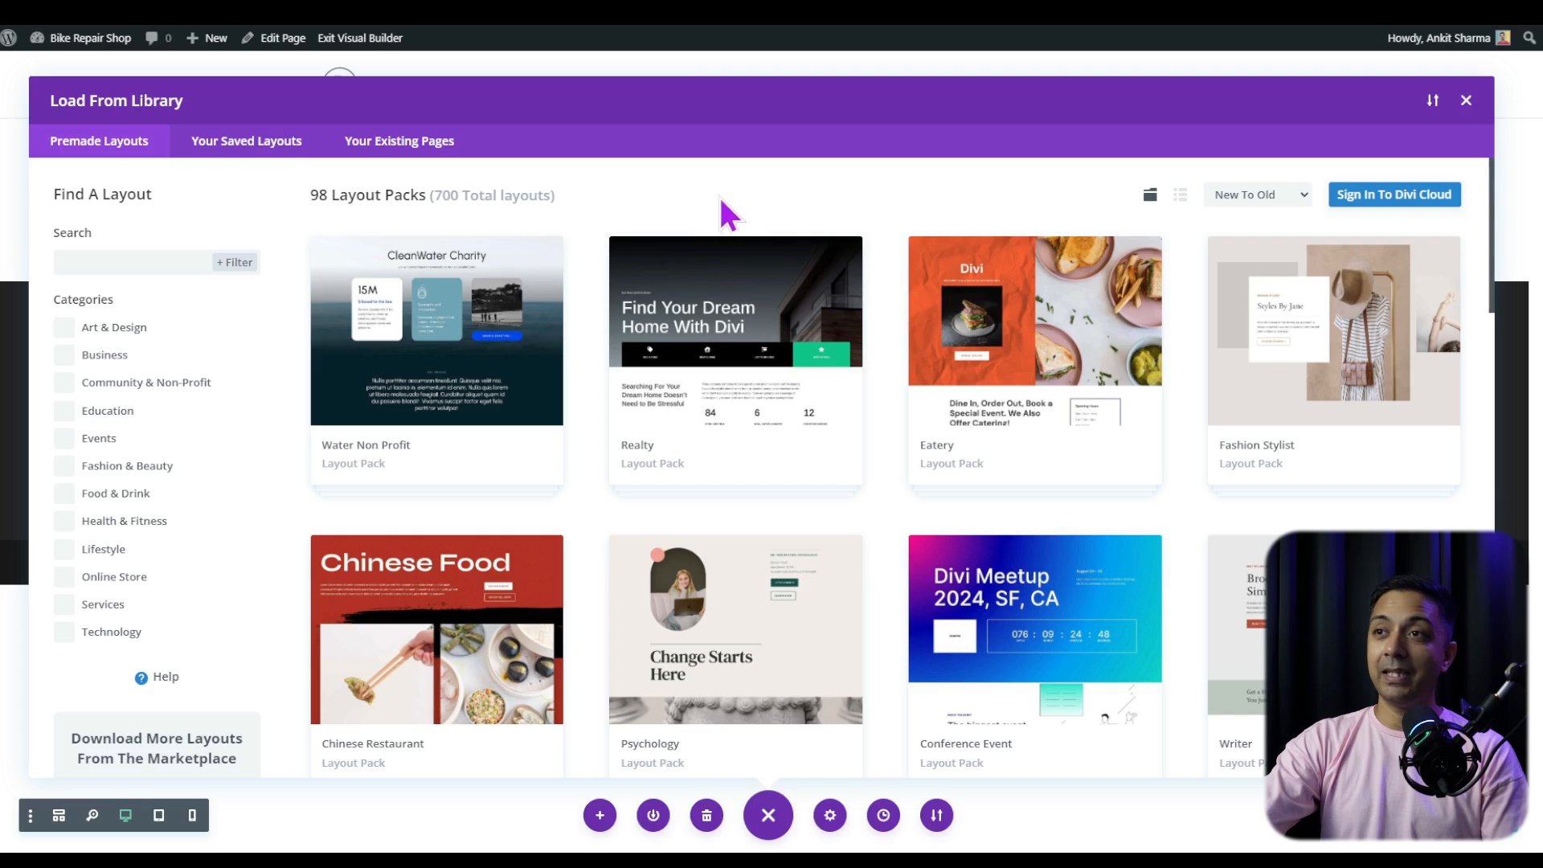
scroll(952, 338, down, 6)
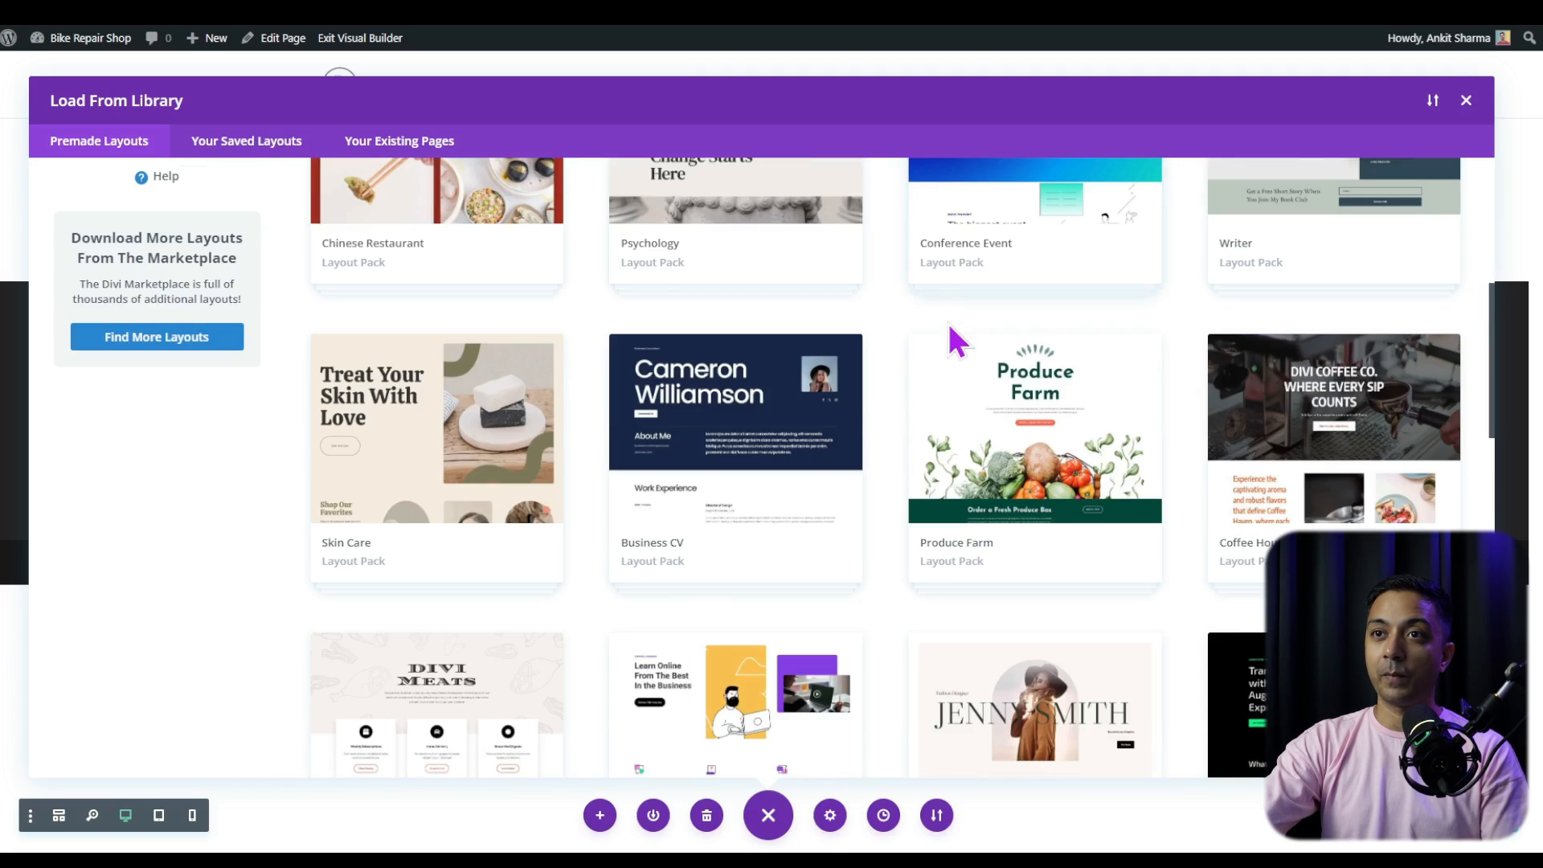
scroll(949, 322, down, 7)
scroll(947, 323, down, 7)
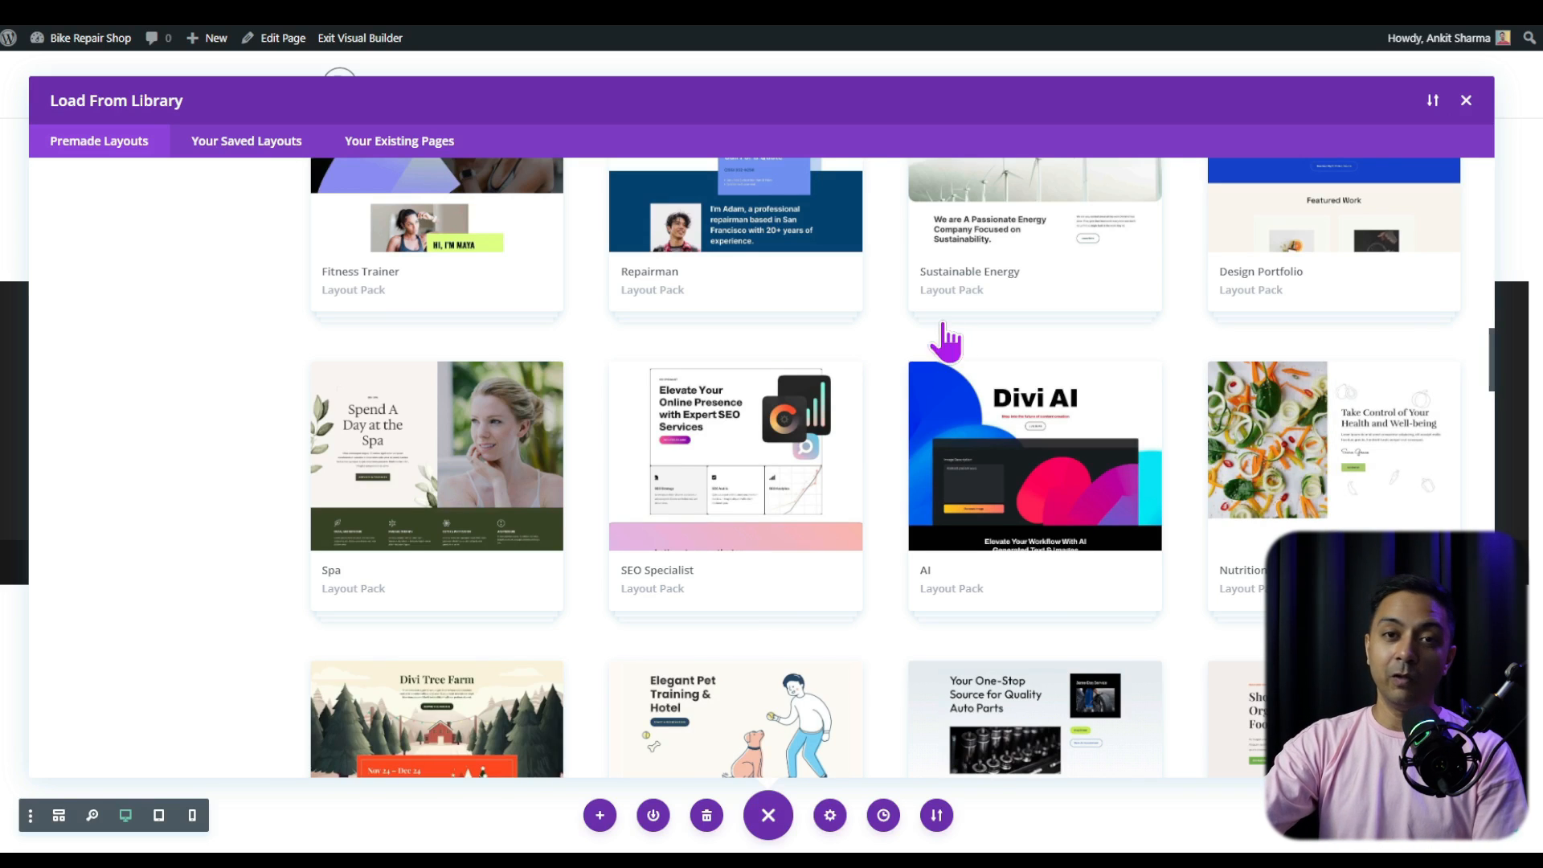
scroll(946, 326, down, 3)
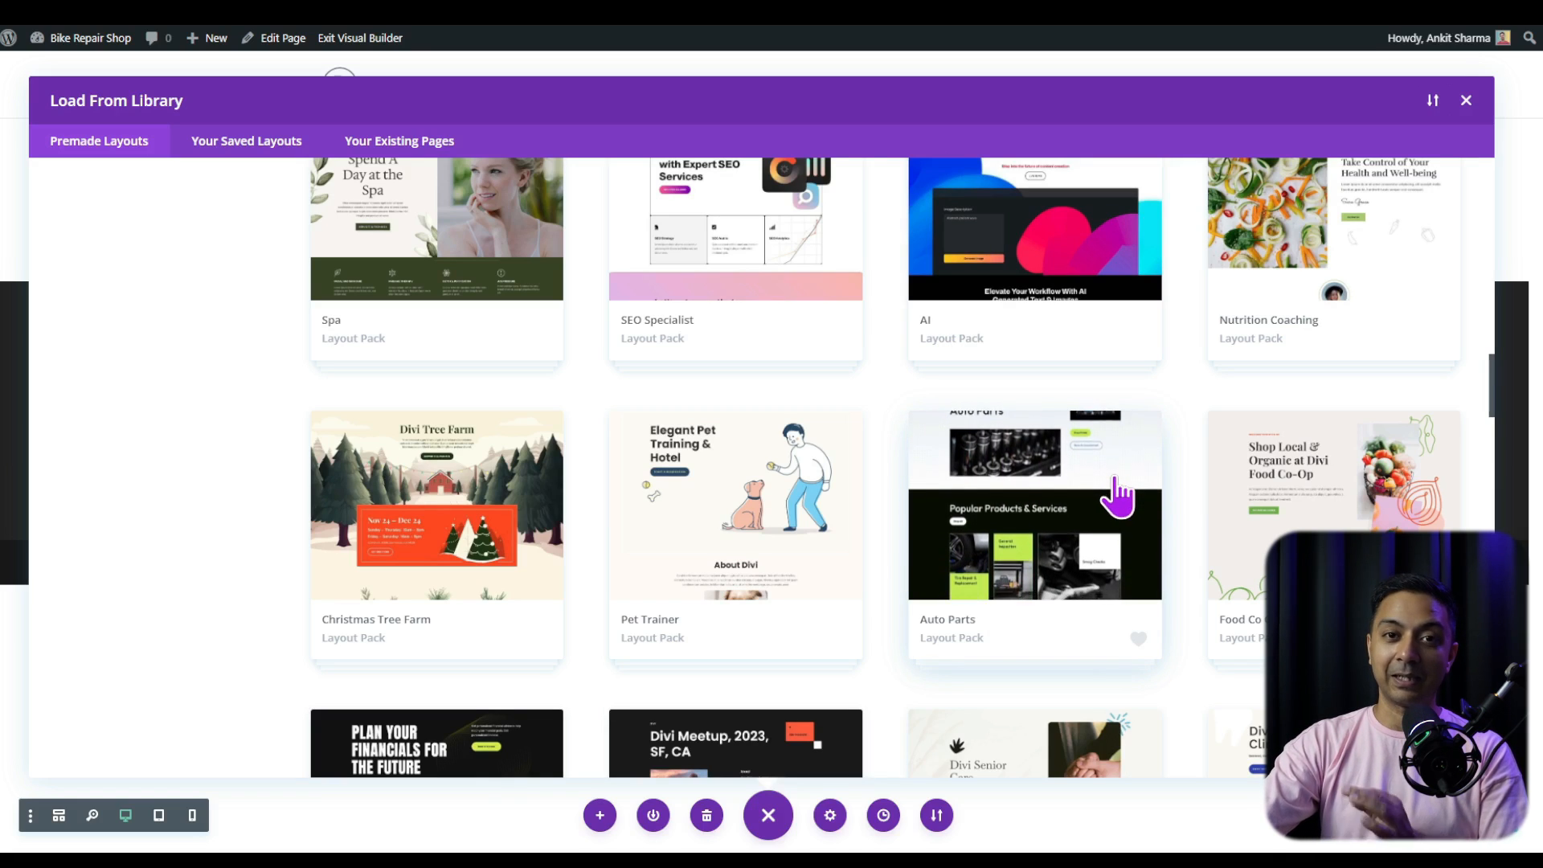
Search the premade layouts for Bike Repair, open the Bike Repair Home Page layout and look through its preview.
drag(1491, 402, 1456, 190)
click(156, 264)
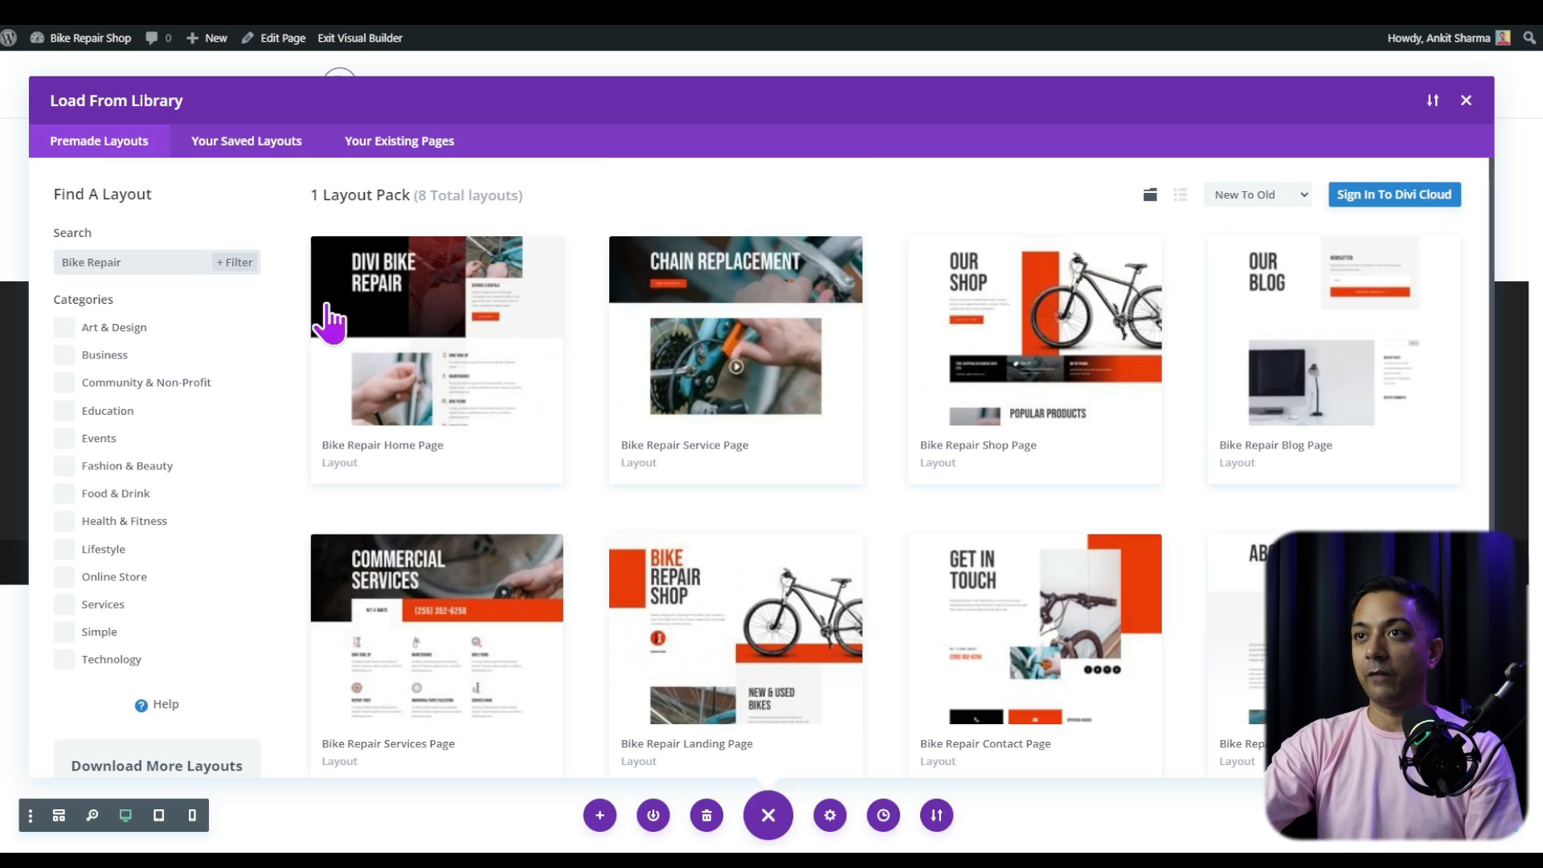
click(413, 392)
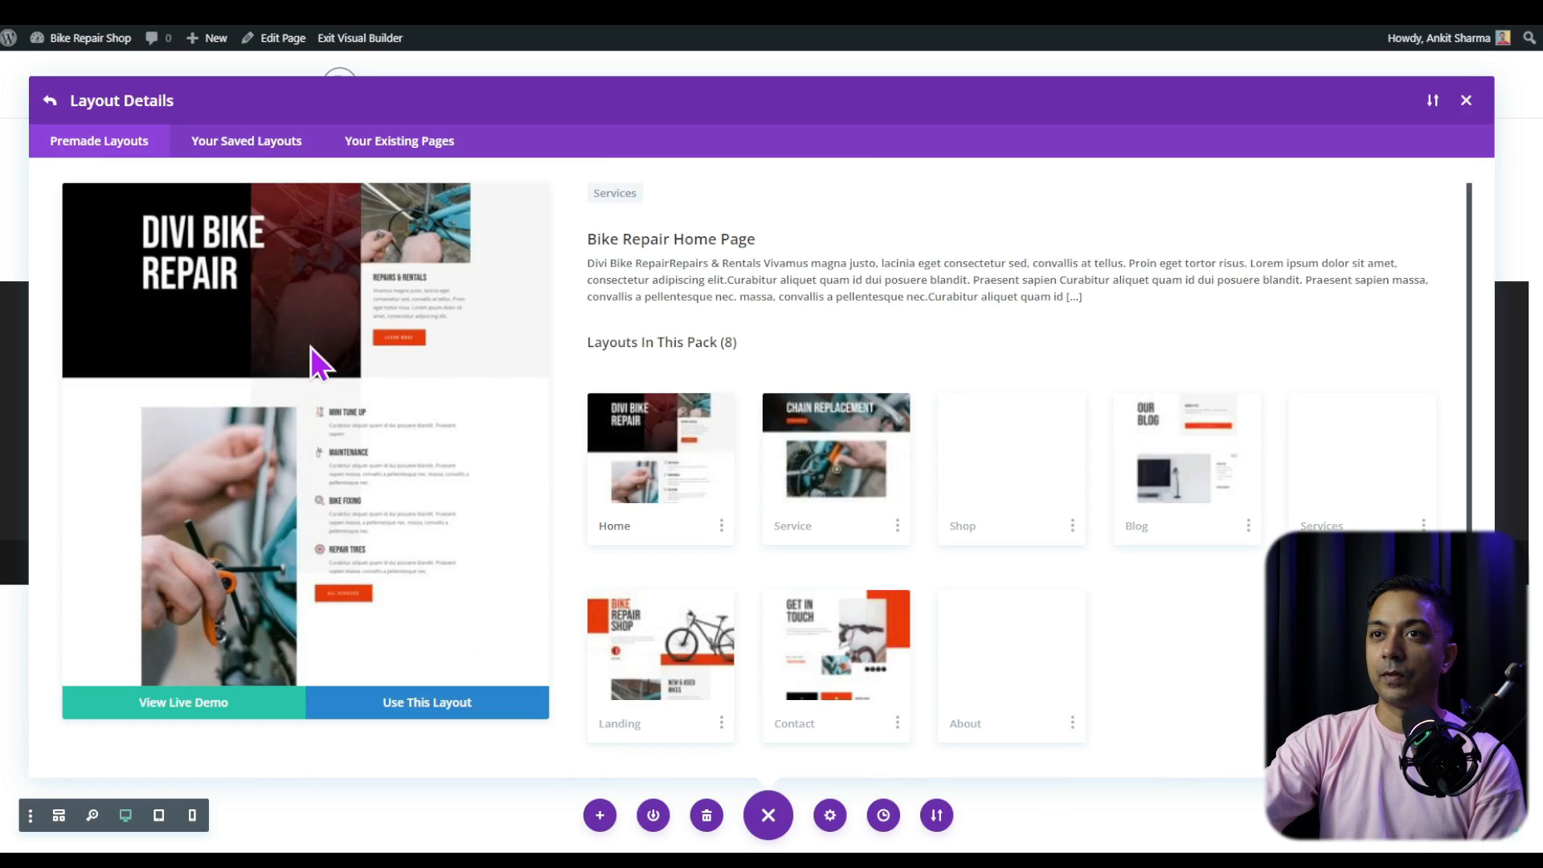
scroll(387, 417, down, 5)
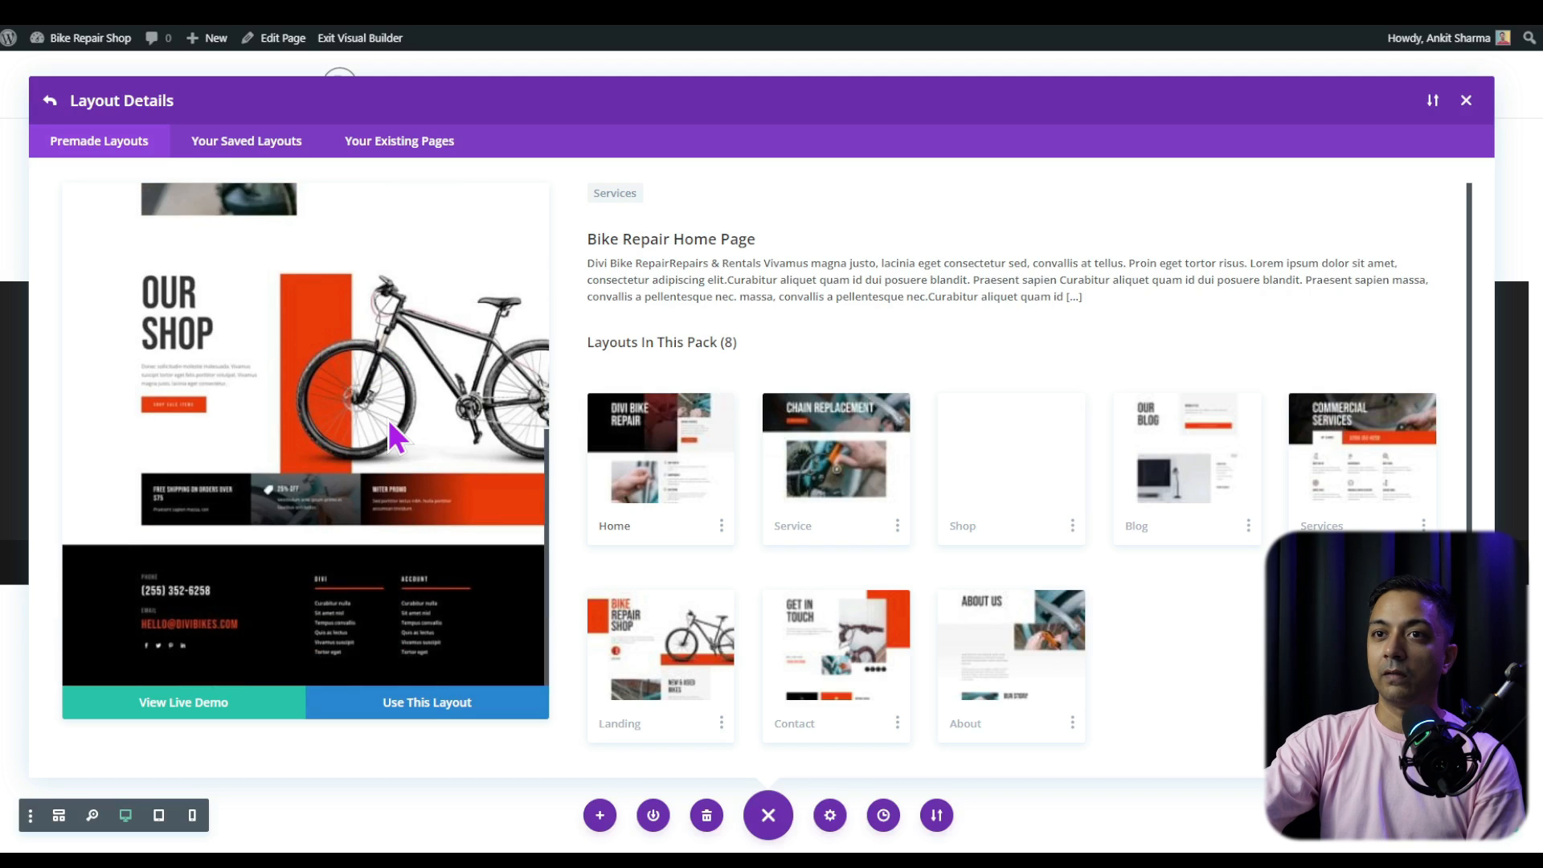
scroll(378, 450, up, 5)
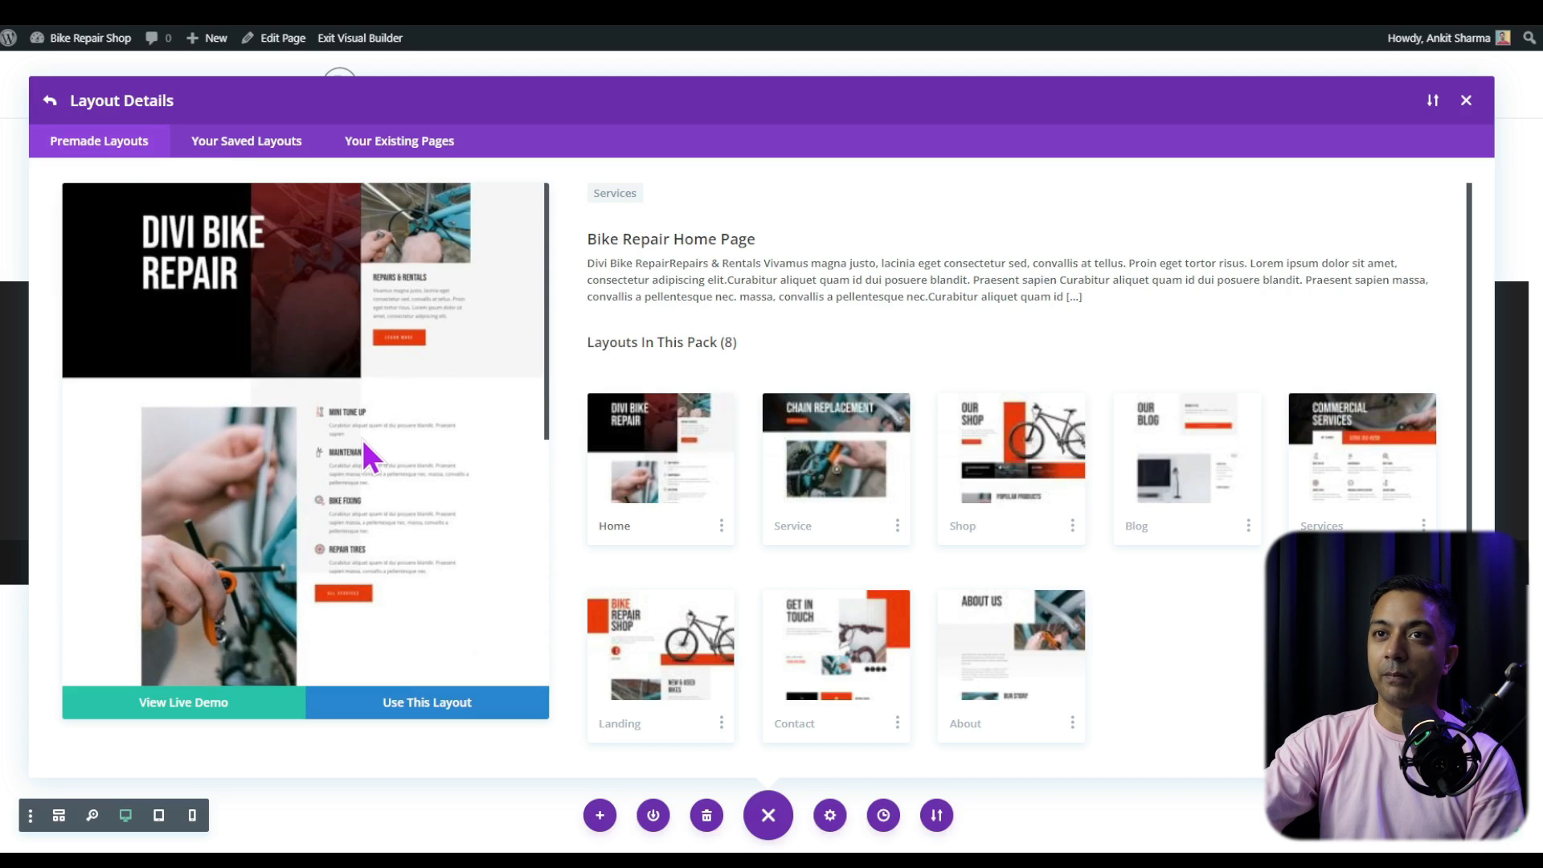
View the live demo of the Bike Repair Home Page layout and look through its sections.
click(197, 707)
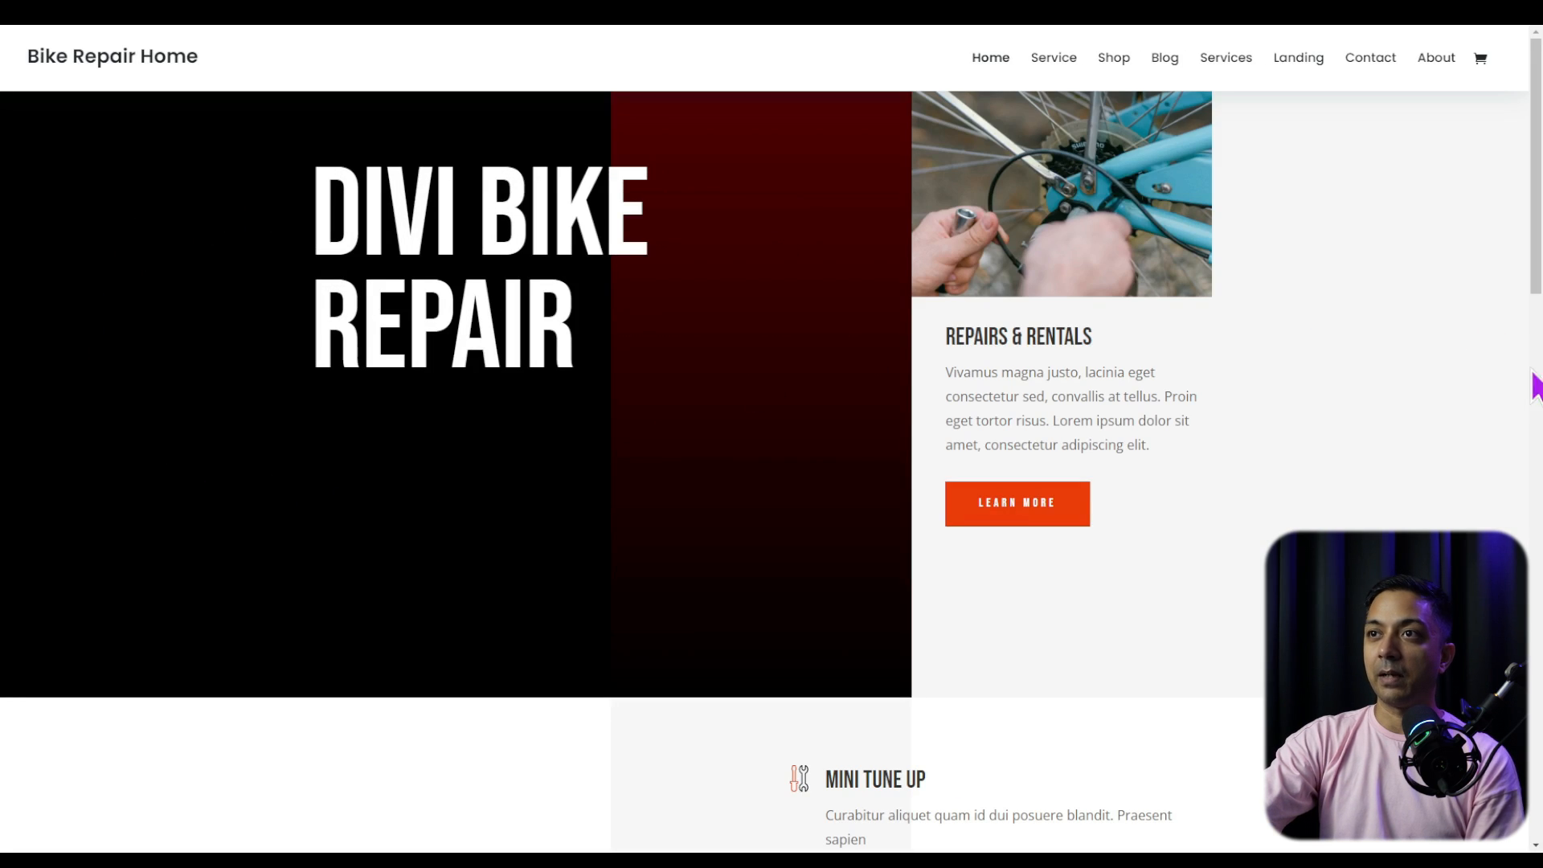
scroll(1347, 397, down, 10)
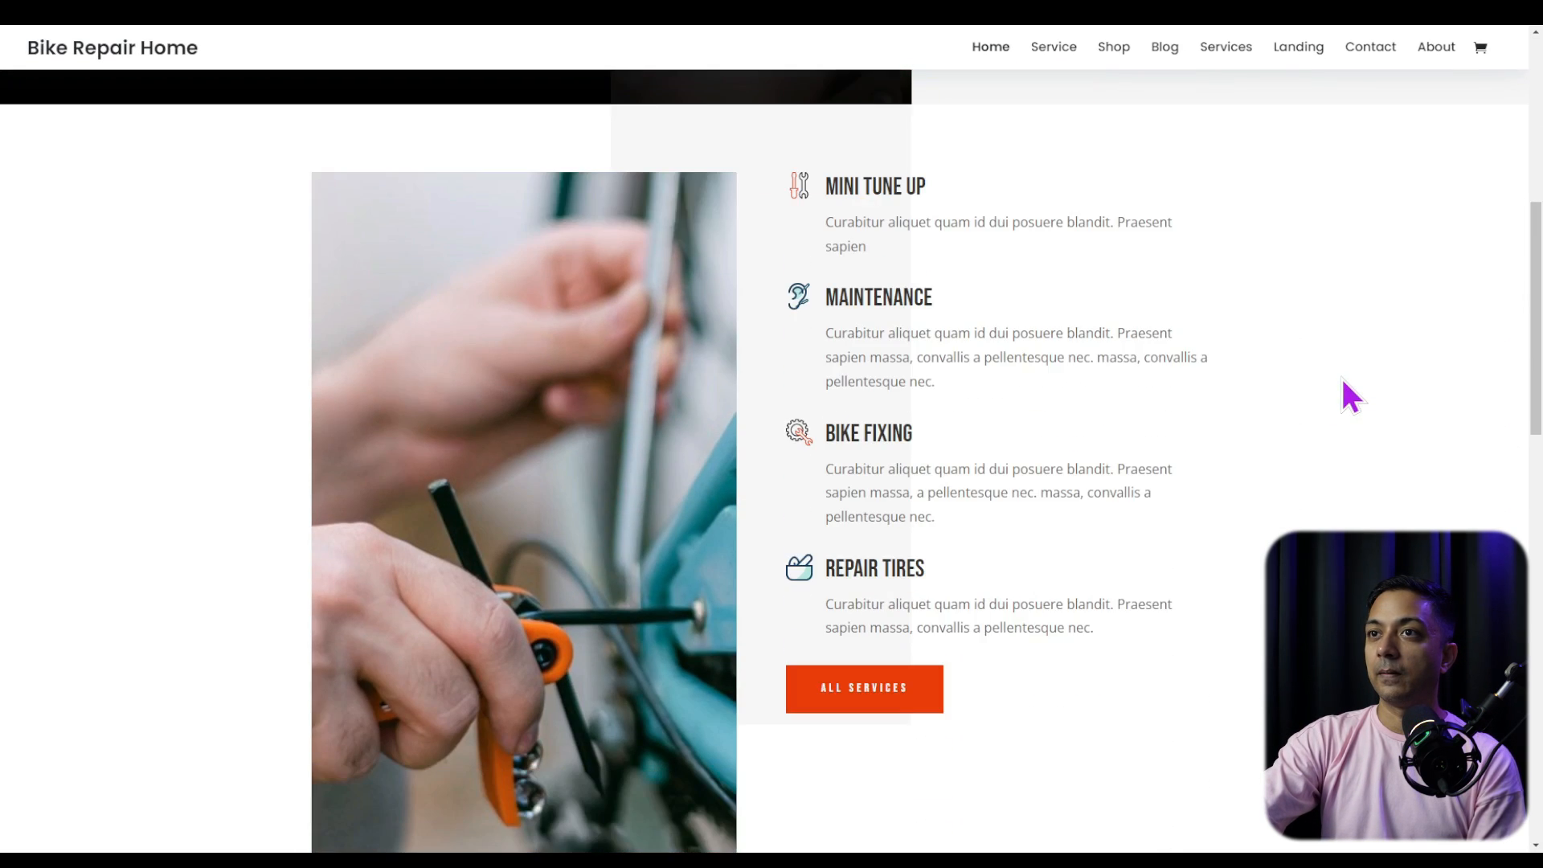
scroll(1342, 386, down, 8)
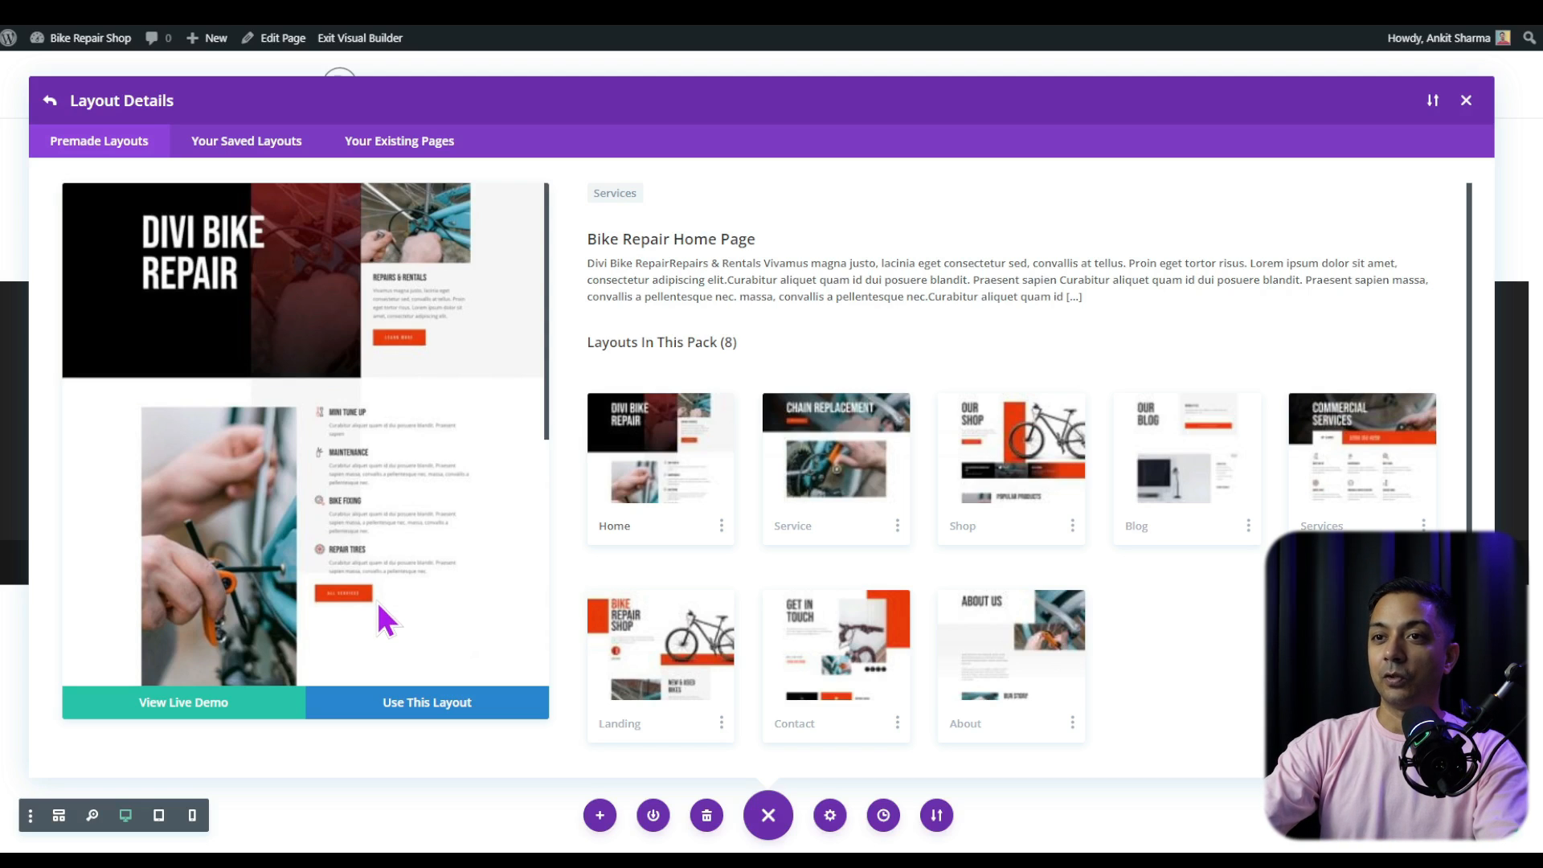
Apply the Bike Repair Home Page layout to the Home page and review the imported sections.
click(454, 723)
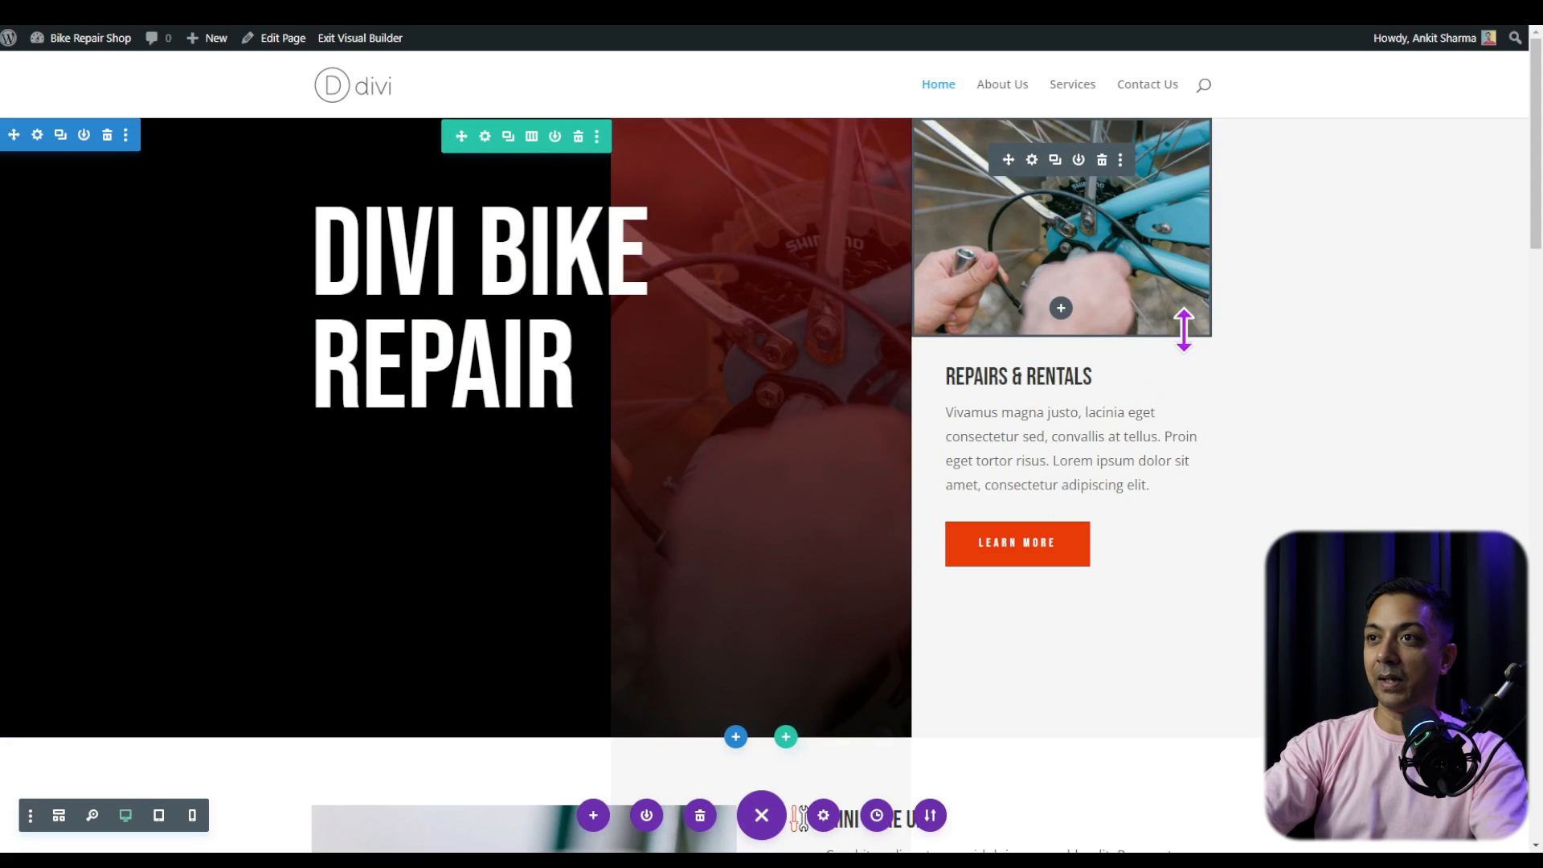
scroll(1537, 156, down, 5)
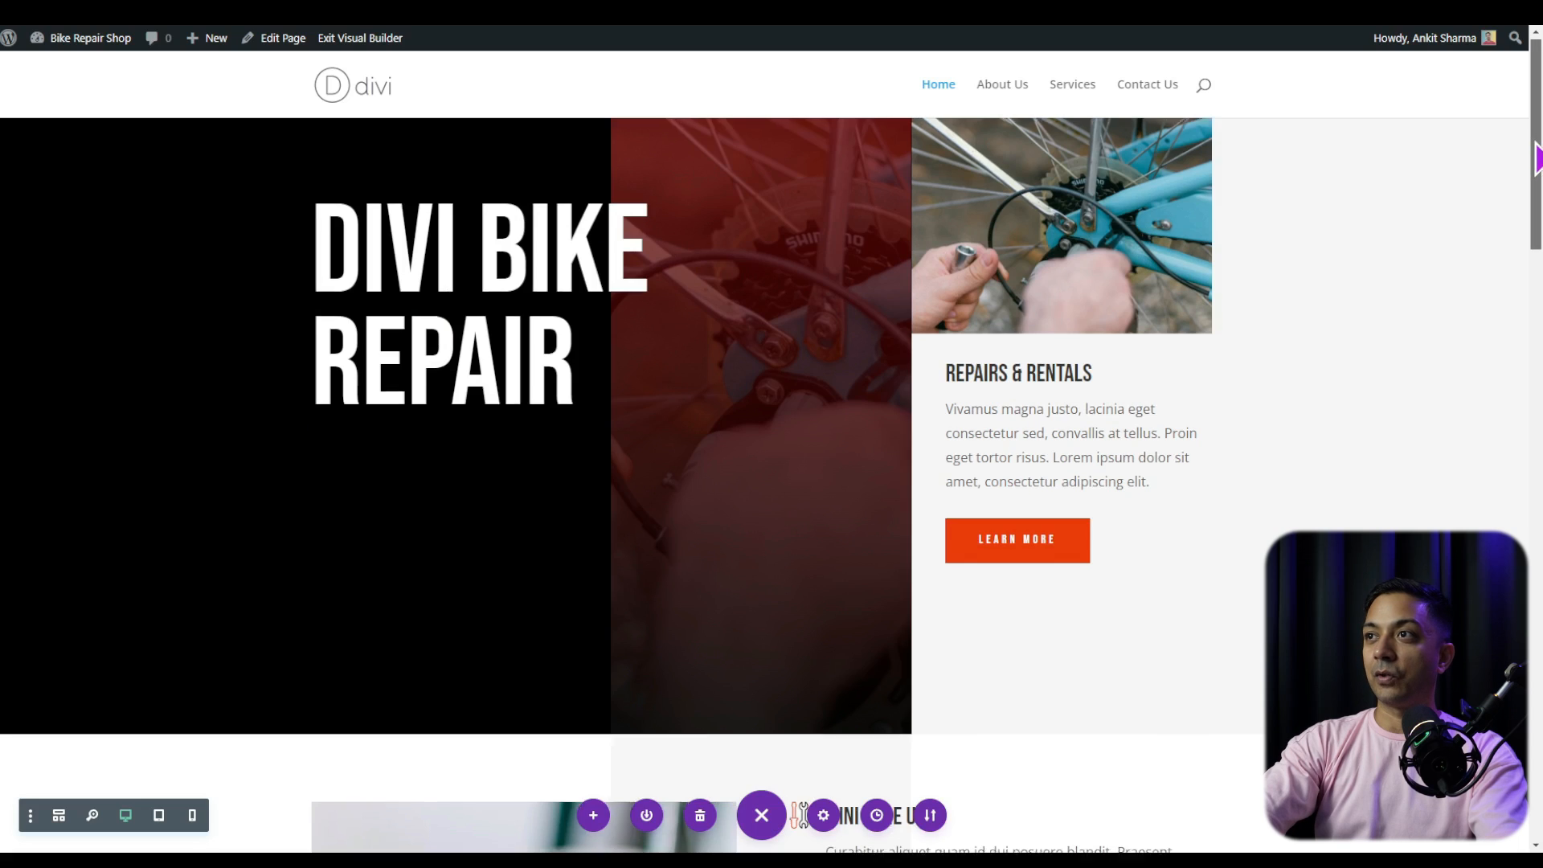
scroll(1537, 241, down, 10)
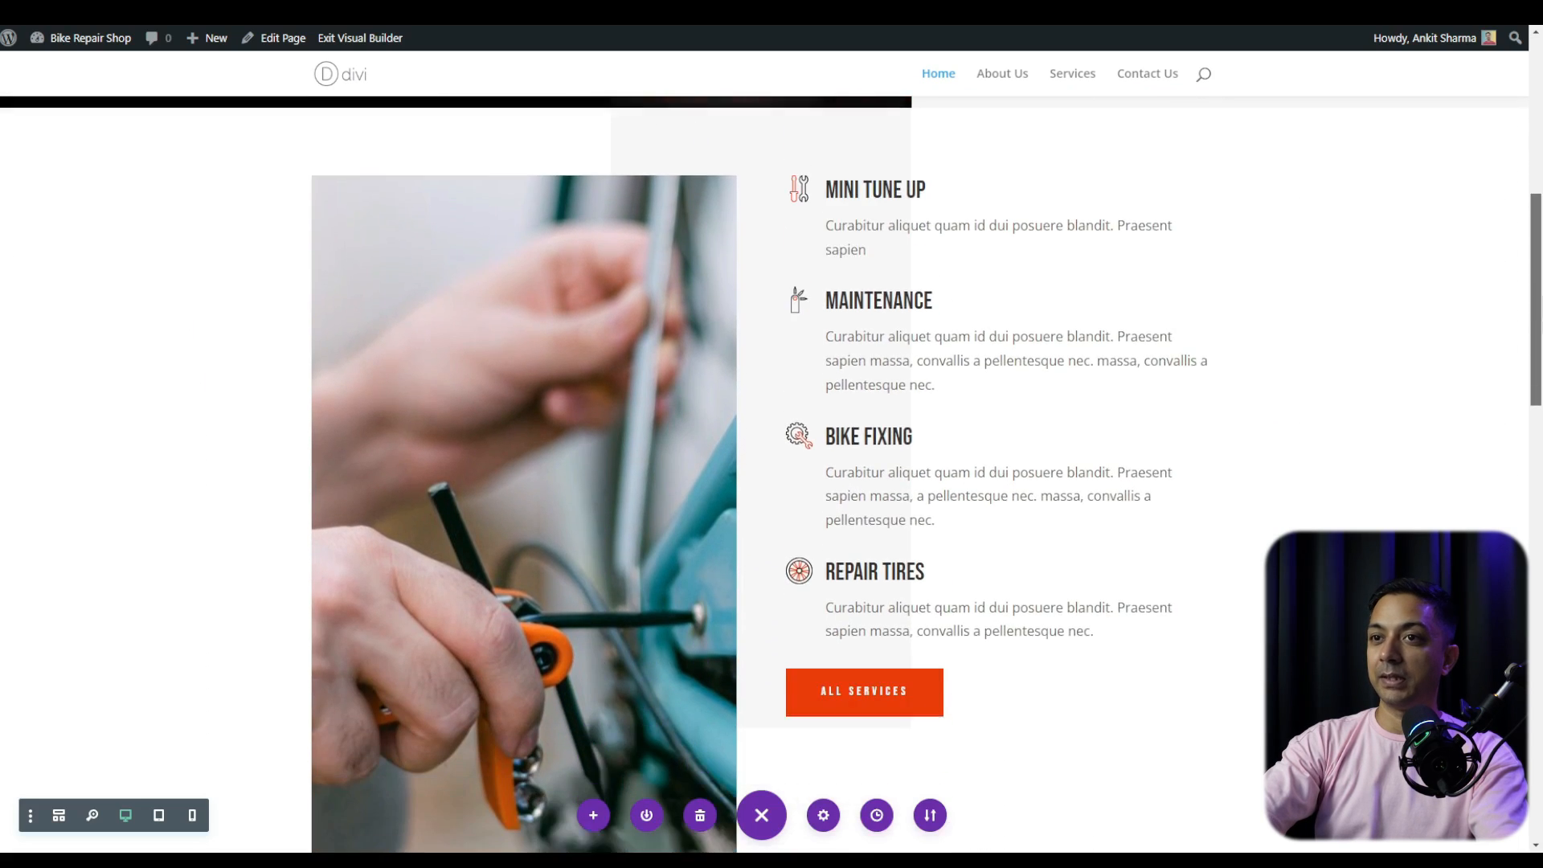
scroll(772, 474, down, 7)
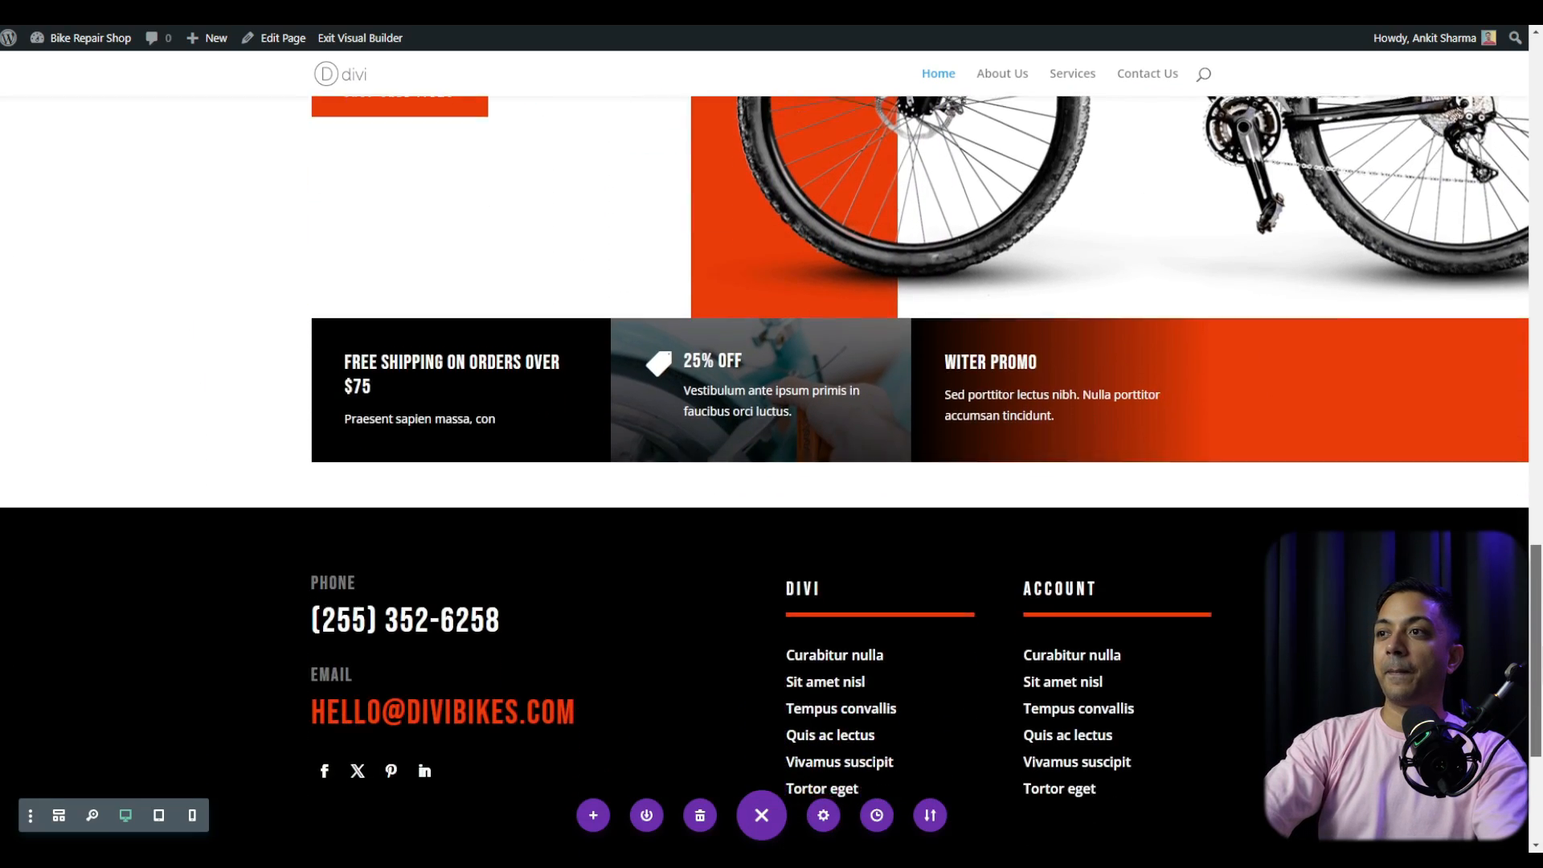
drag(1536, 713, 1536, 145)
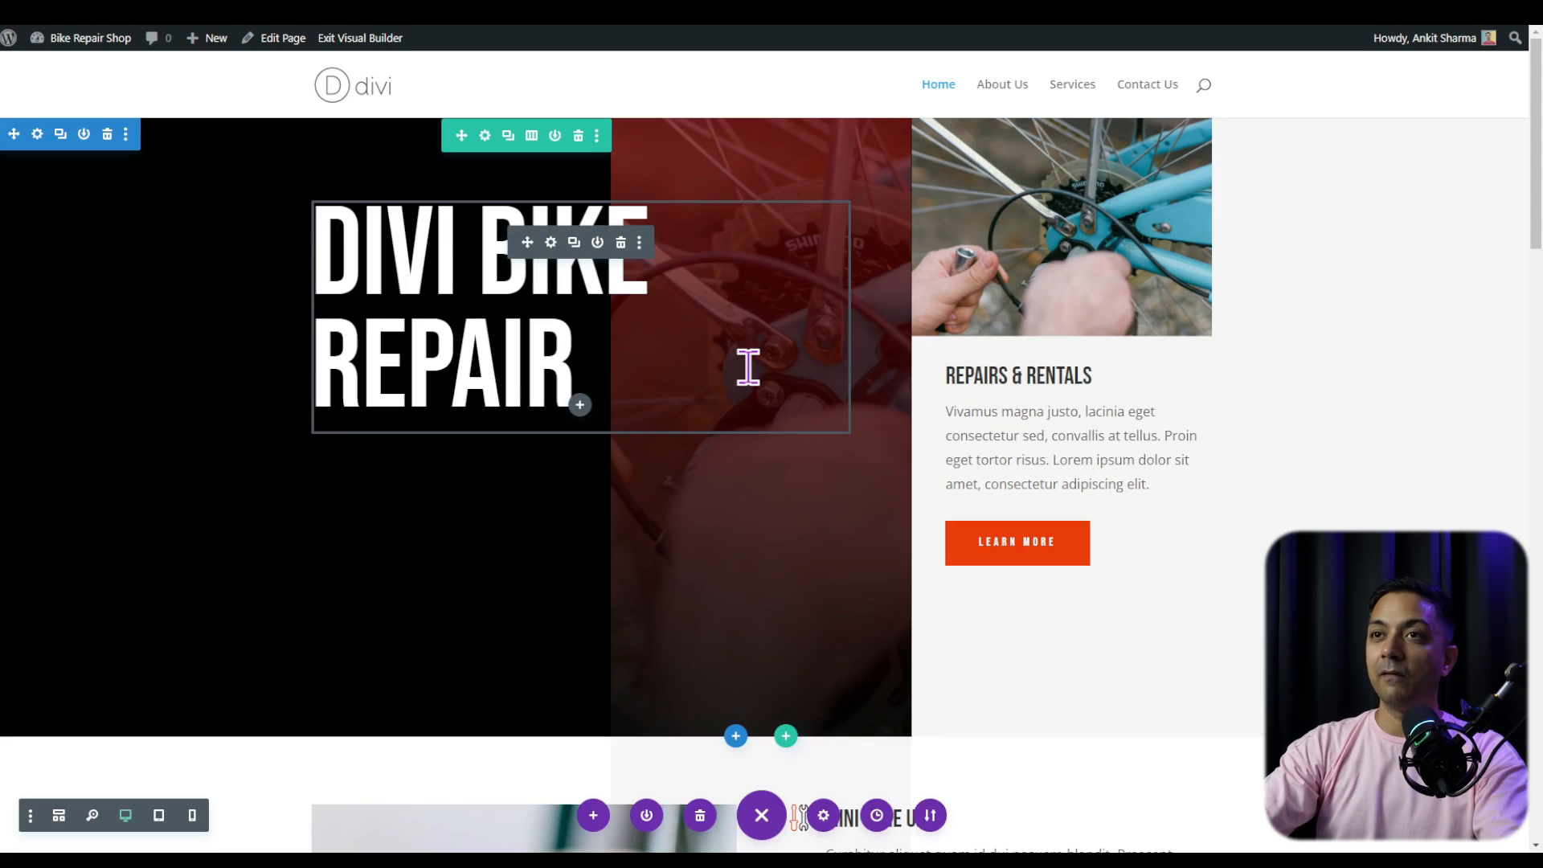
Copy the black contact and links section at the end of the Home page and delete it from the page.
scroll(748, 368, down, 5)
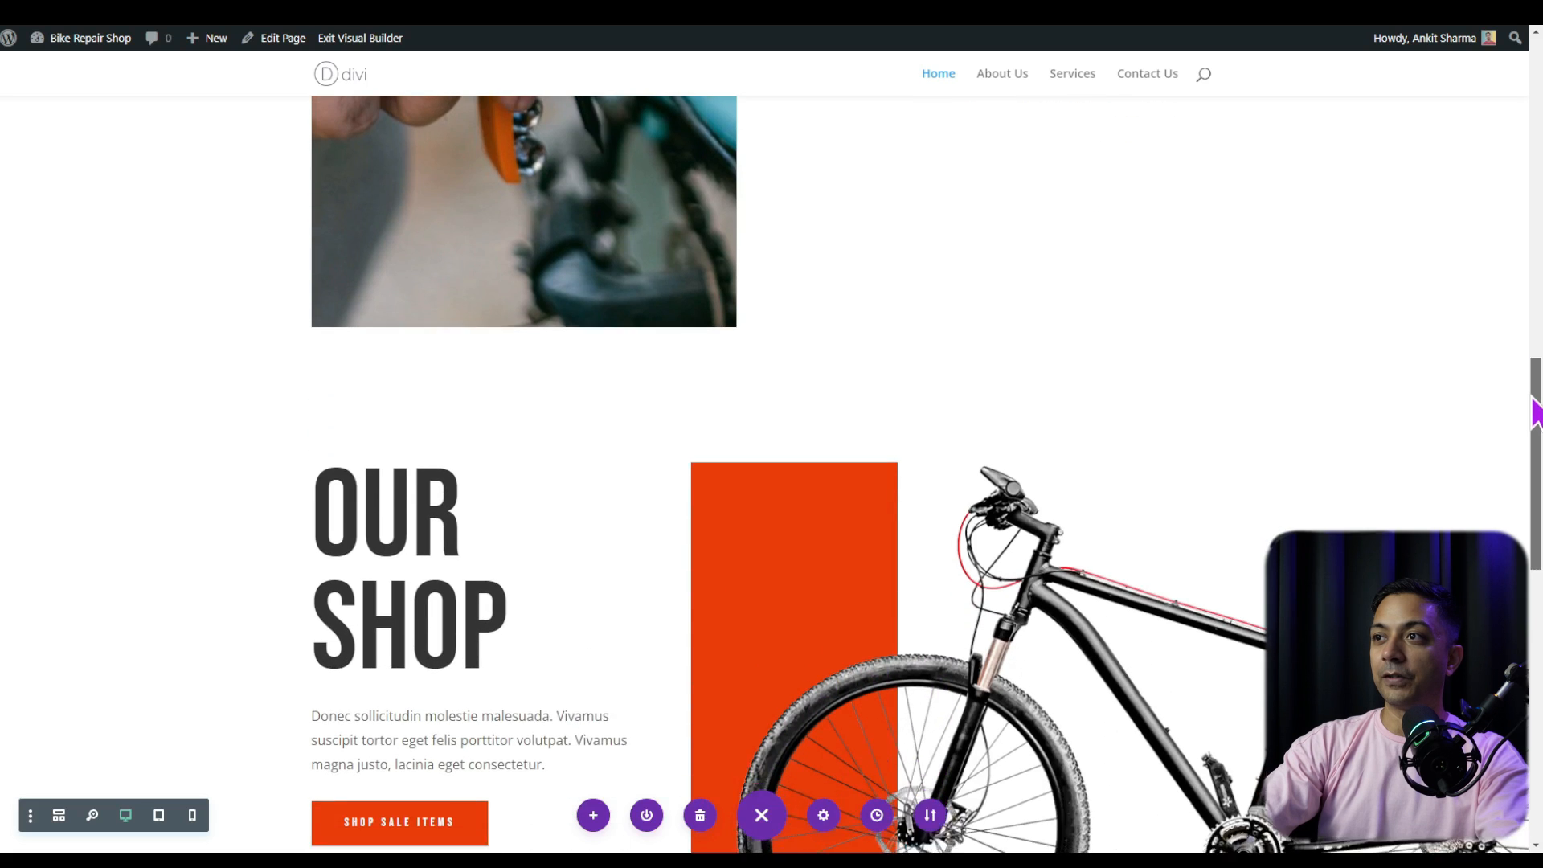
scroll(764, 442, down, 10)
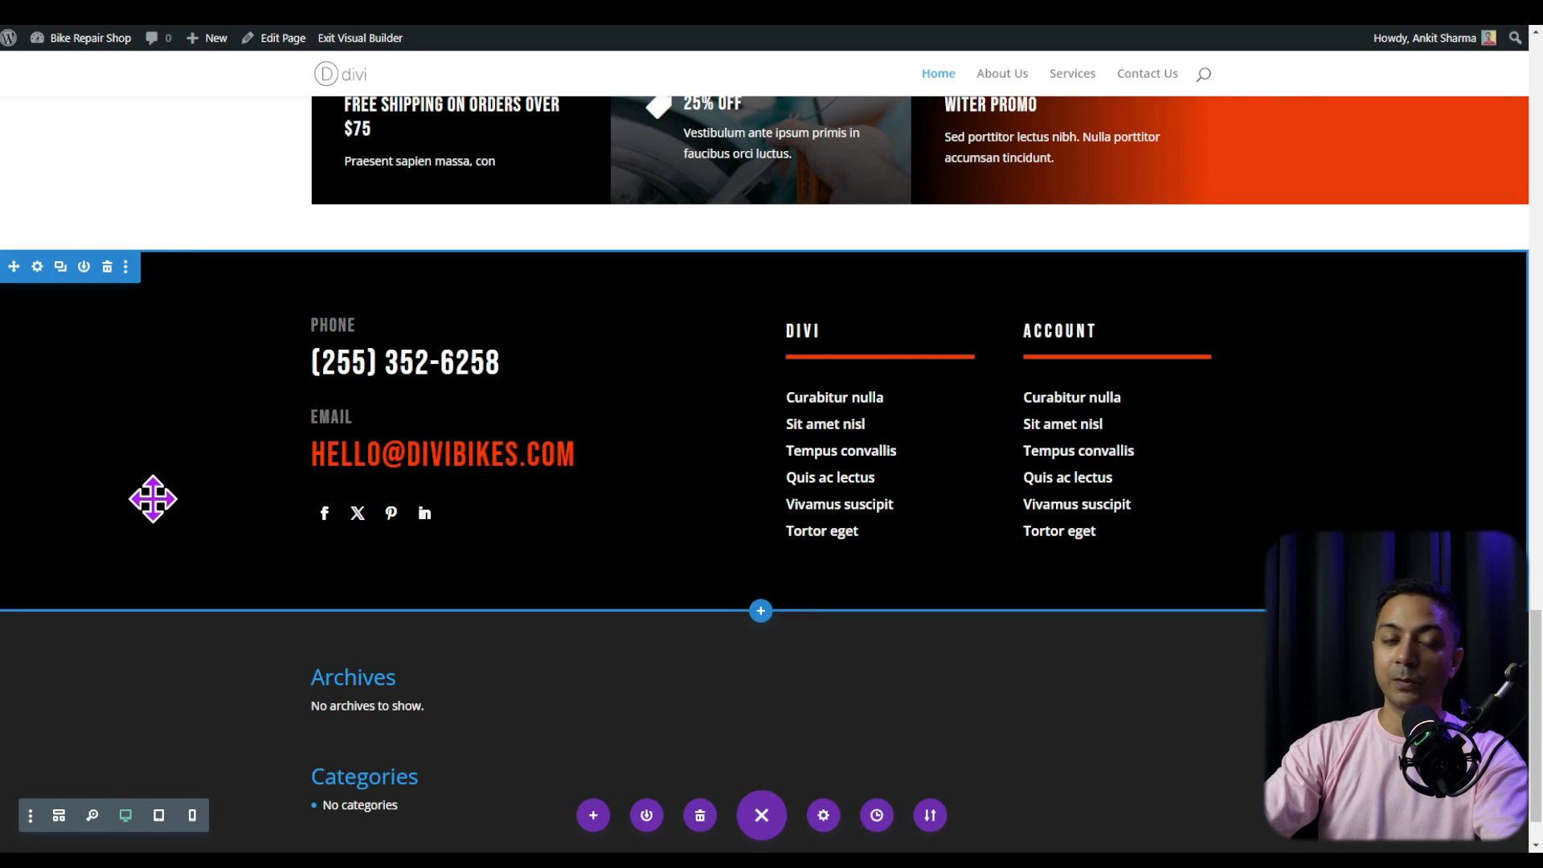
scroll(398, 543, down, 1)
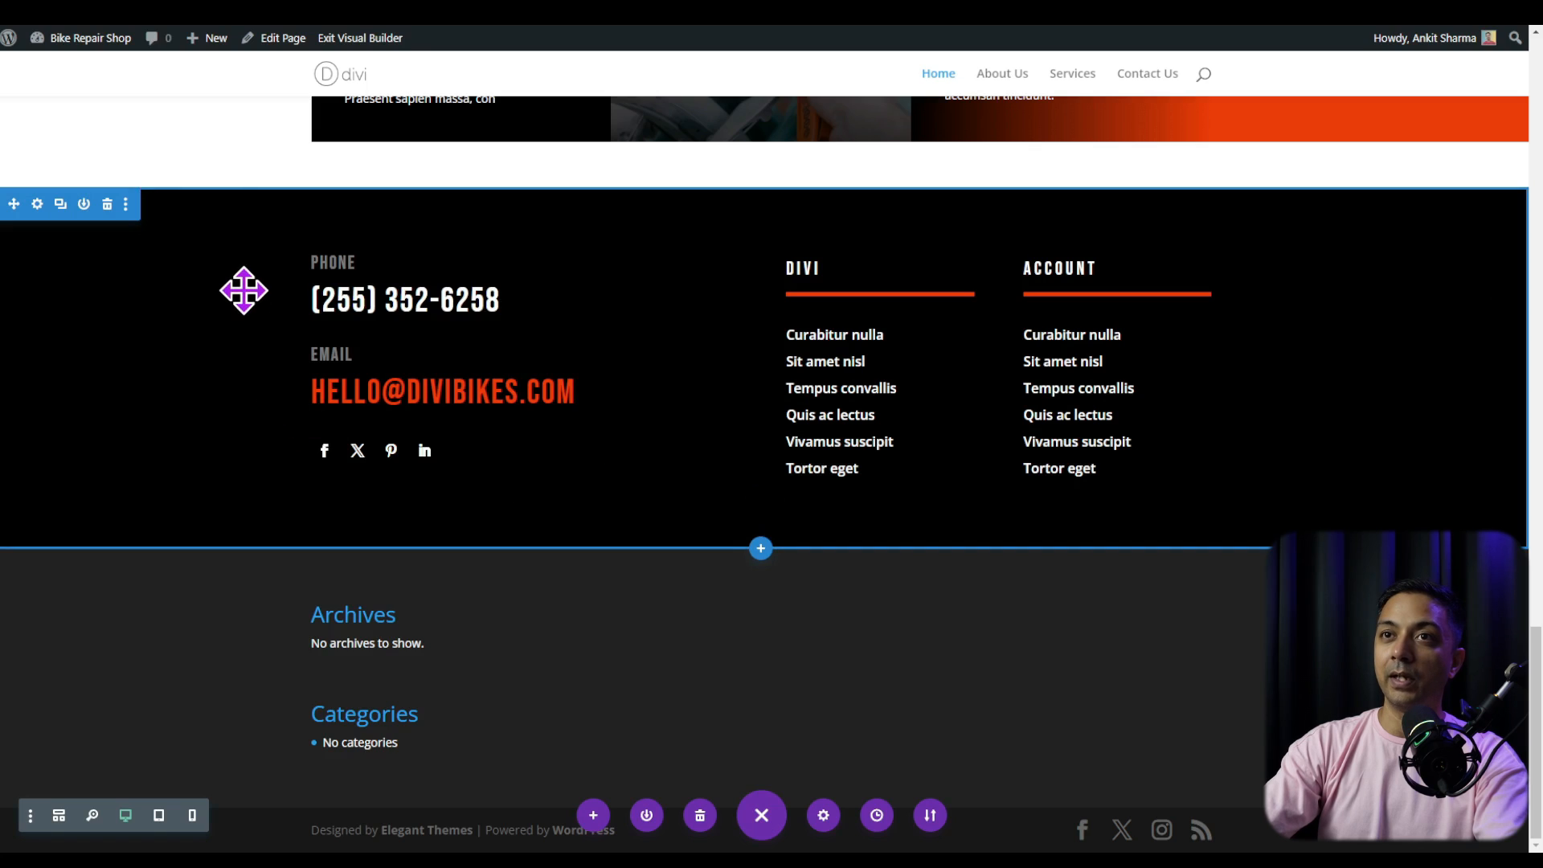
click(126, 206)
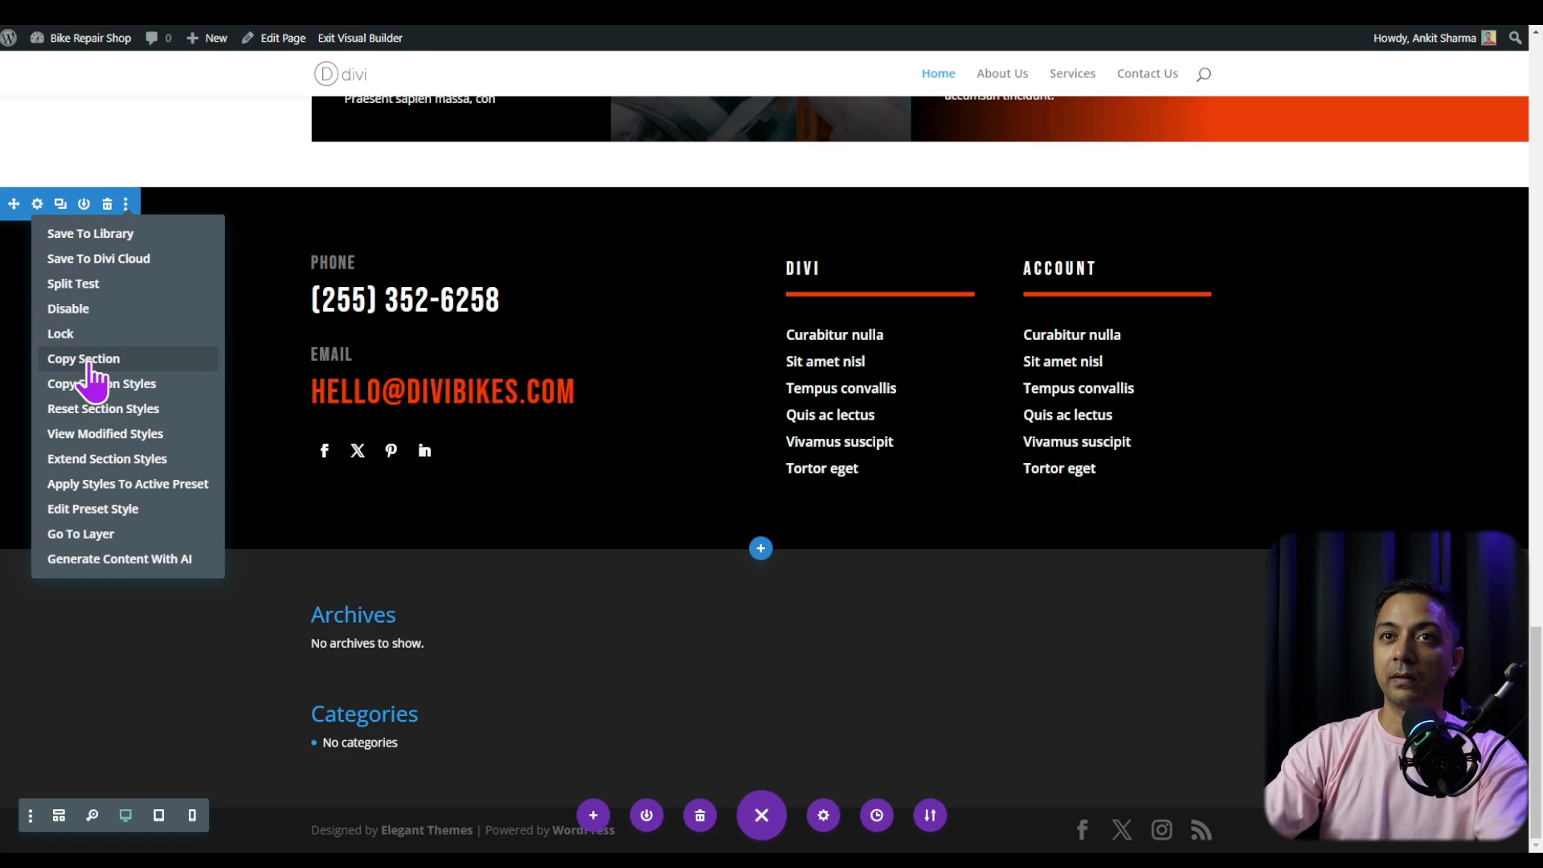
click(90, 363)
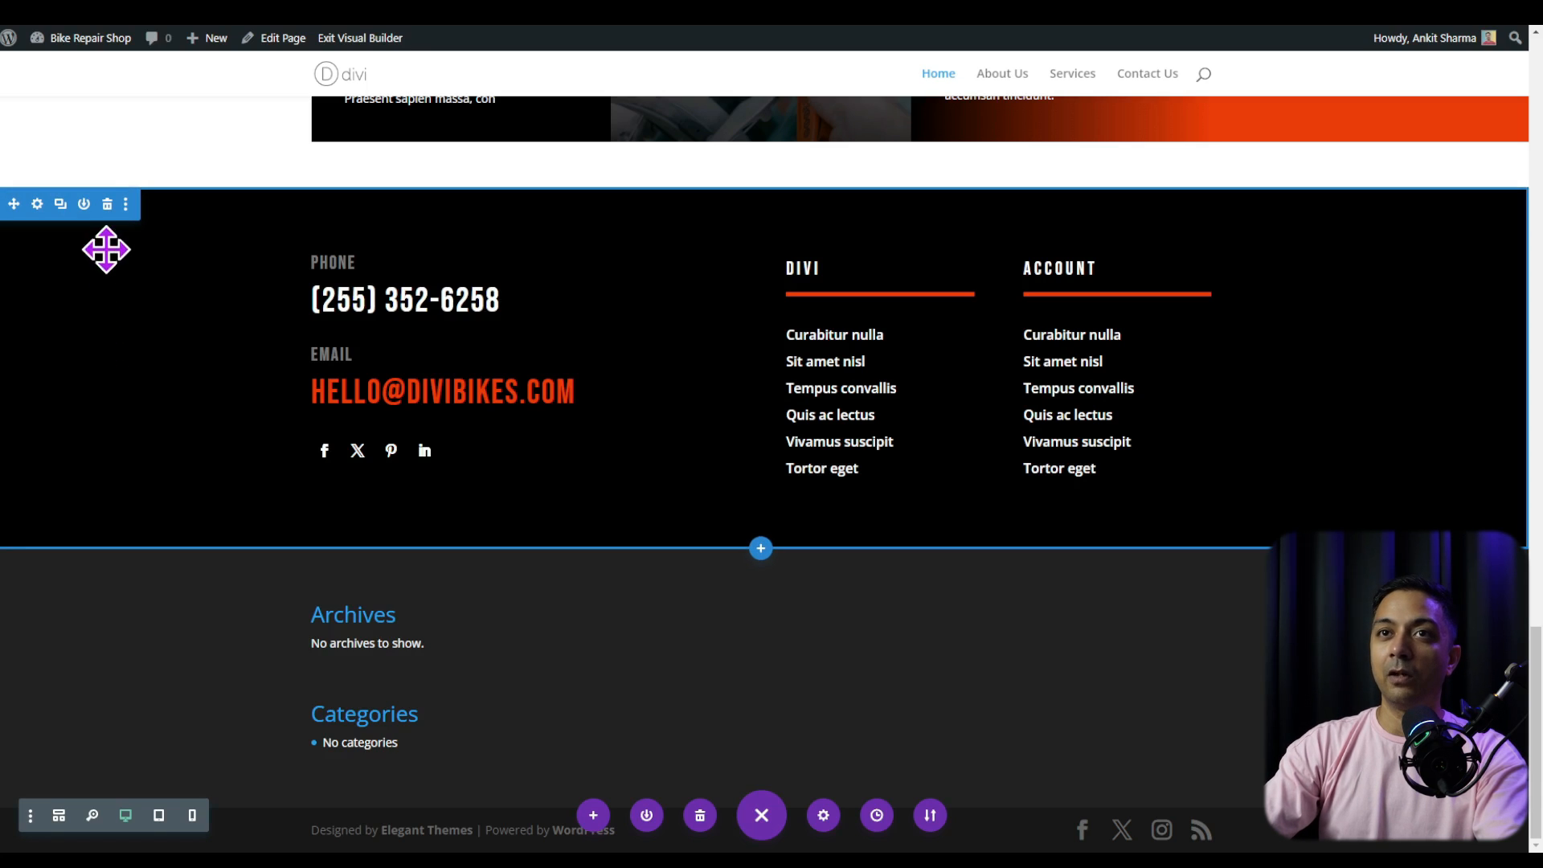
click(108, 204)
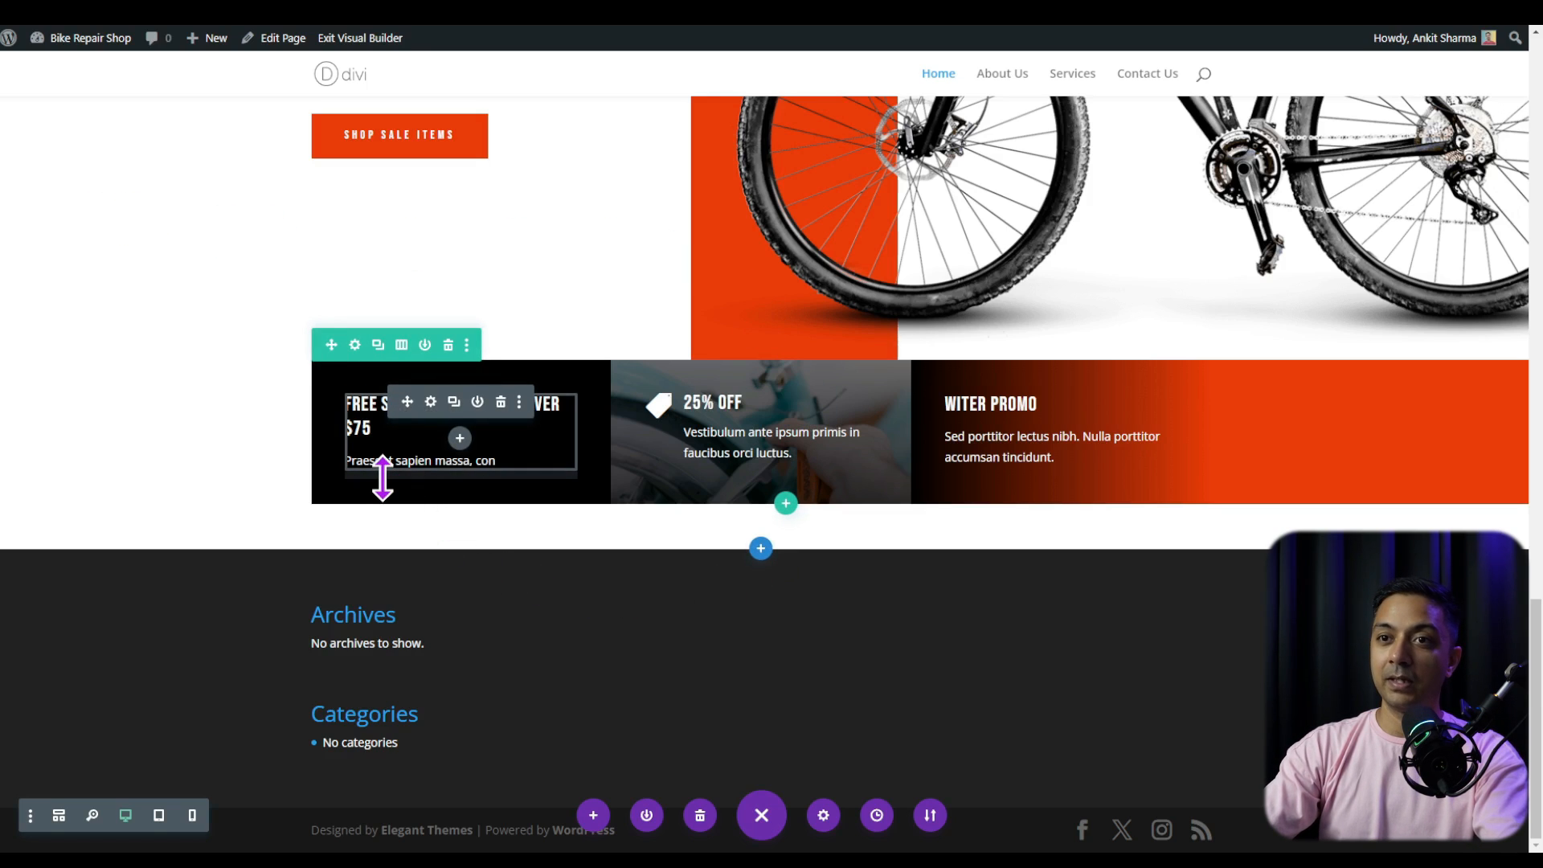
Exit the visual builder and check the Home page on the front end down to its footer.
scroll(686, 503, up, 20)
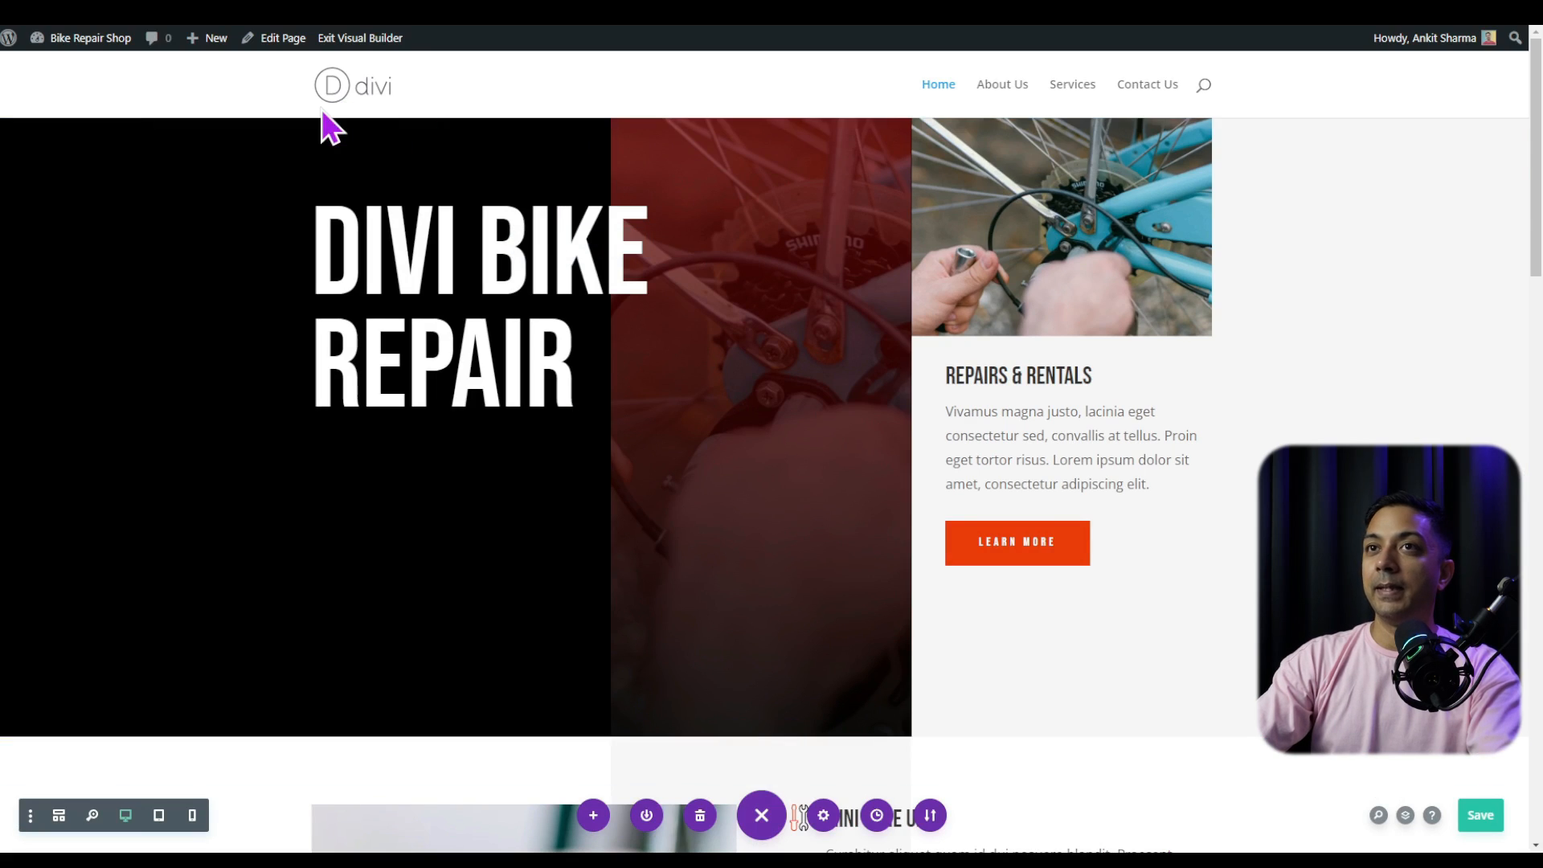
click(380, 43)
scroll(765, 531, down, 10)
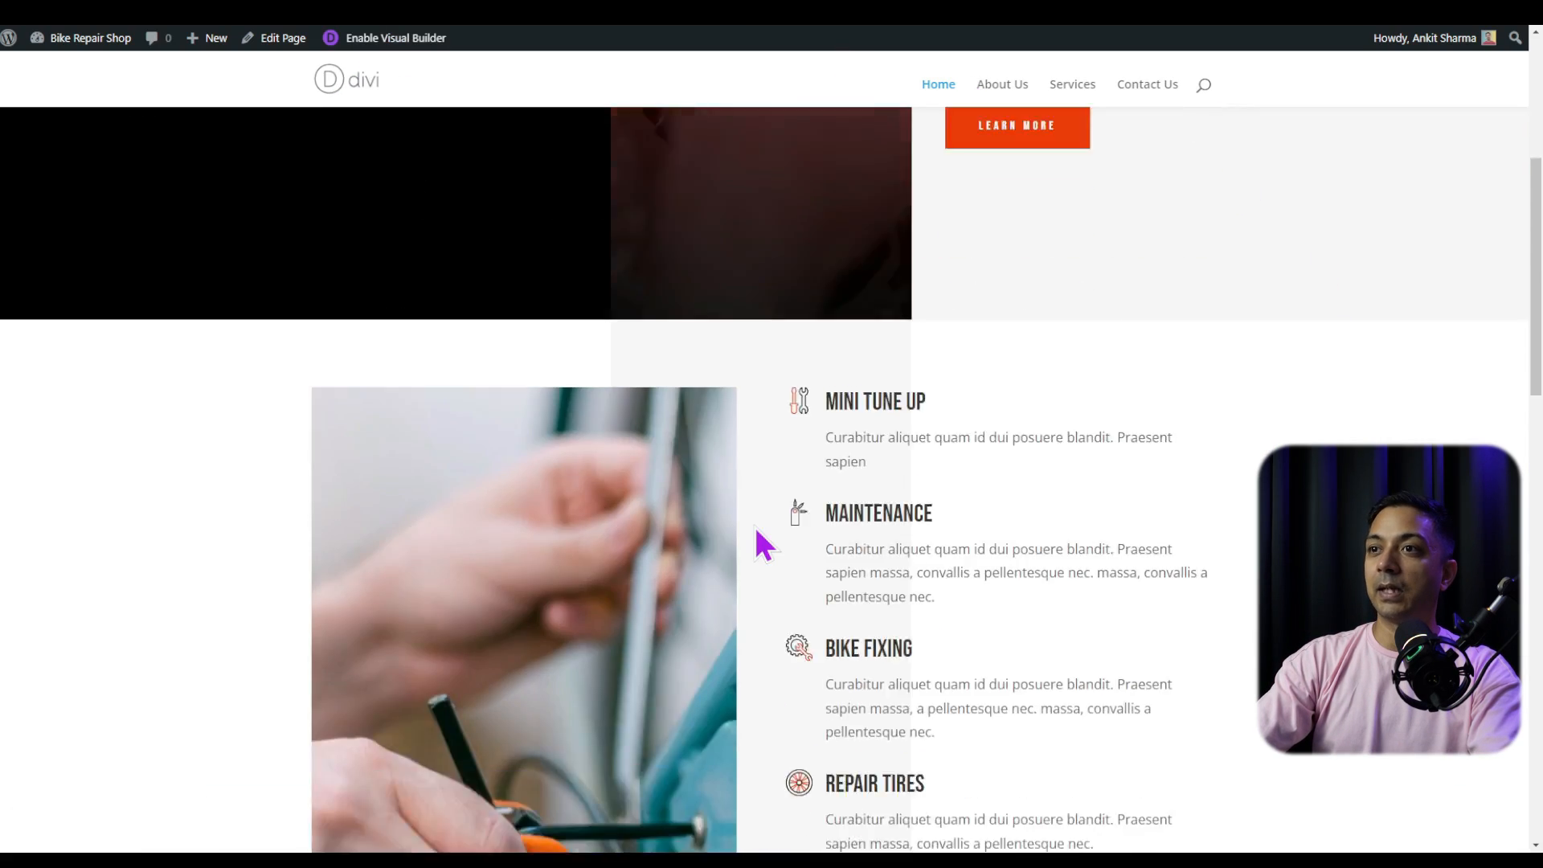
scroll(770, 530, down, 8)
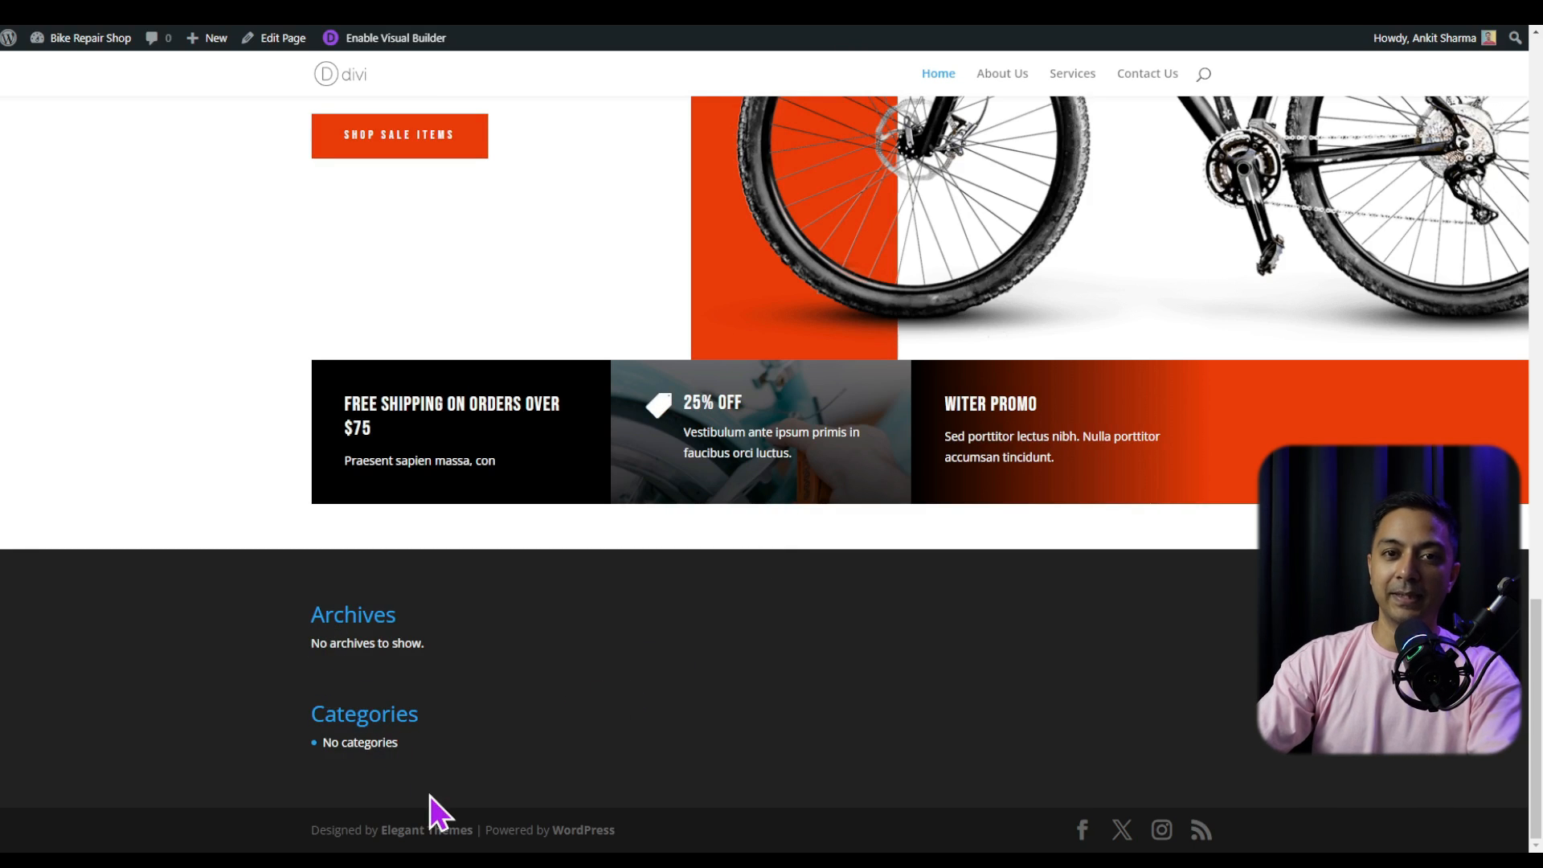
scroll(1096, 758, up, 10)
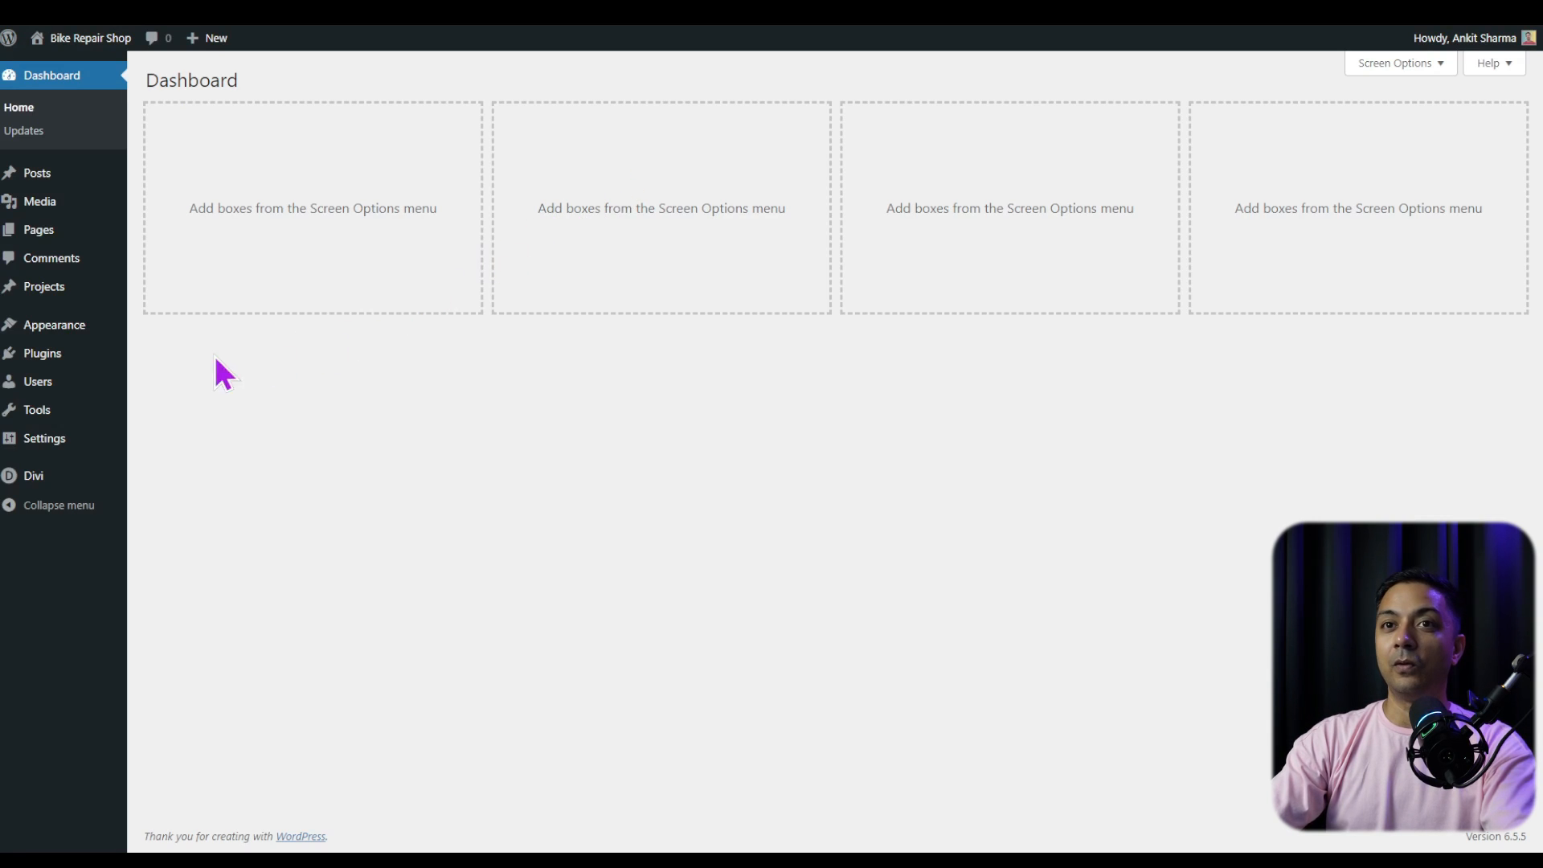
In the Divi Theme Builder, start building a global footer for the Default Website Template.
mouse_move(16, 484)
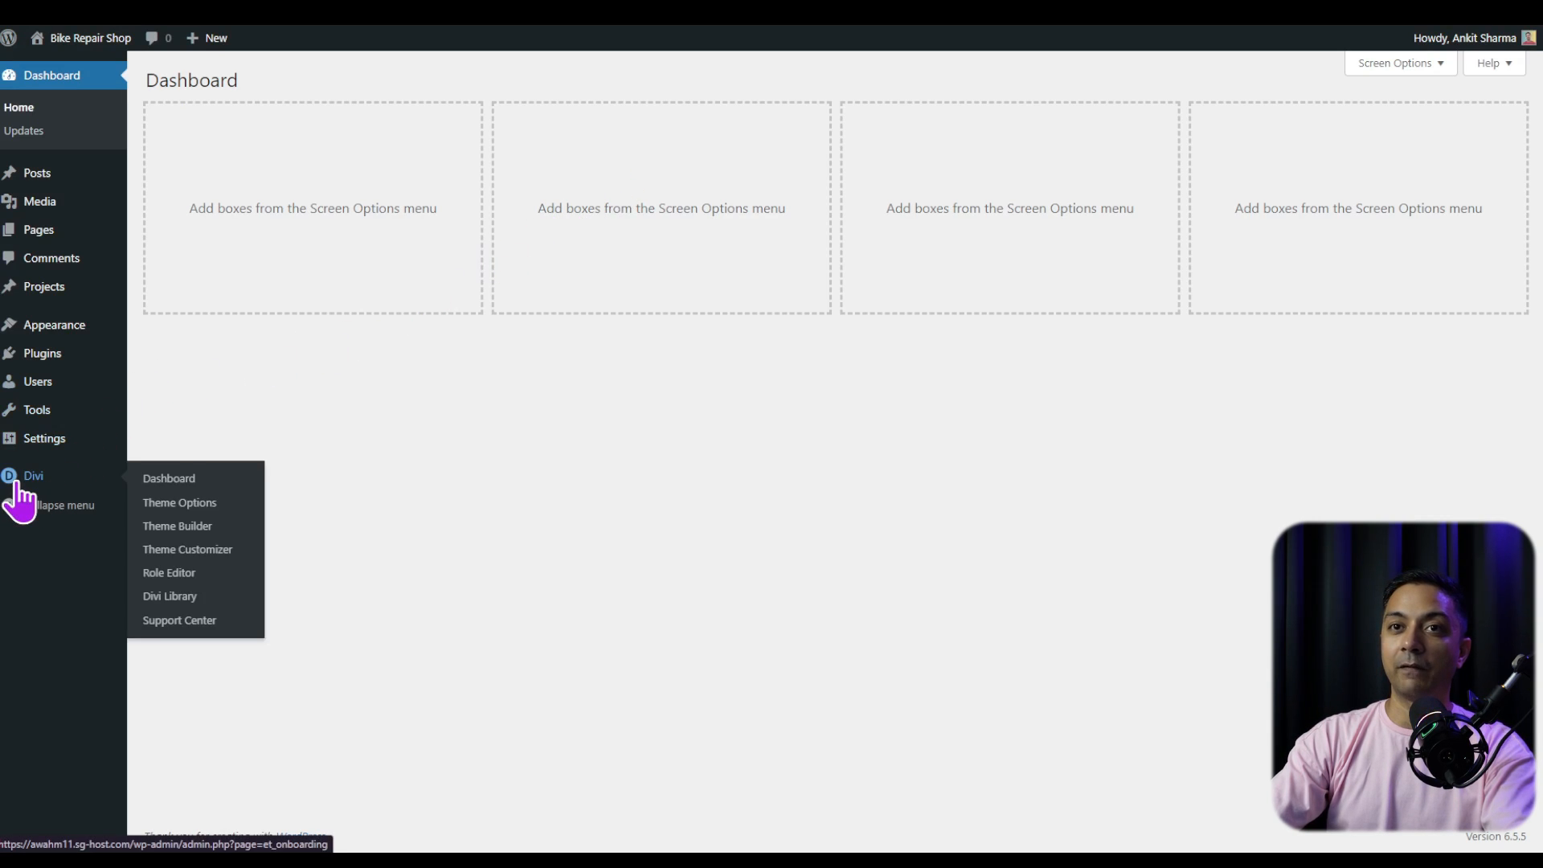
click(187, 528)
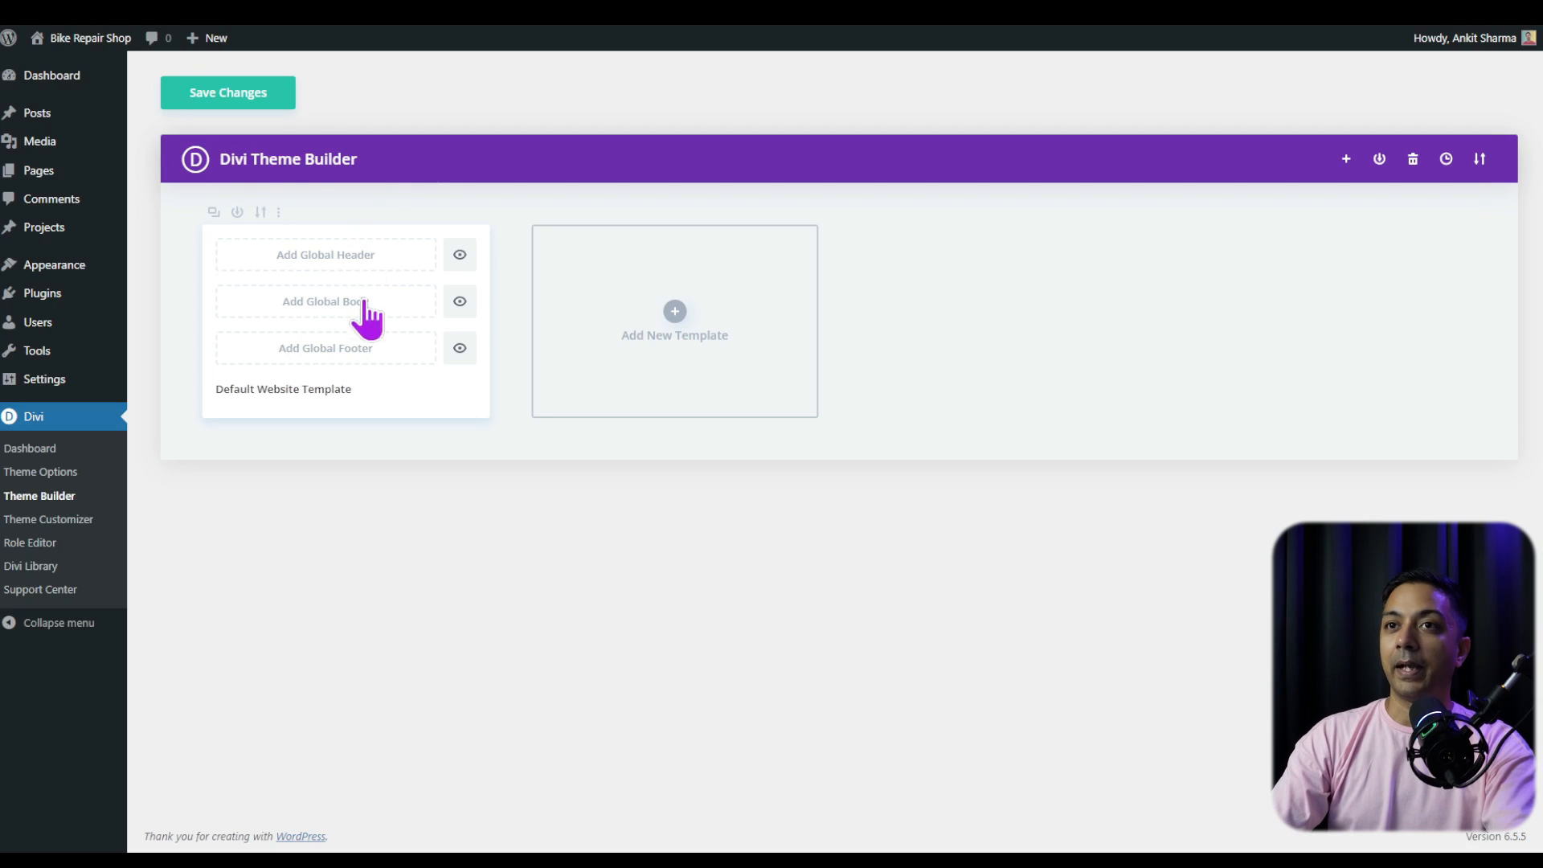
click(351, 353)
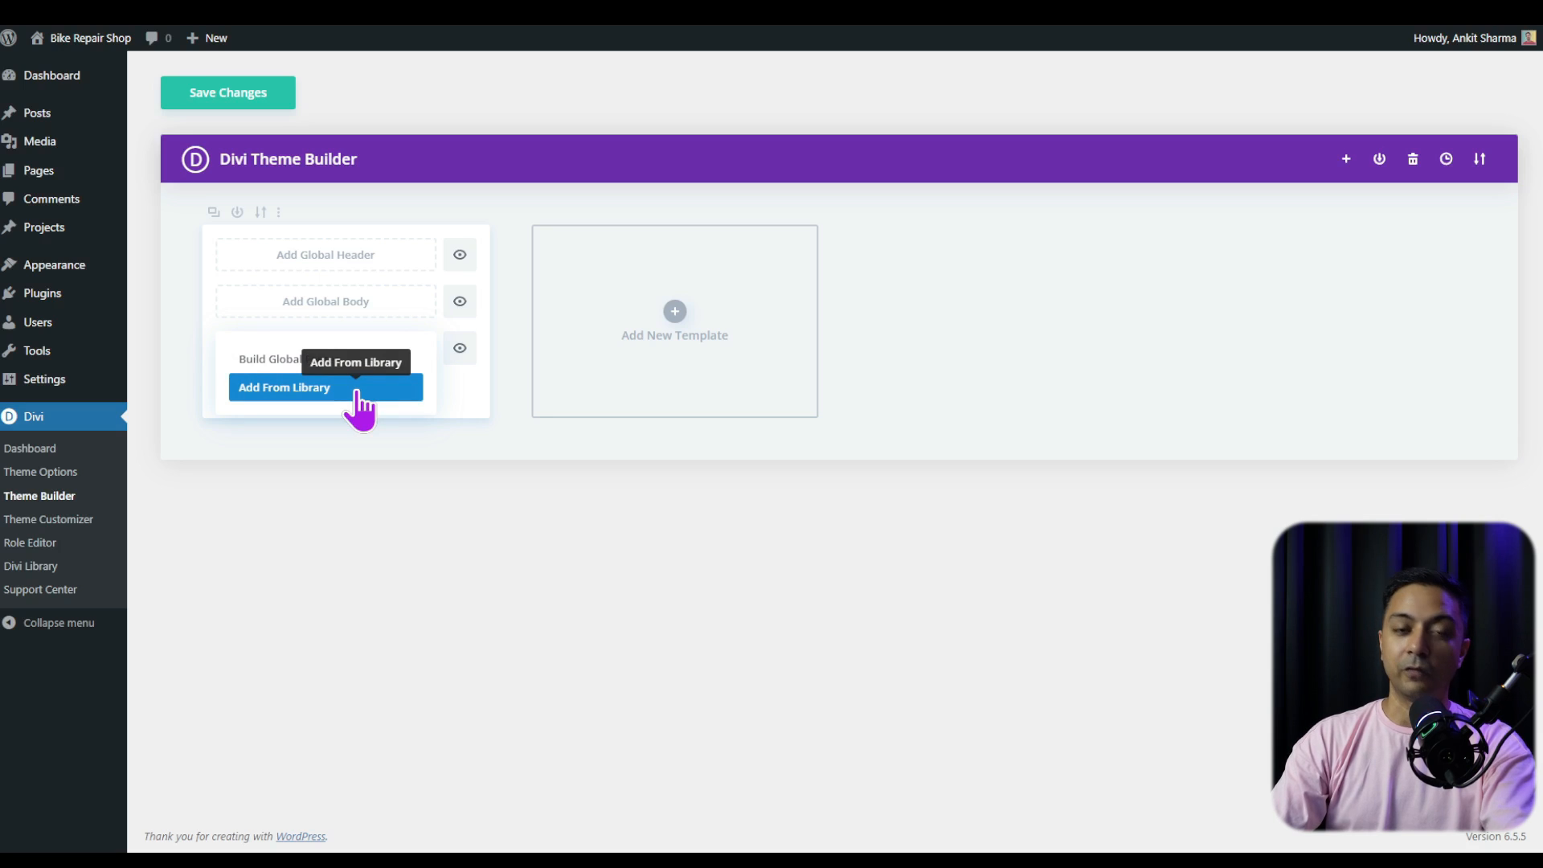
click(259, 370)
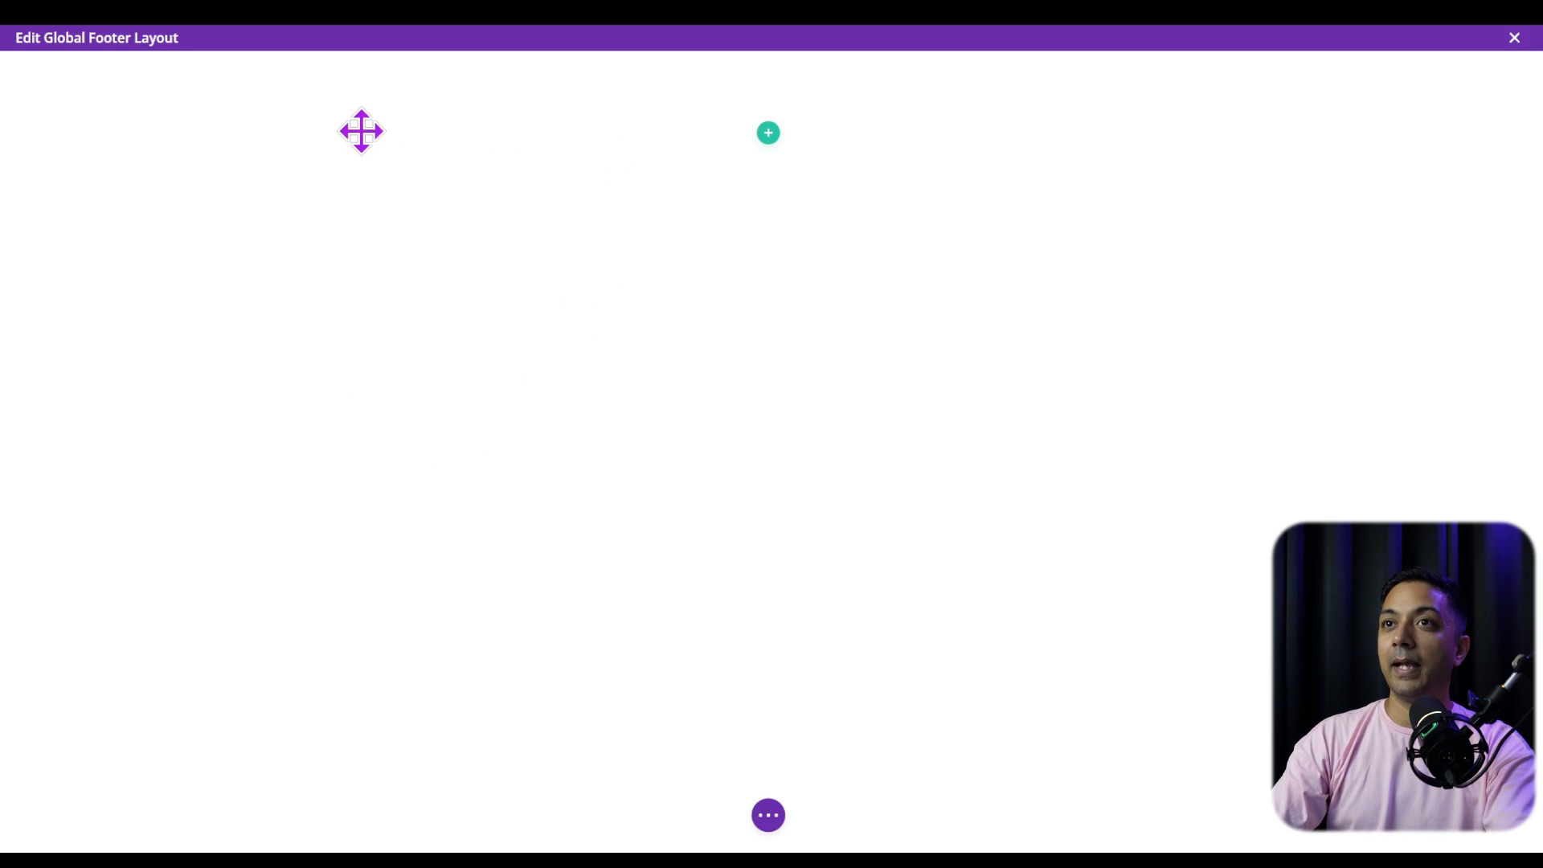
Paste the copied contact and links section into the global footer layout and delete the empty section above it.
right_click(243, 102)
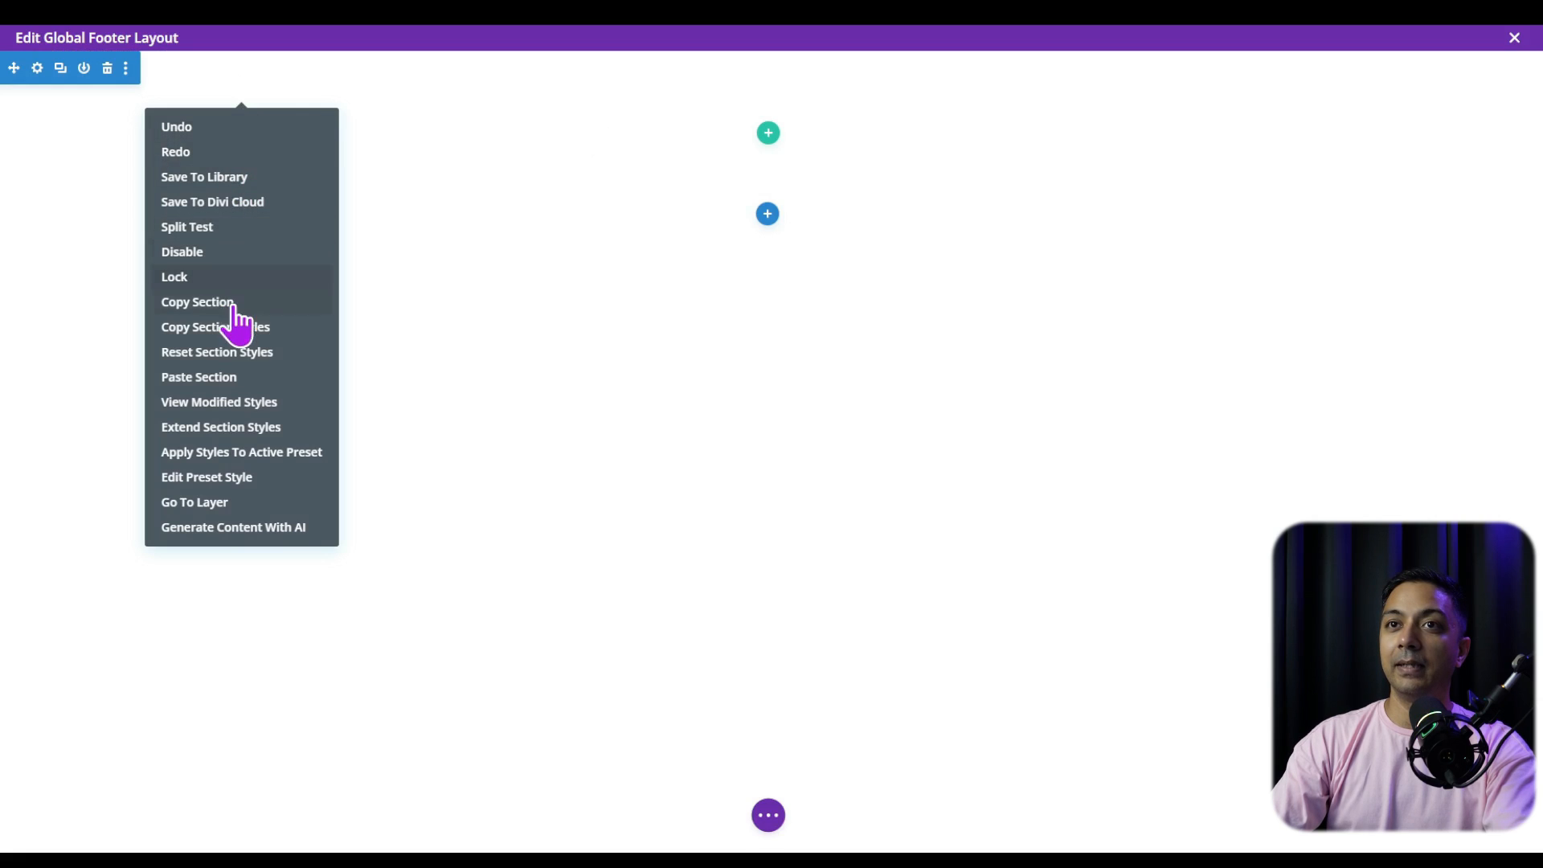
click(213, 386)
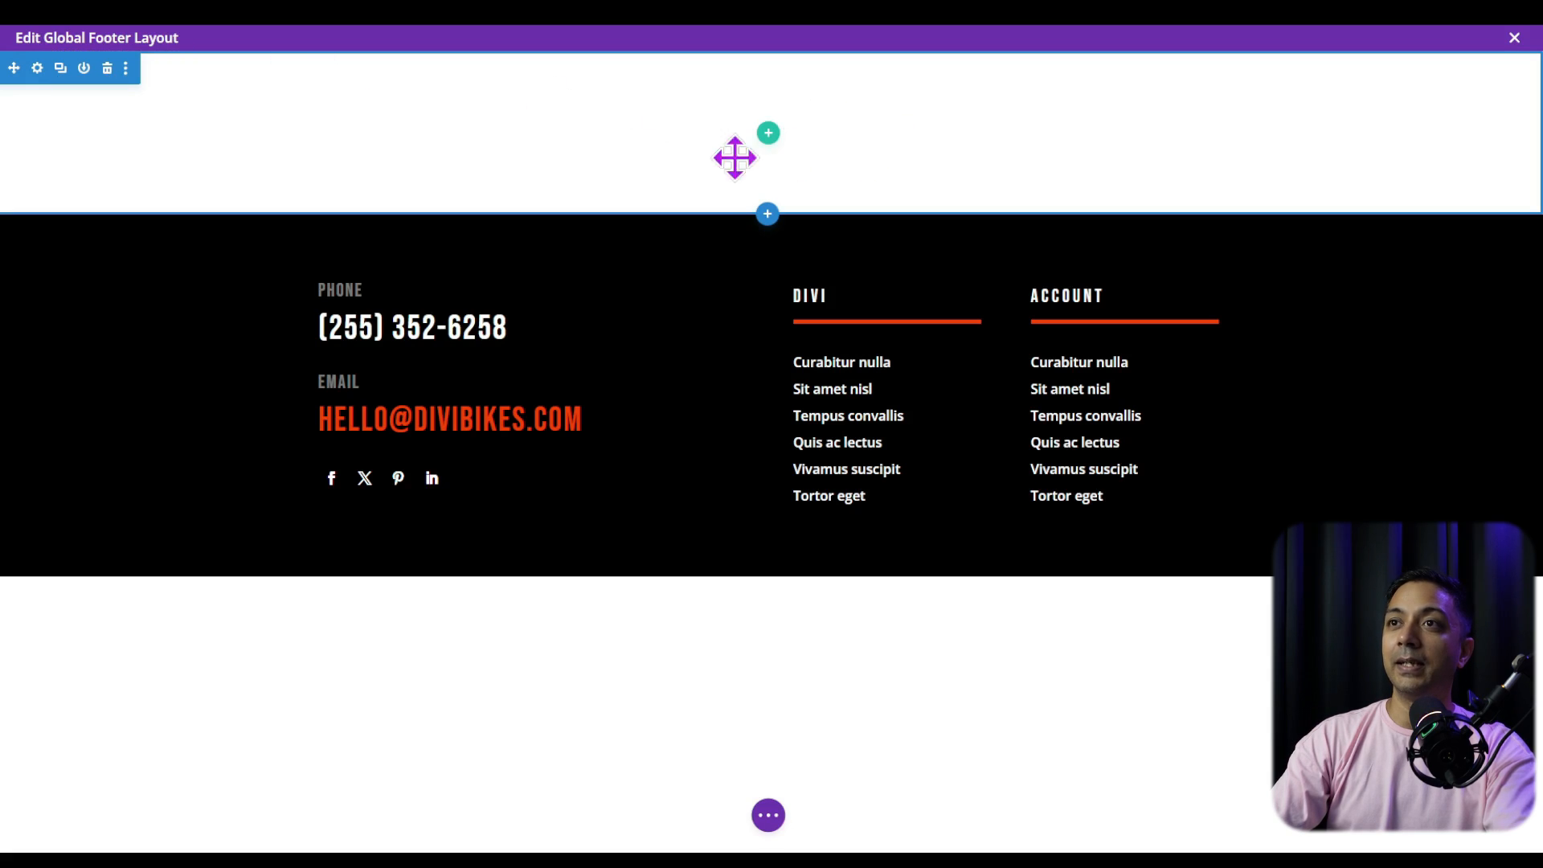
click(108, 69)
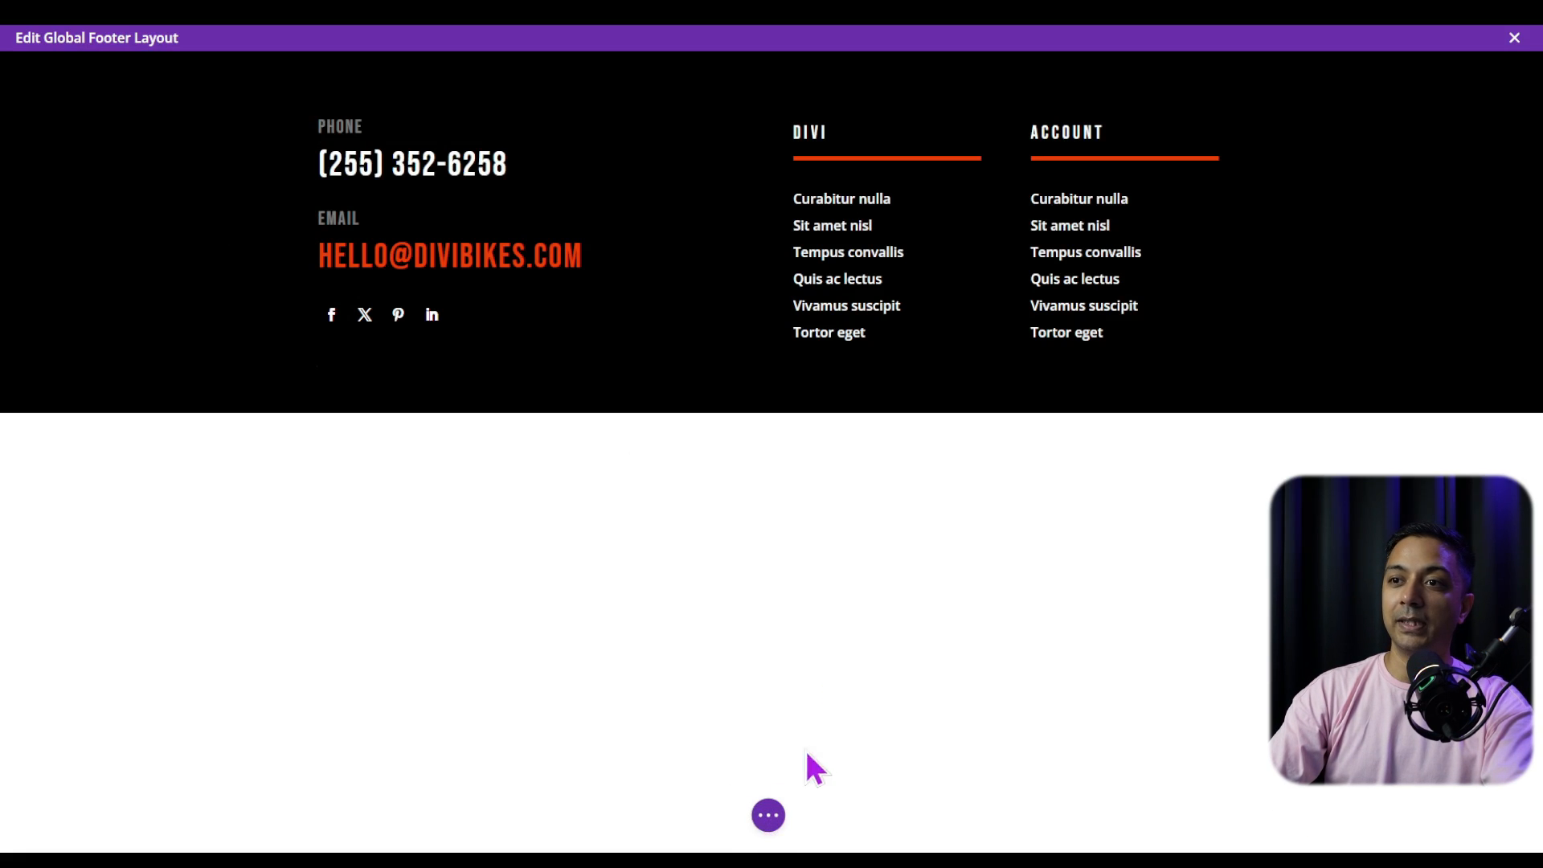
Save the global footer layout, close its editor and save the Theme Builder changes.
click(769, 815)
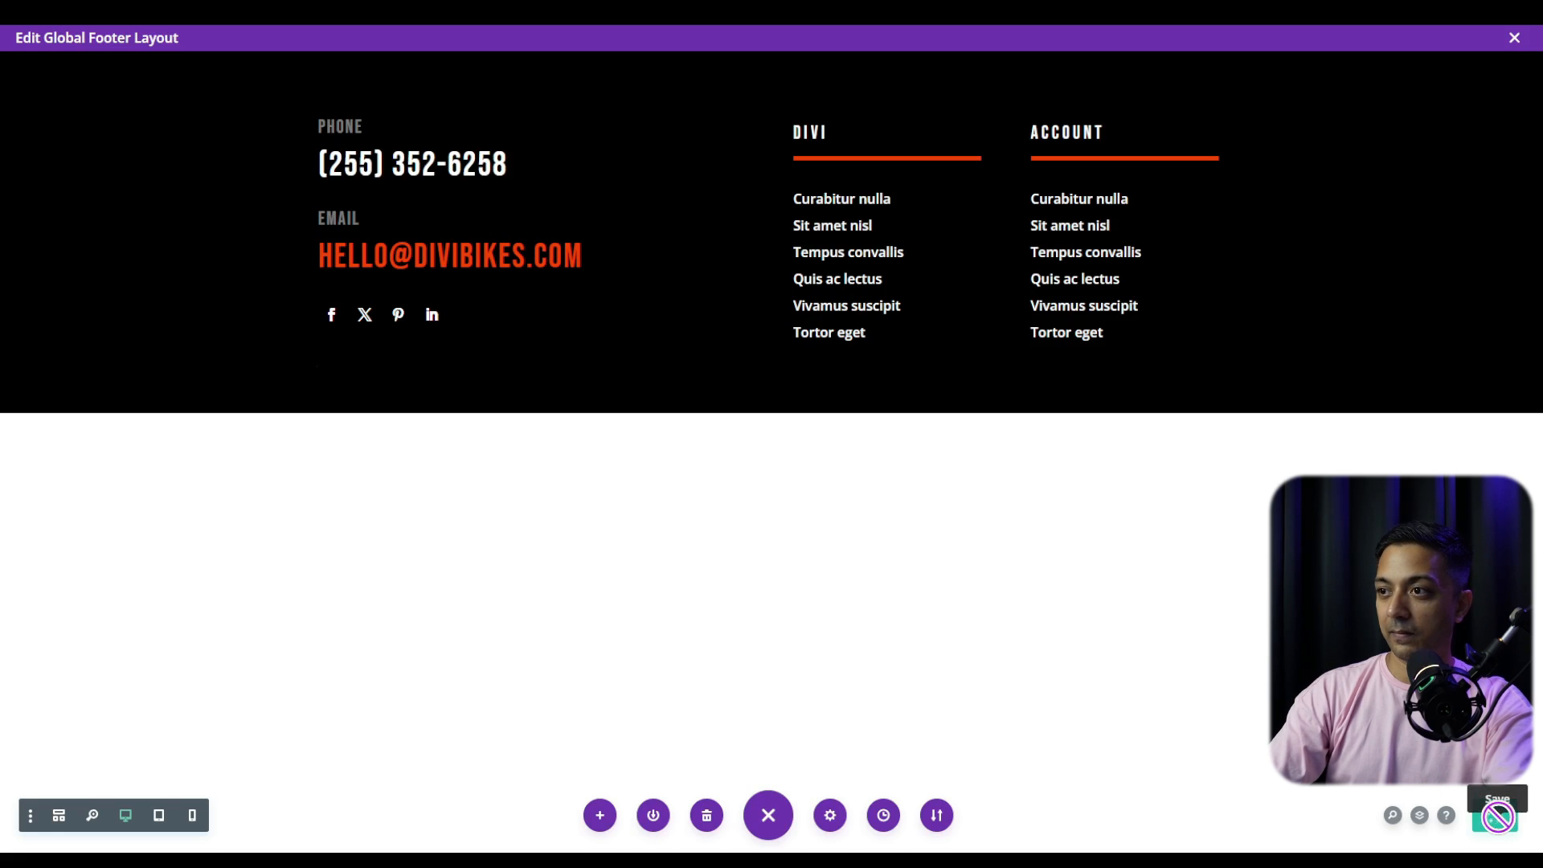
click(1514, 37)
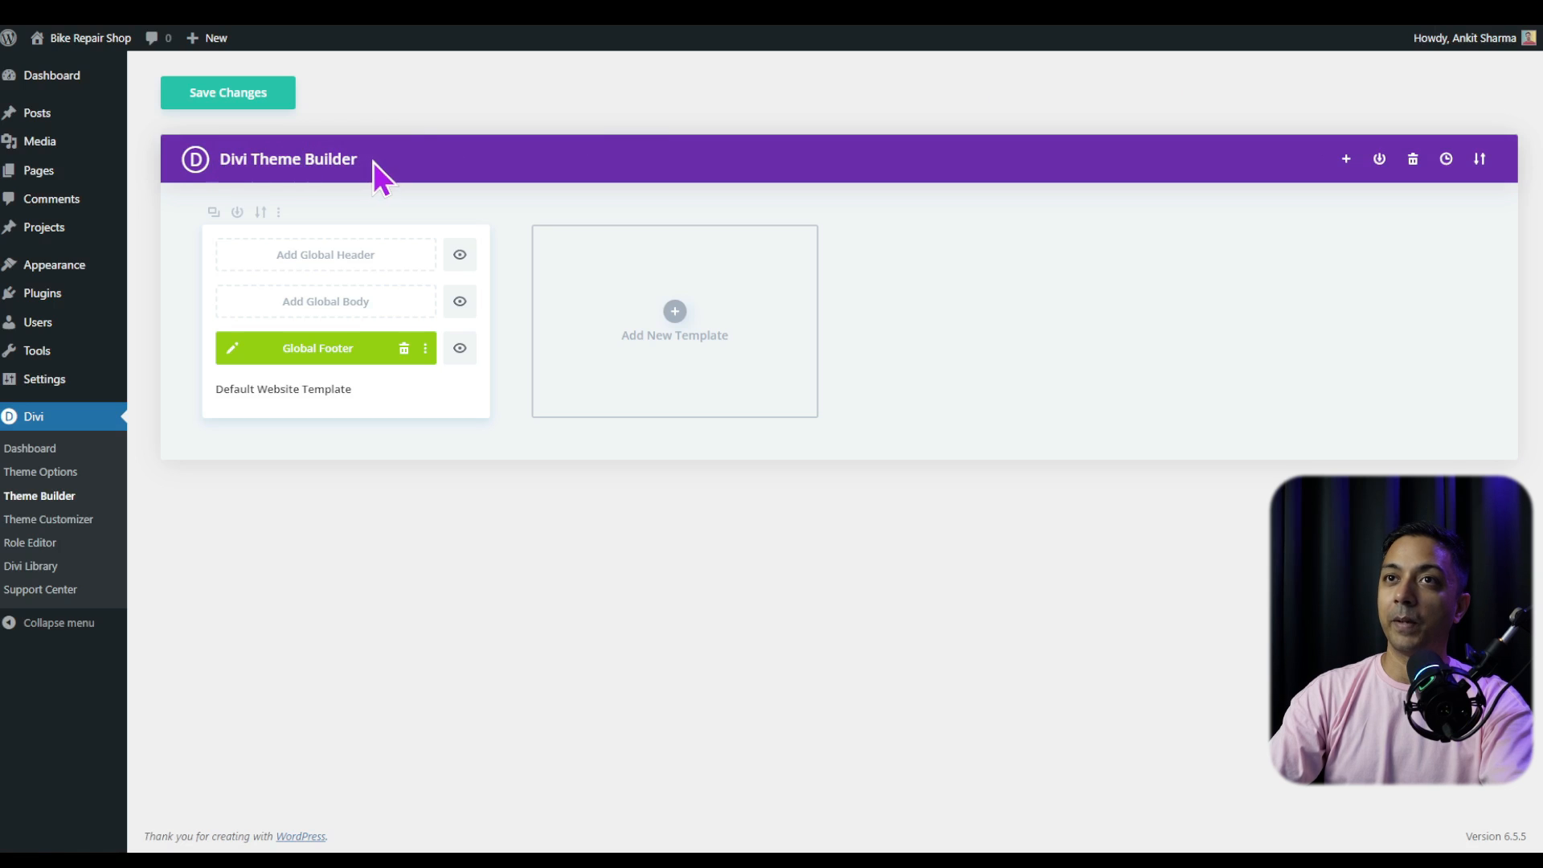
click(205, 101)
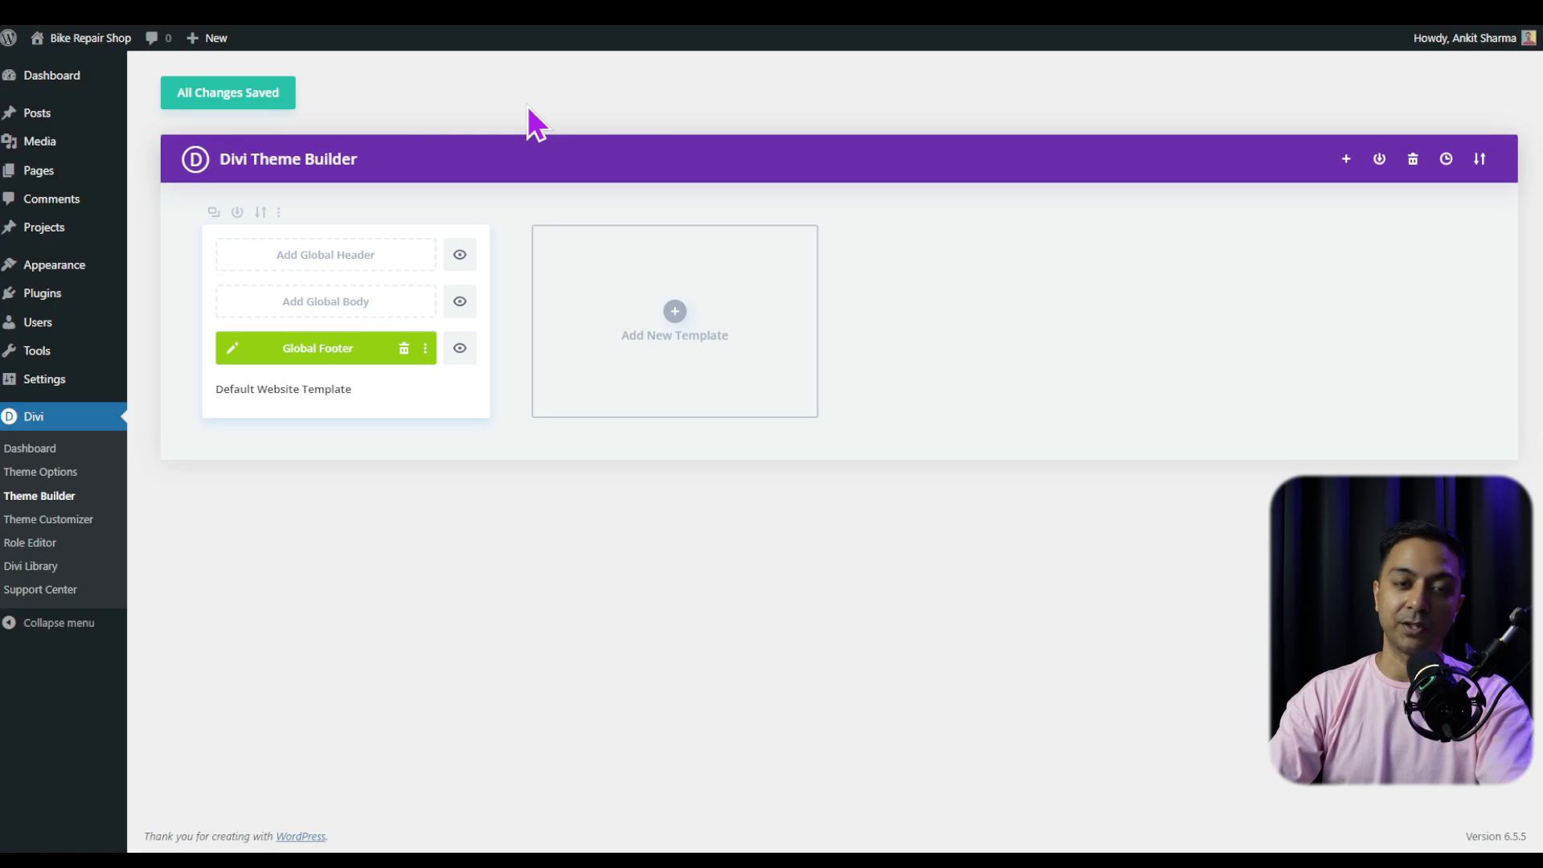
Open the live site in a new tab and check the footer on the Home and About Us pages.
mouse_move(100, 42)
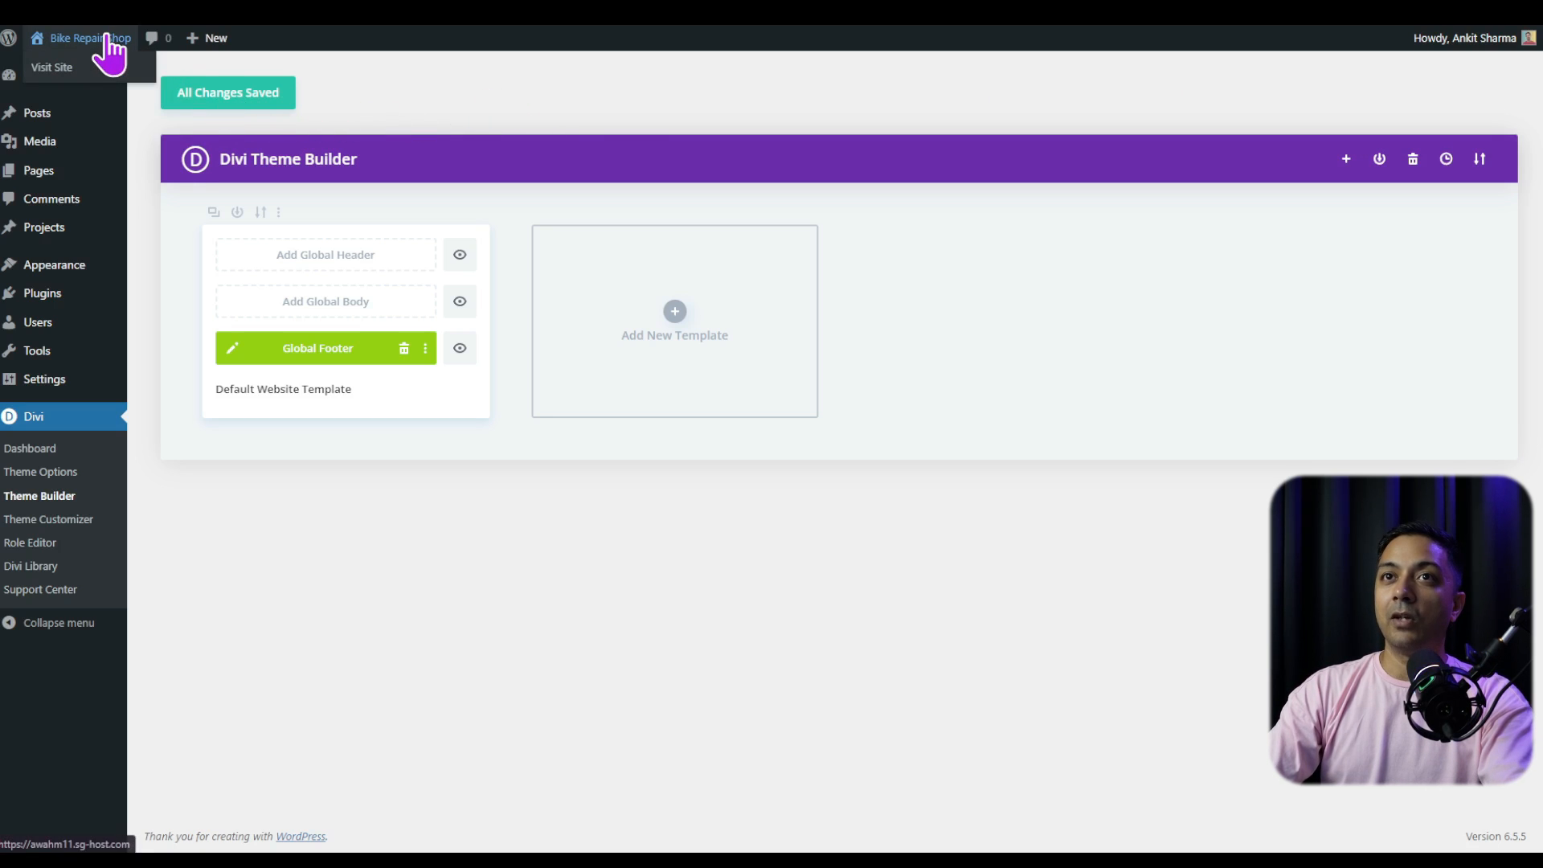
right_click(56, 70)
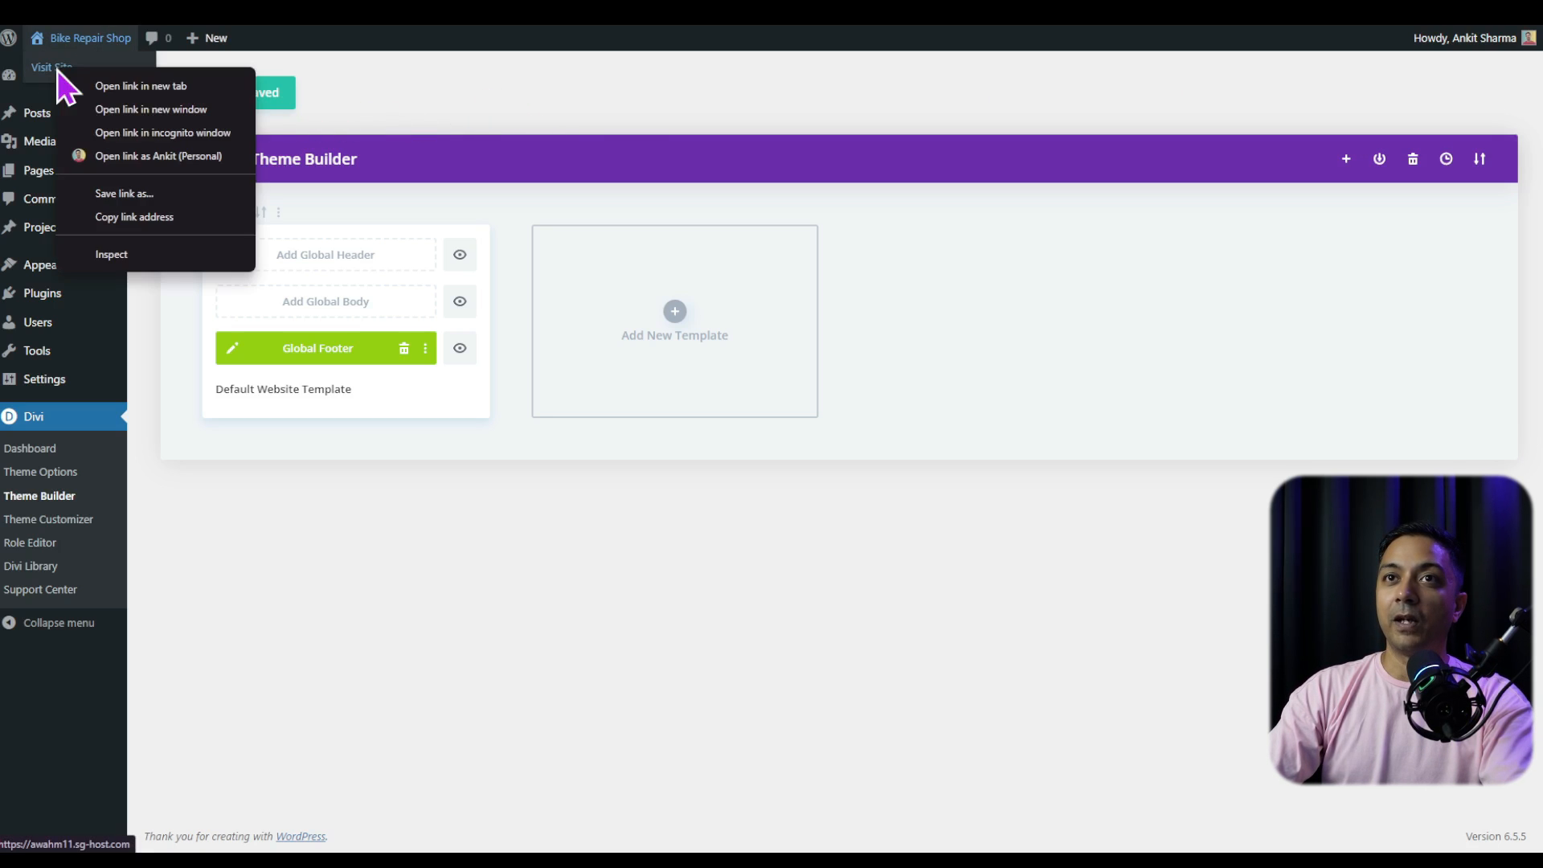
click(119, 86)
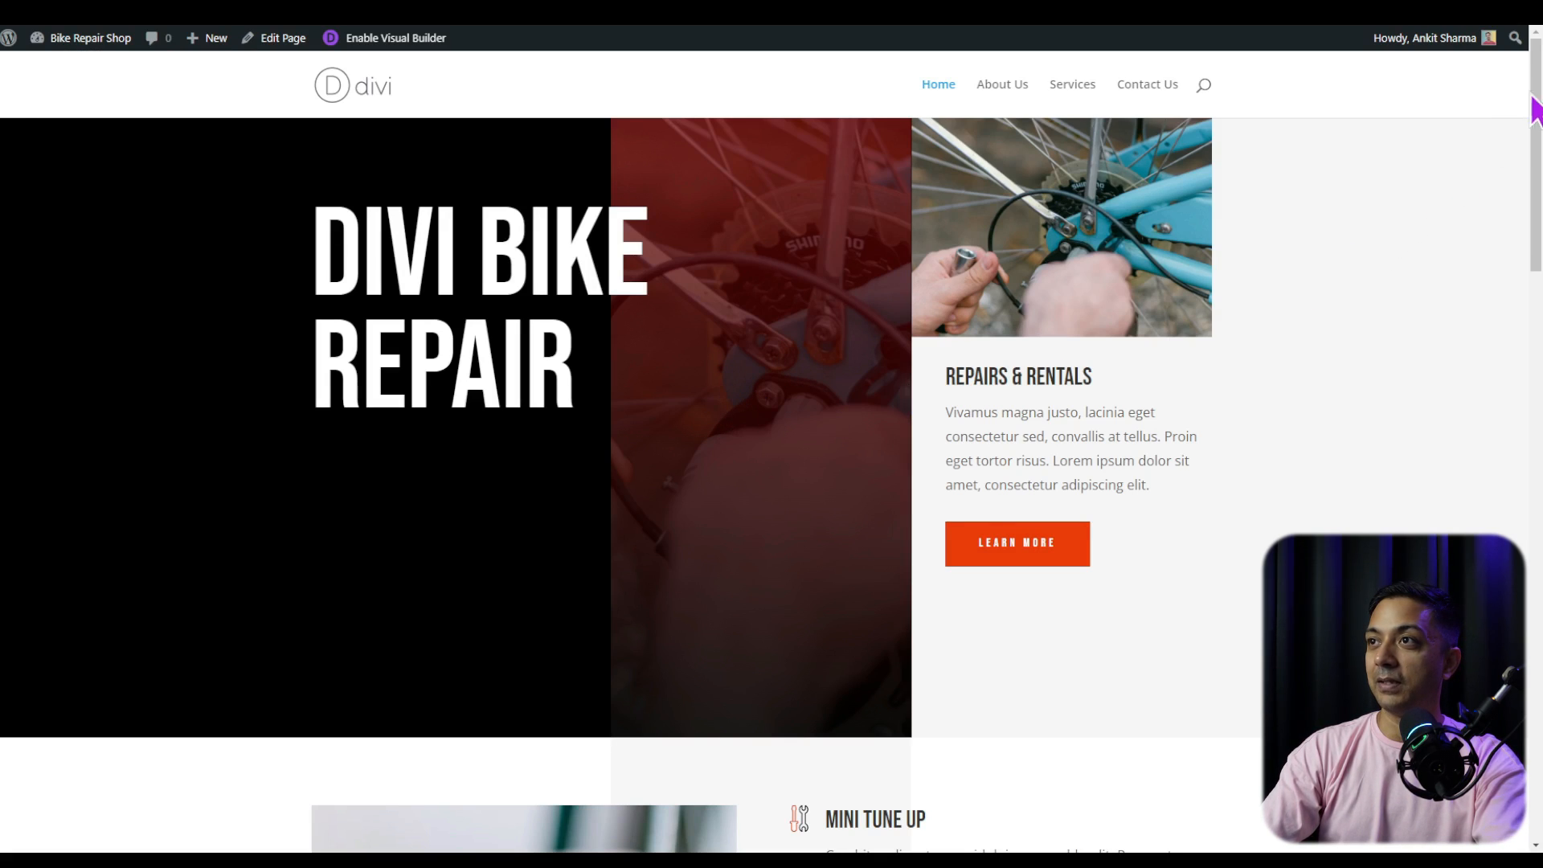
scroll(771, 446, down, 10)
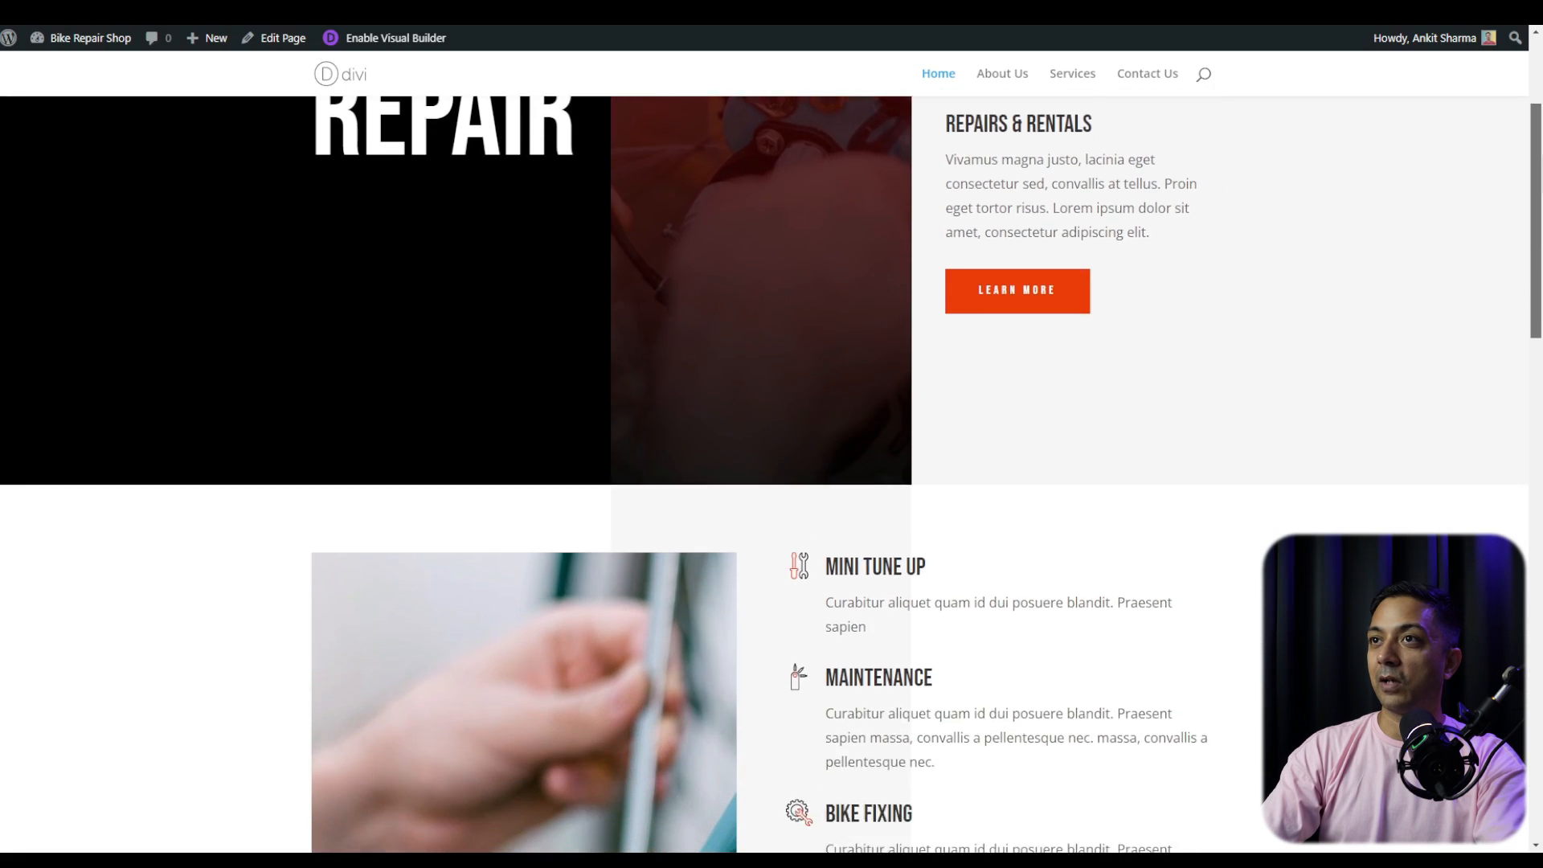
scroll(771, 474, down, 7)
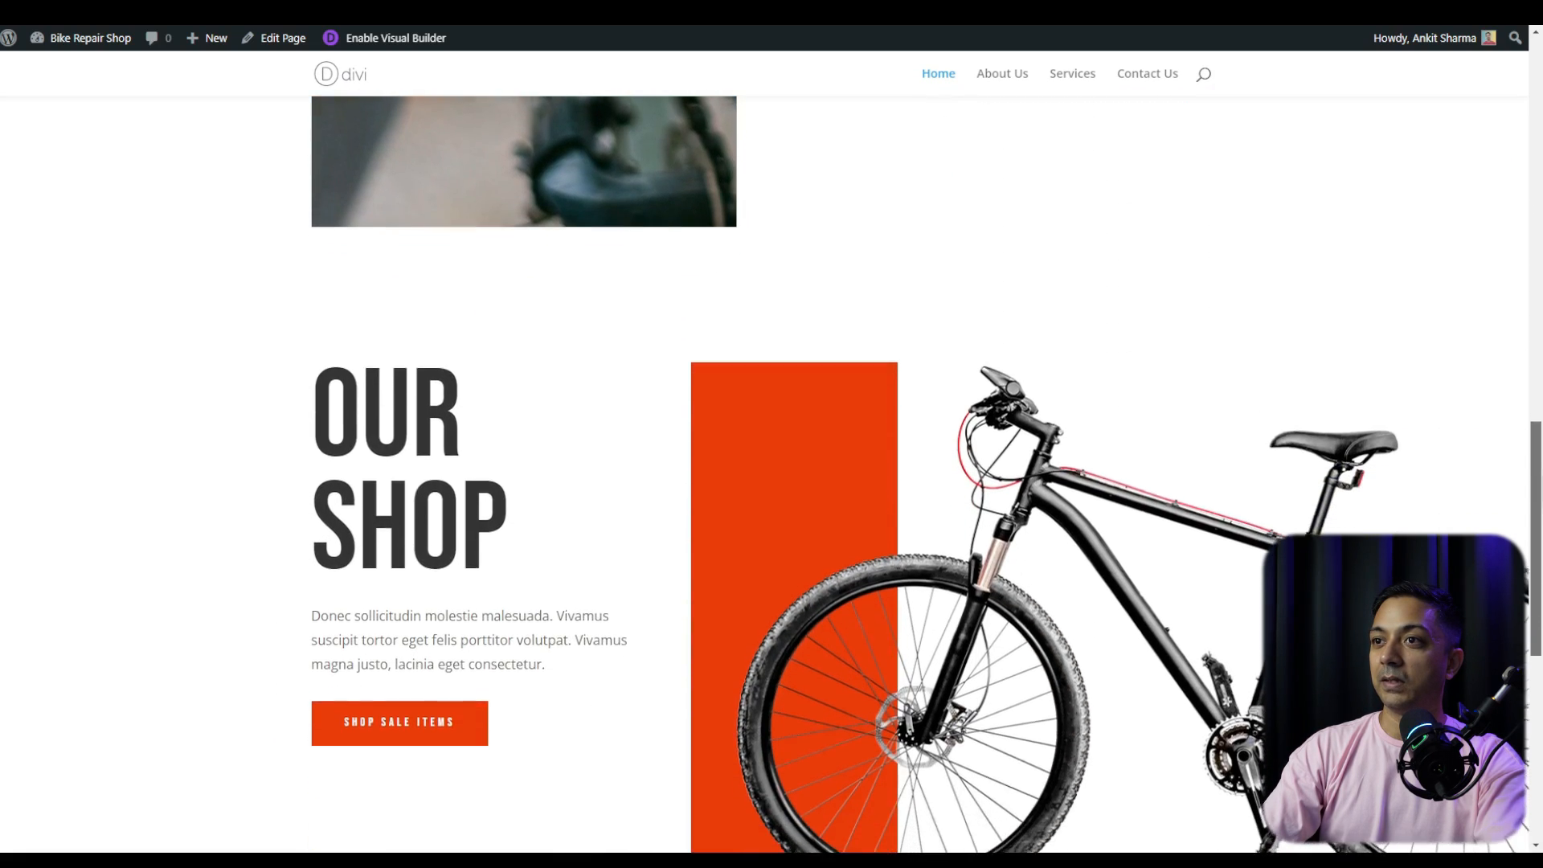
scroll(772, 475, down, 6)
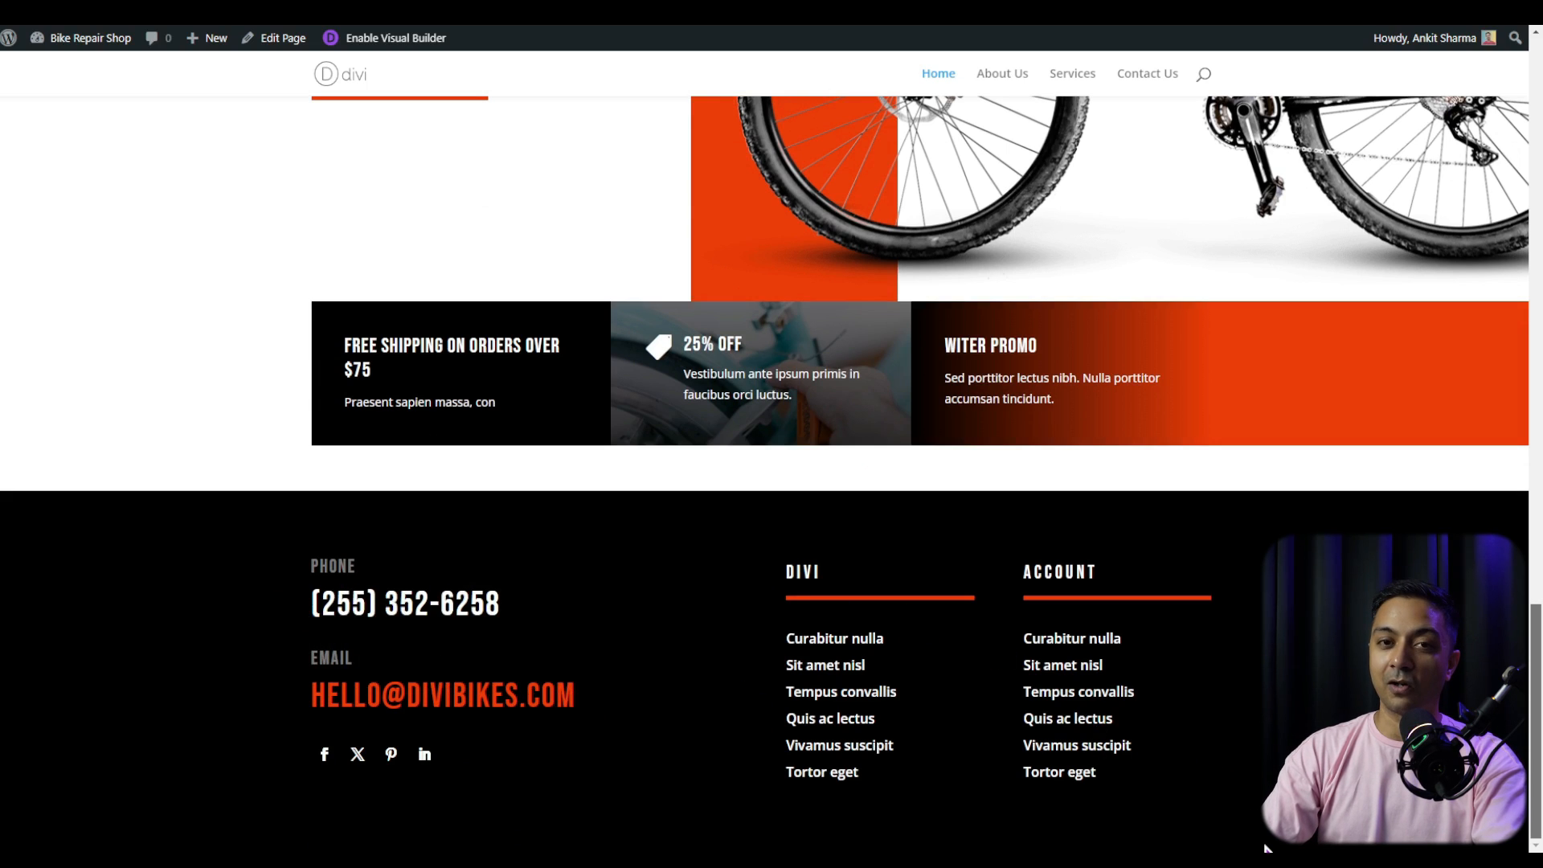
scroll(1264, 844, up, 20)
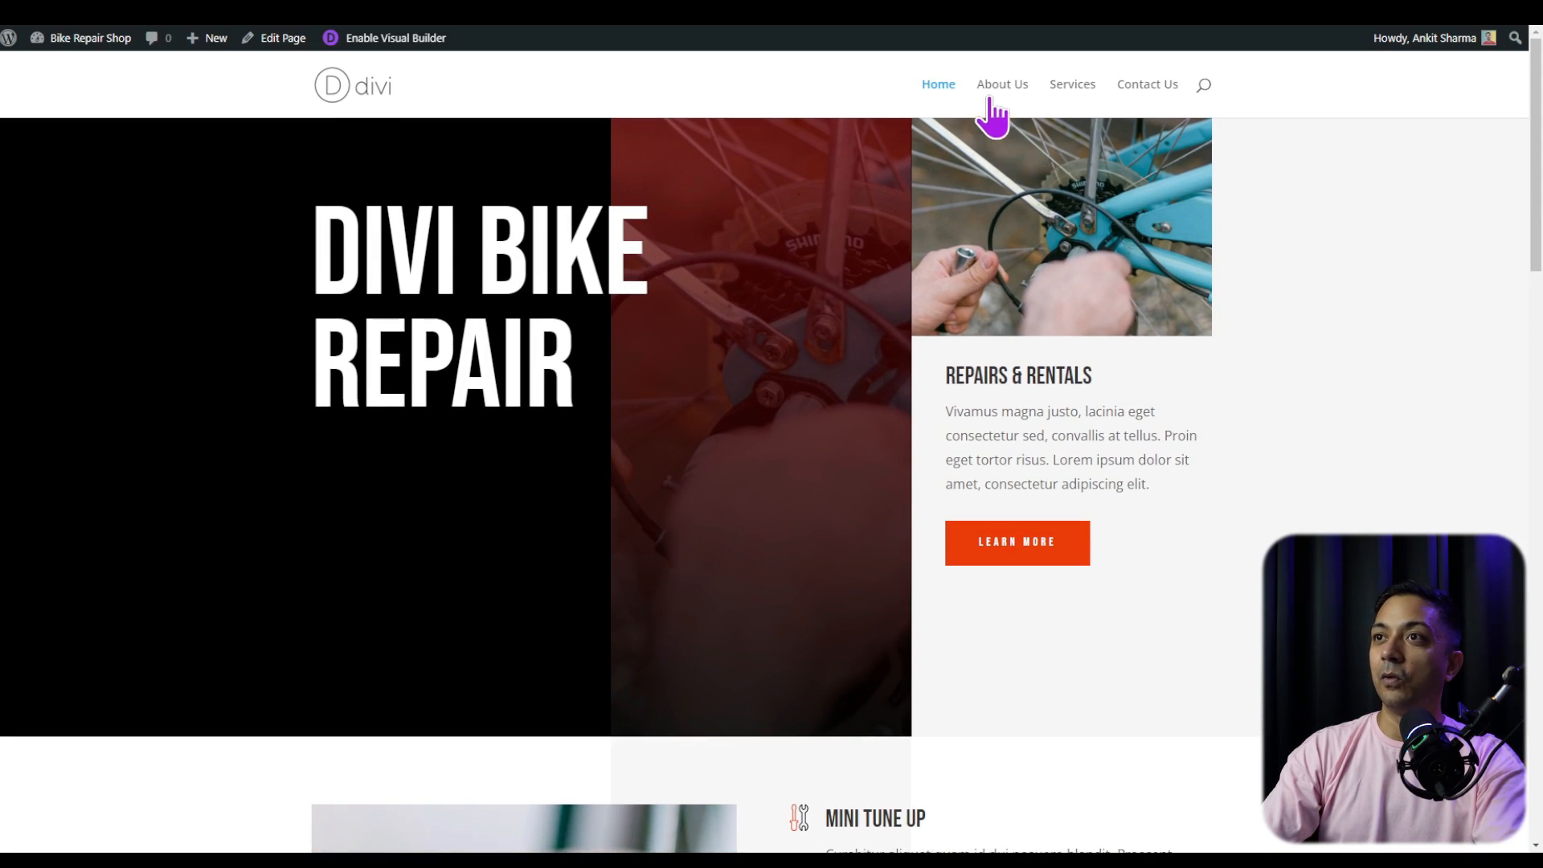
click(999, 90)
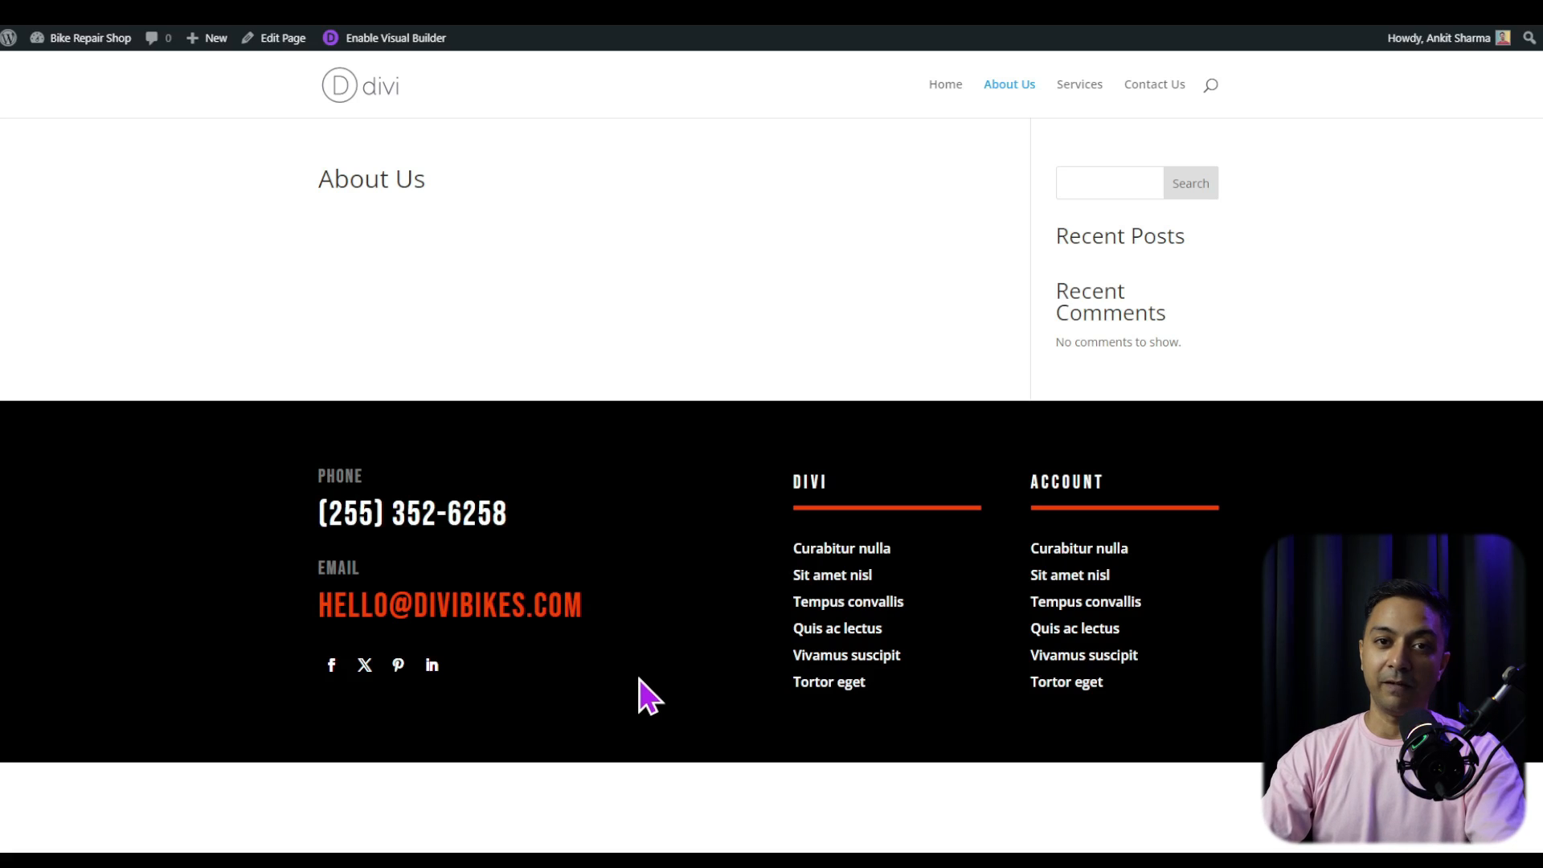
click(1069, 103)
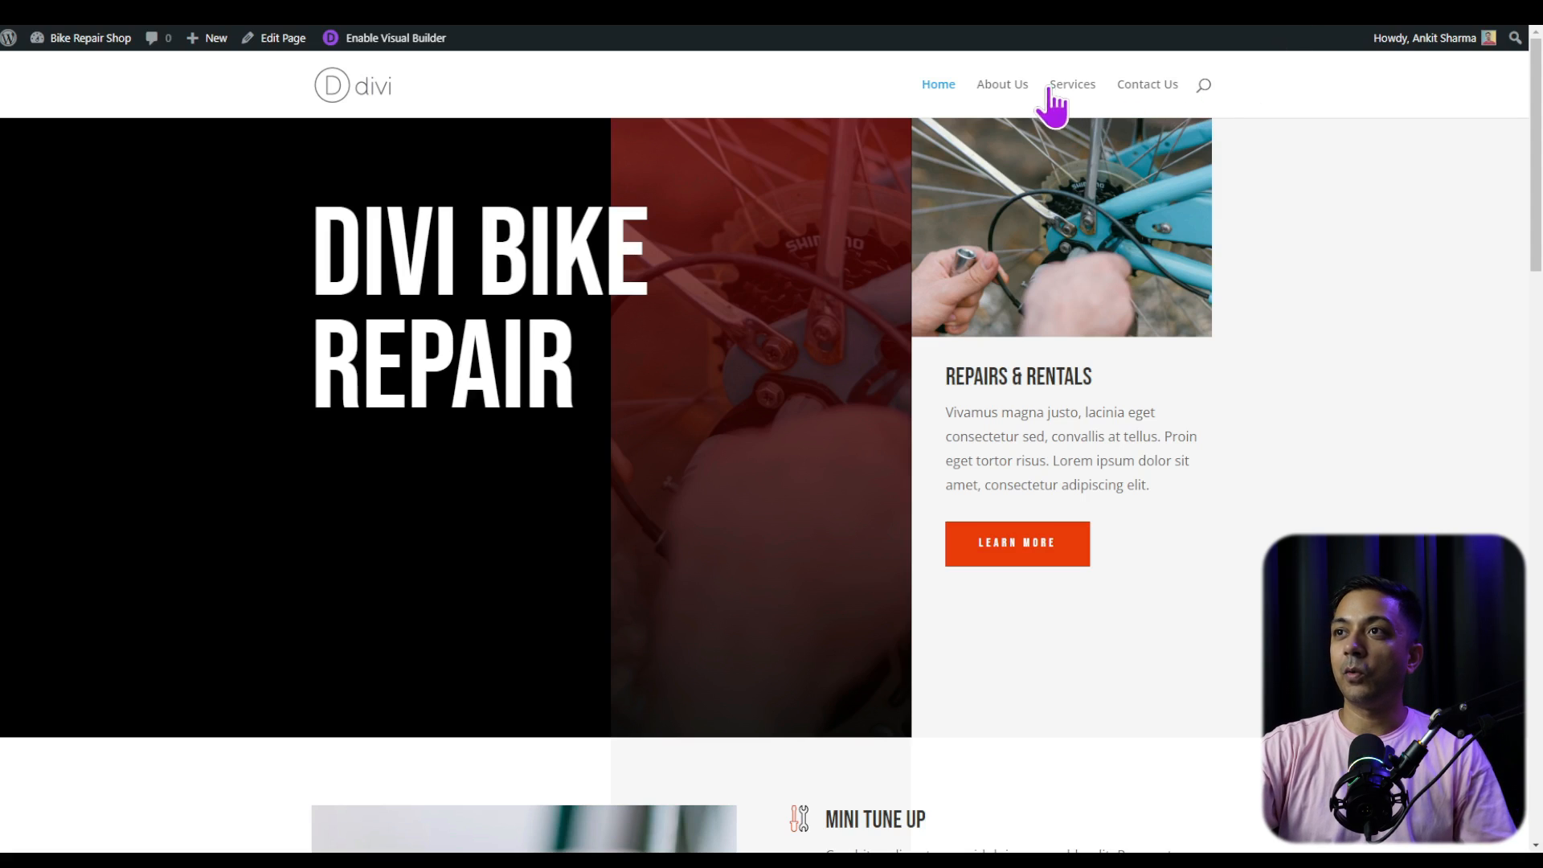
Open the About Us page in the visual builder and choose to build it with AI.
click(1001, 88)
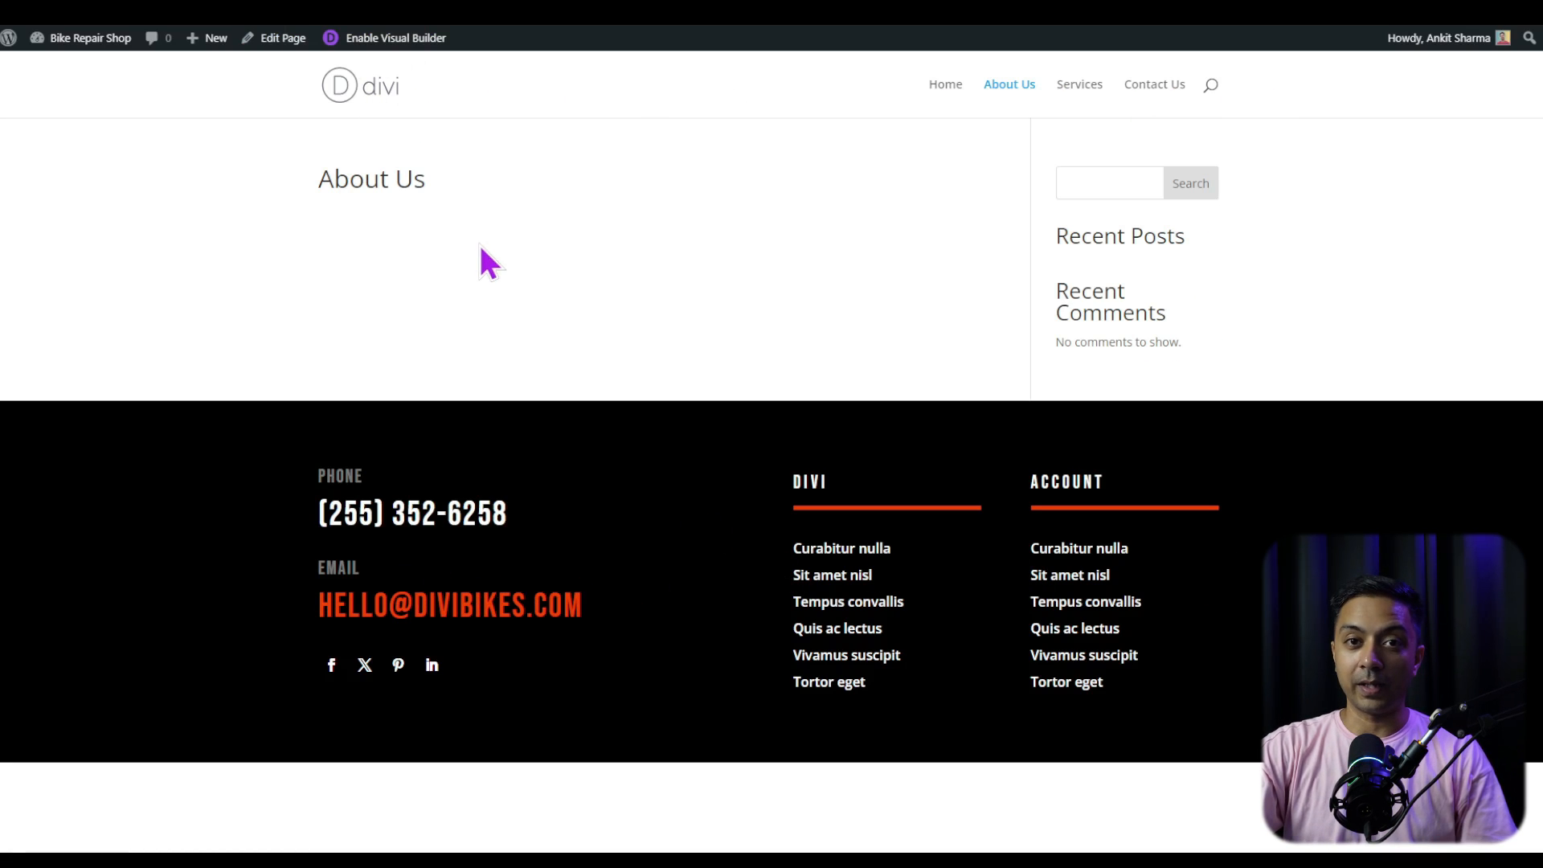
click(389, 40)
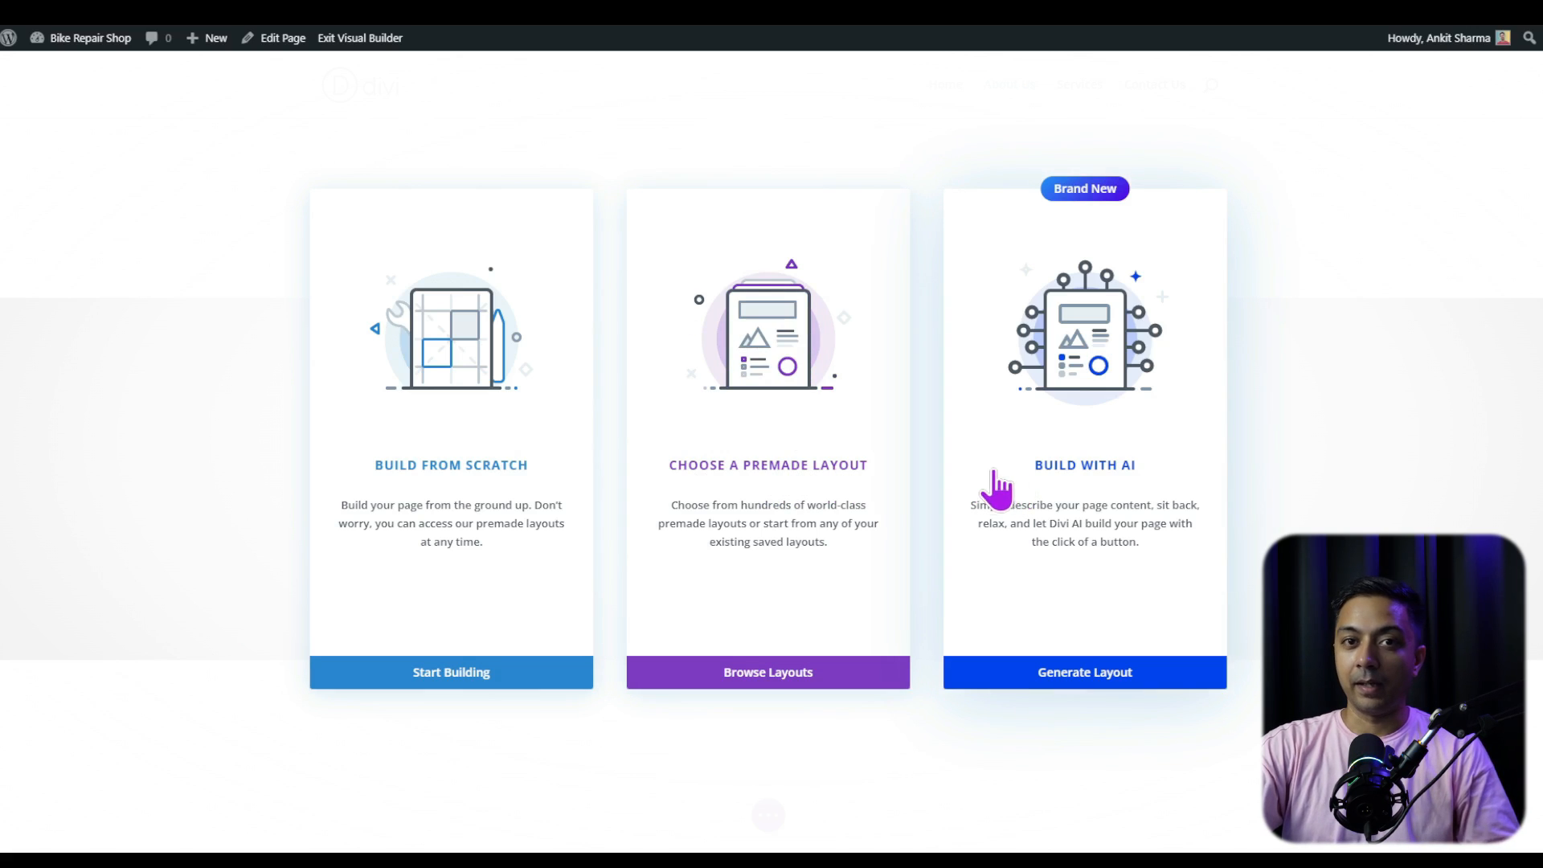
click(1107, 507)
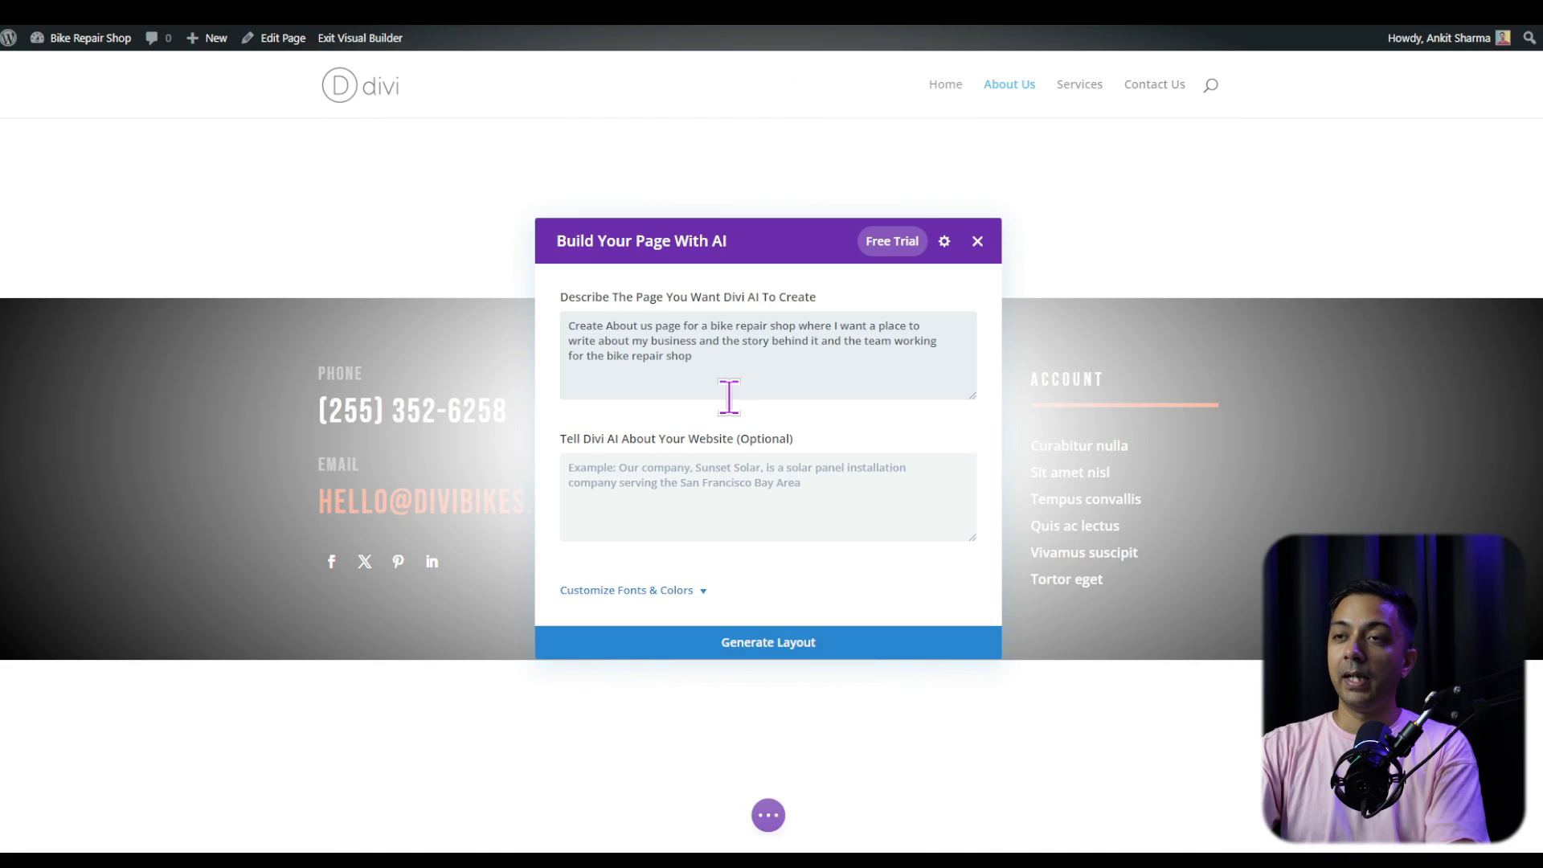
Generate the layout from a prompt for a bike repair shop About us page covering the business, its story and the team, with AI-chosen fonts and colors.
click(636, 456)
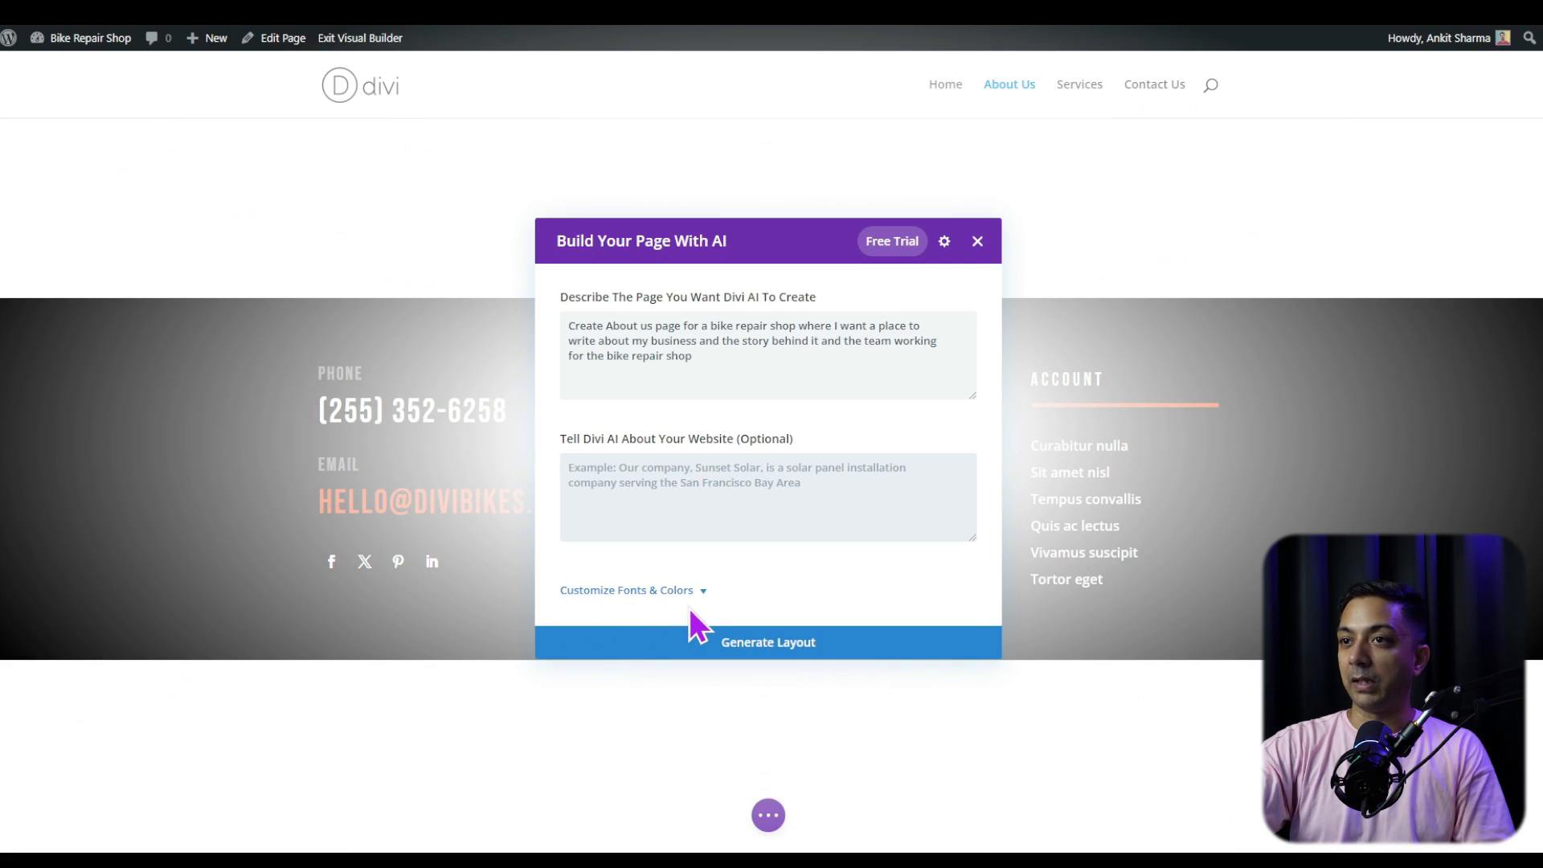
click(690, 594)
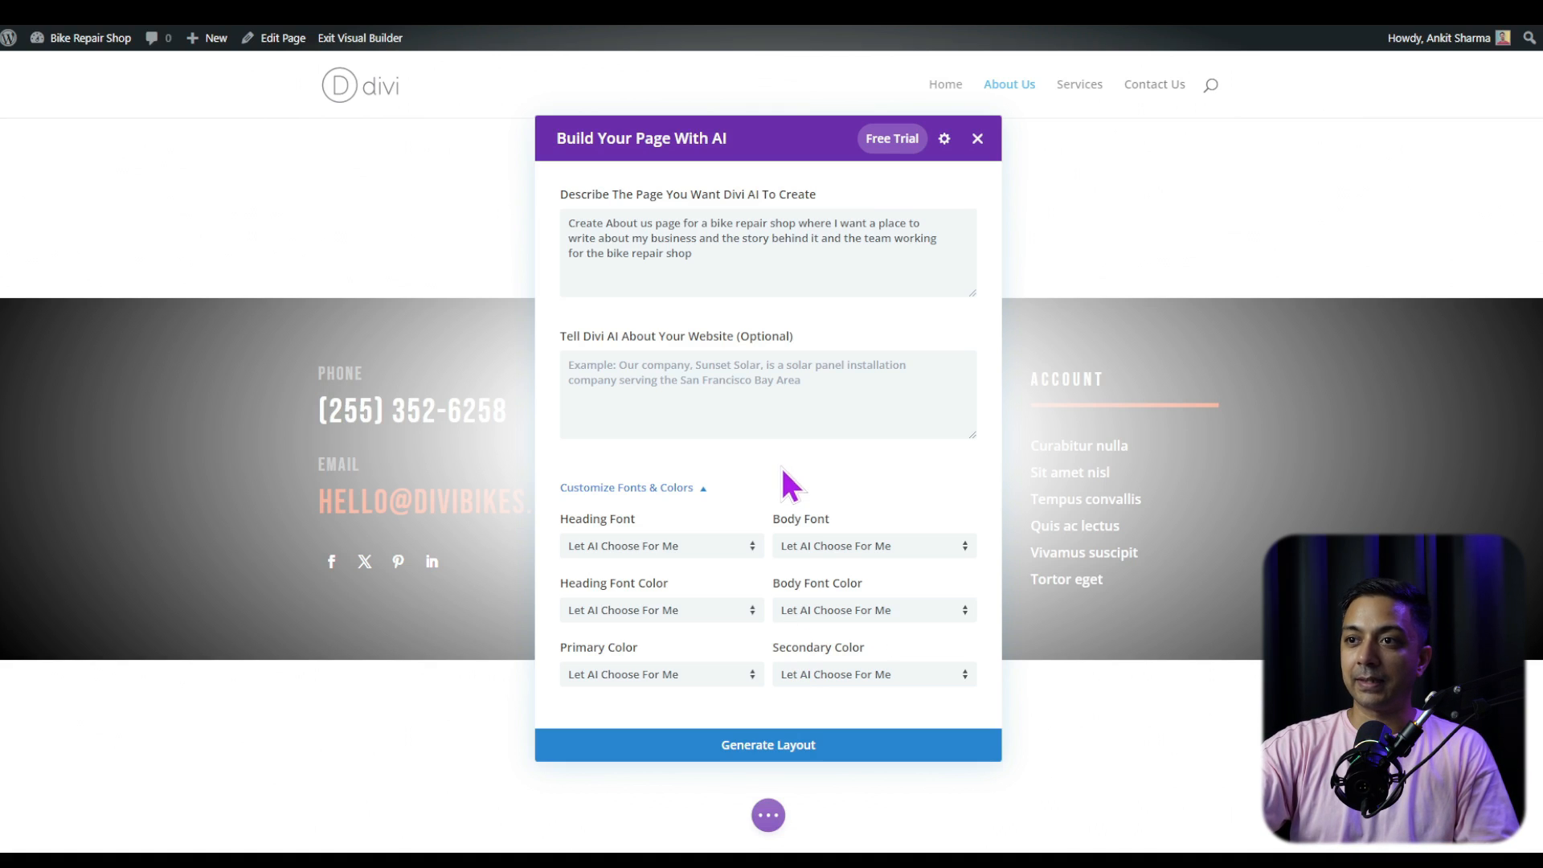
click(745, 768)
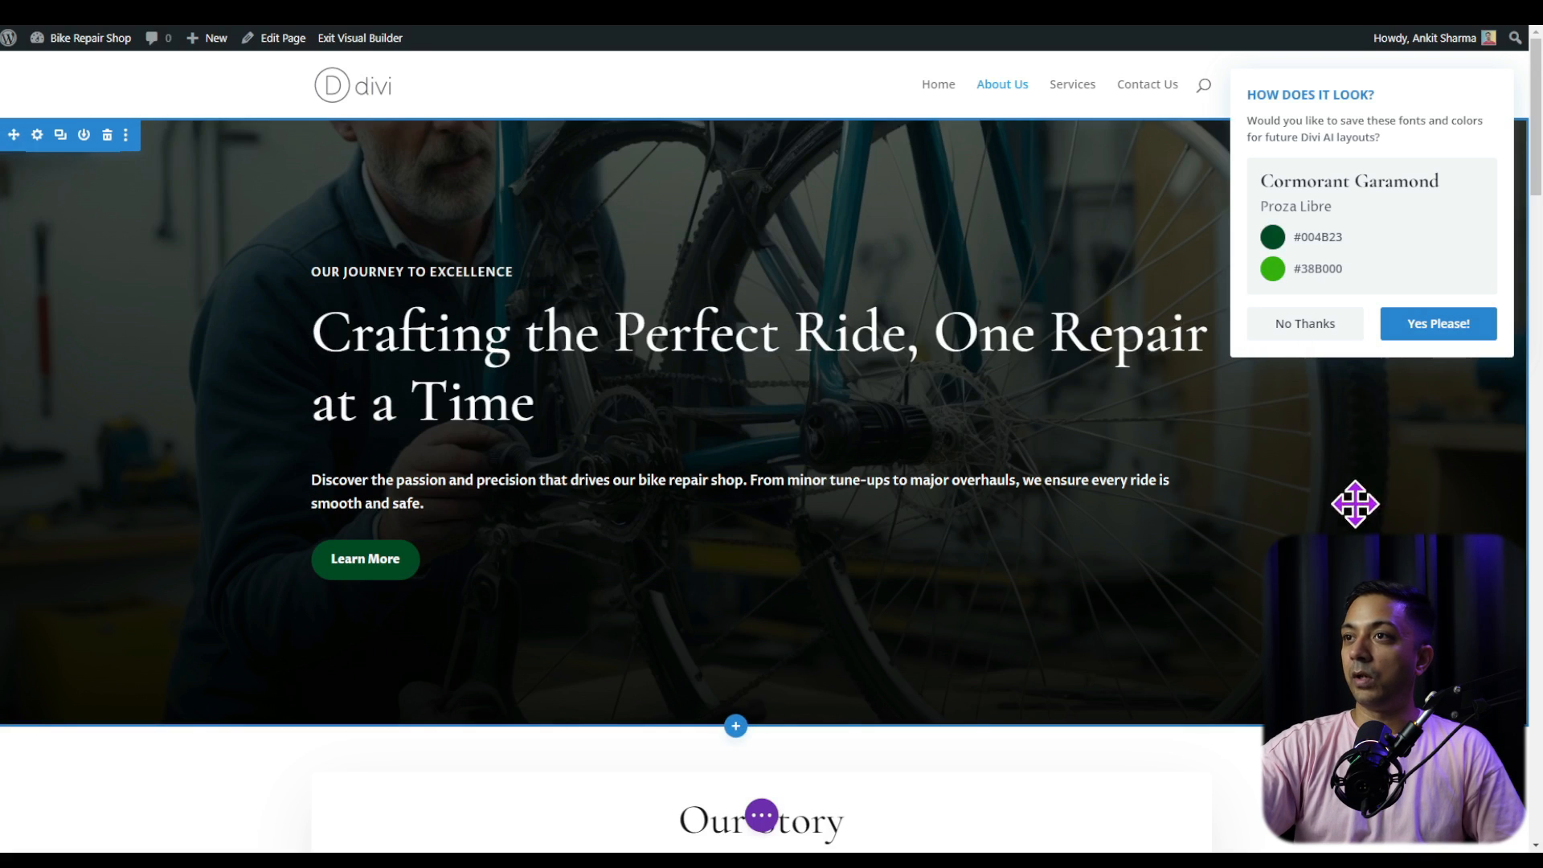
Review the generated About Us page from the hero through the story, team, testimonials, contact form and map down to the footer.
scroll(775, 314, down, 7)
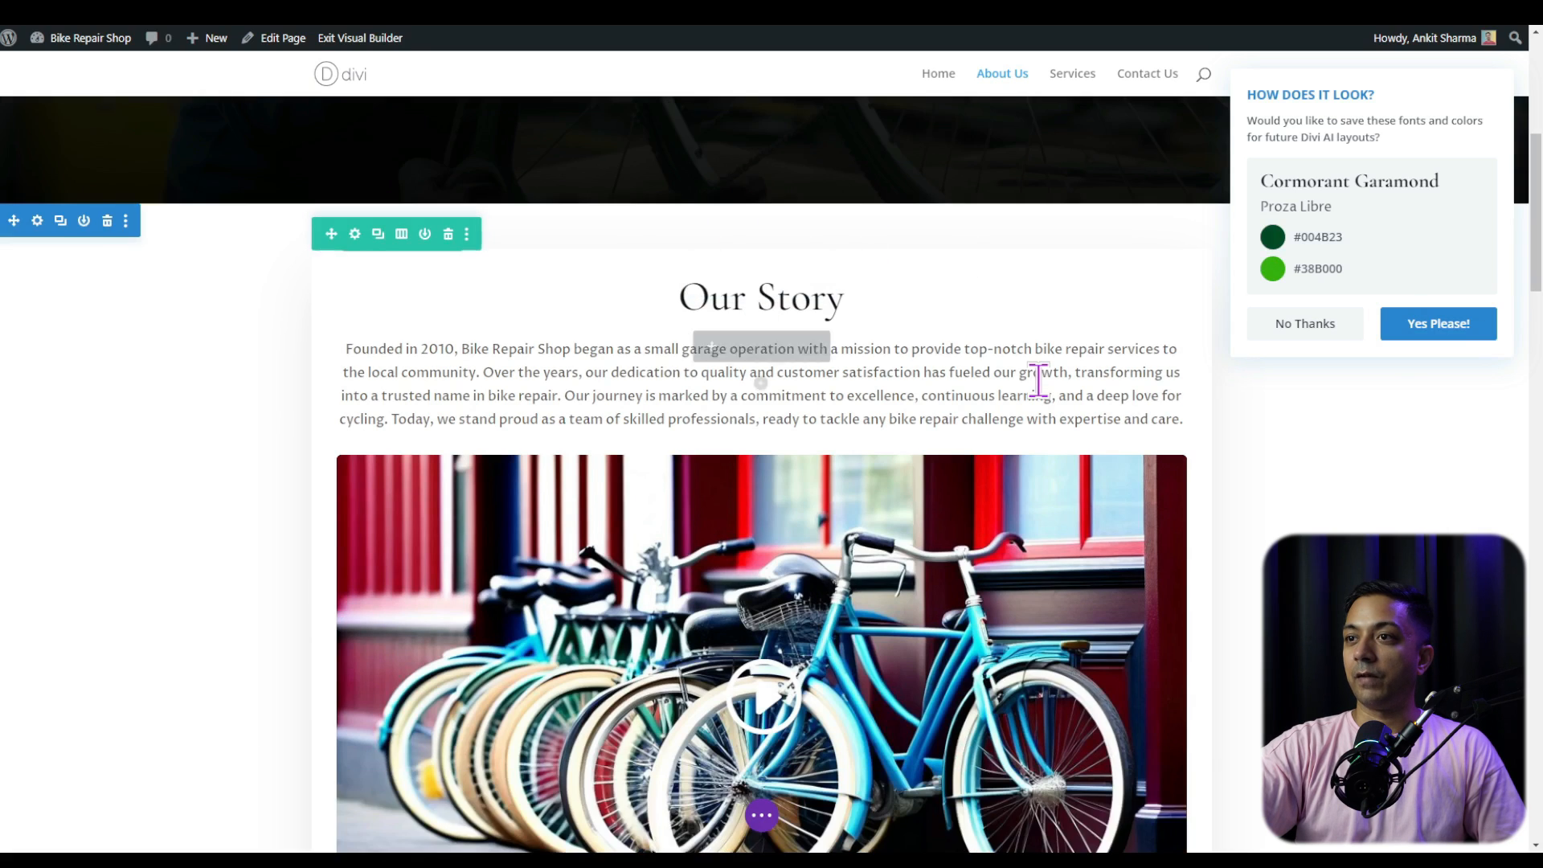
scroll(1040, 317, down, 8)
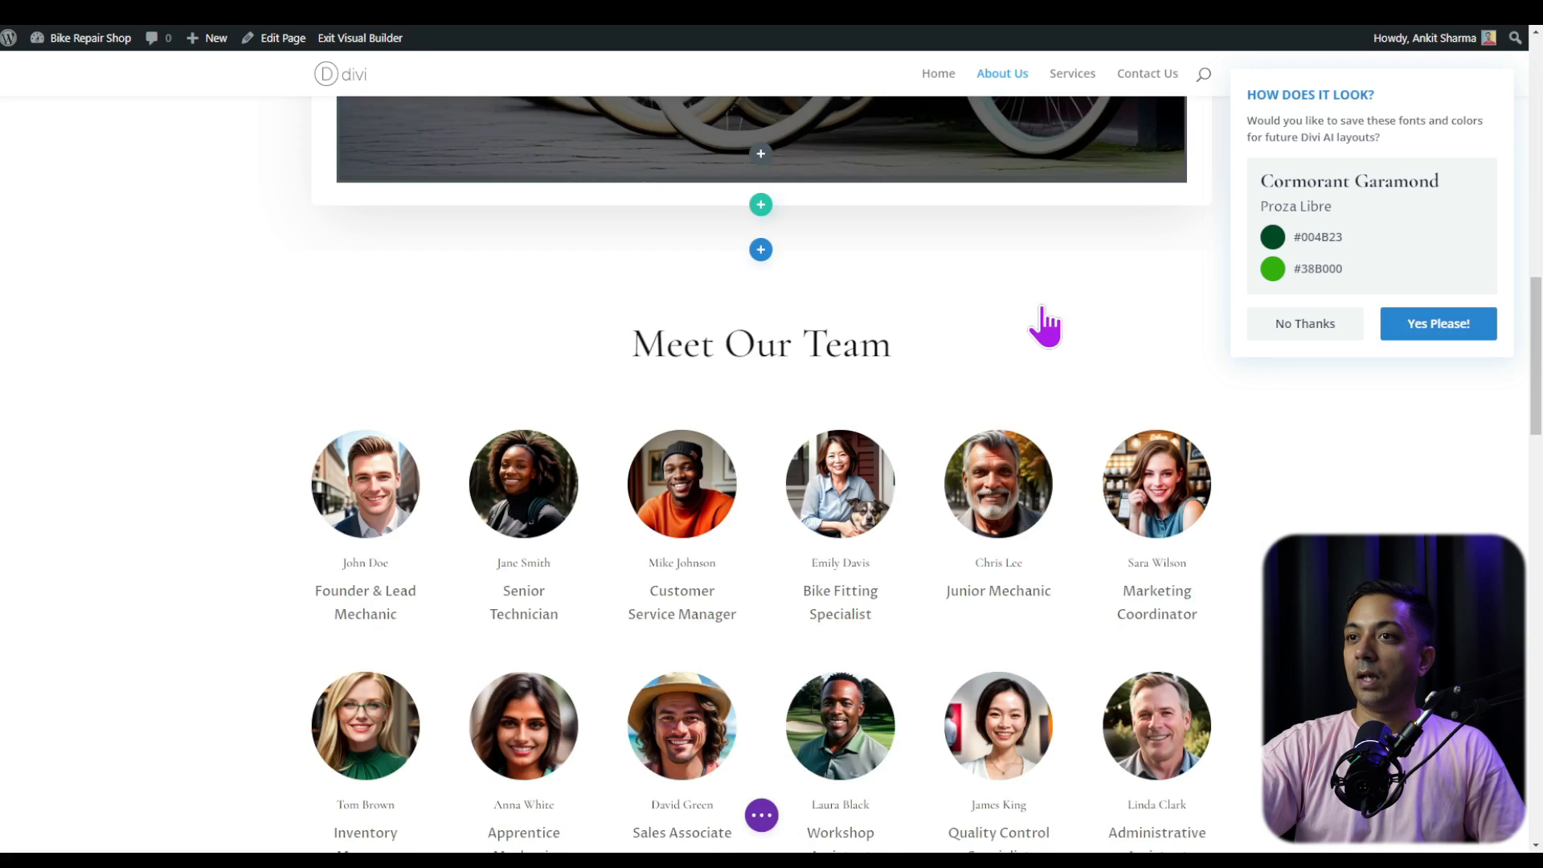
scroll(1237, 534, down, 6)
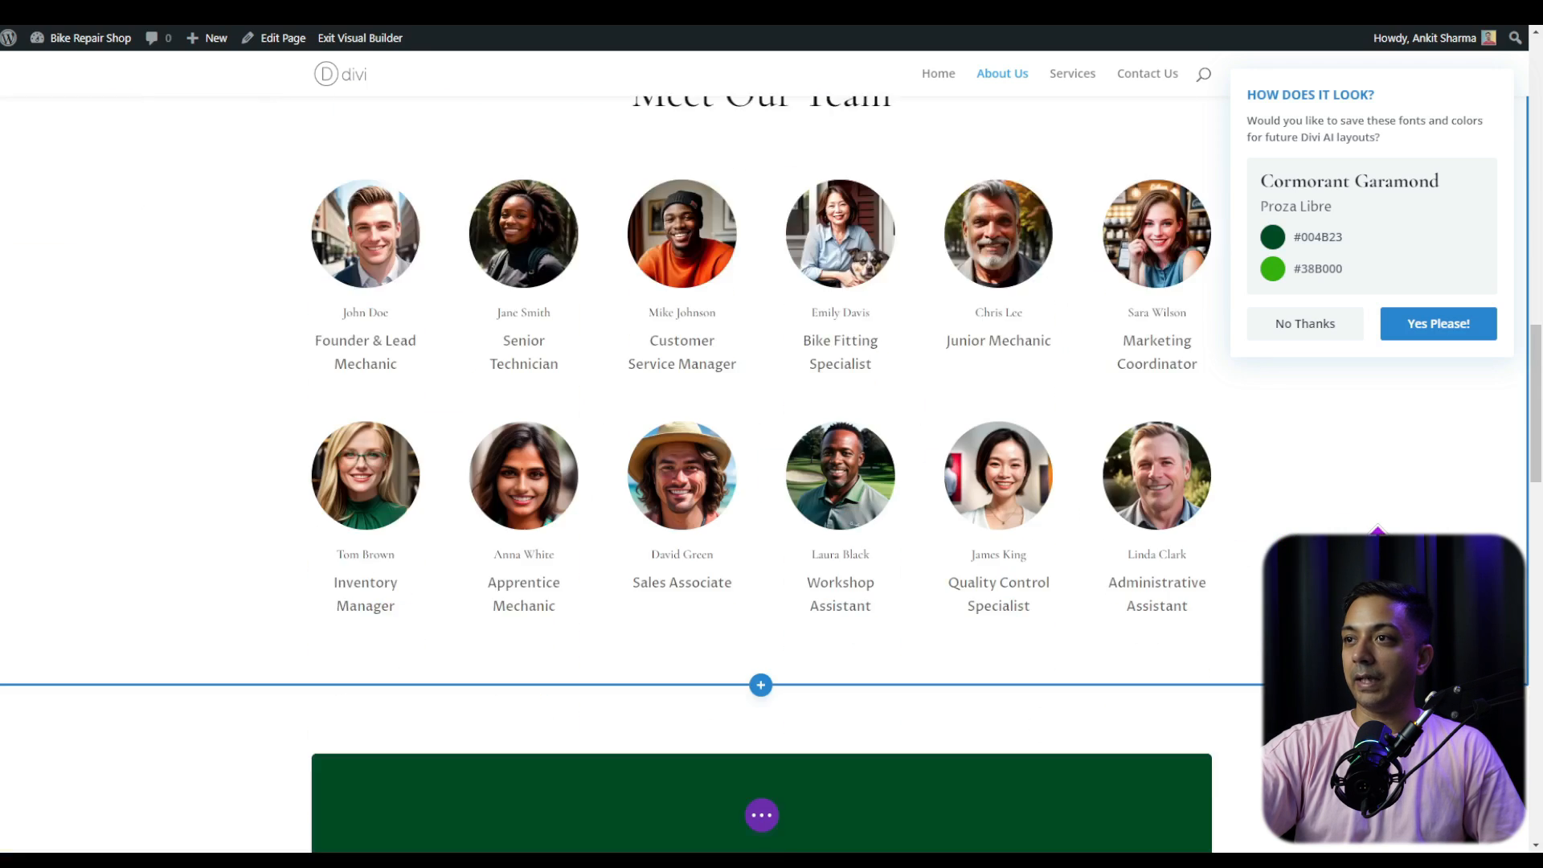
scroll(1371, 527, up, 5)
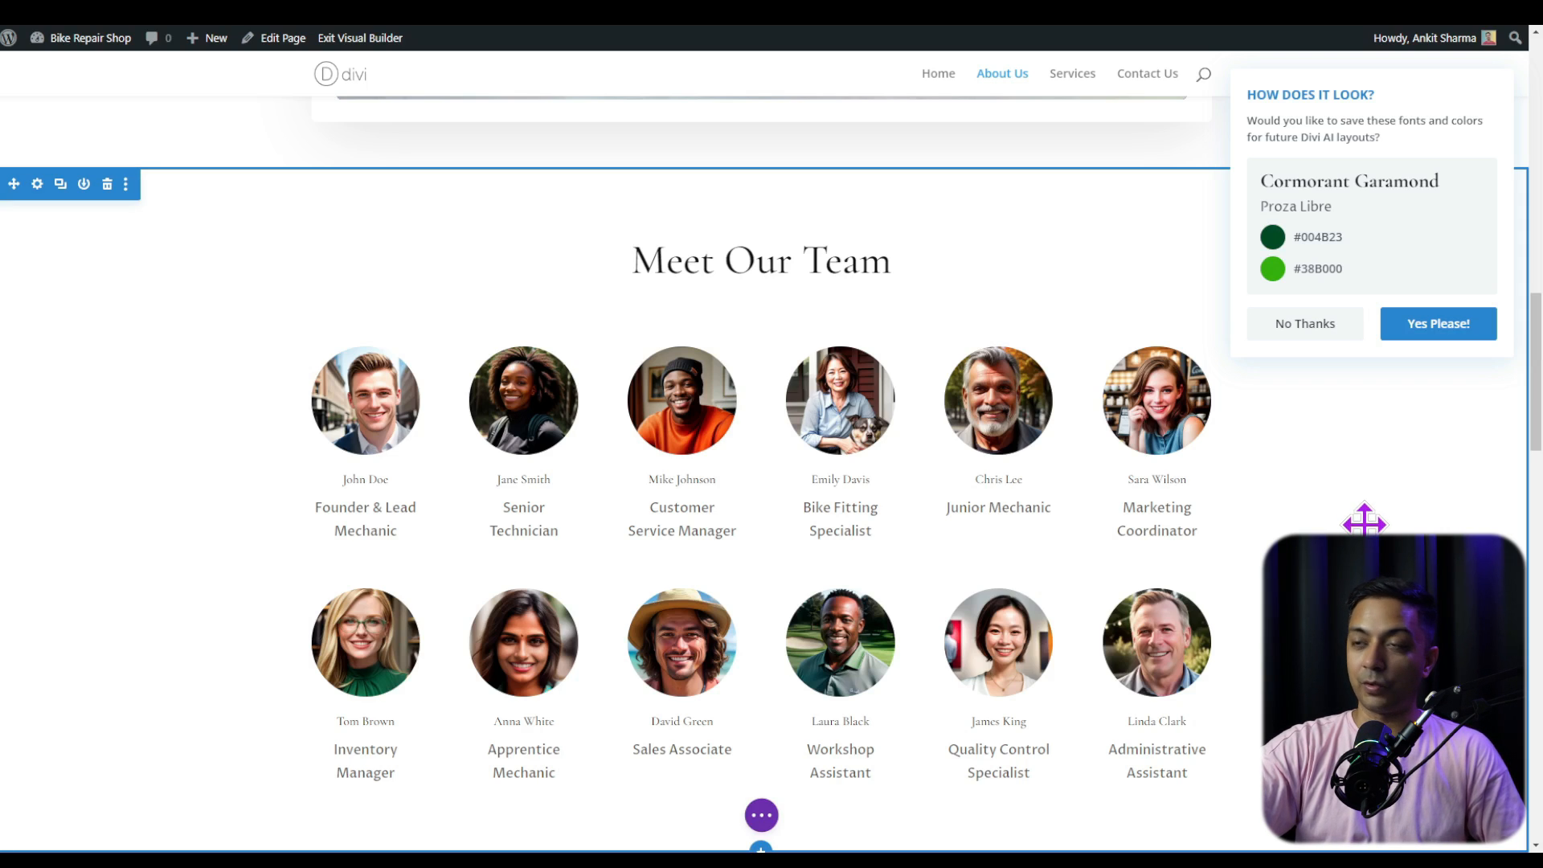
scroll(1358, 522, down, 4)
scroll(1353, 521, down, 3)
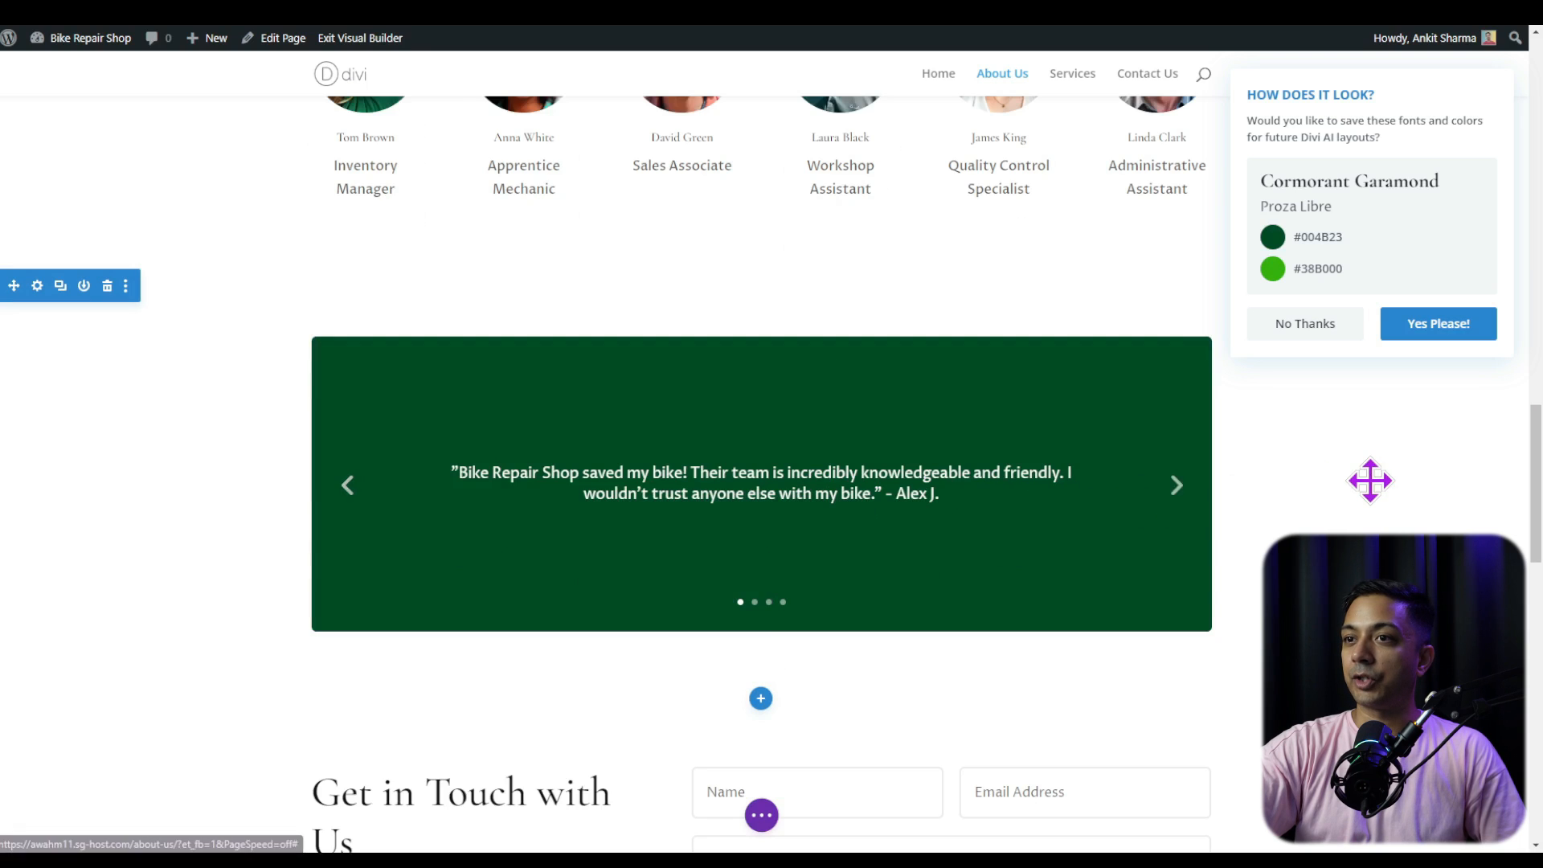
scroll(1377, 479, down, 7)
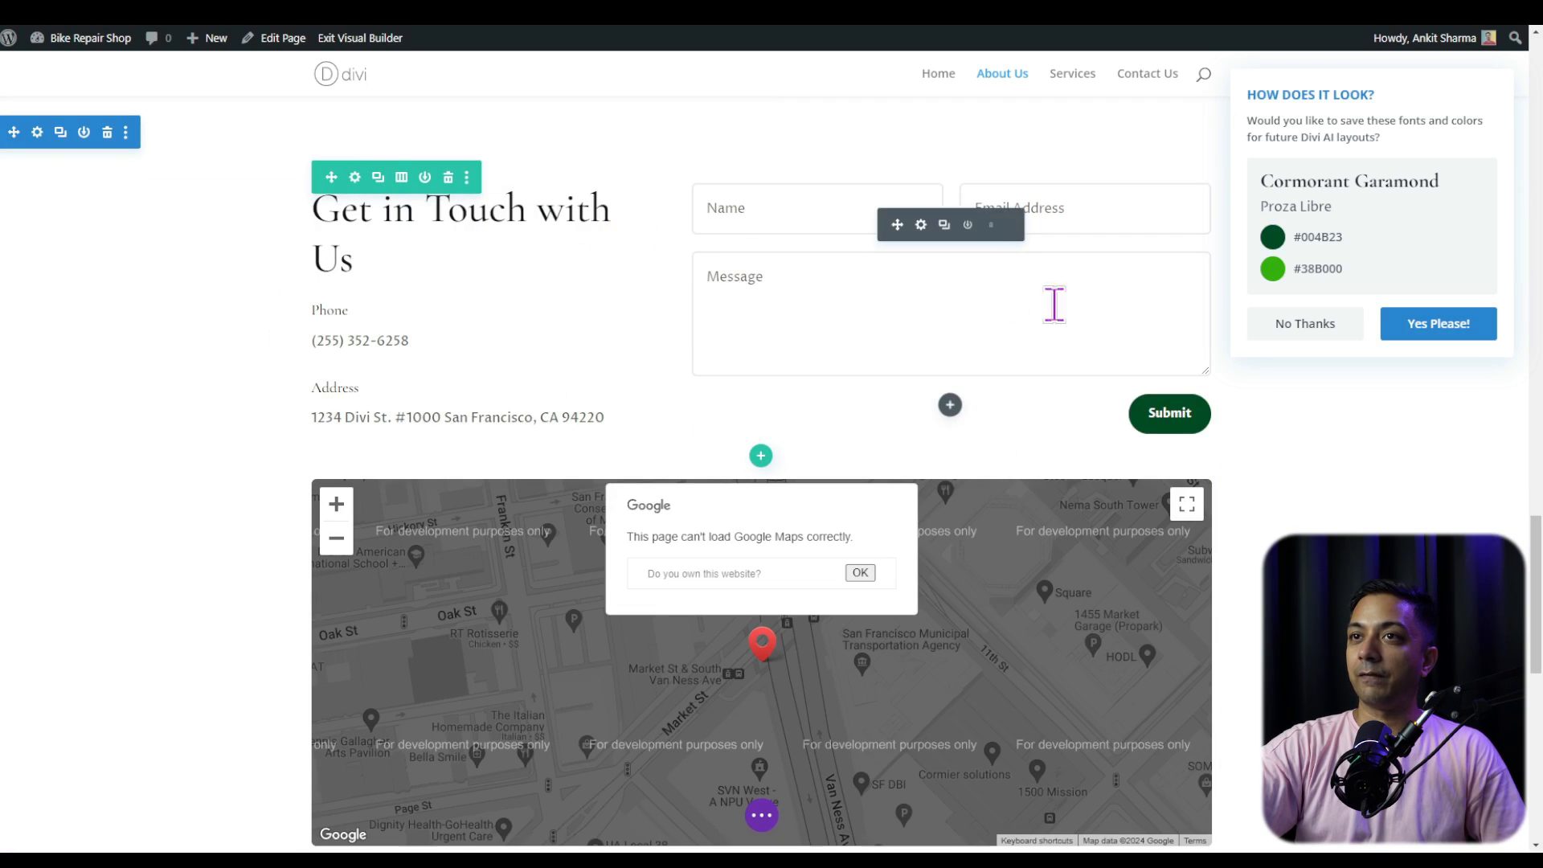
scroll(1309, 431, down, 4)
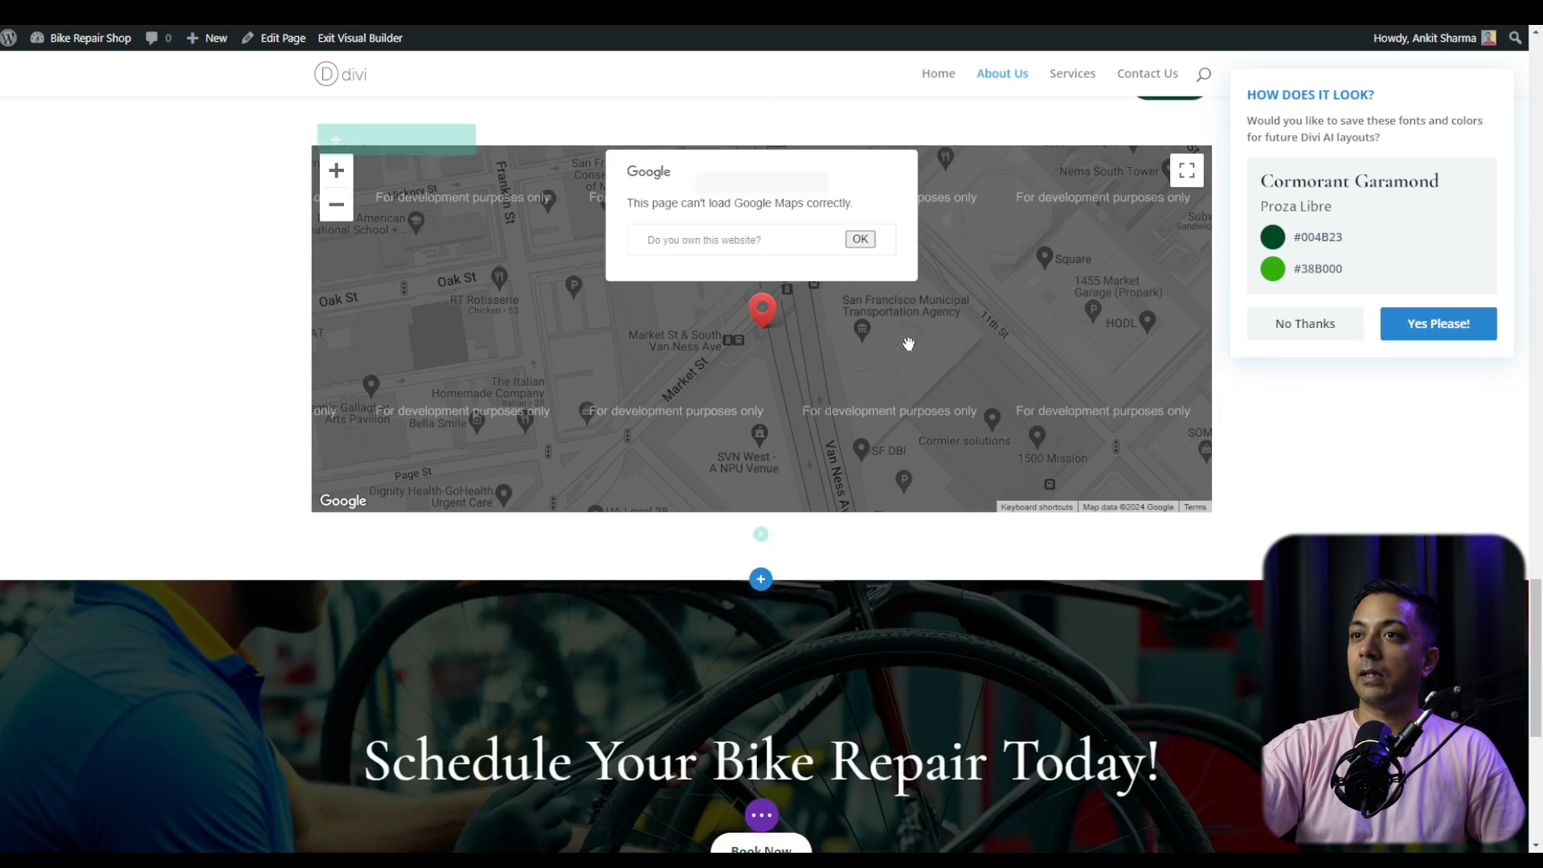
scroll(1011, 338, down, 4)
scroll(997, 346, up, 1)
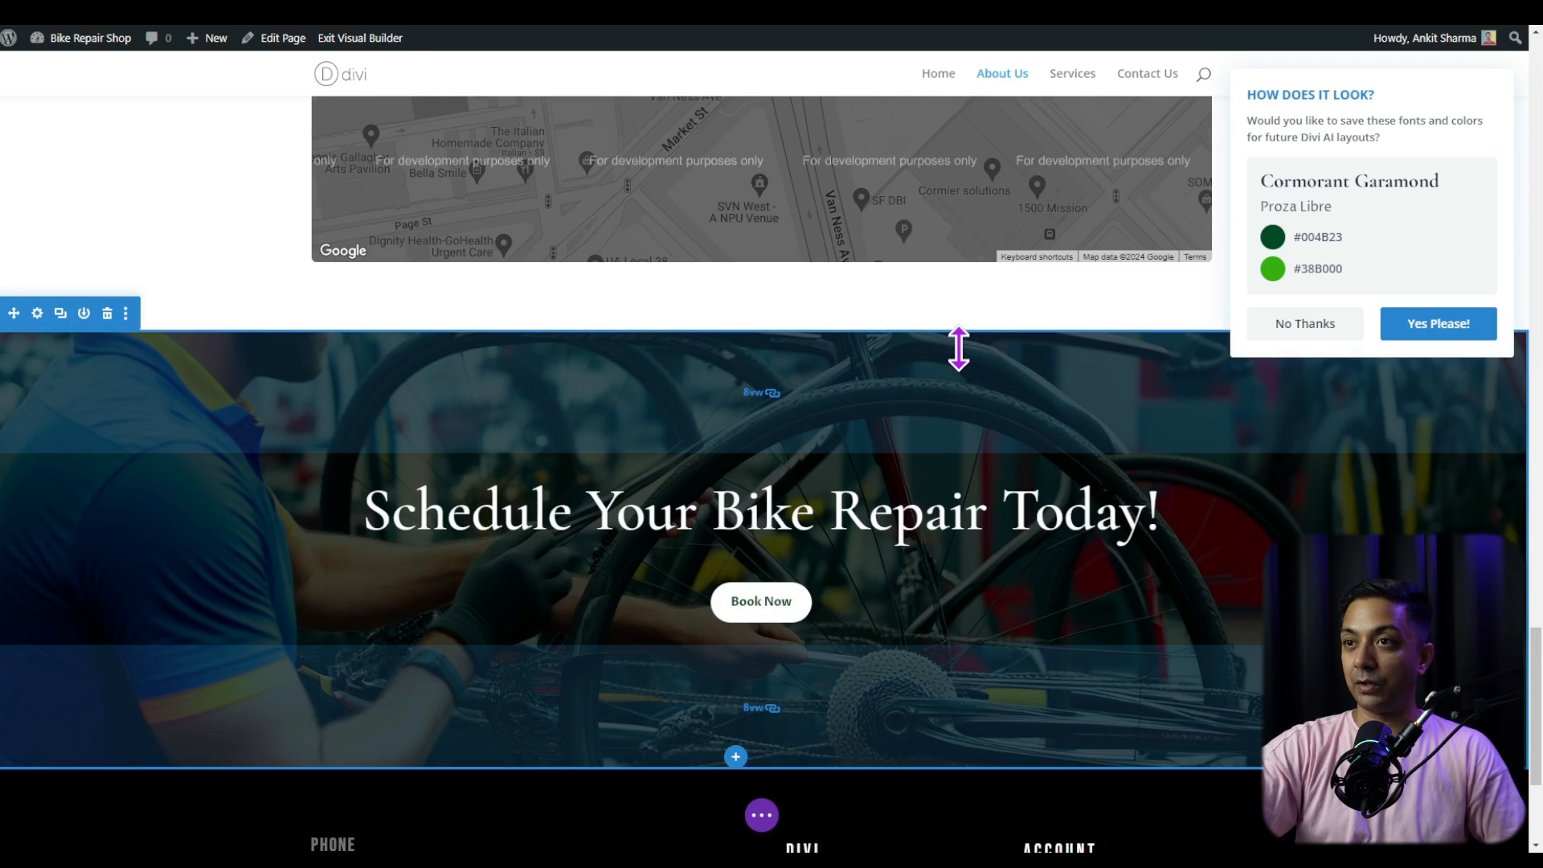
scroll(793, 534, down, 1)
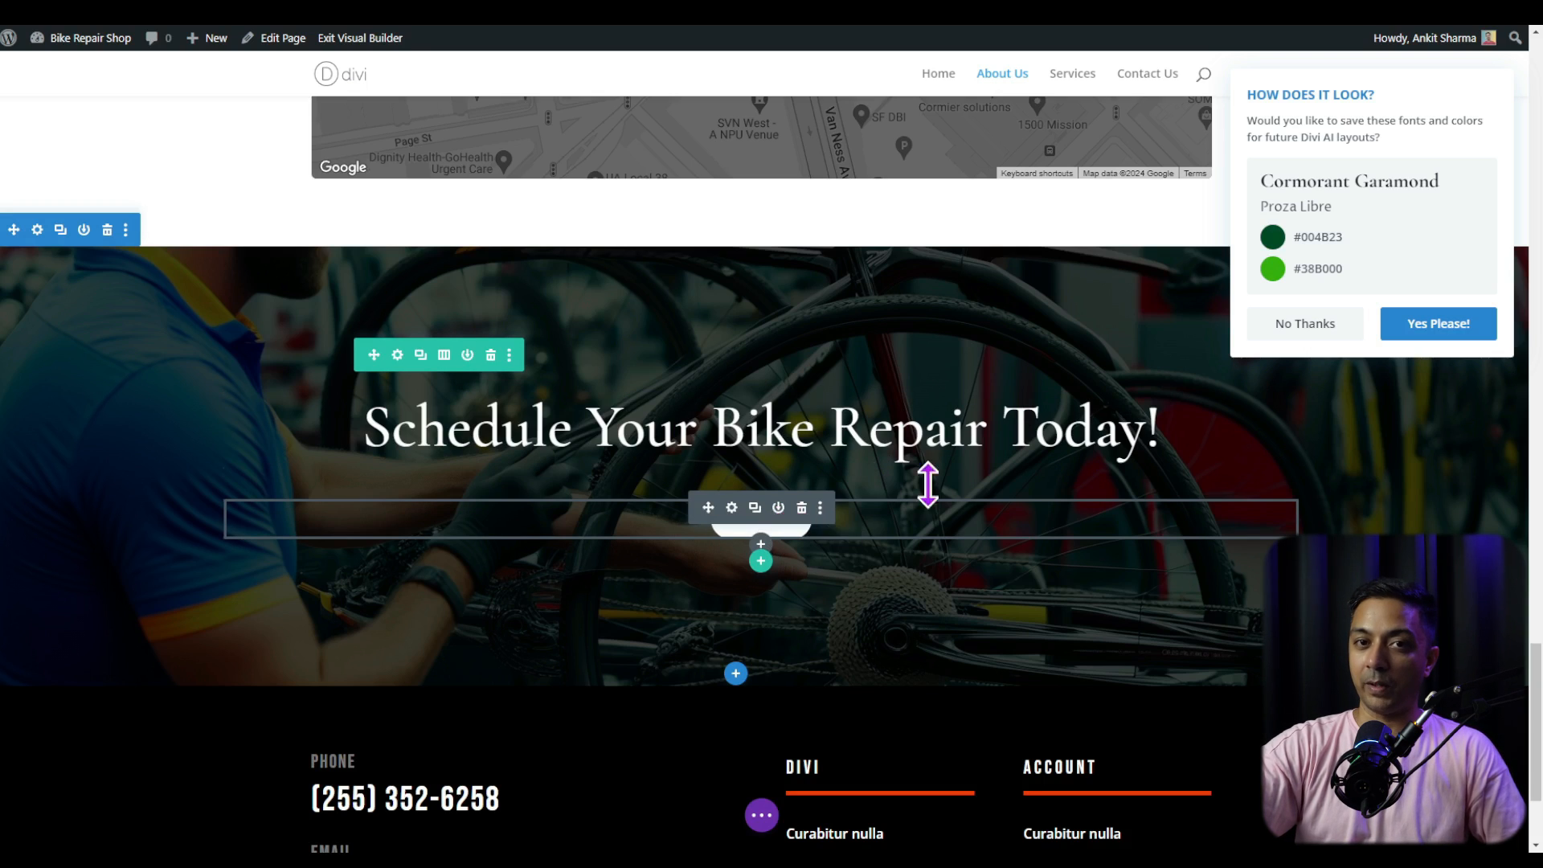
scroll(1210, 521, down, 1)
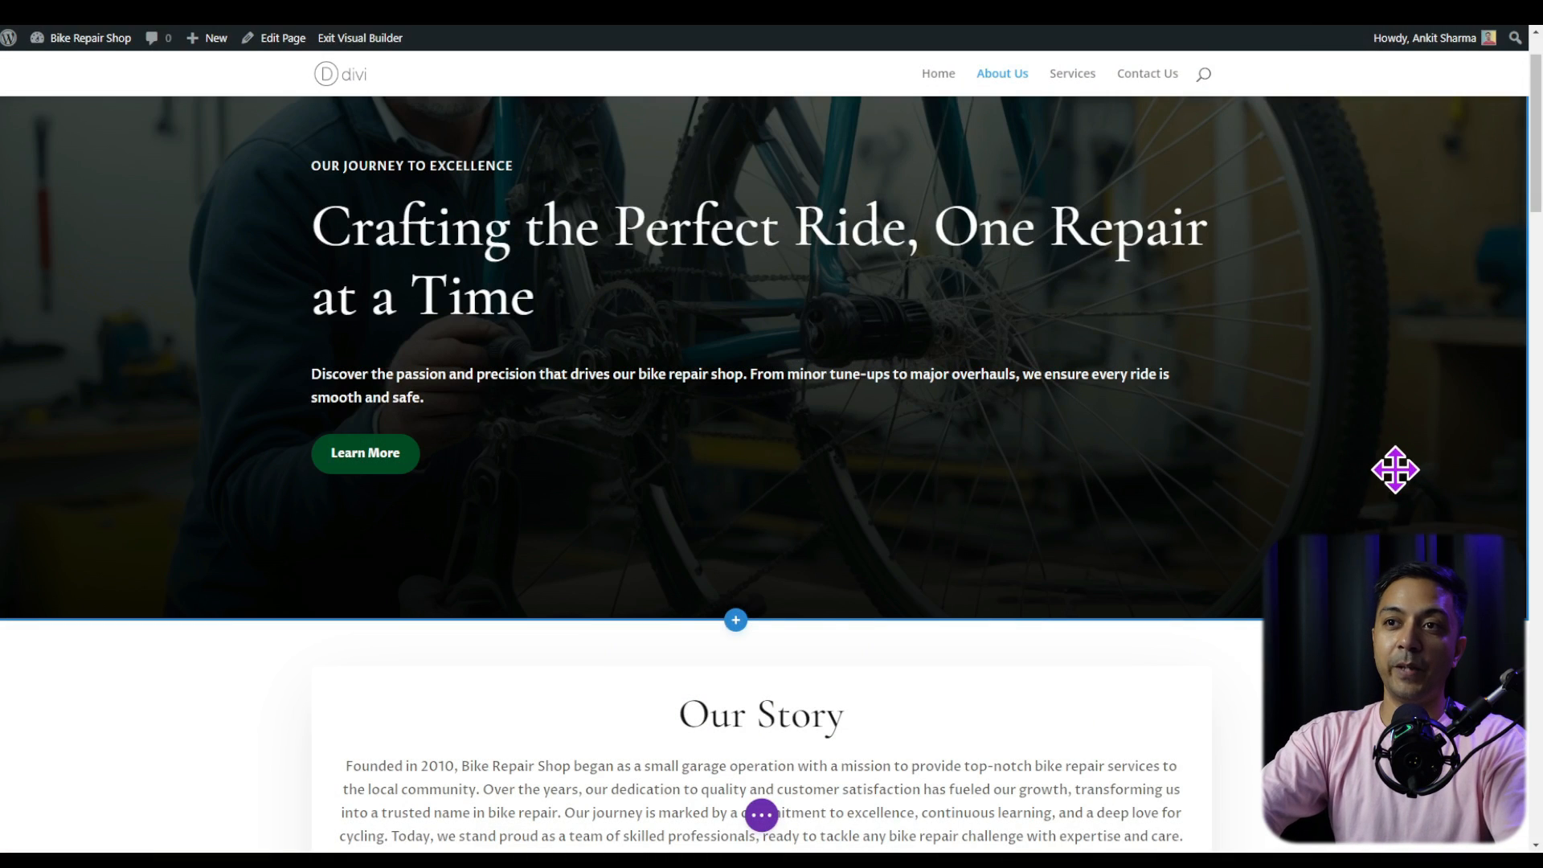
Insert a single-column row with a Text module between the Meet Our Team heading and the team member photos.
scroll(1399, 466, down, 3)
scroll(1396, 470, down, 1)
scroll(1382, 448, down, 1)
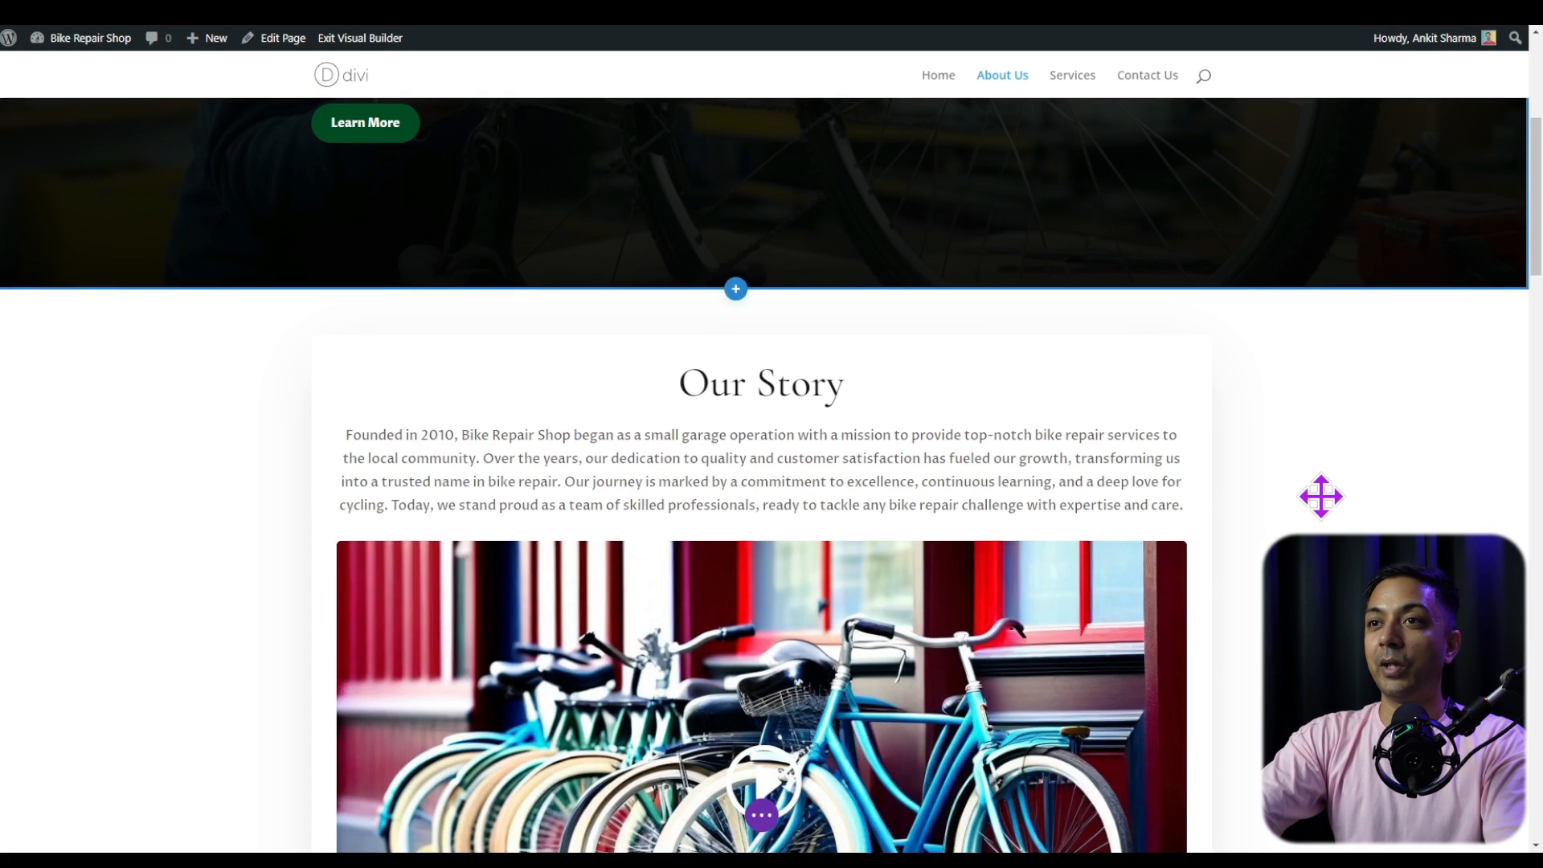
mouse_move(727, 422)
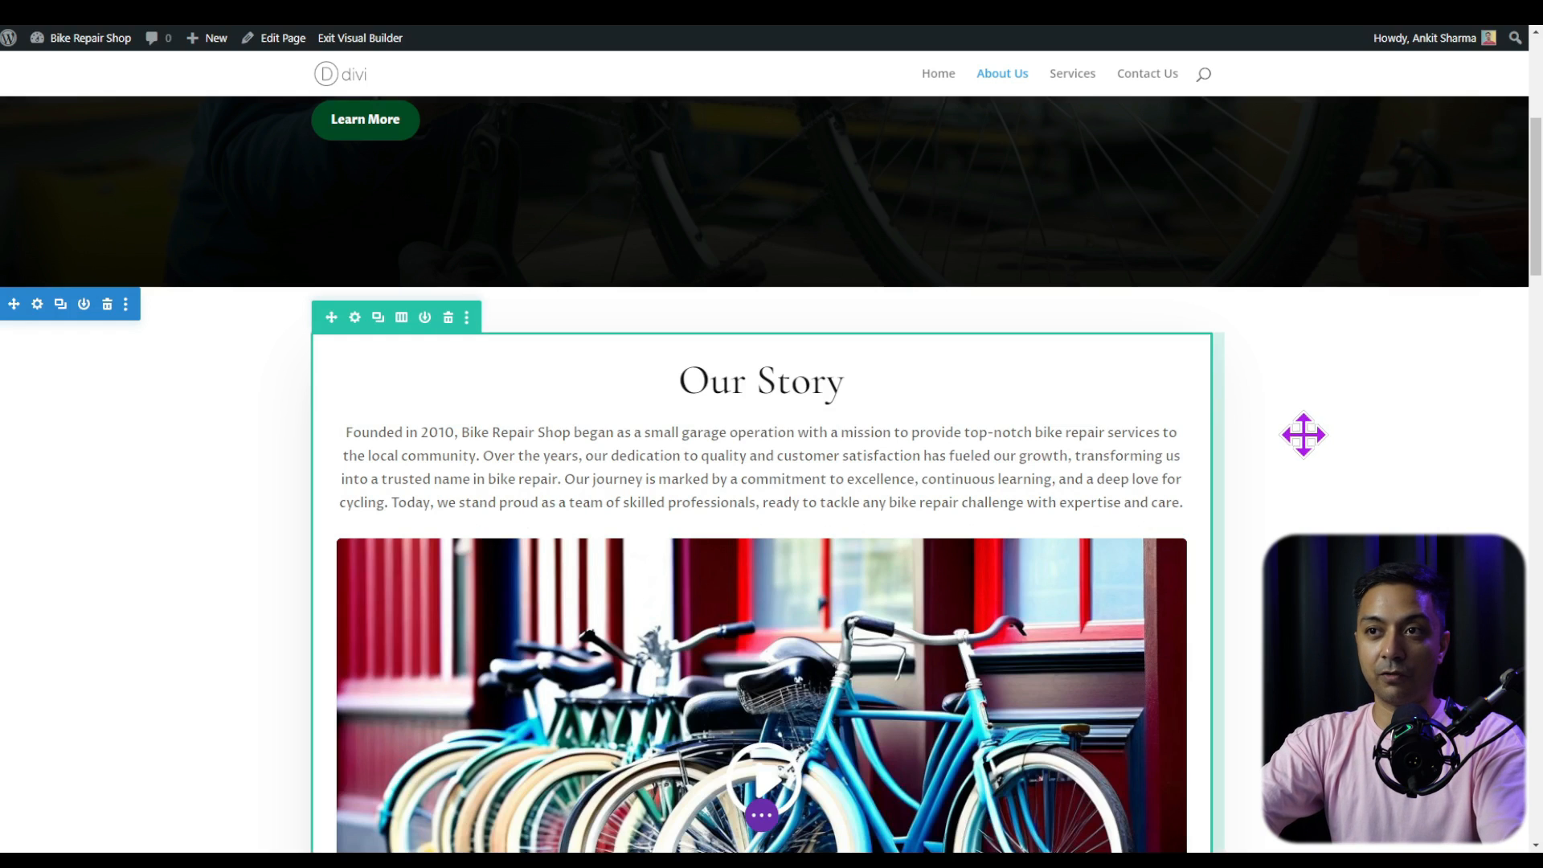
scroll(1262, 450, down, 5)
scroll(1213, 515, down, 3)
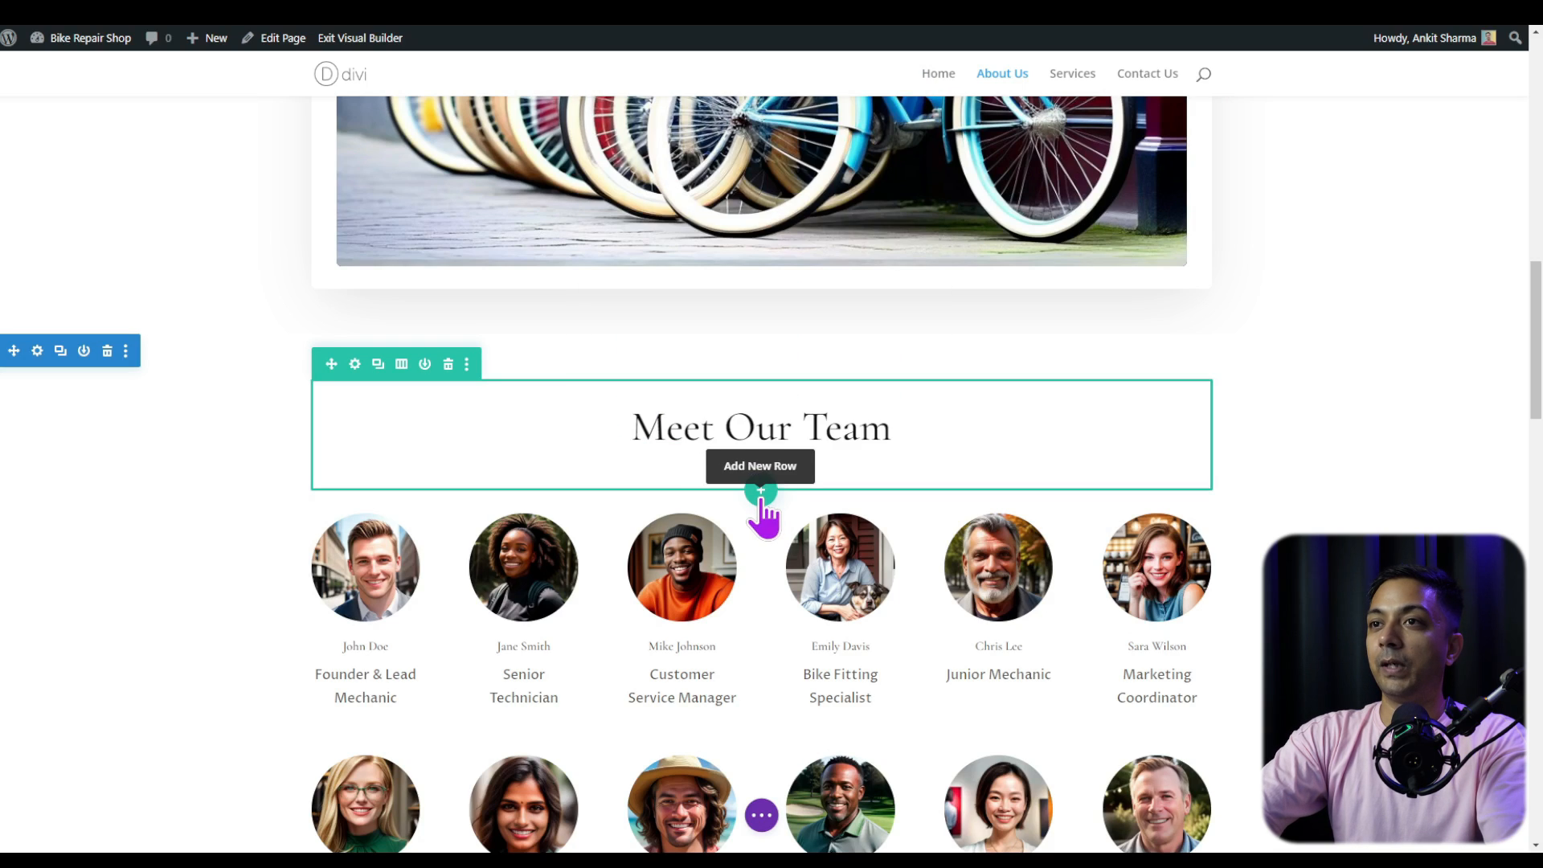
click(761, 492)
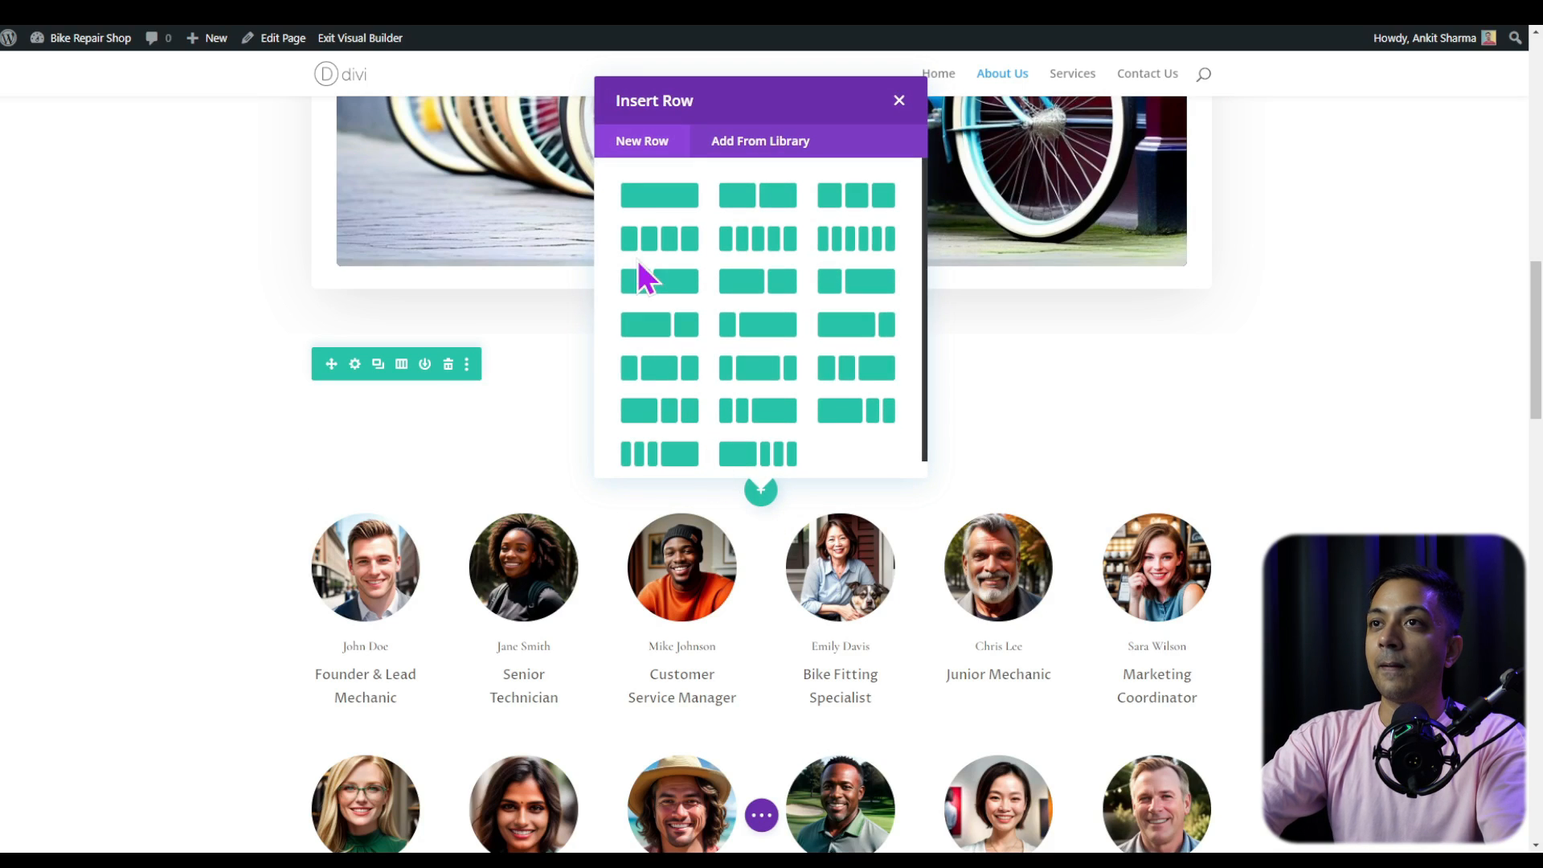
click(631, 202)
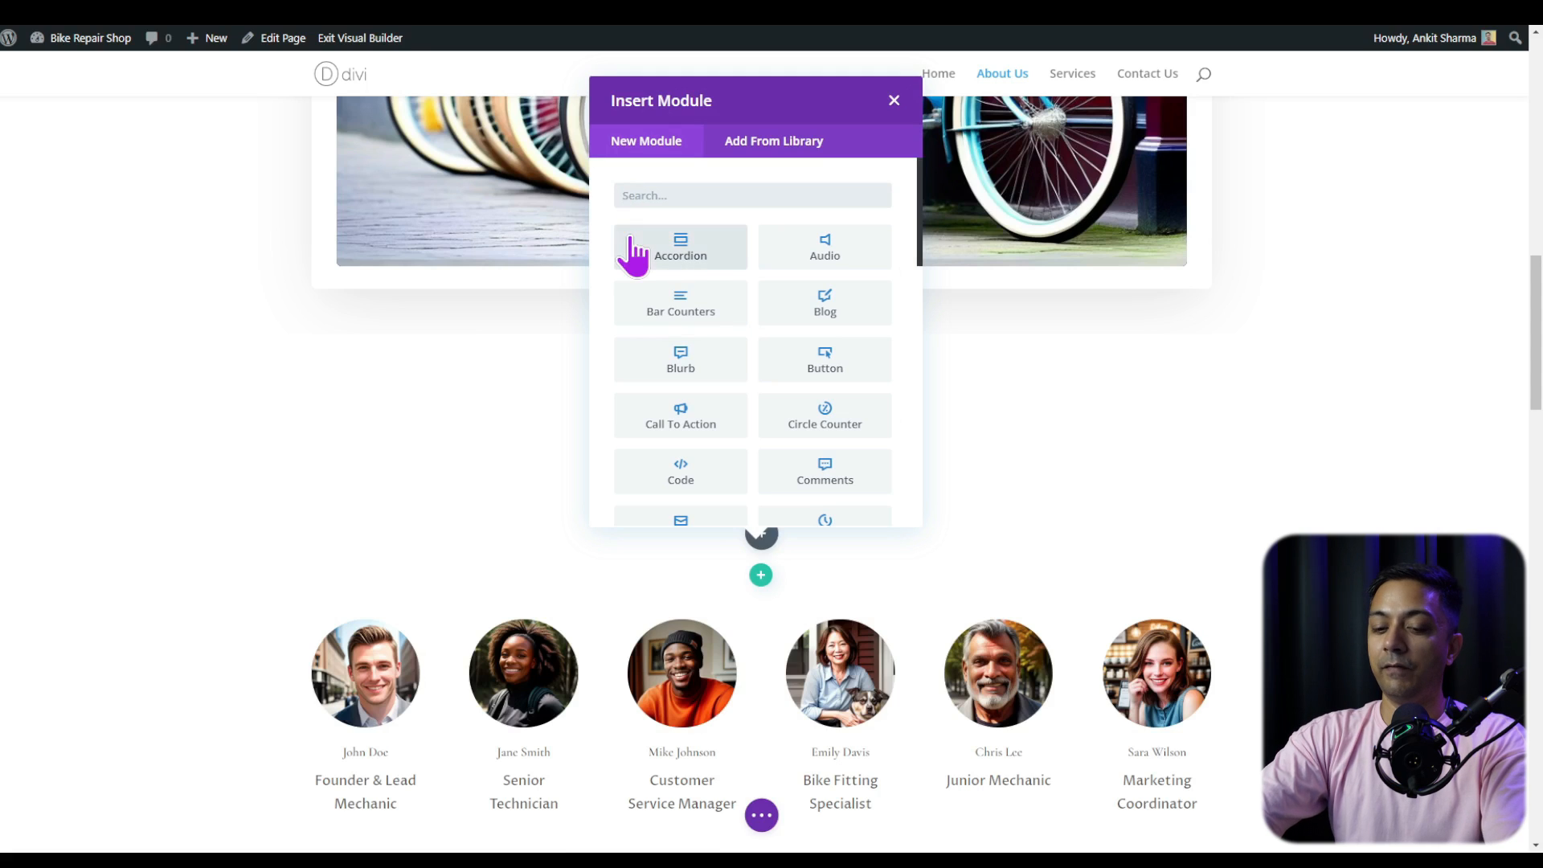
text(text)
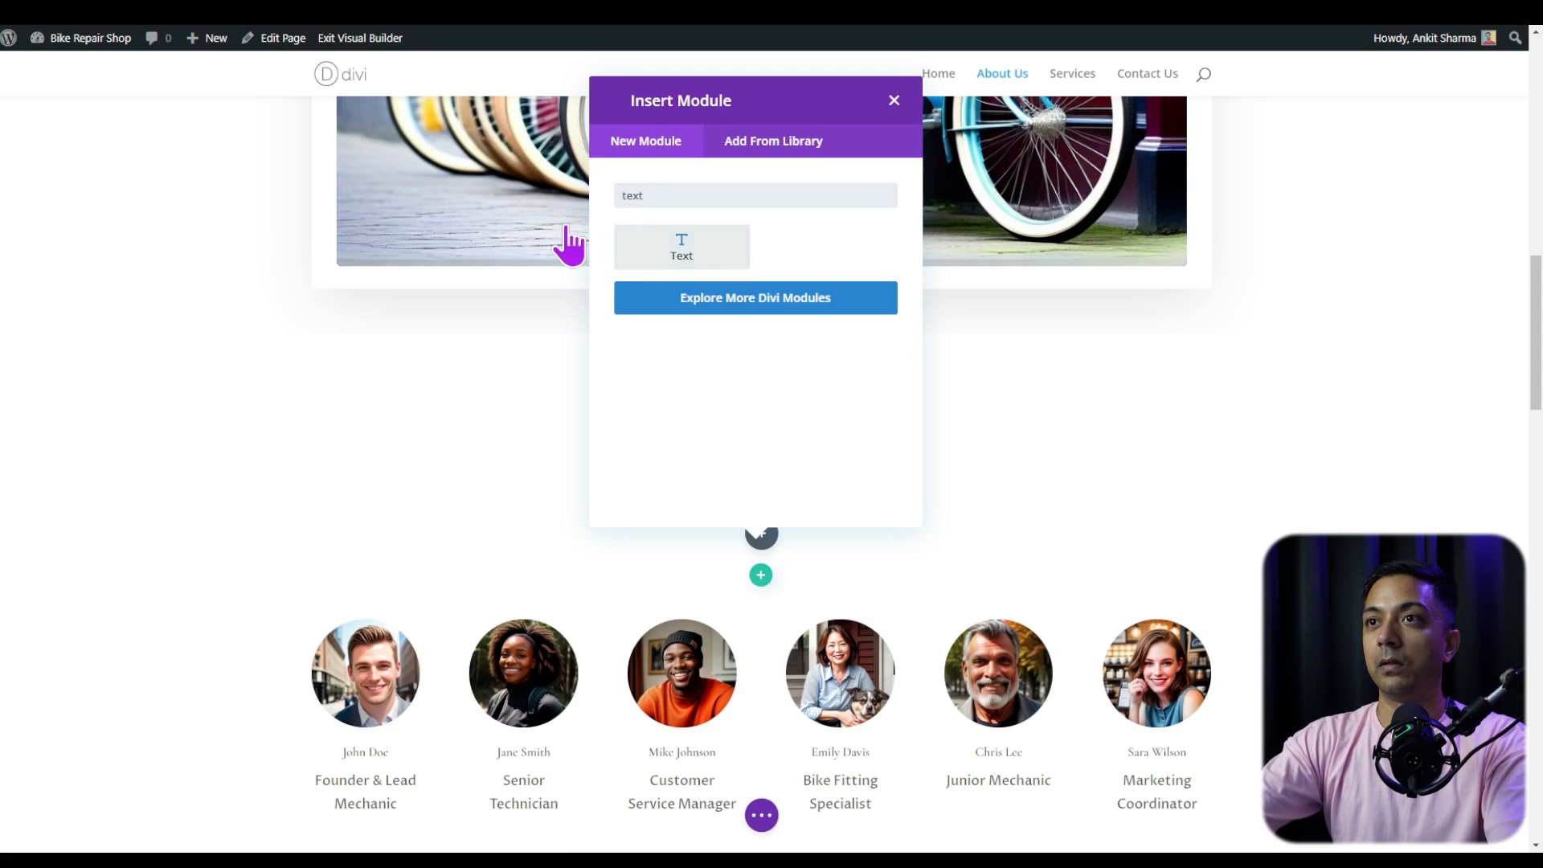
click(652, 263)
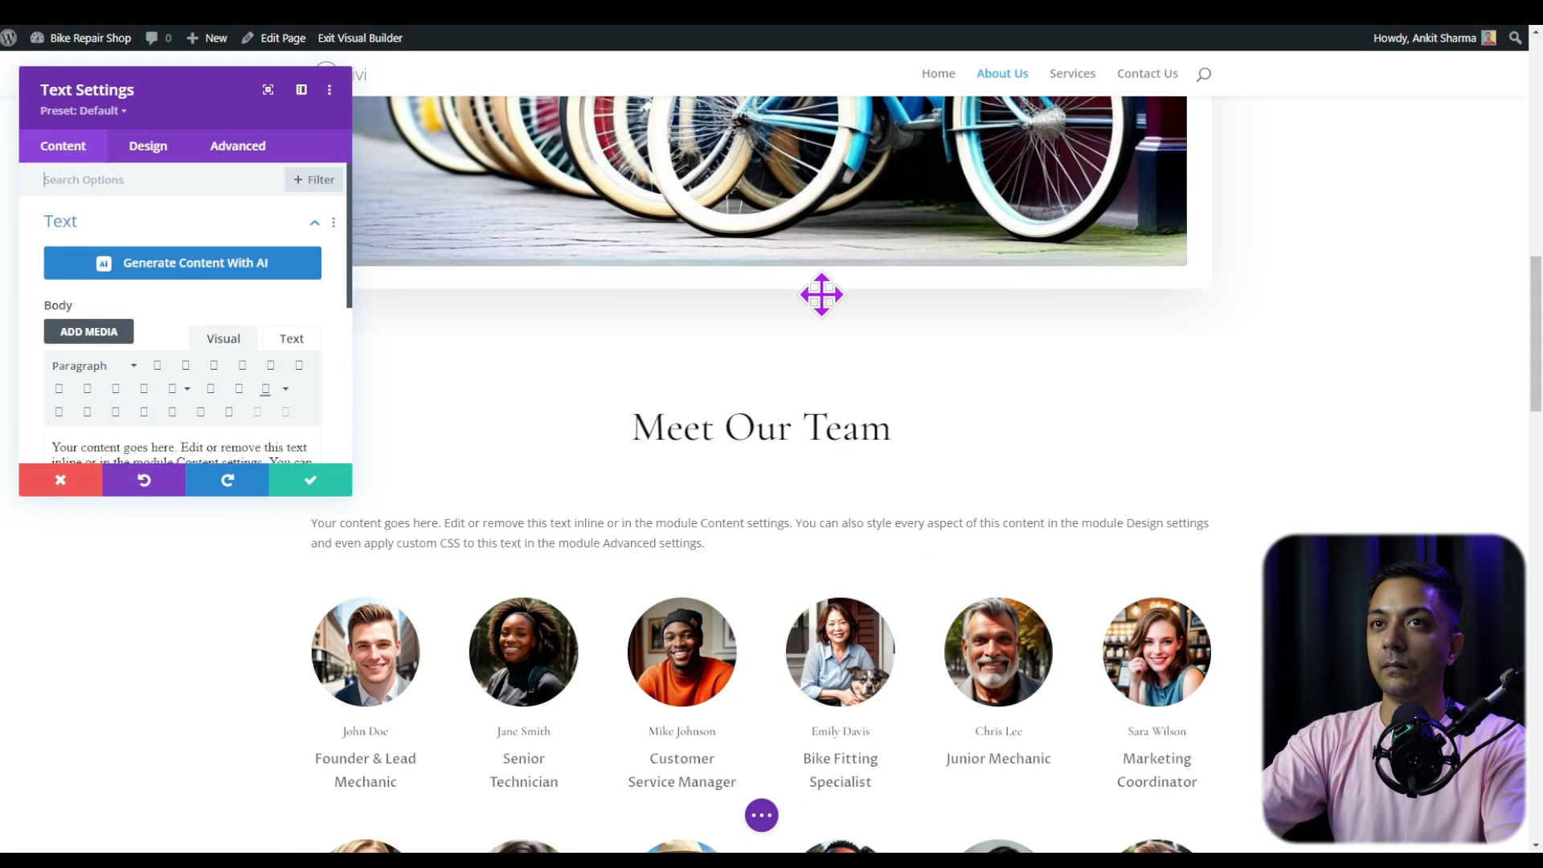
Clear the Text module's placeholder body and choose Write With AI for it.
scroll(173, 269, down, 1)
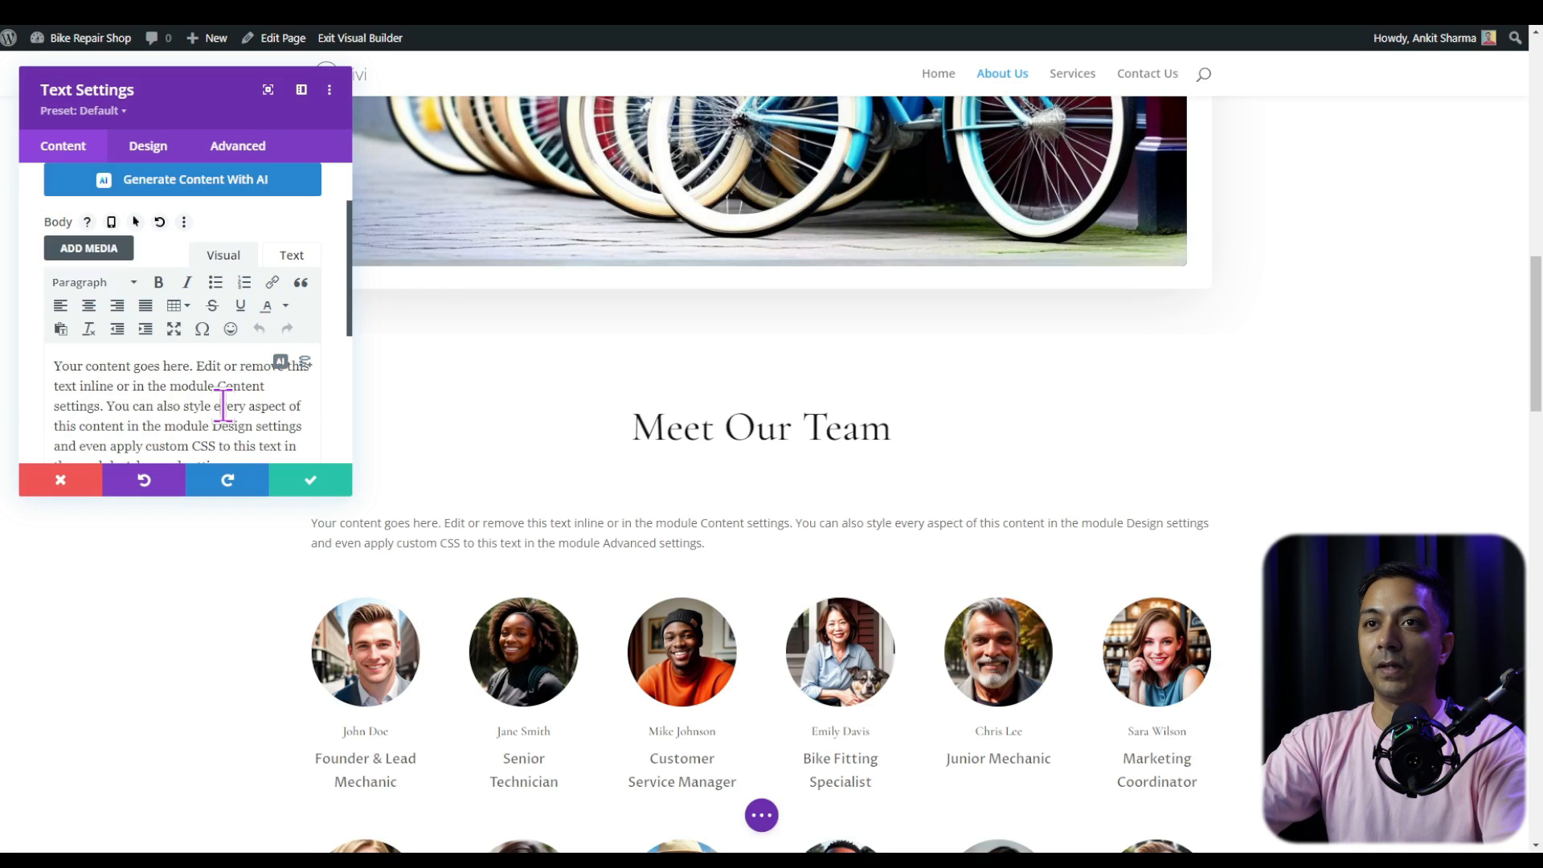
key(ctrl+a)
key(BackSpace)
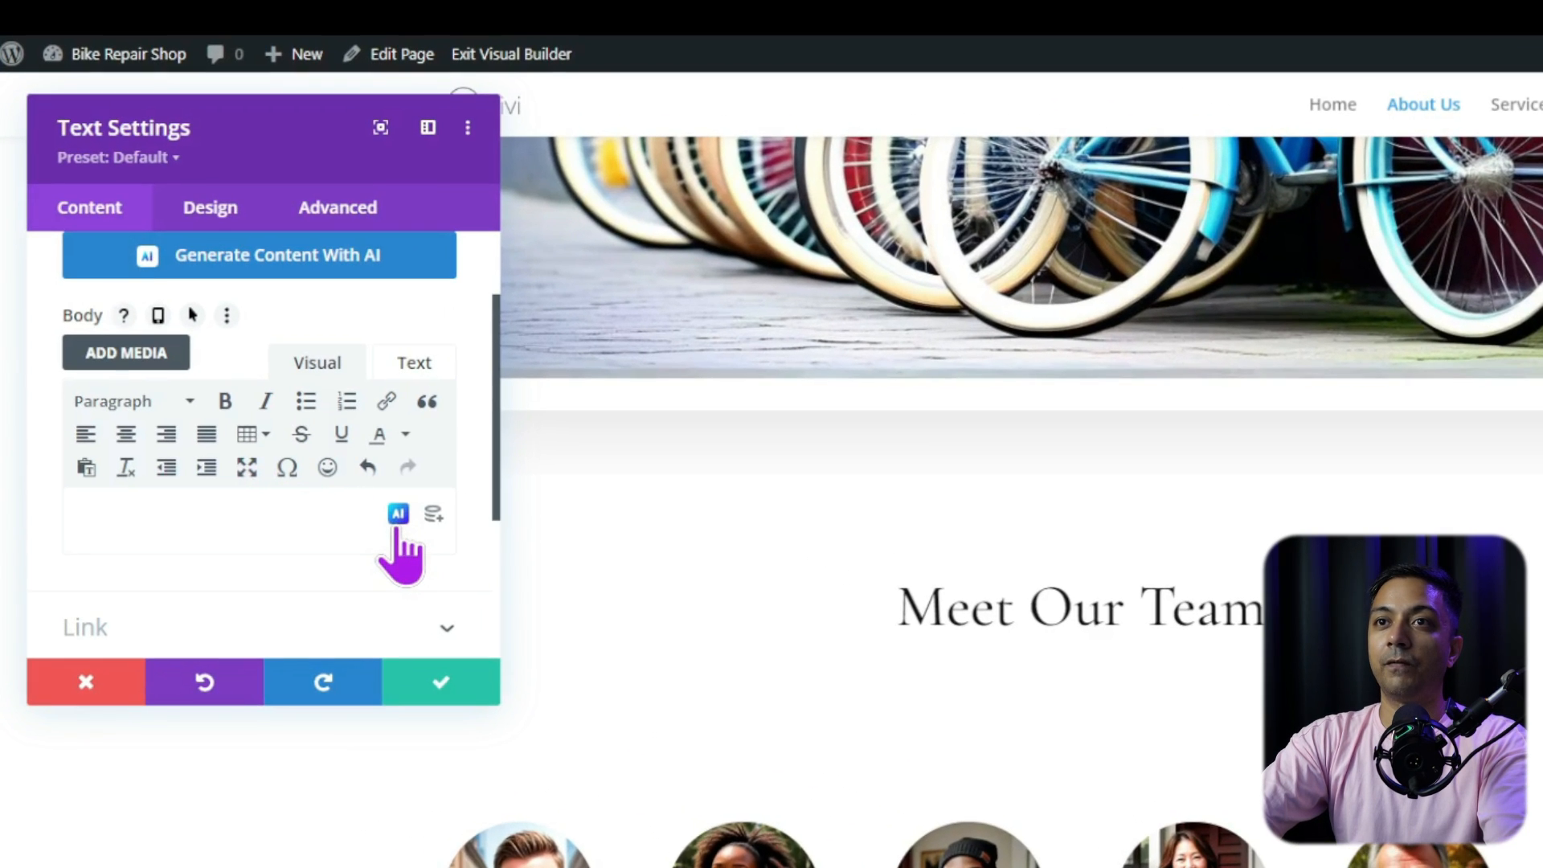
click(398, 516)
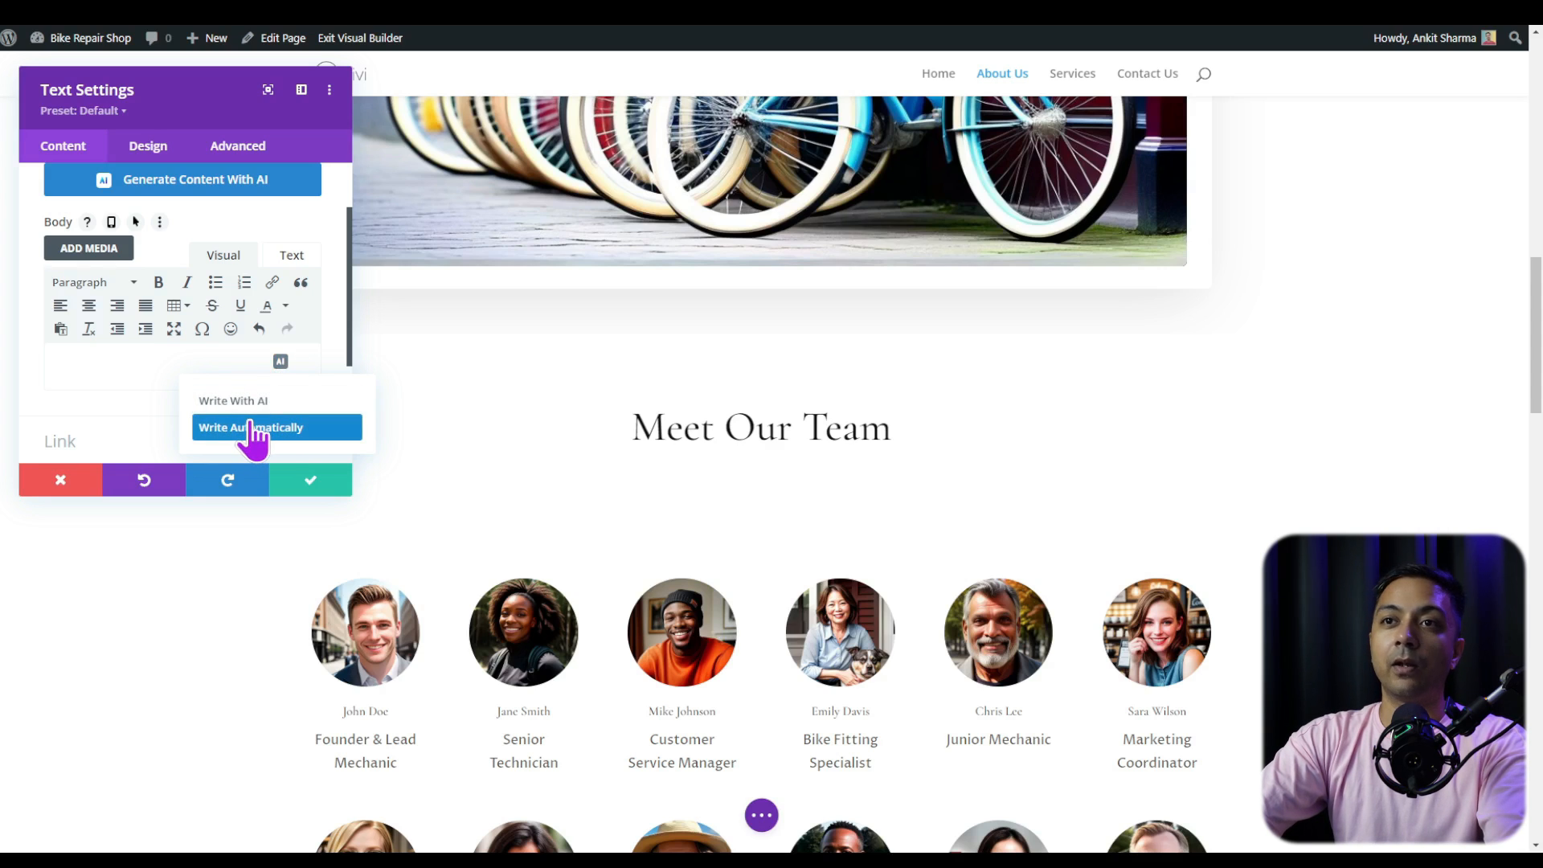
click(210, 400)
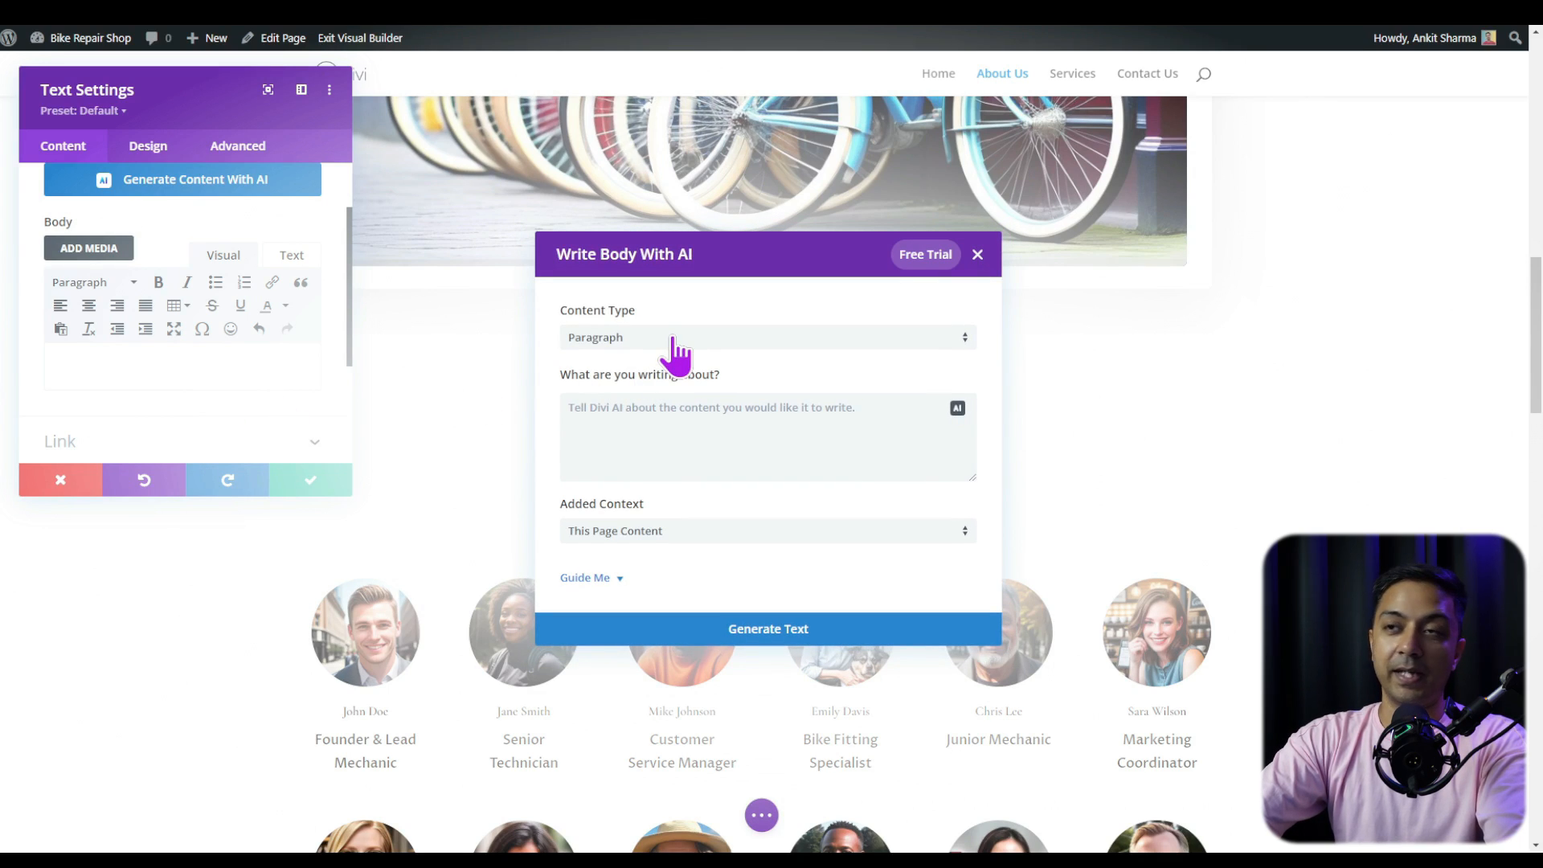
Request a Paragraph with the prompt "Write a paragraph about the team of the company showing how talented these team members are.", using This Page Content as context.
click(674, 337)
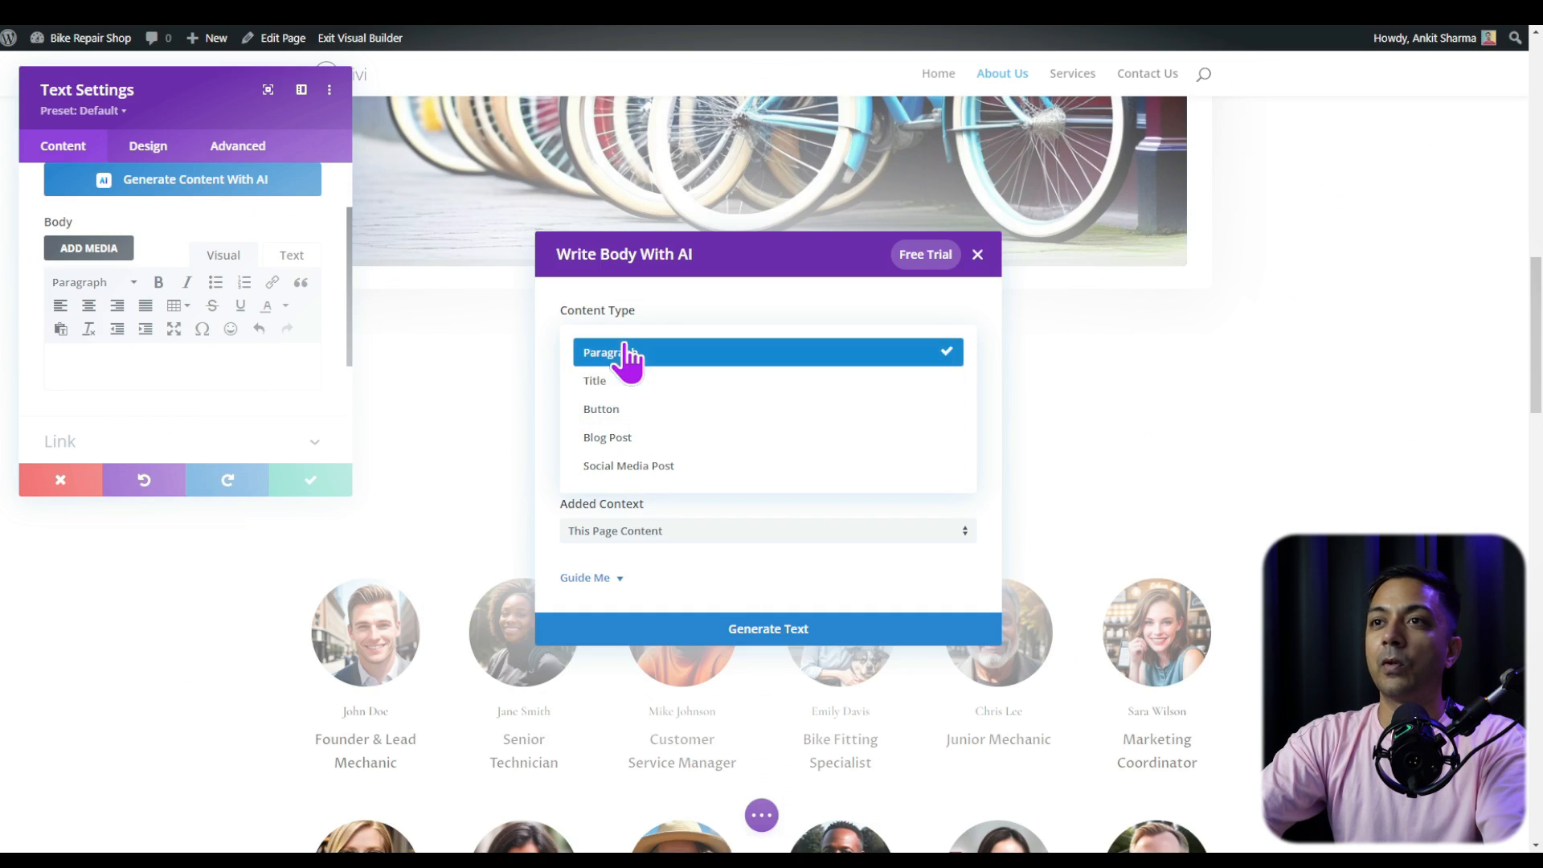
click(611, 360)
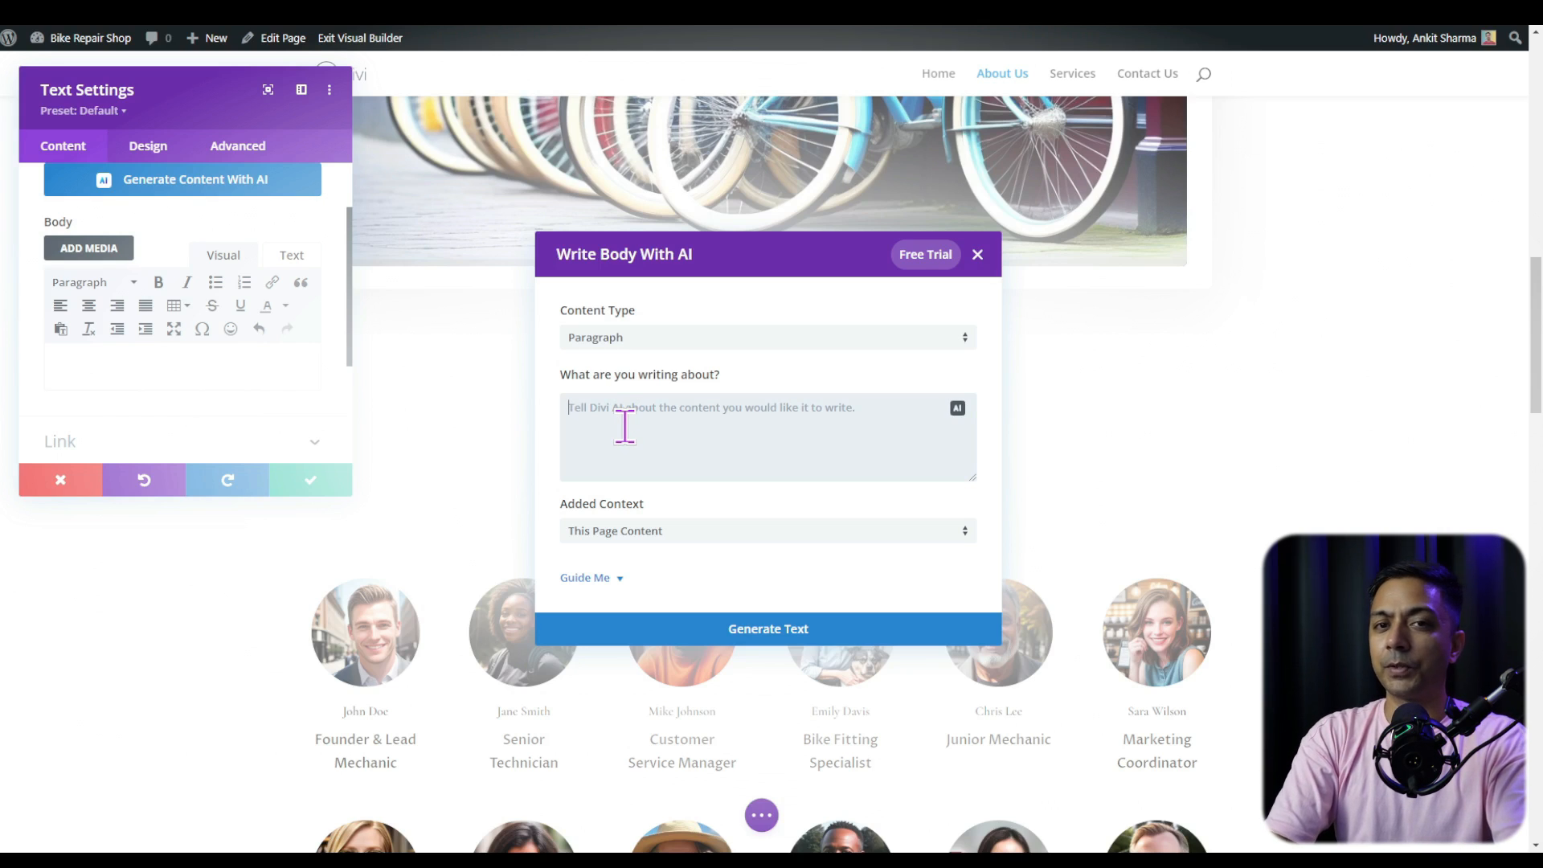
text(Write a paragraph about the team of the company showing how talented these team members are.)
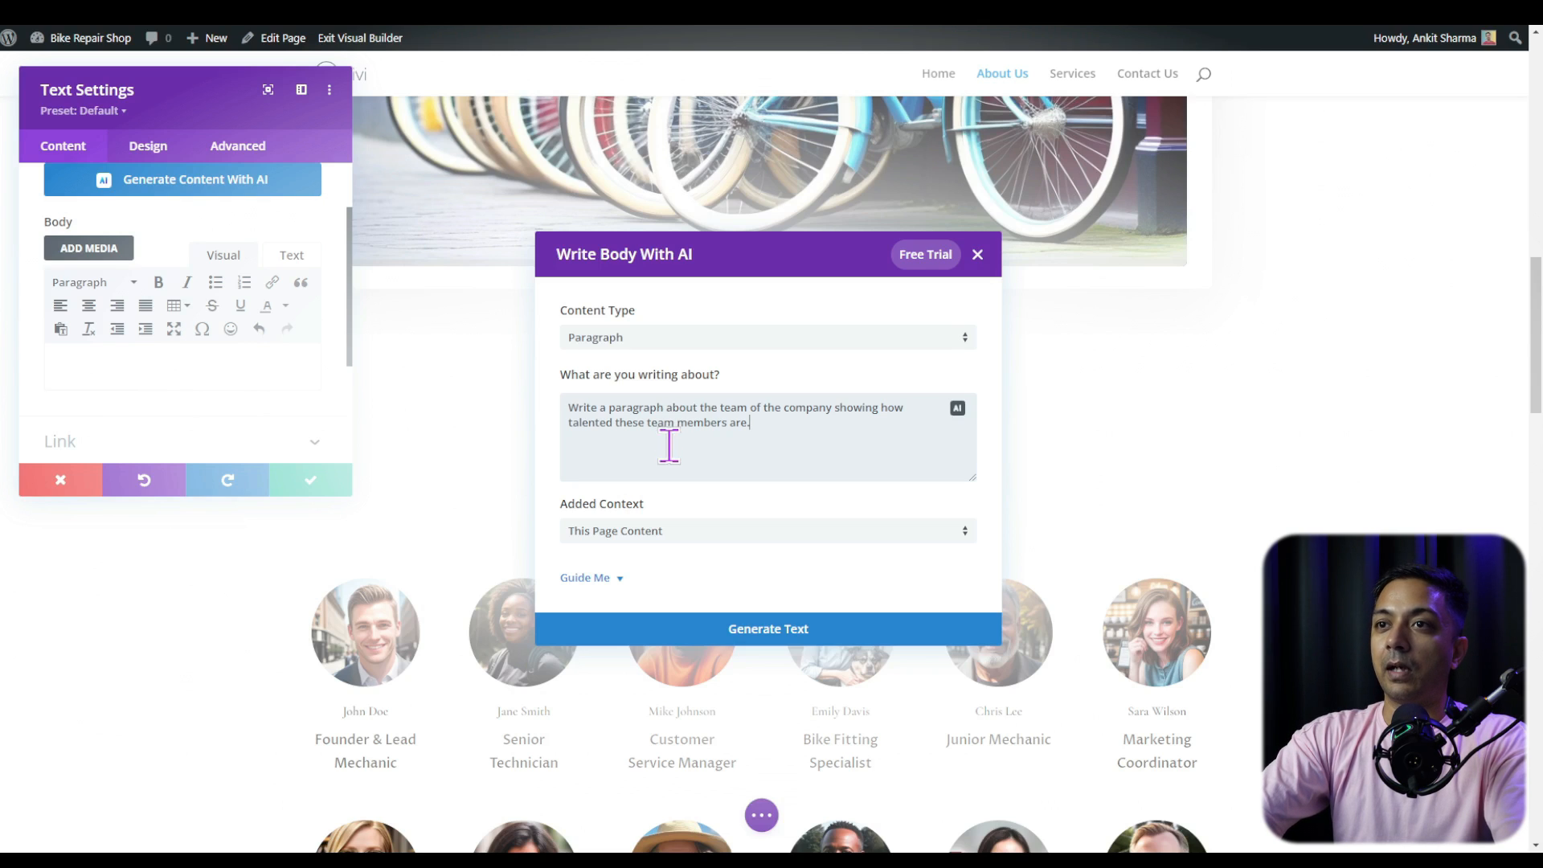
click(756, 532)
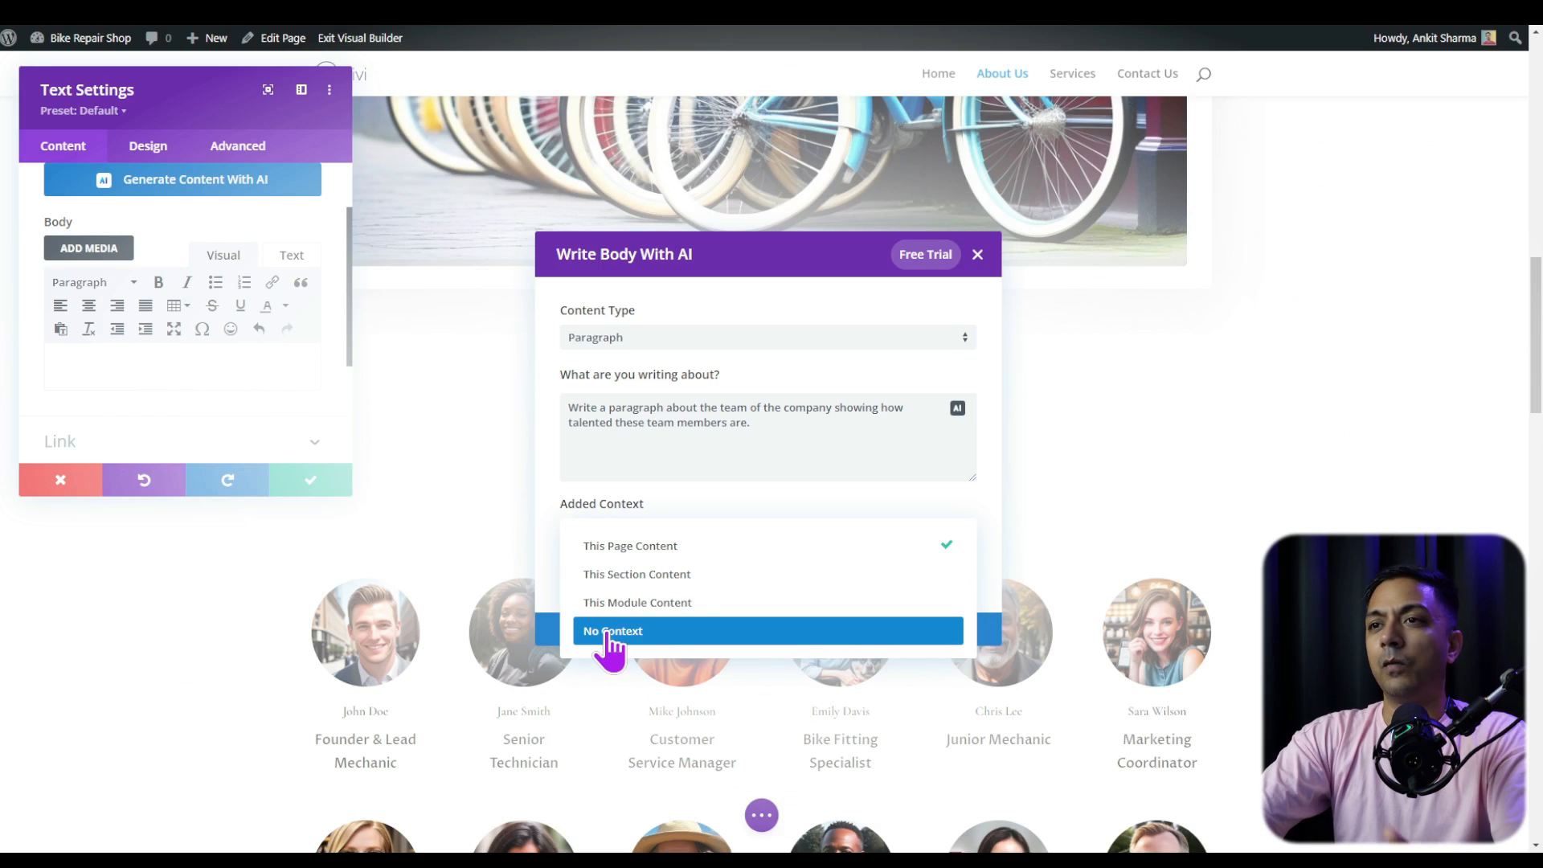
click(707, 552)
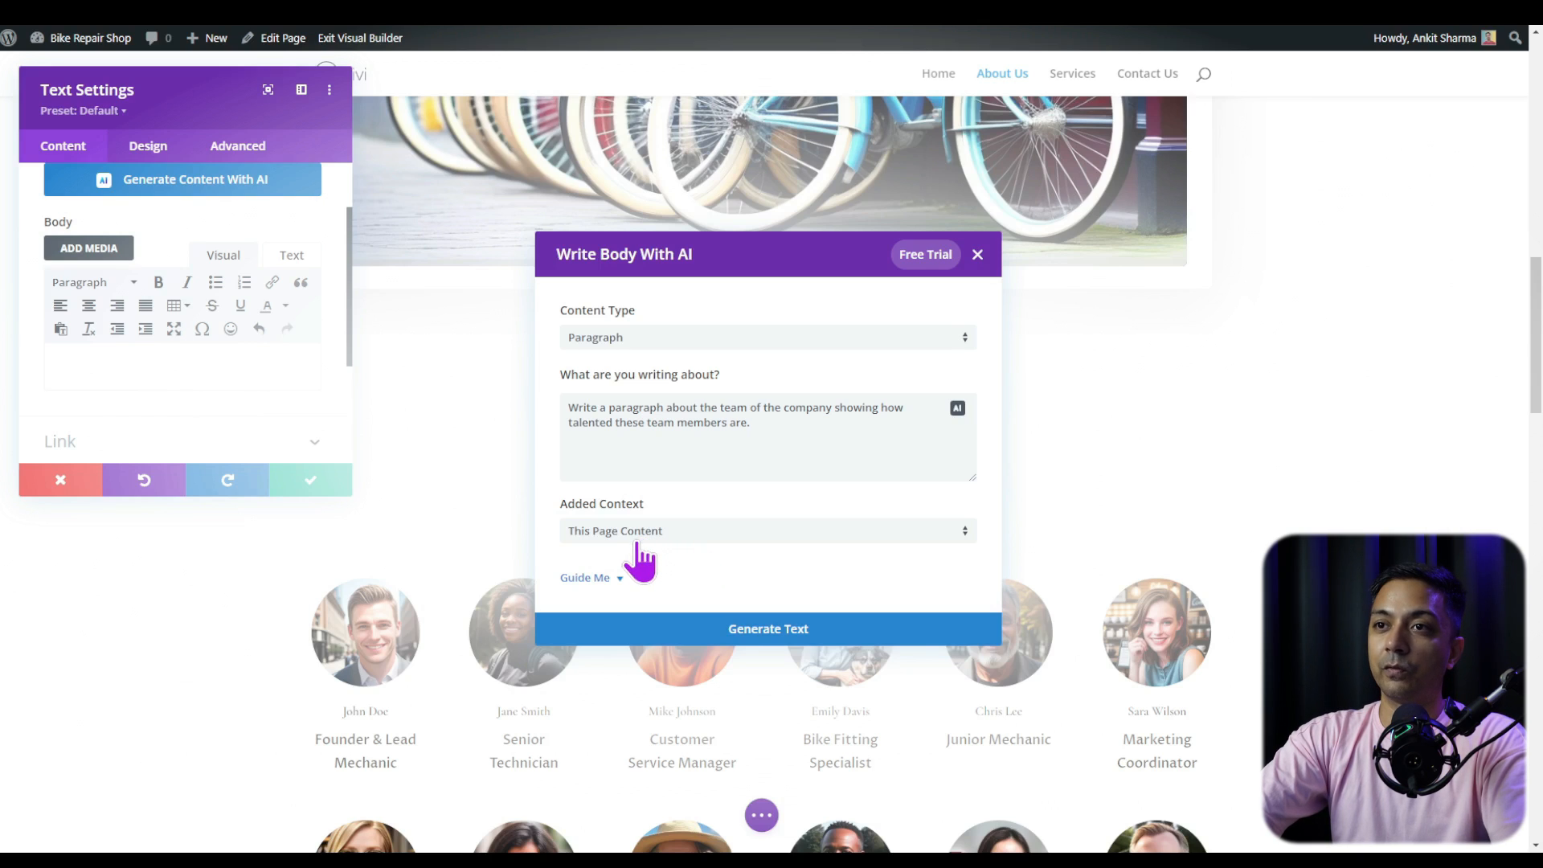
Show the additional guidance options, generate the team paragraph and use the result as the module's body text.
click(619, 579)
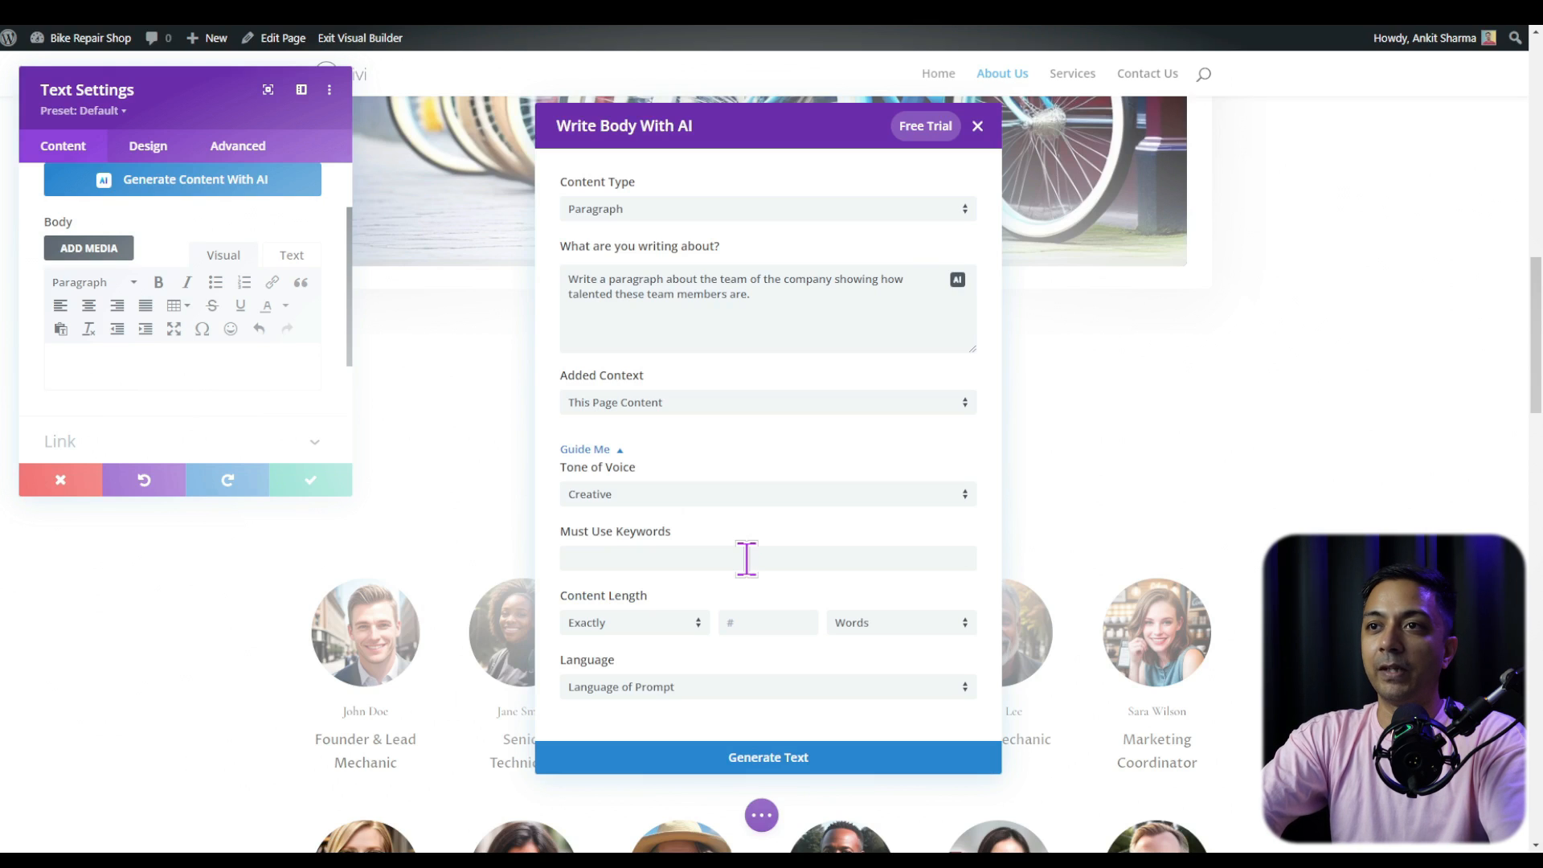
click(745, 762)
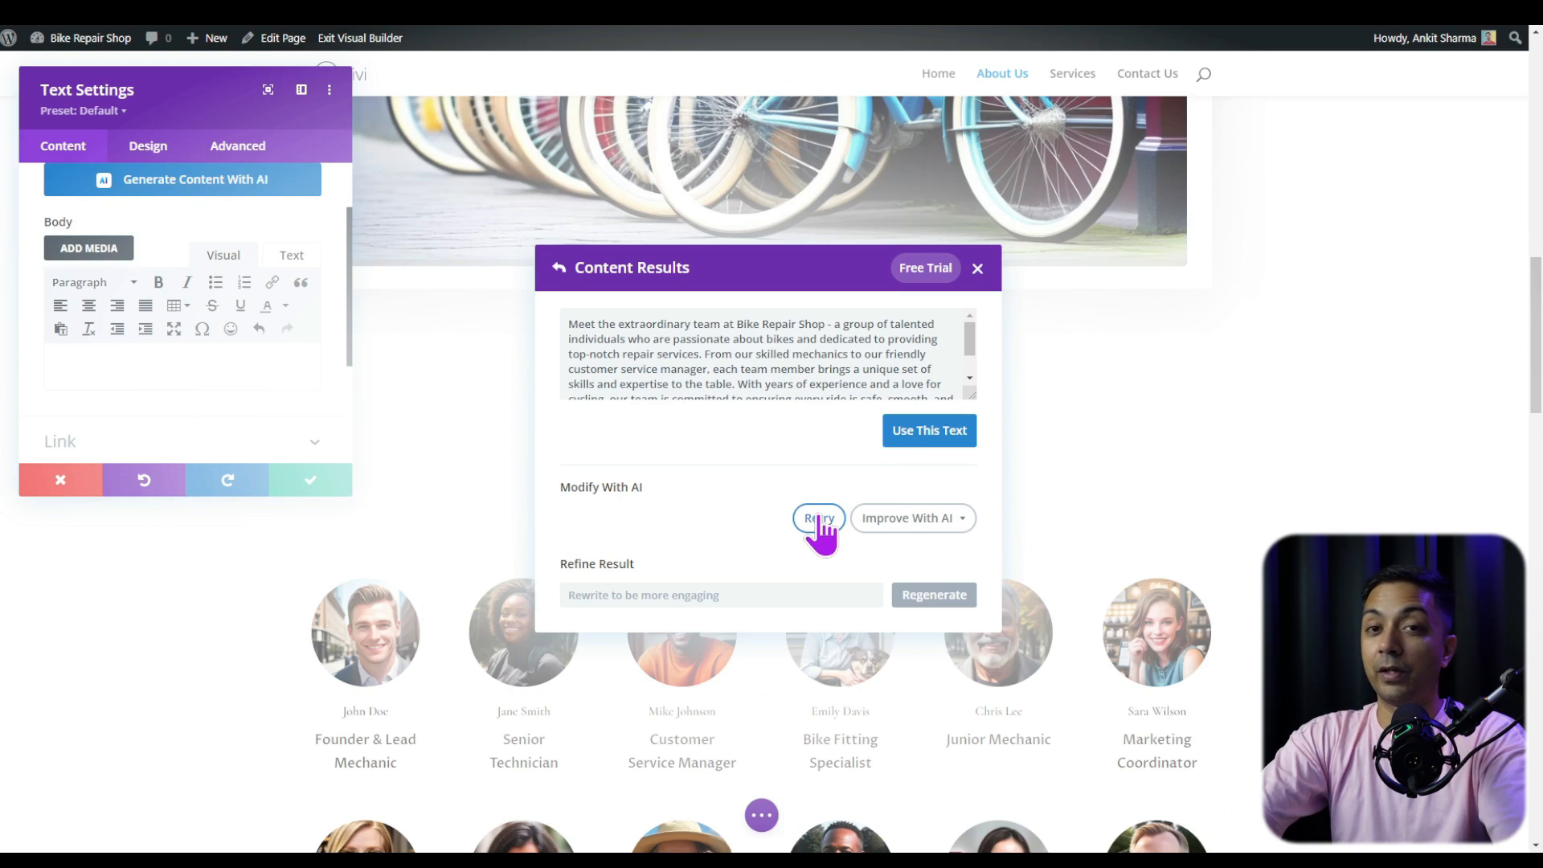
click(954, 520)
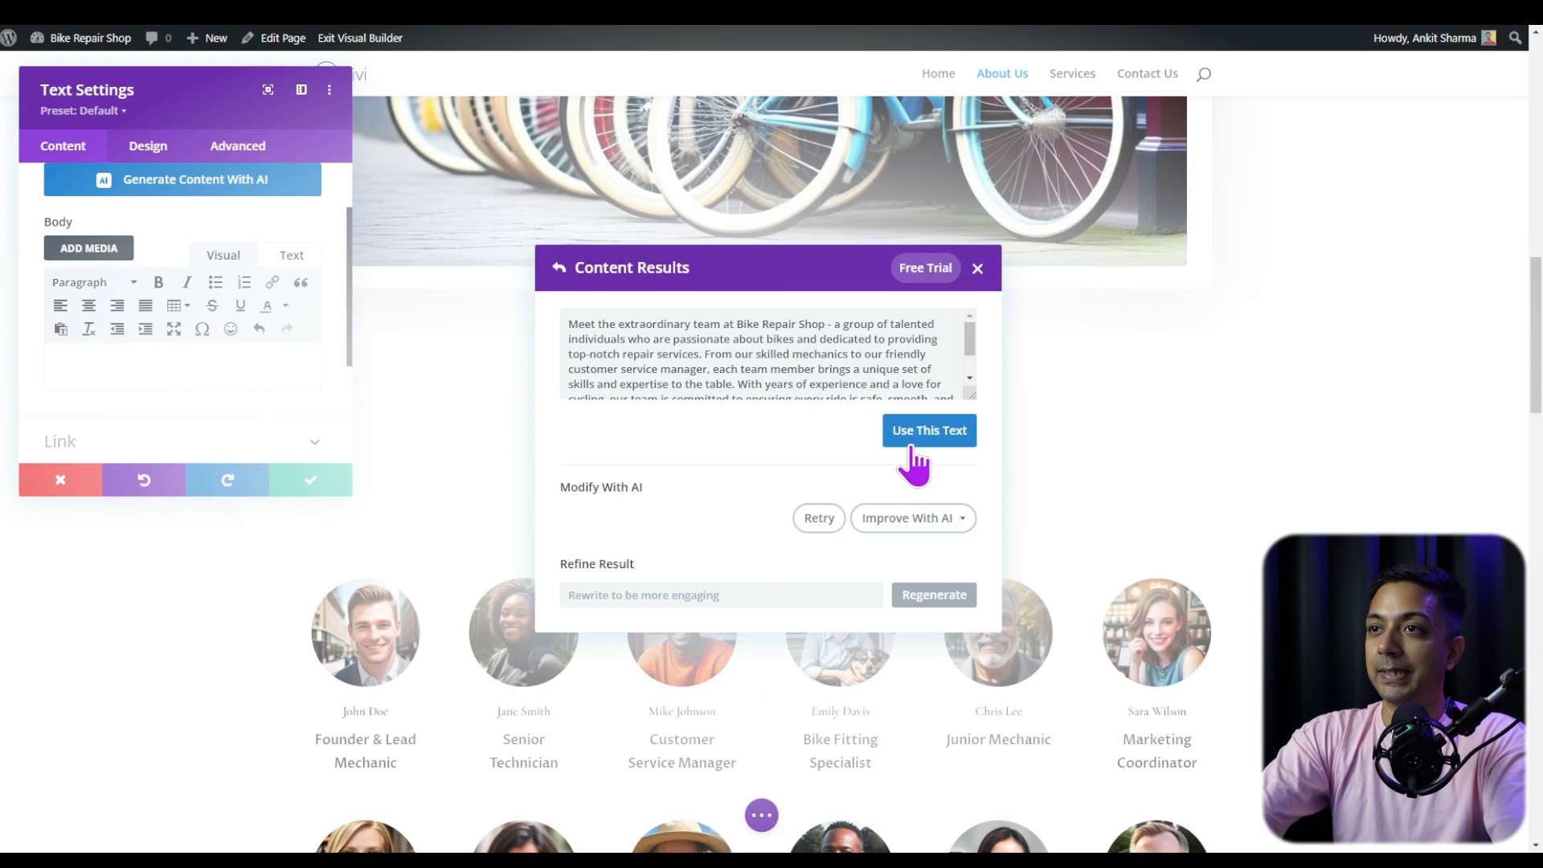
click(920, 442)
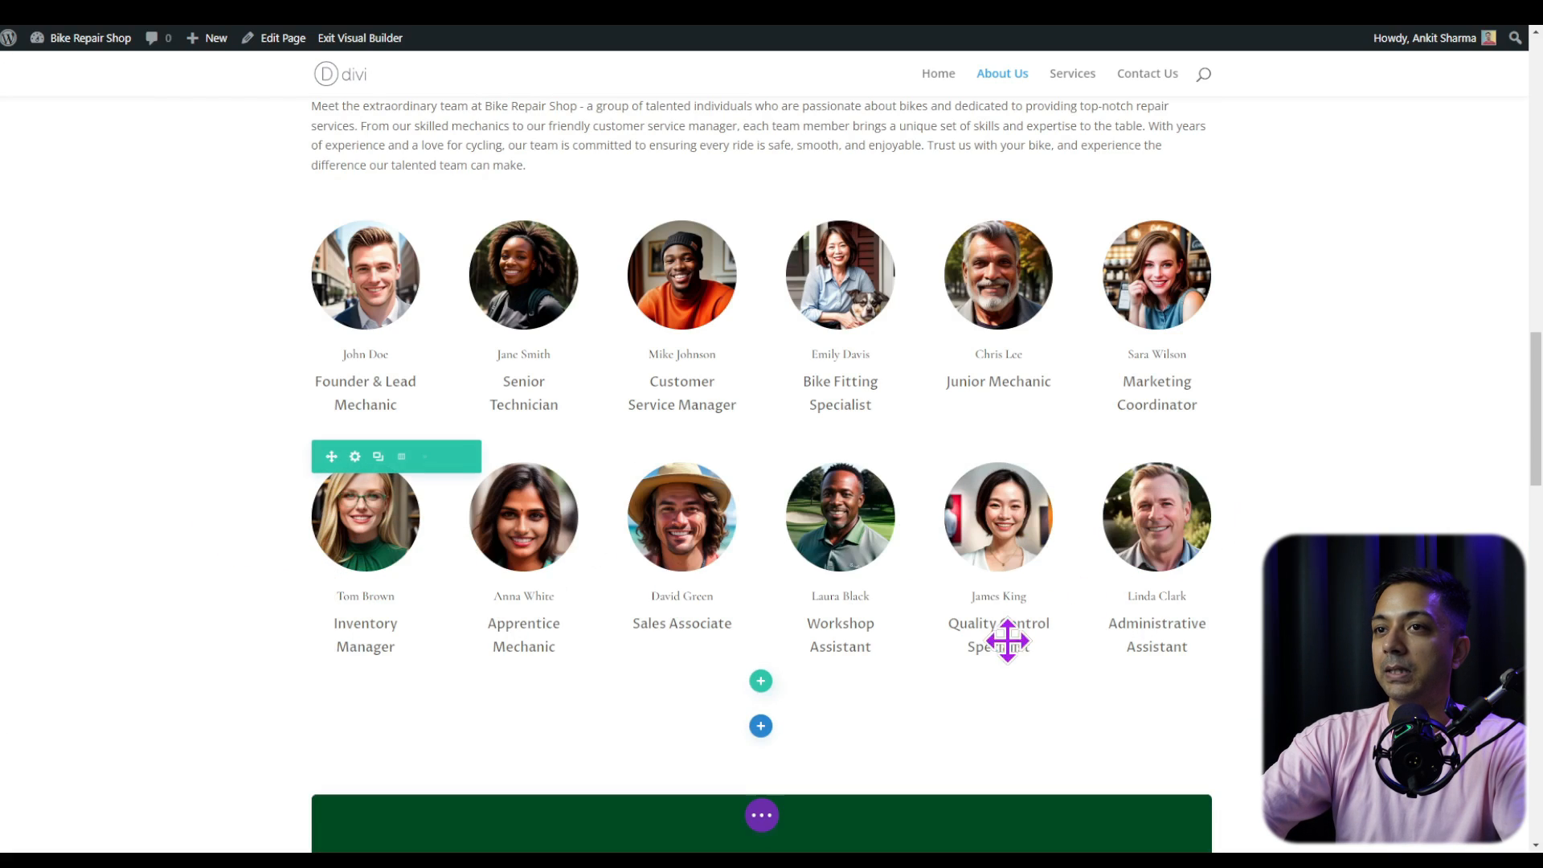
Insert a single-column row with an Image module below the last row of team members and remove its placeholder image.
click(759, 684)
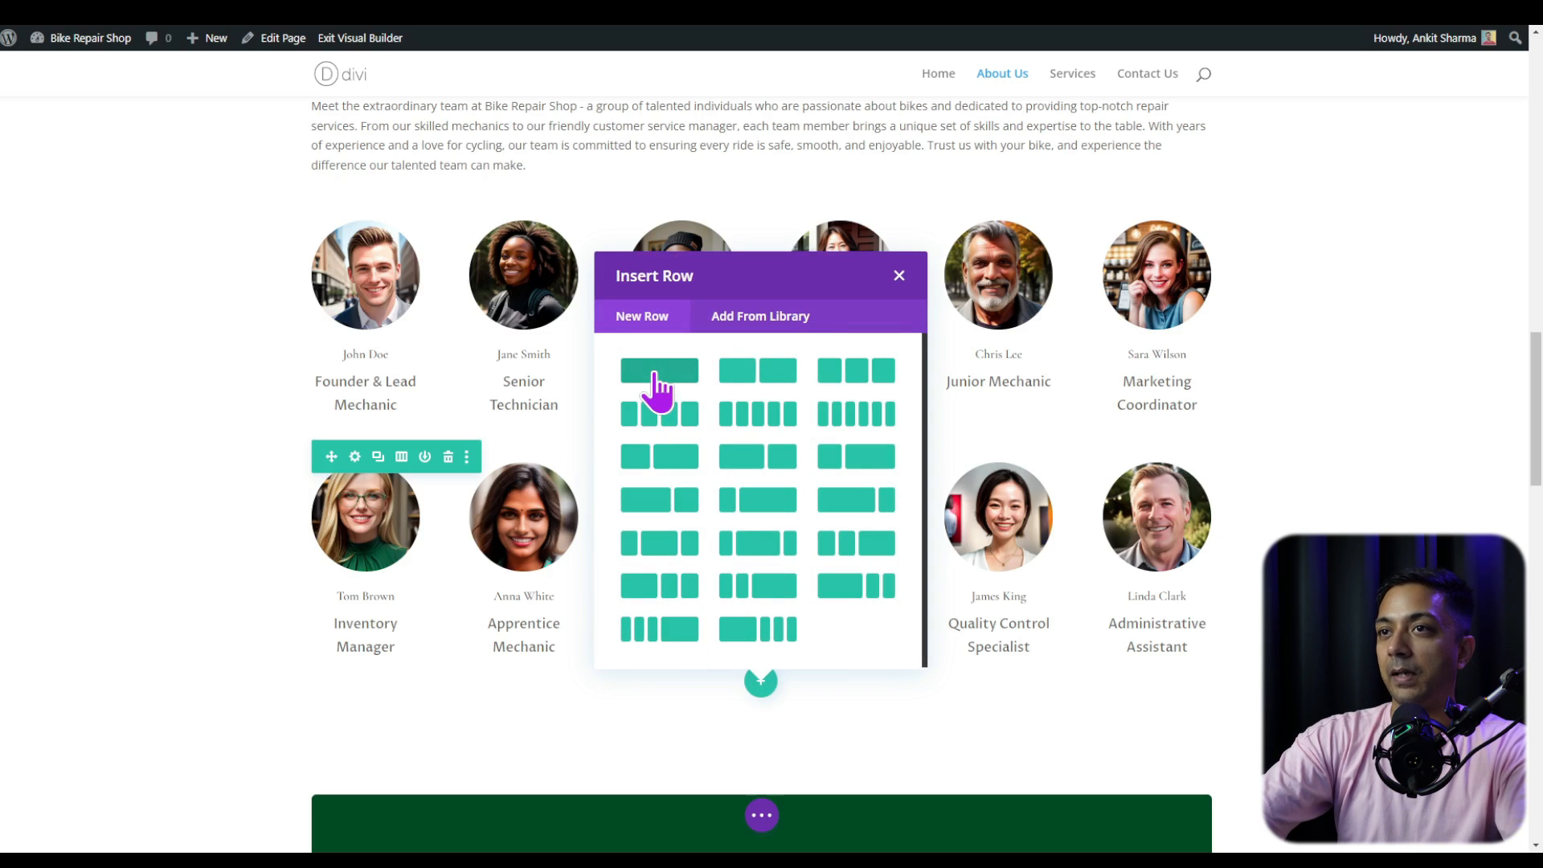
click(655, 371)
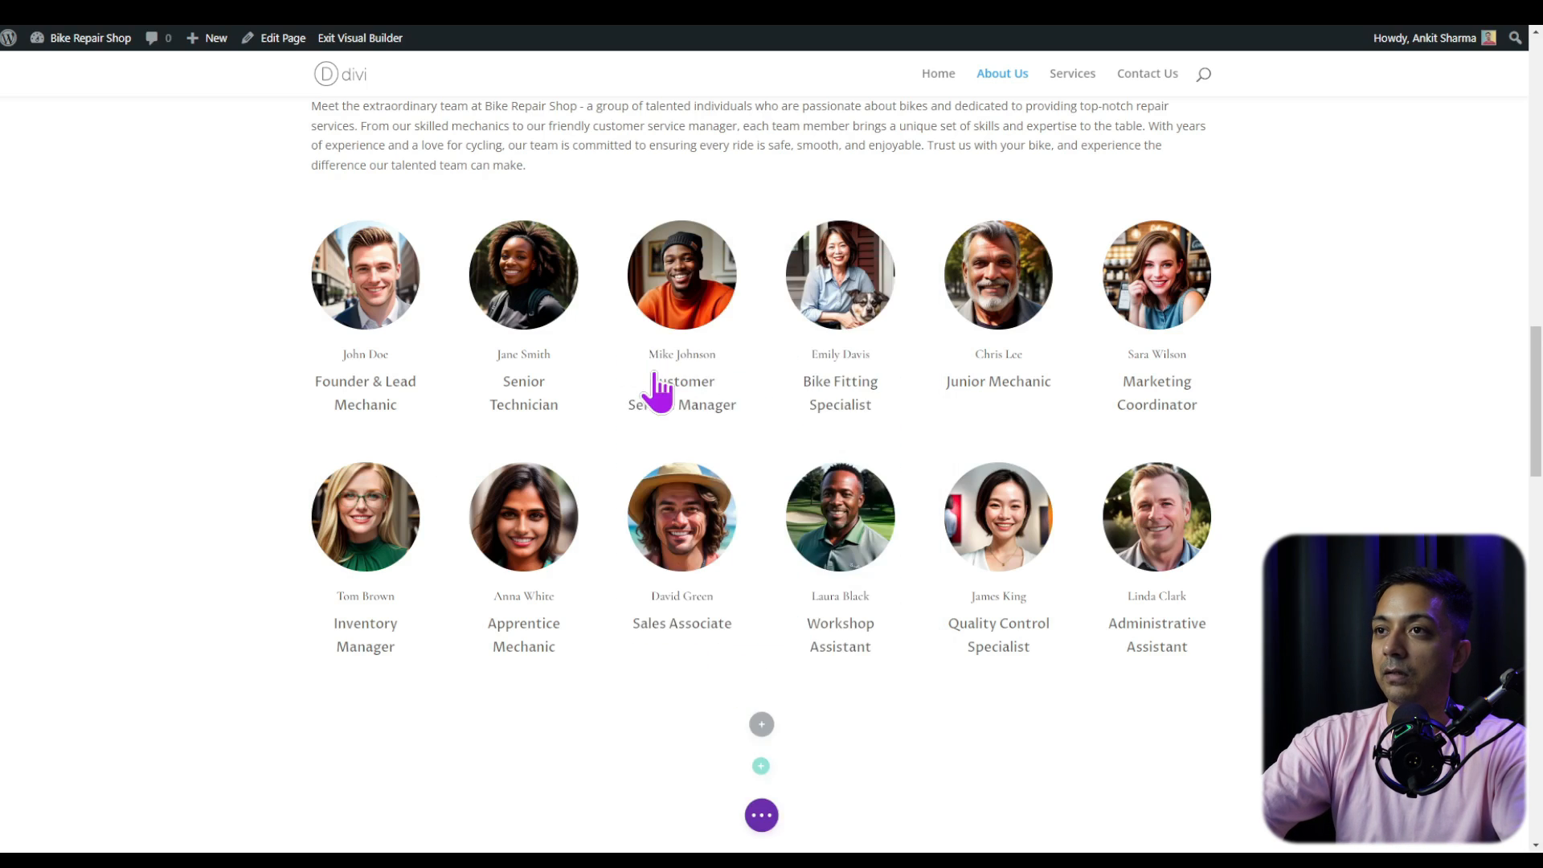
text(imag)
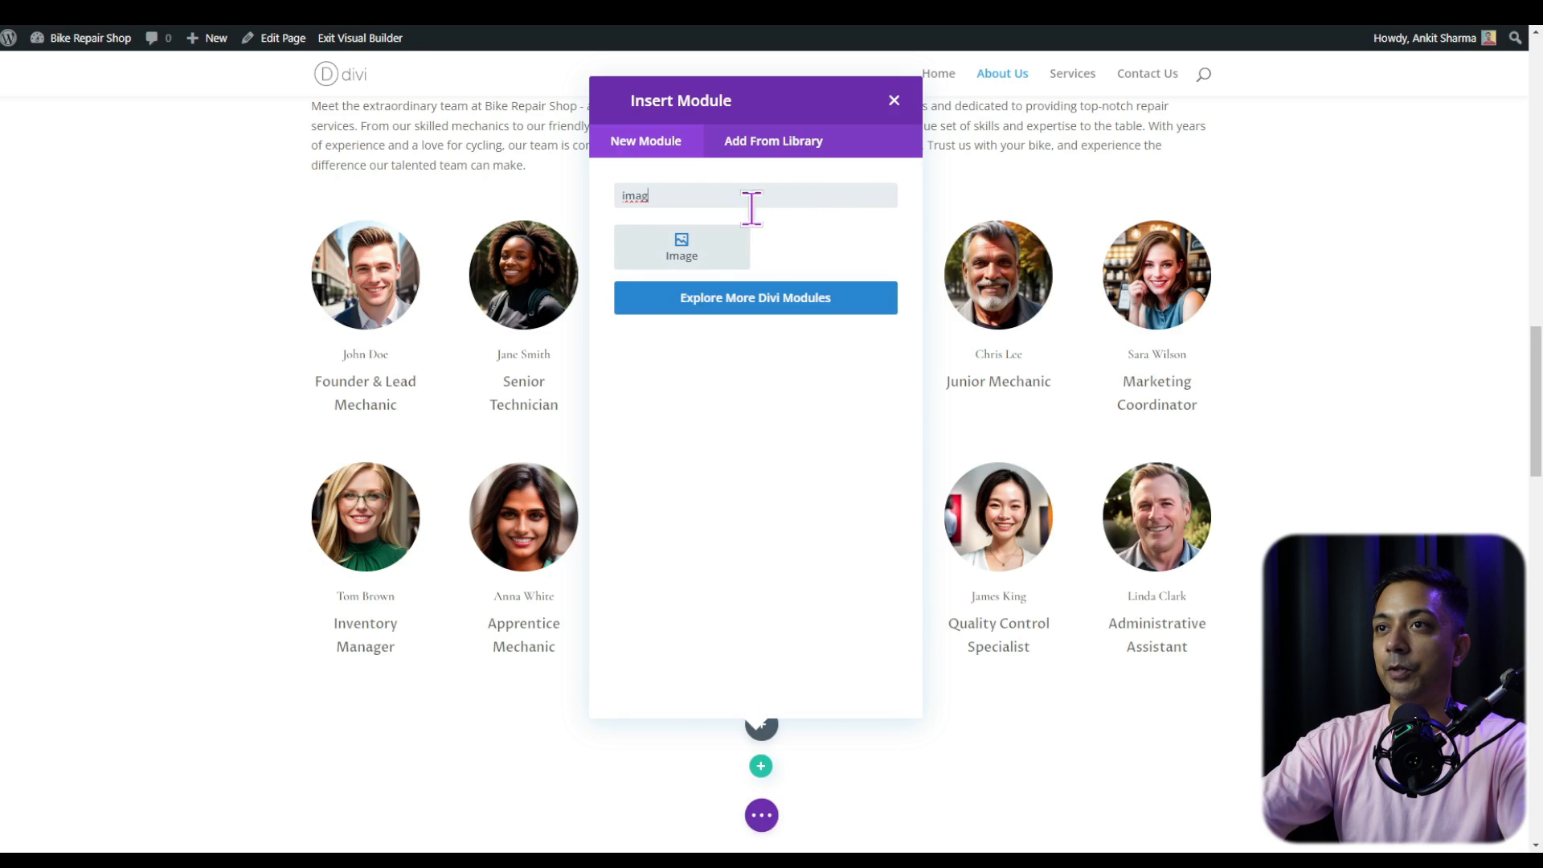
click(681, 248)
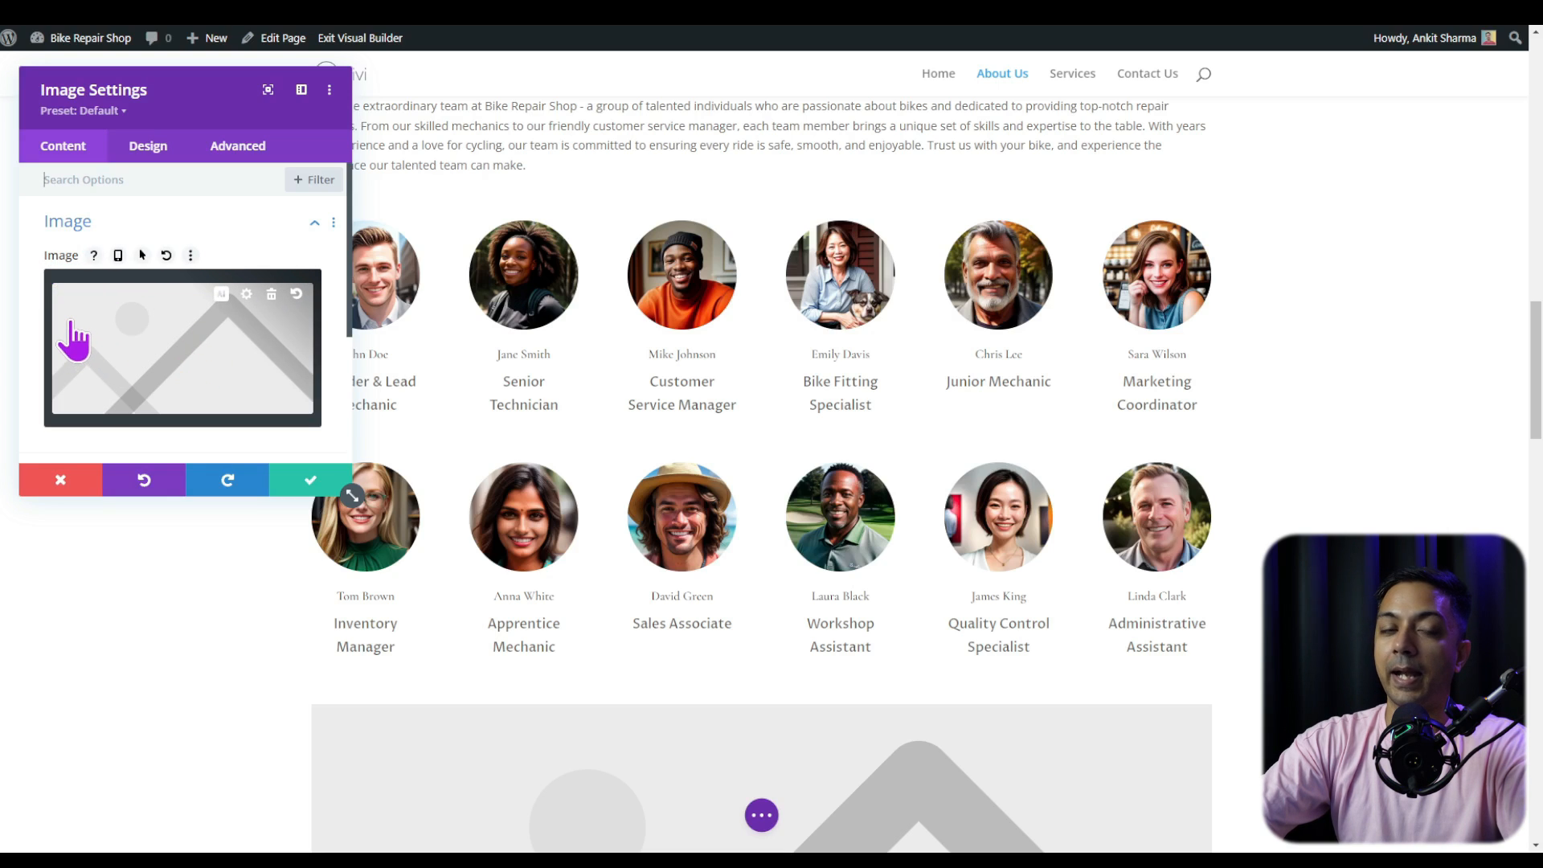
click(272, 294)
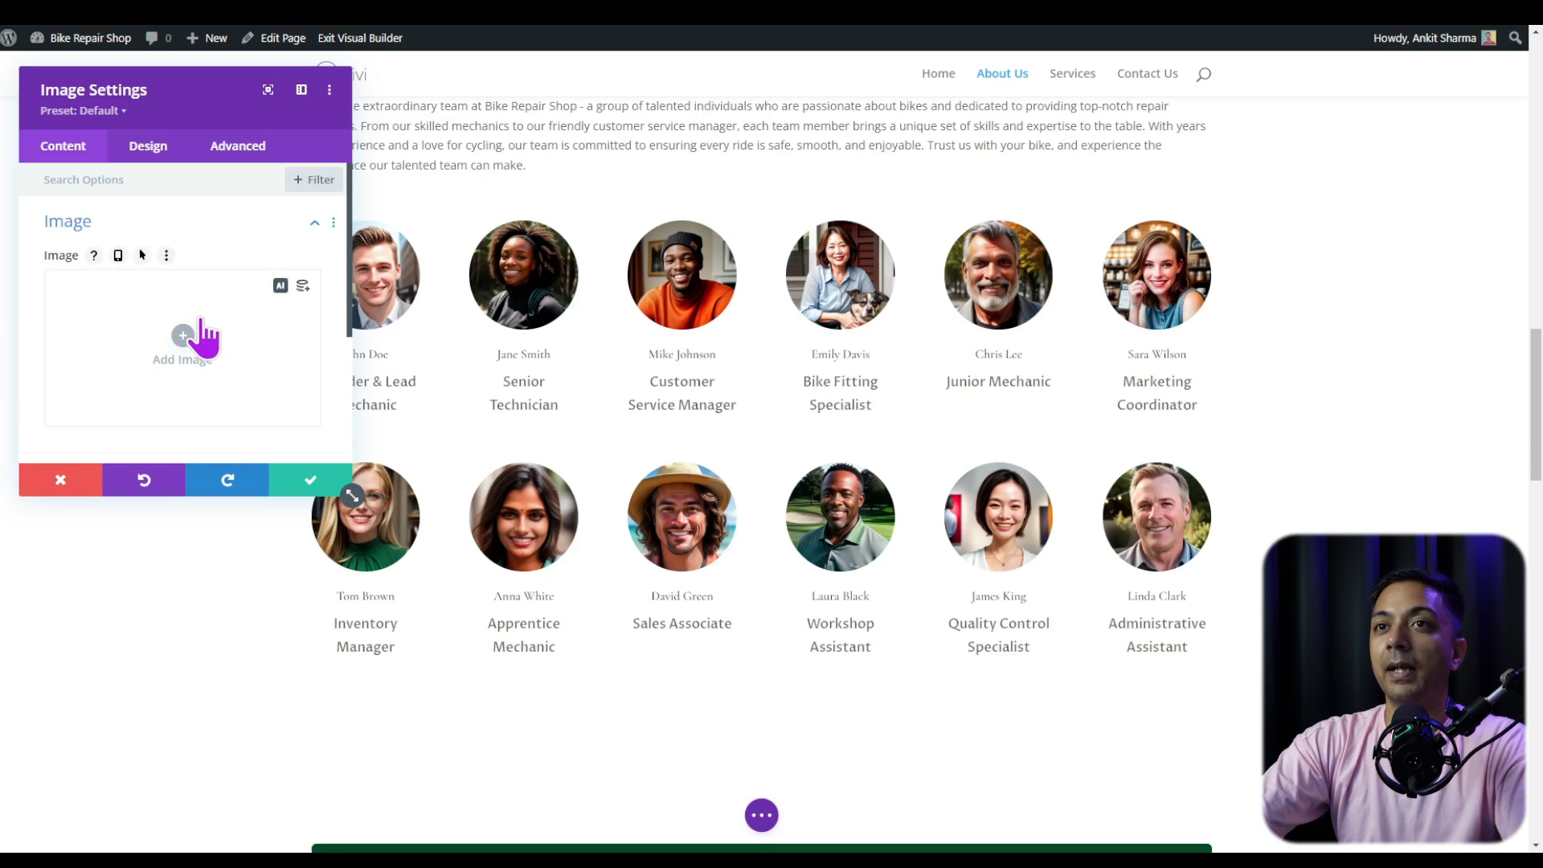
Generate AI images in Photo style at Landscape (8:5) from "Banner image for a bike repair team working happily in the warehouse".
click(280, 286)
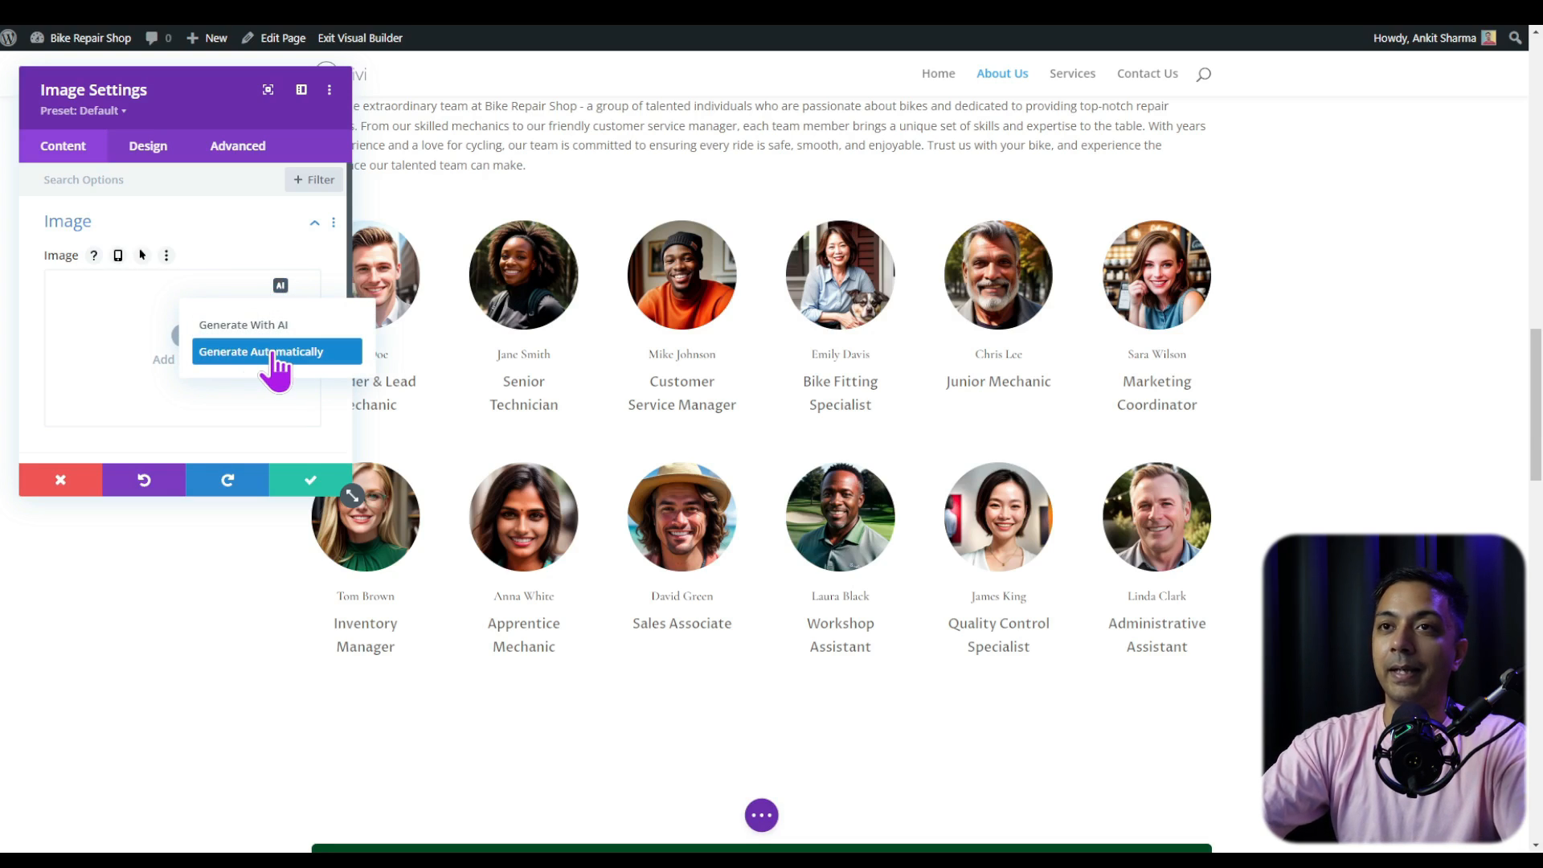
click(273, 326)
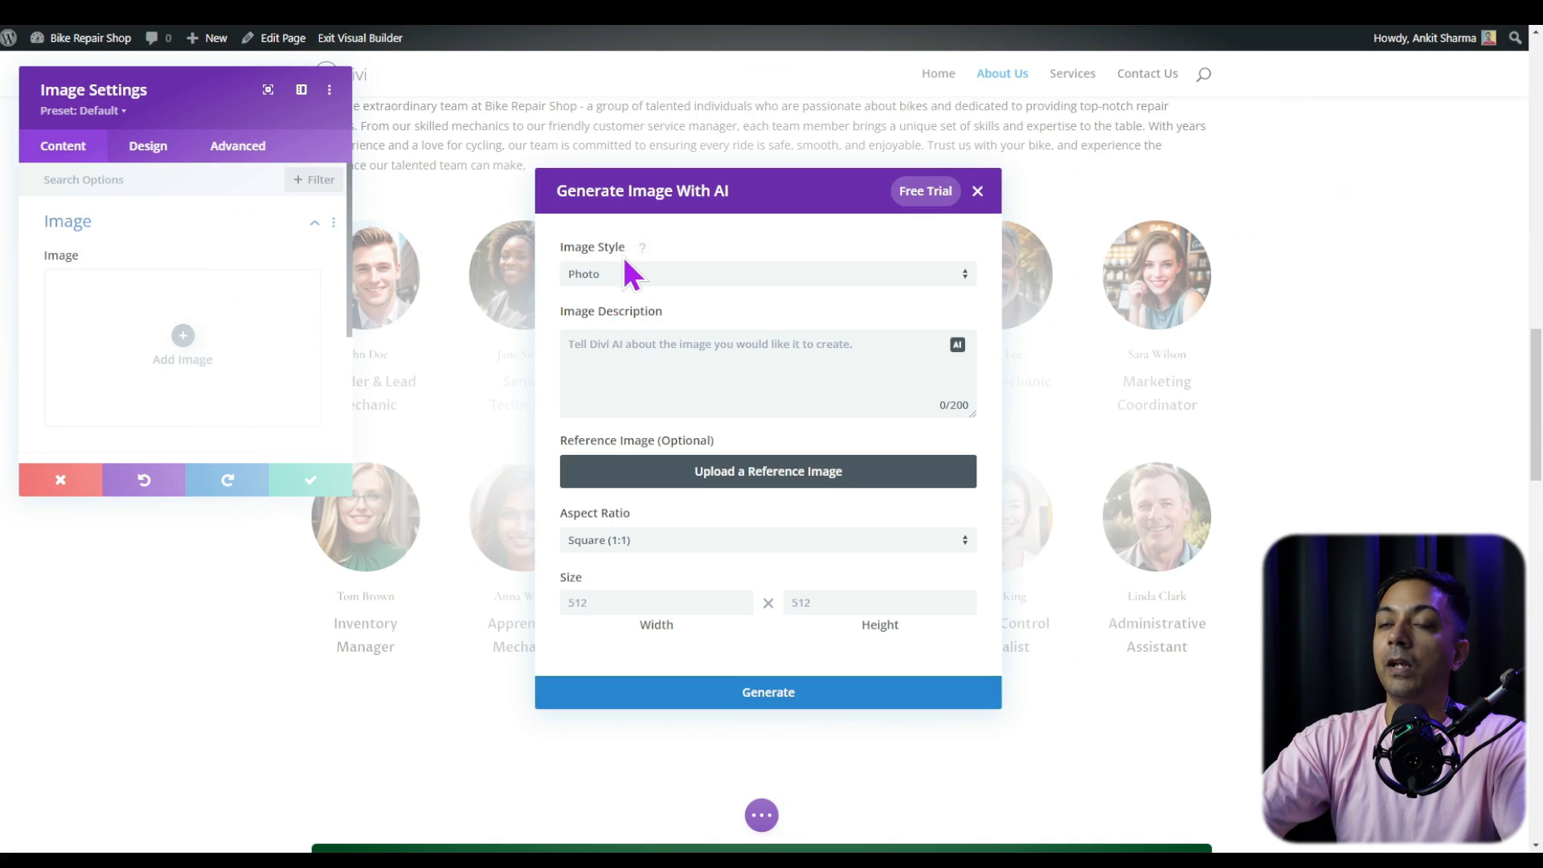
click(696, 287)
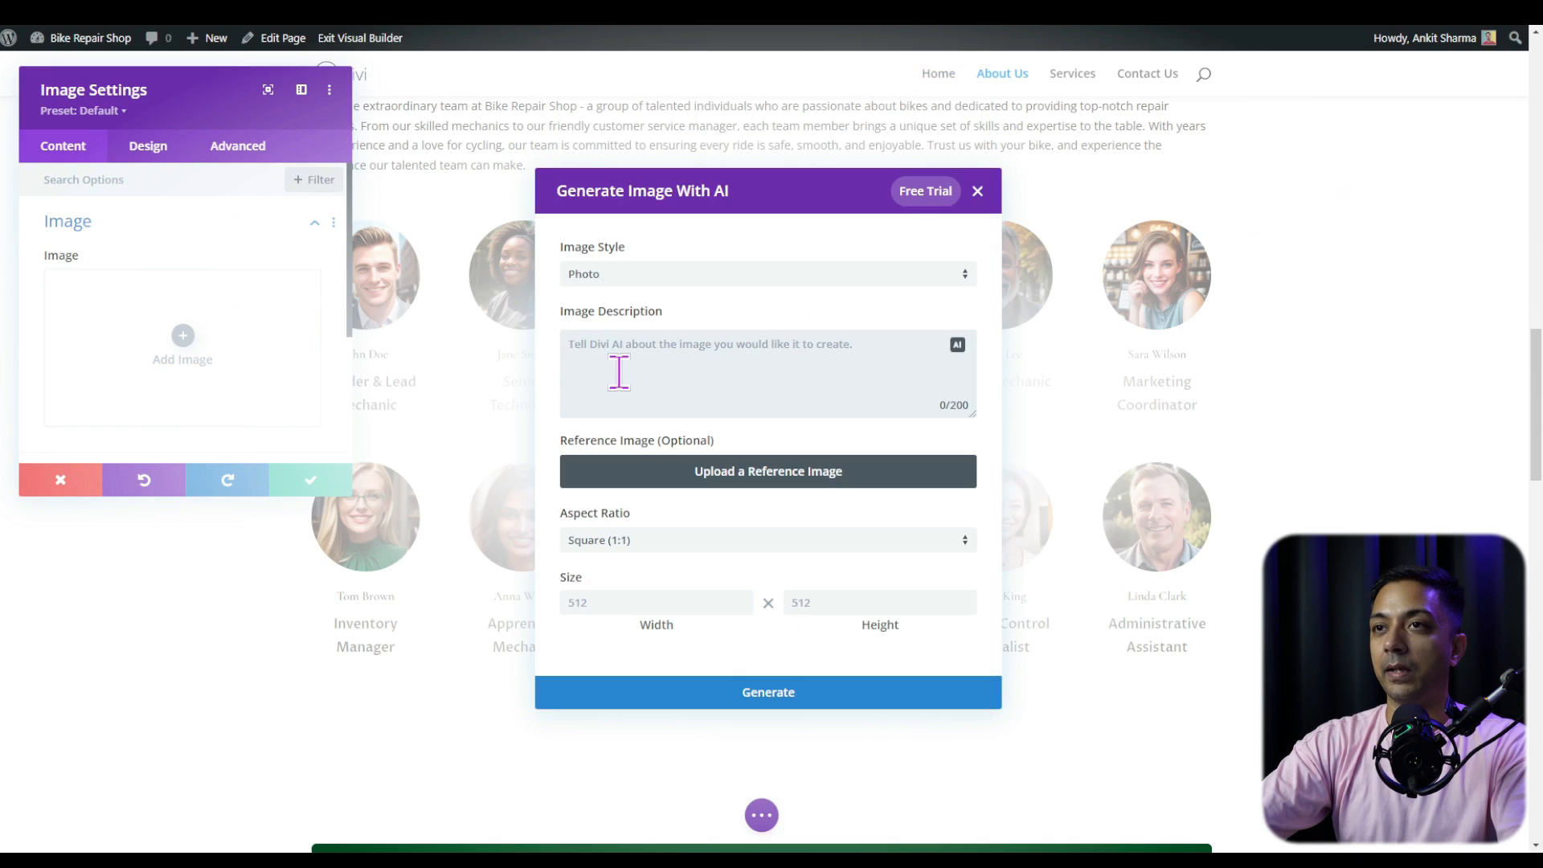
text(Banner image for a bike repair team working happily in the warehouse)
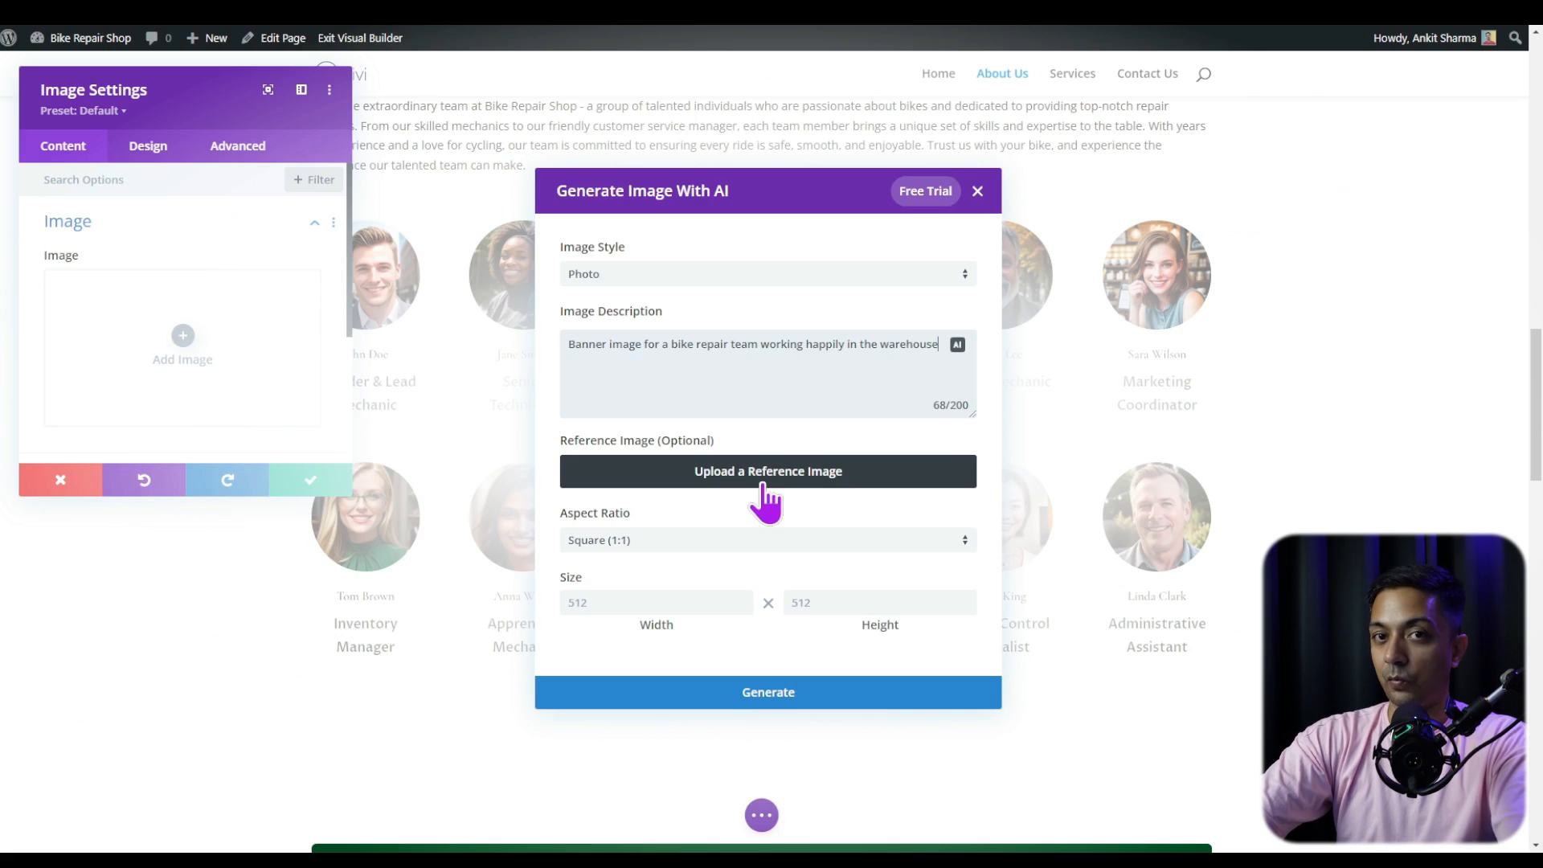
click(695, 549)
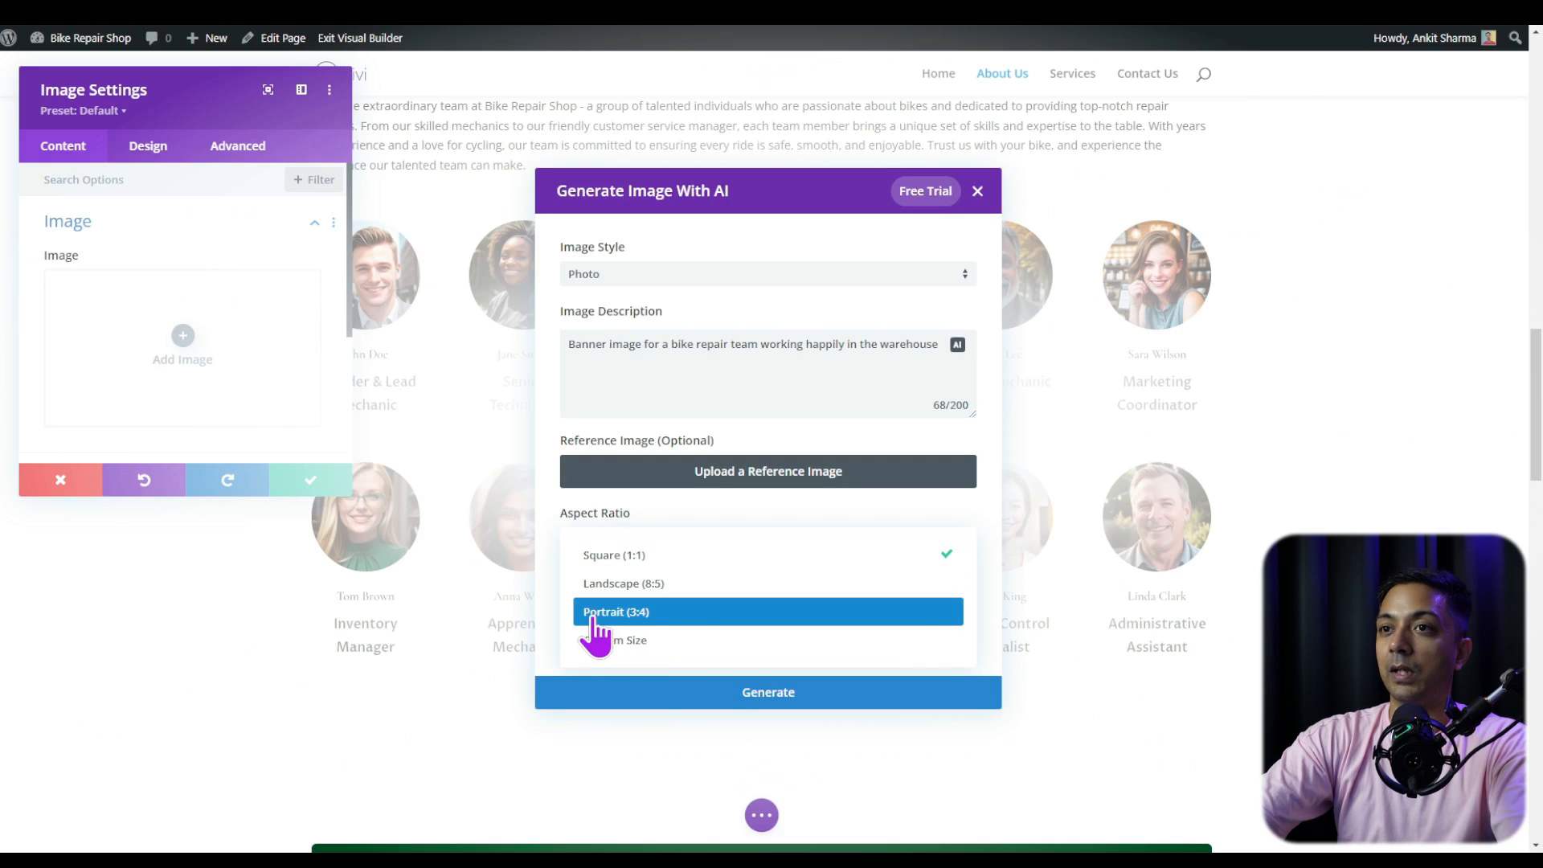
click(684, 593)
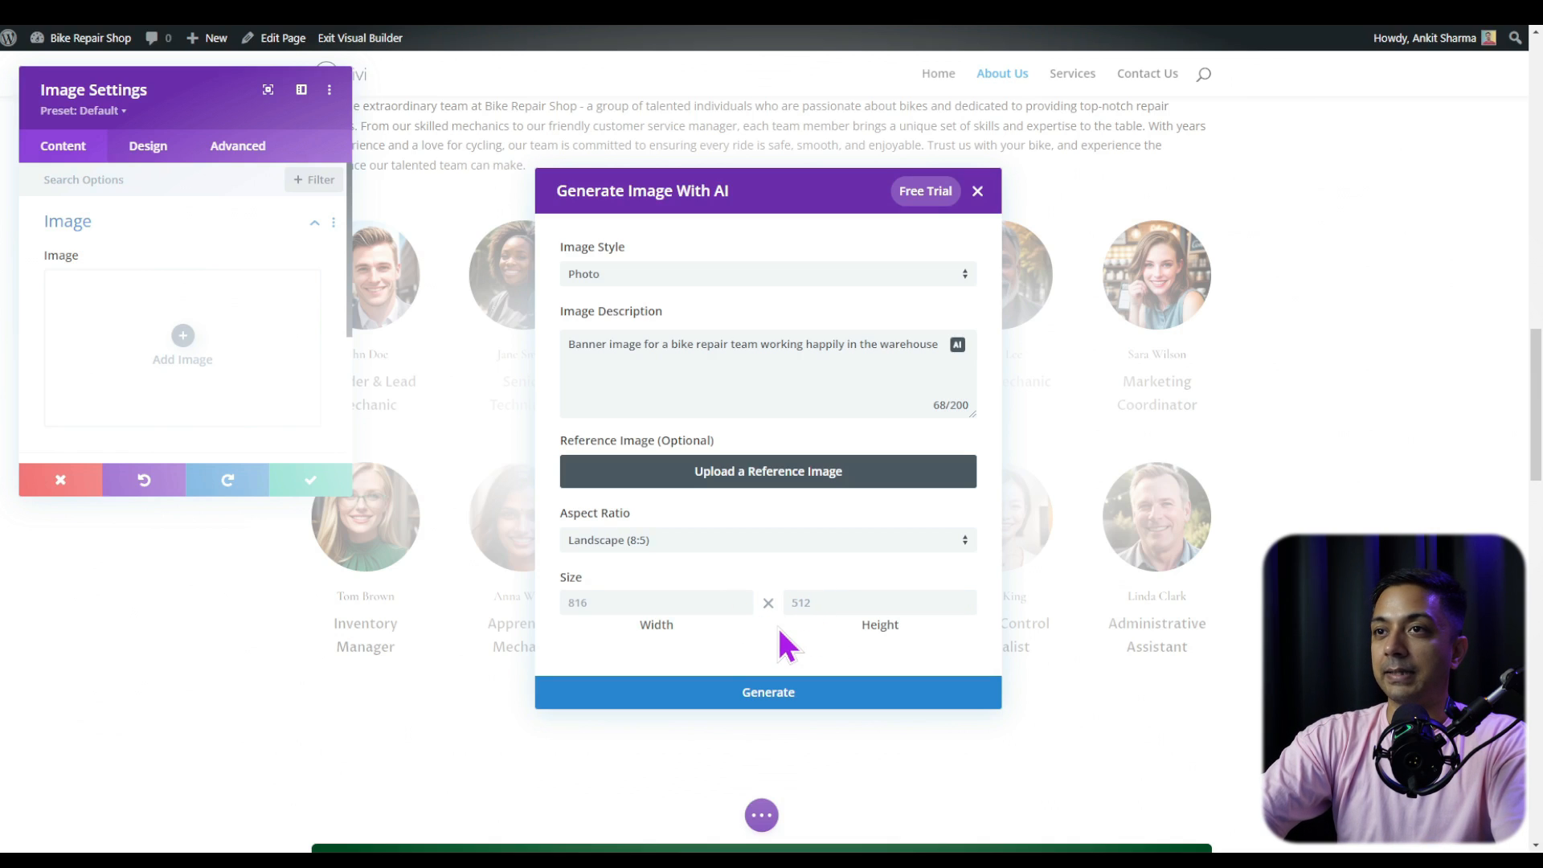
click(796, 694)
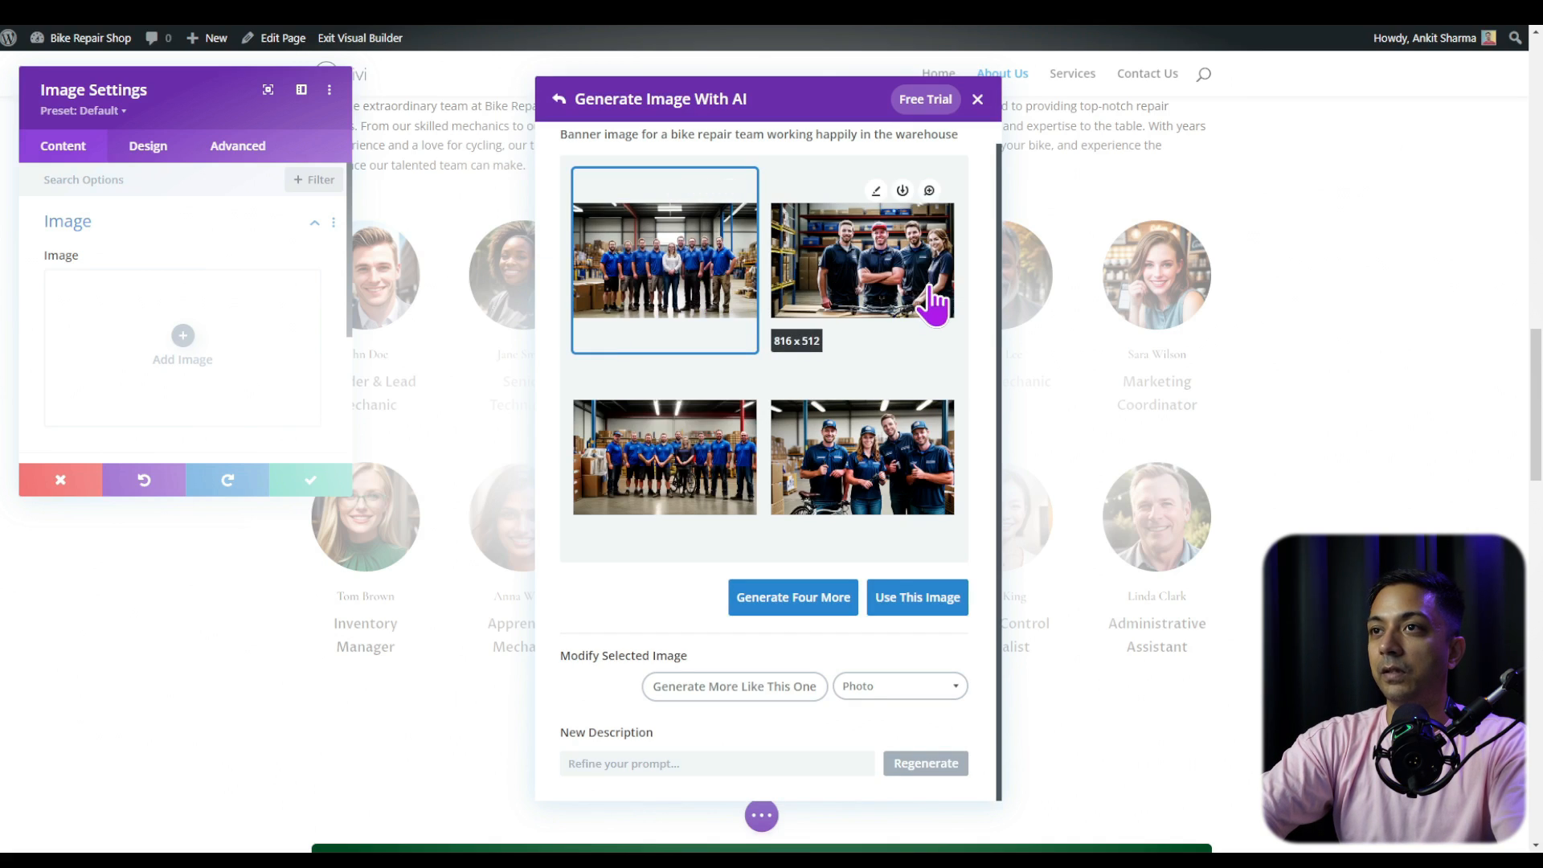
Use the generated picture of four team members in caps standing beside a bike as the module's image.
mouse_move(681, 280)
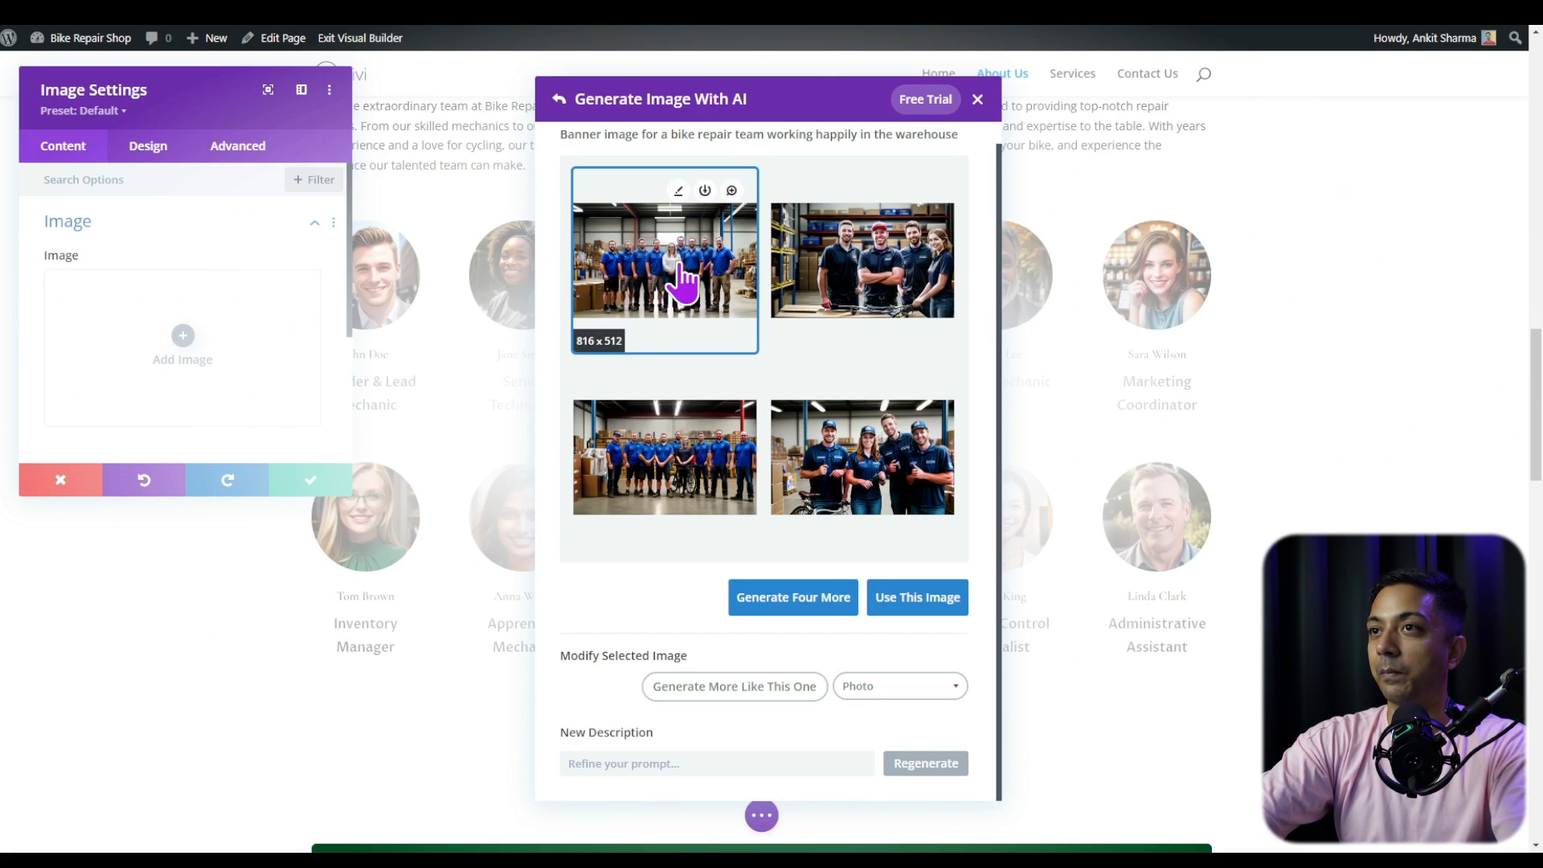
click(852, 527)
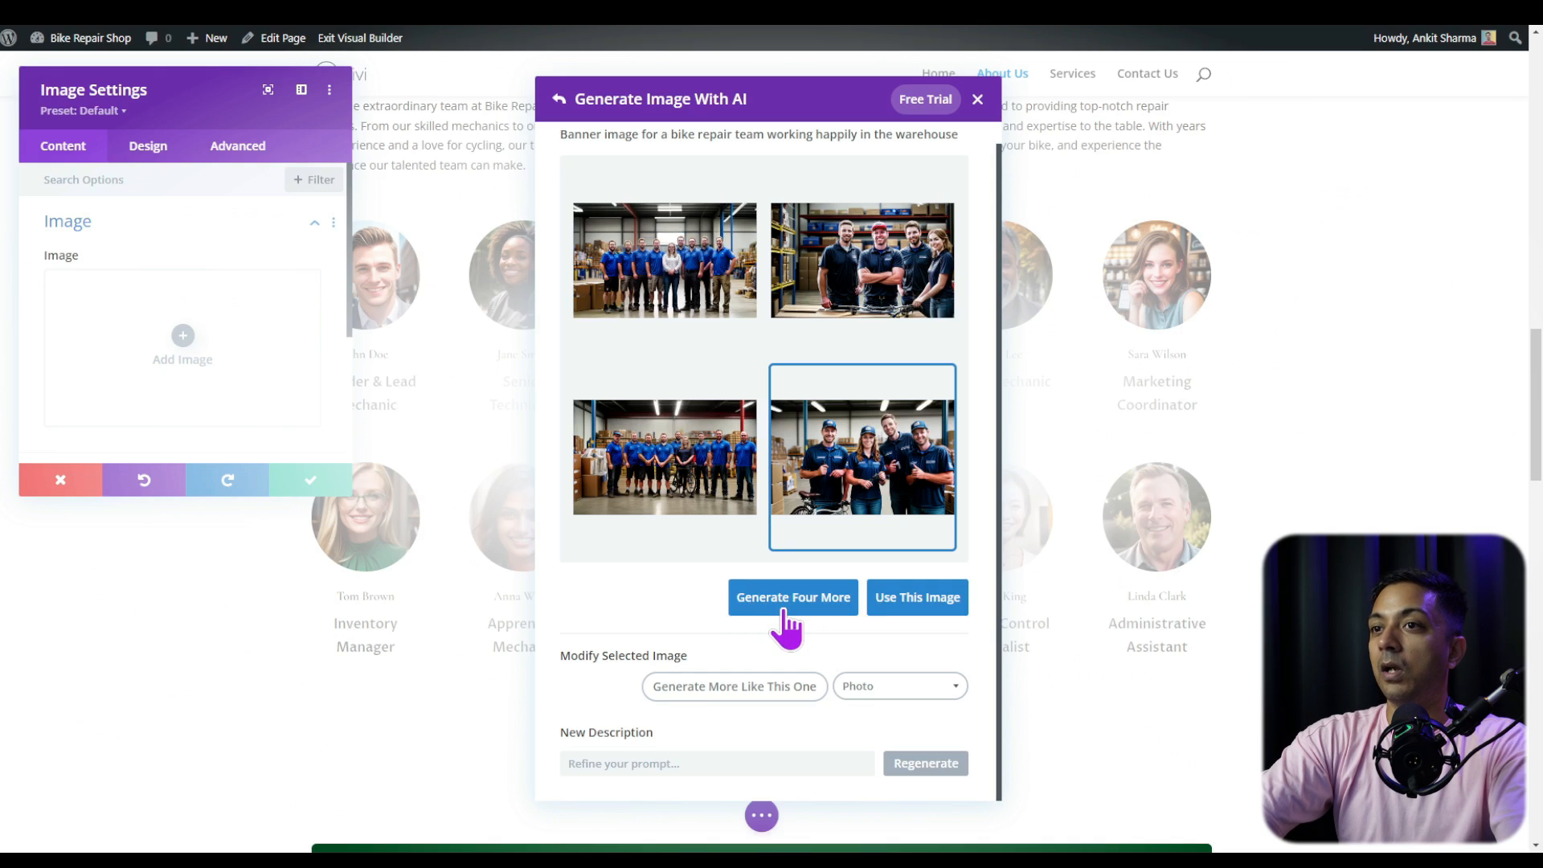
click(881, 612)
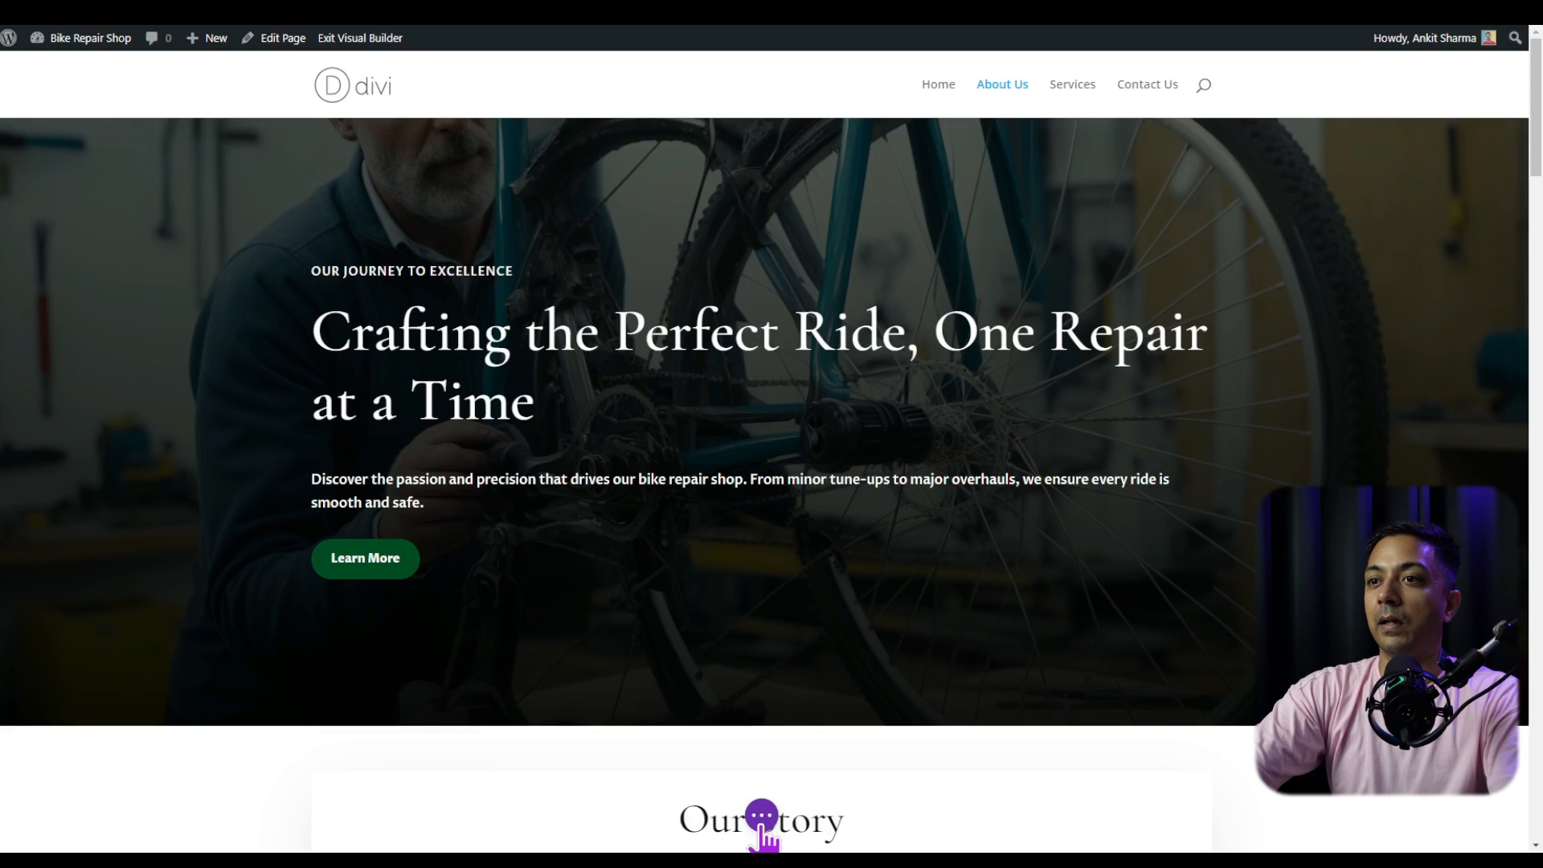
Save the changes made to the About Us page.
click(762, 816)
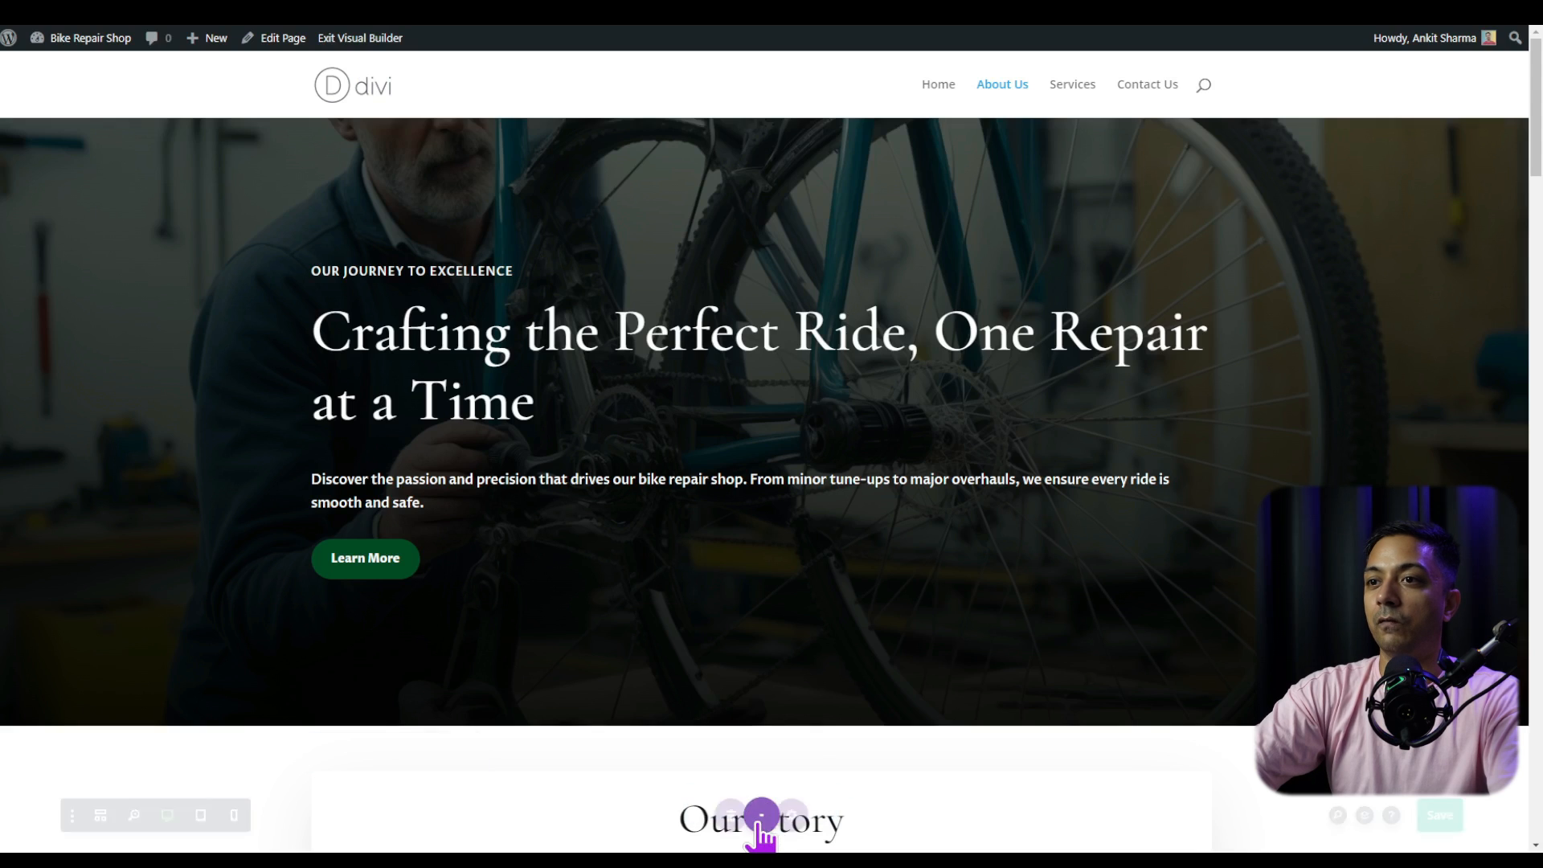
click(1491, 816)
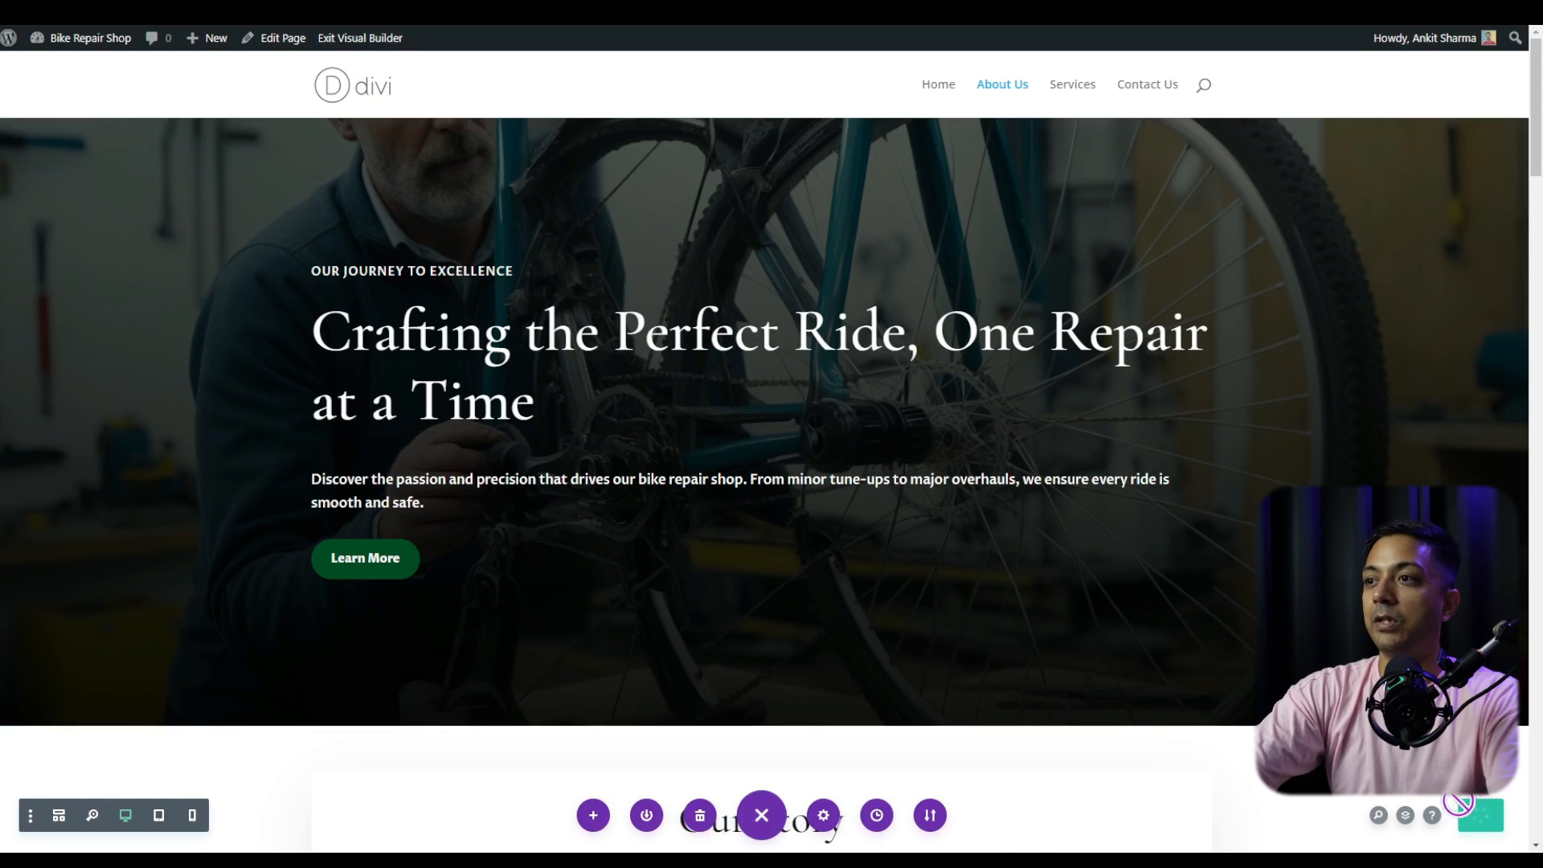
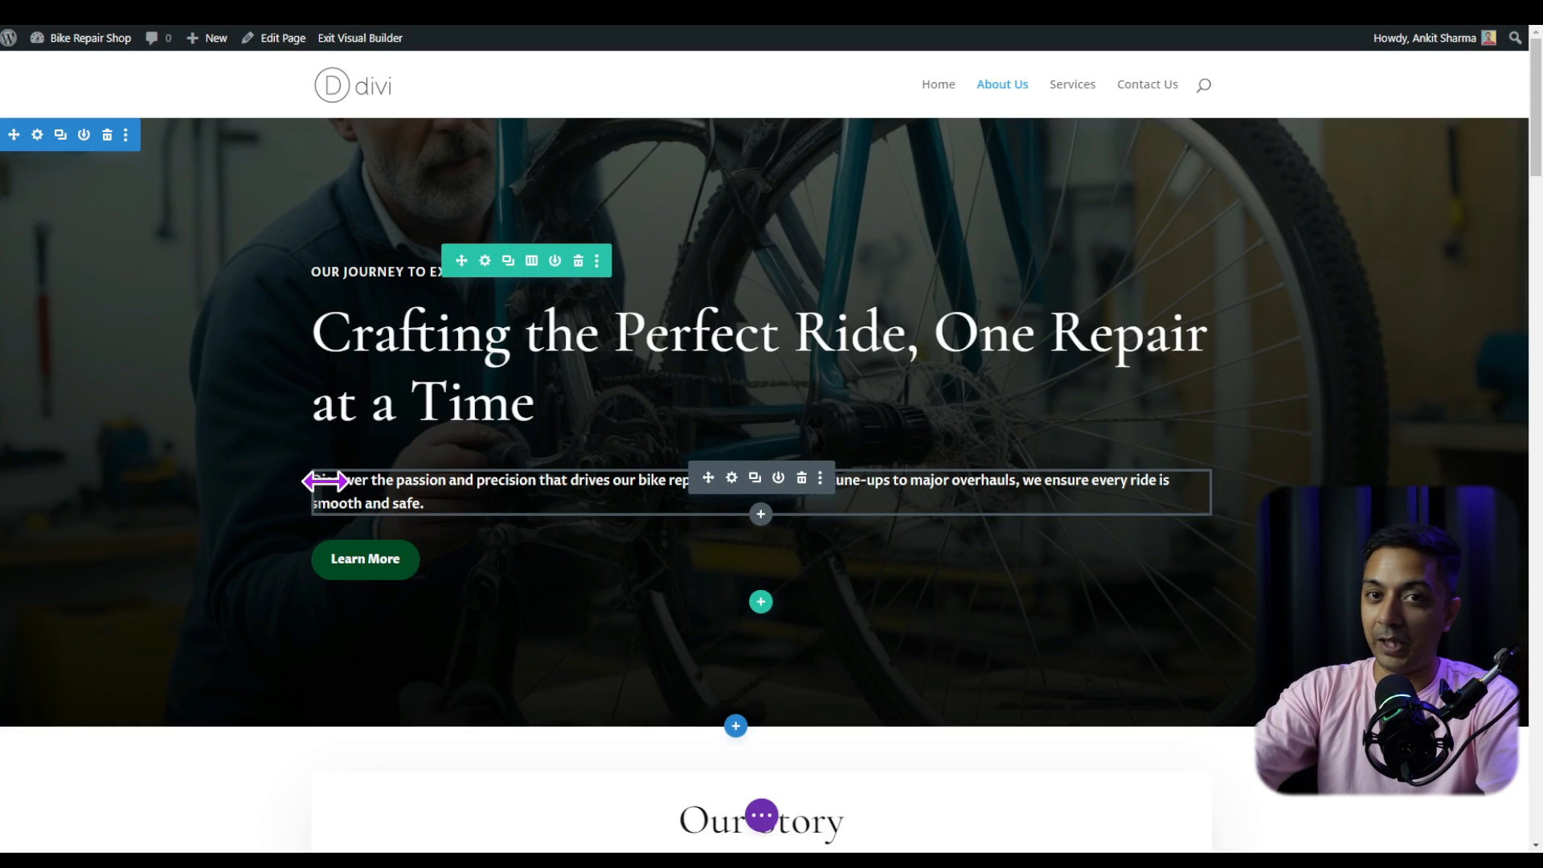
Insert a regular section containing a row of two equal columns between the Our Story and Meet Our Team sections.
scroll(327, 464, down, 6)
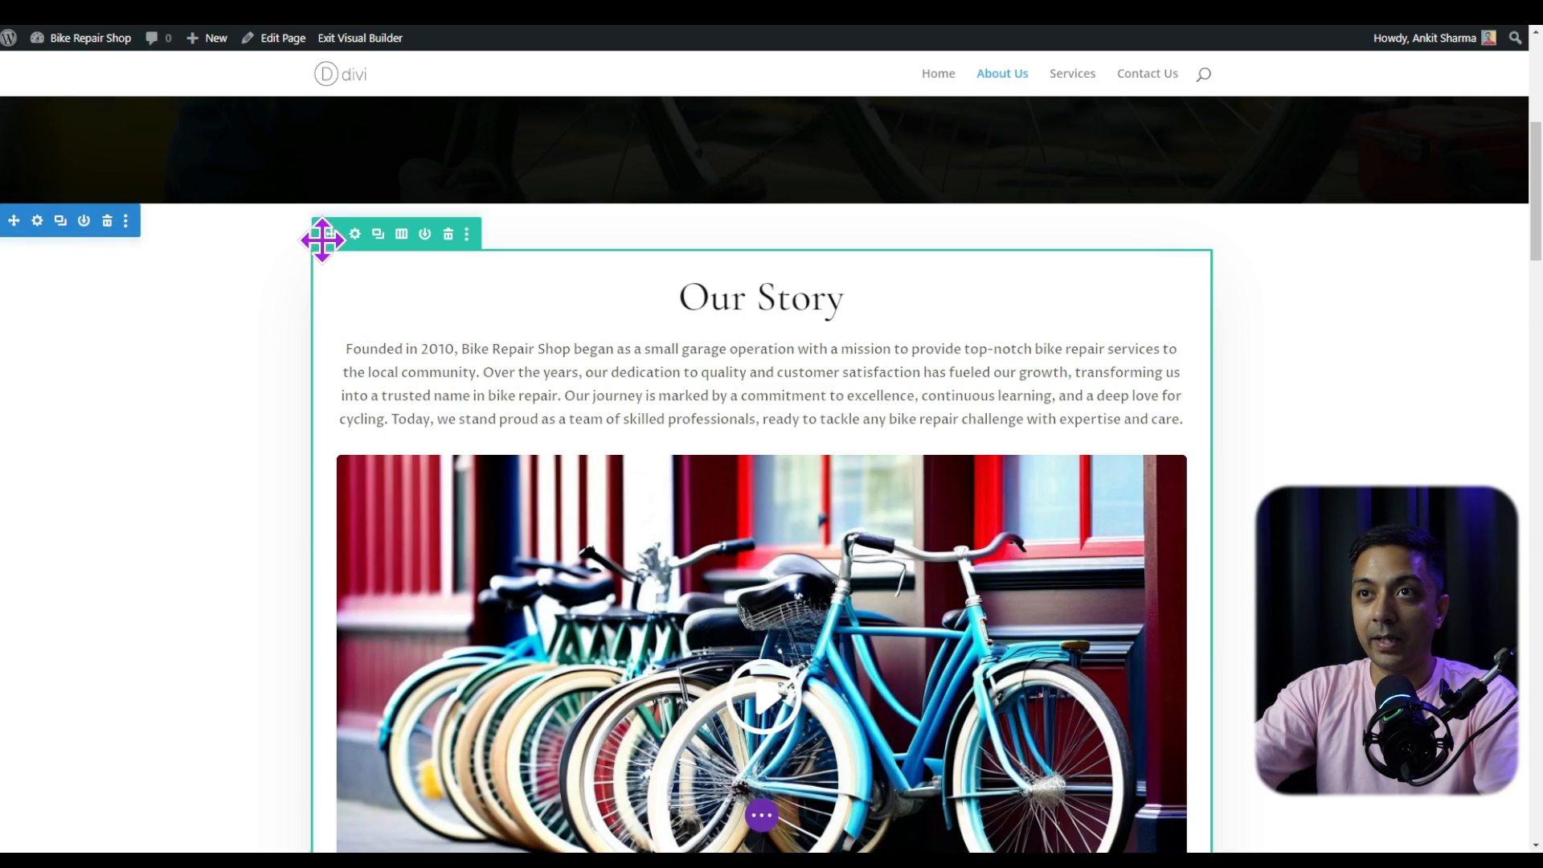
scroll(465, 372, up, 3)
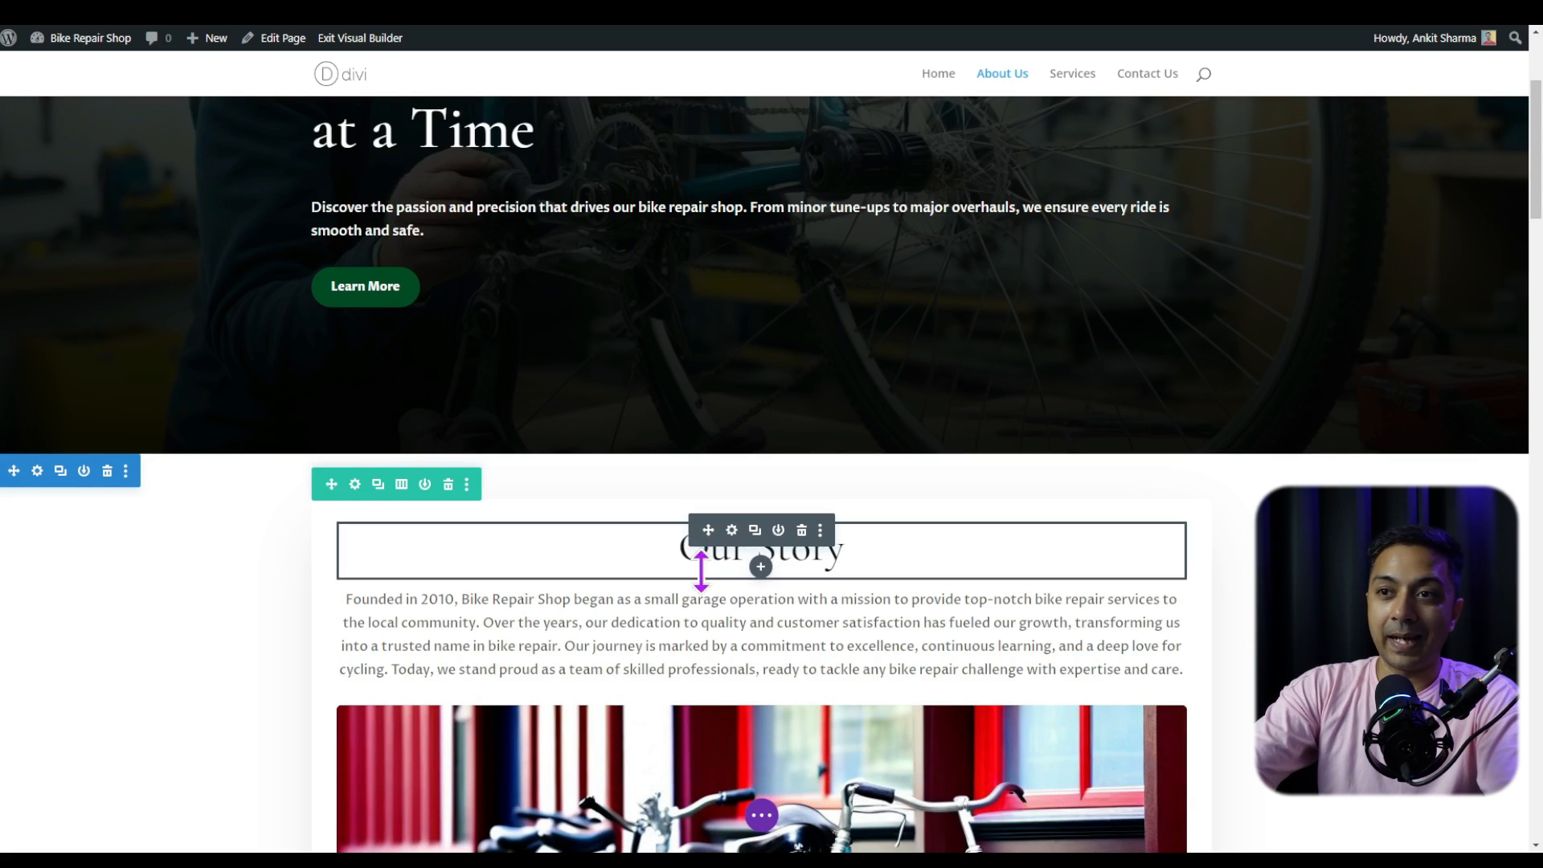
scroll(702, 554, down, 4)
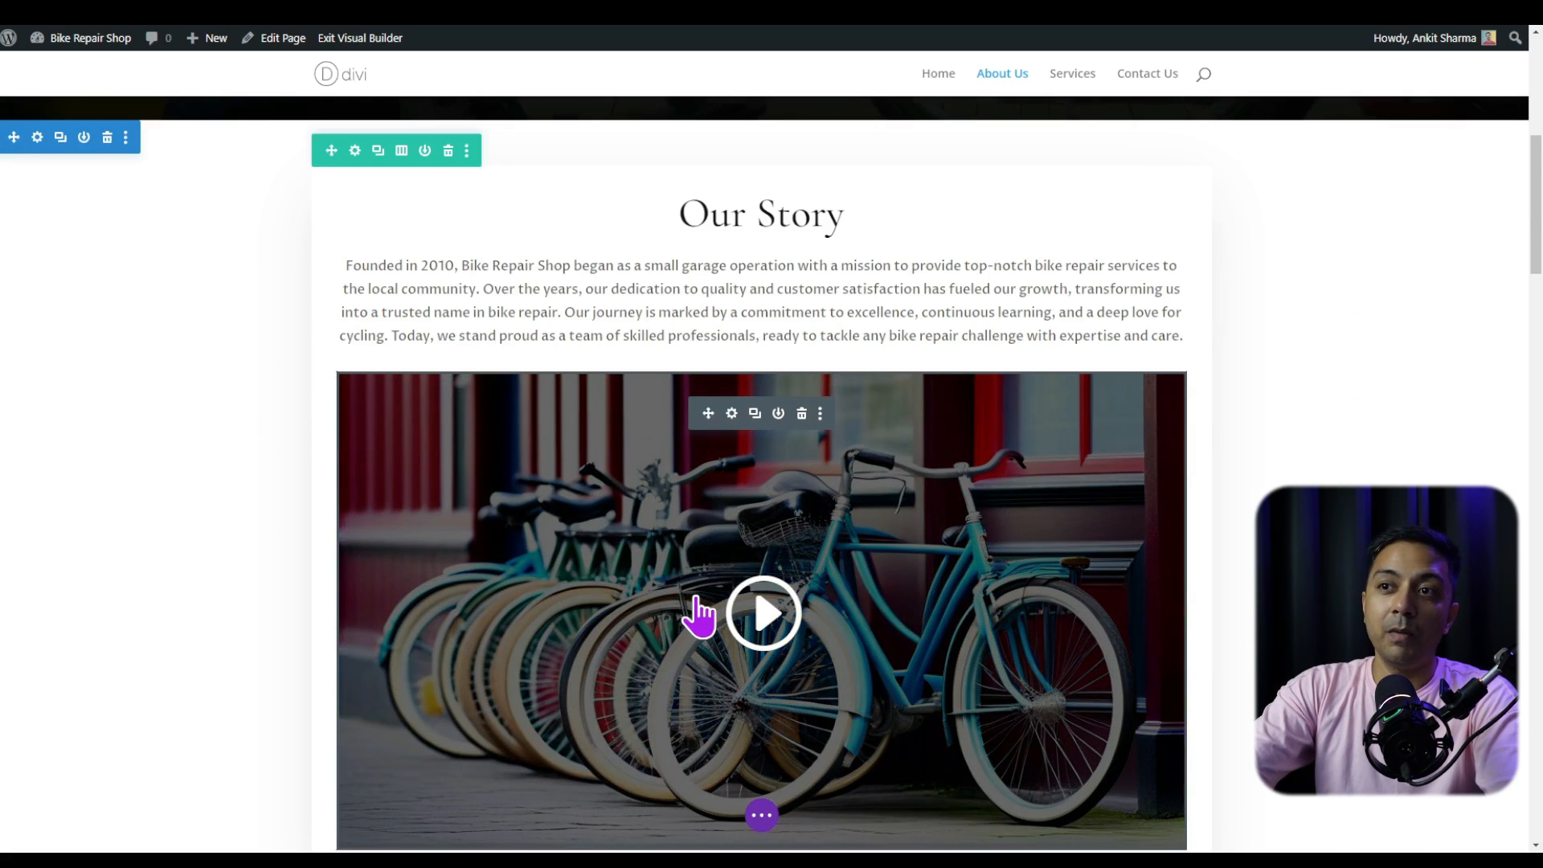
scroll(237, 643, down, 4)
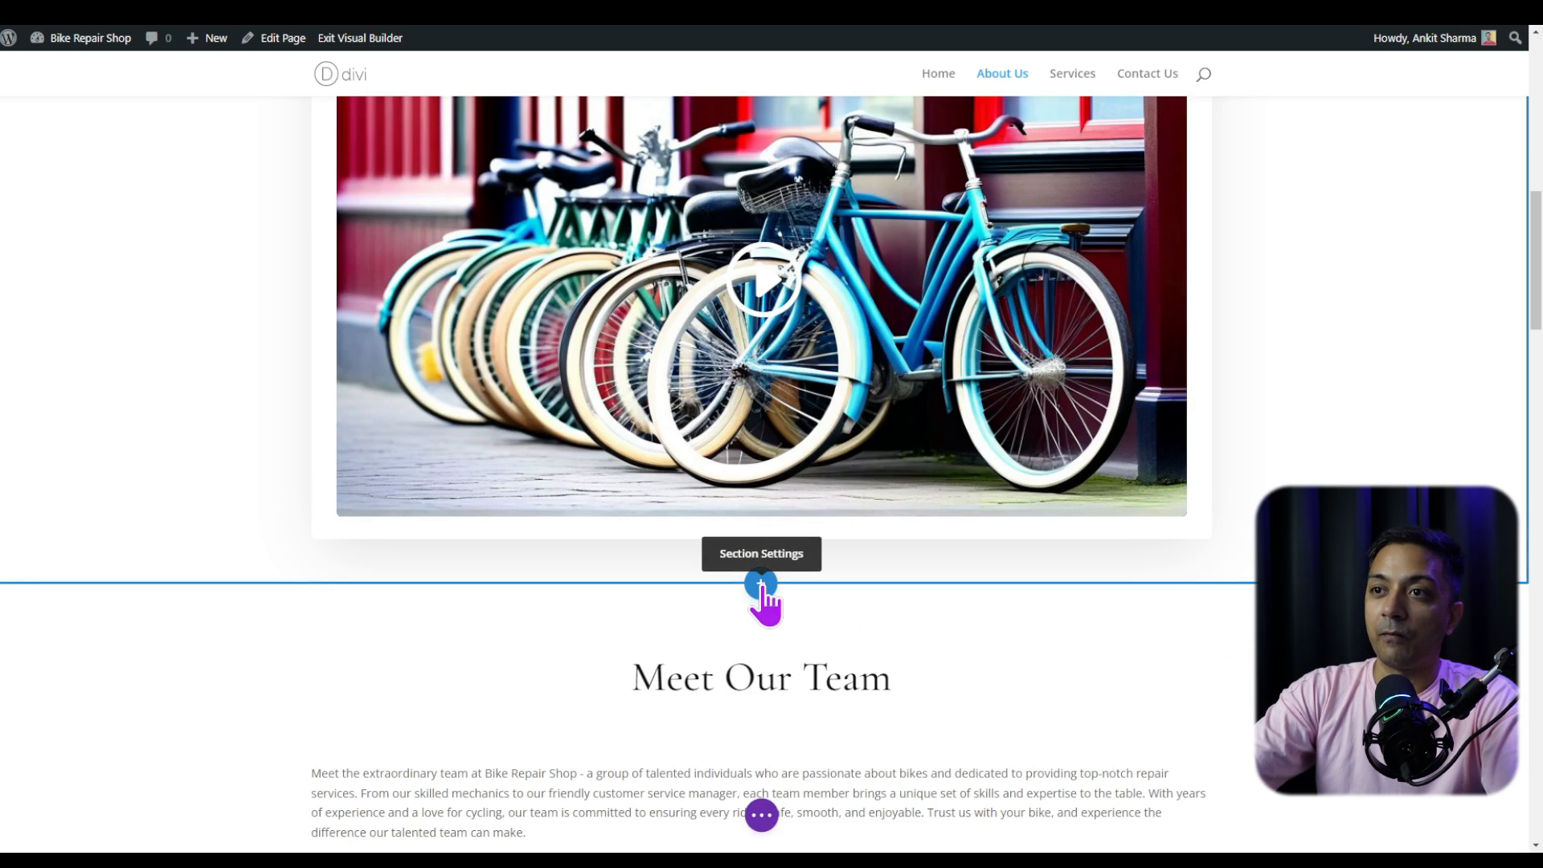
click(761, 585)
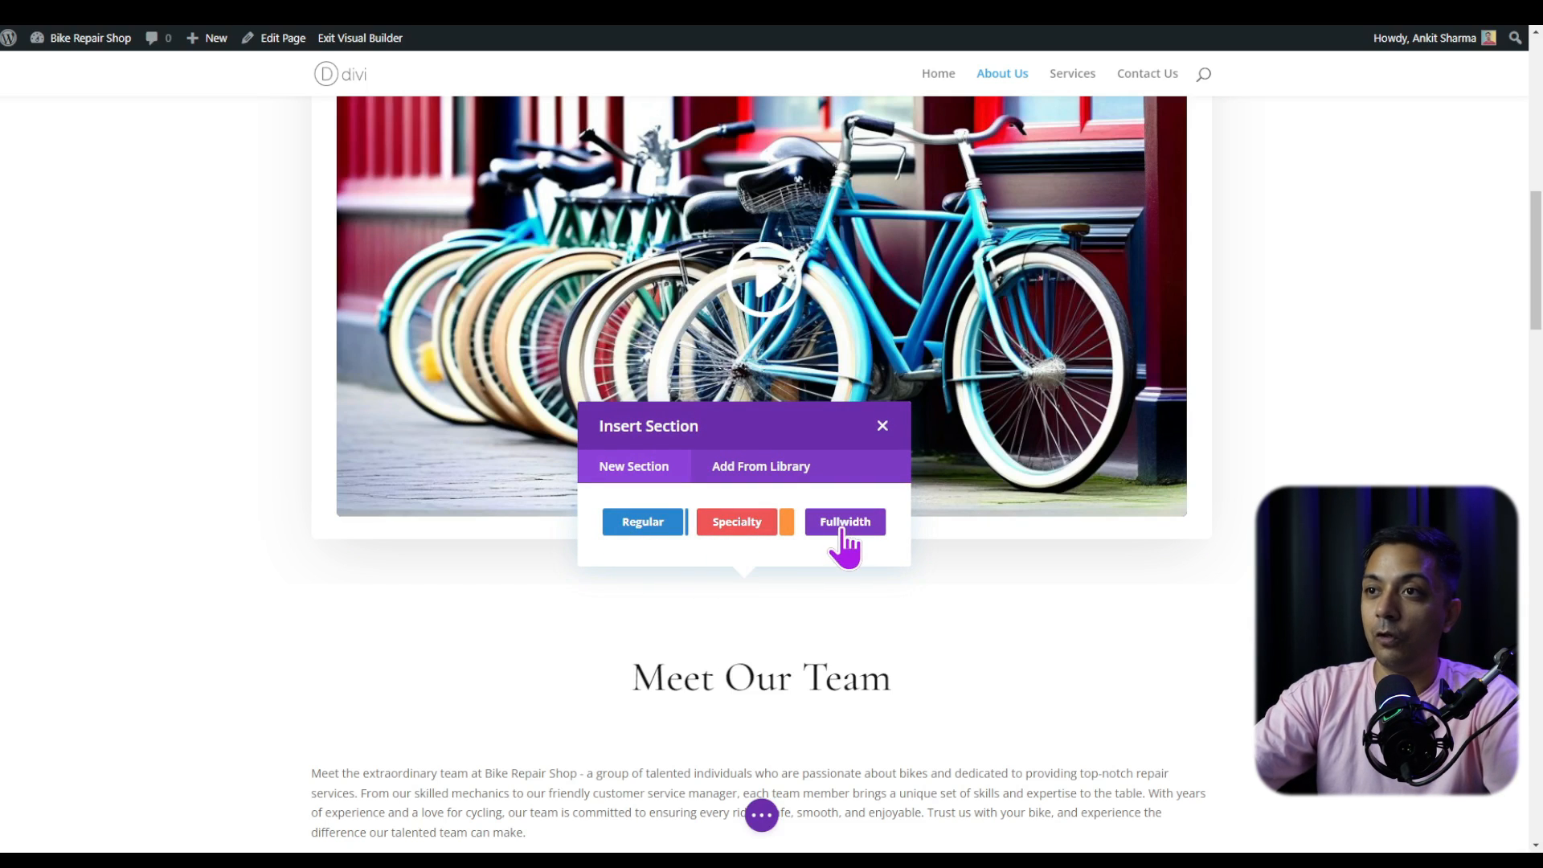
click(653, 526)
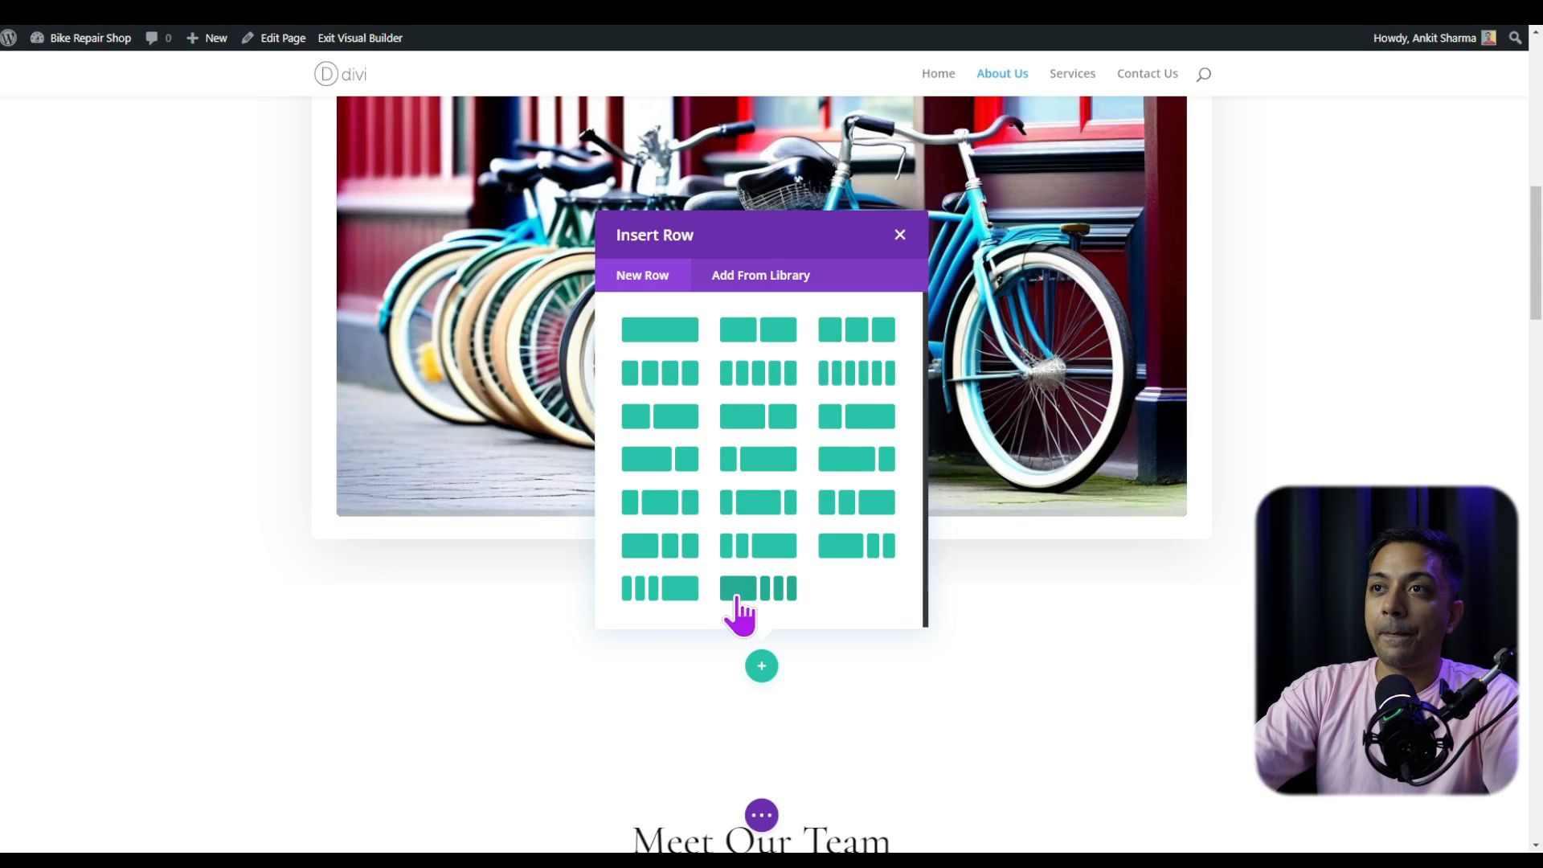
click(768, 331)
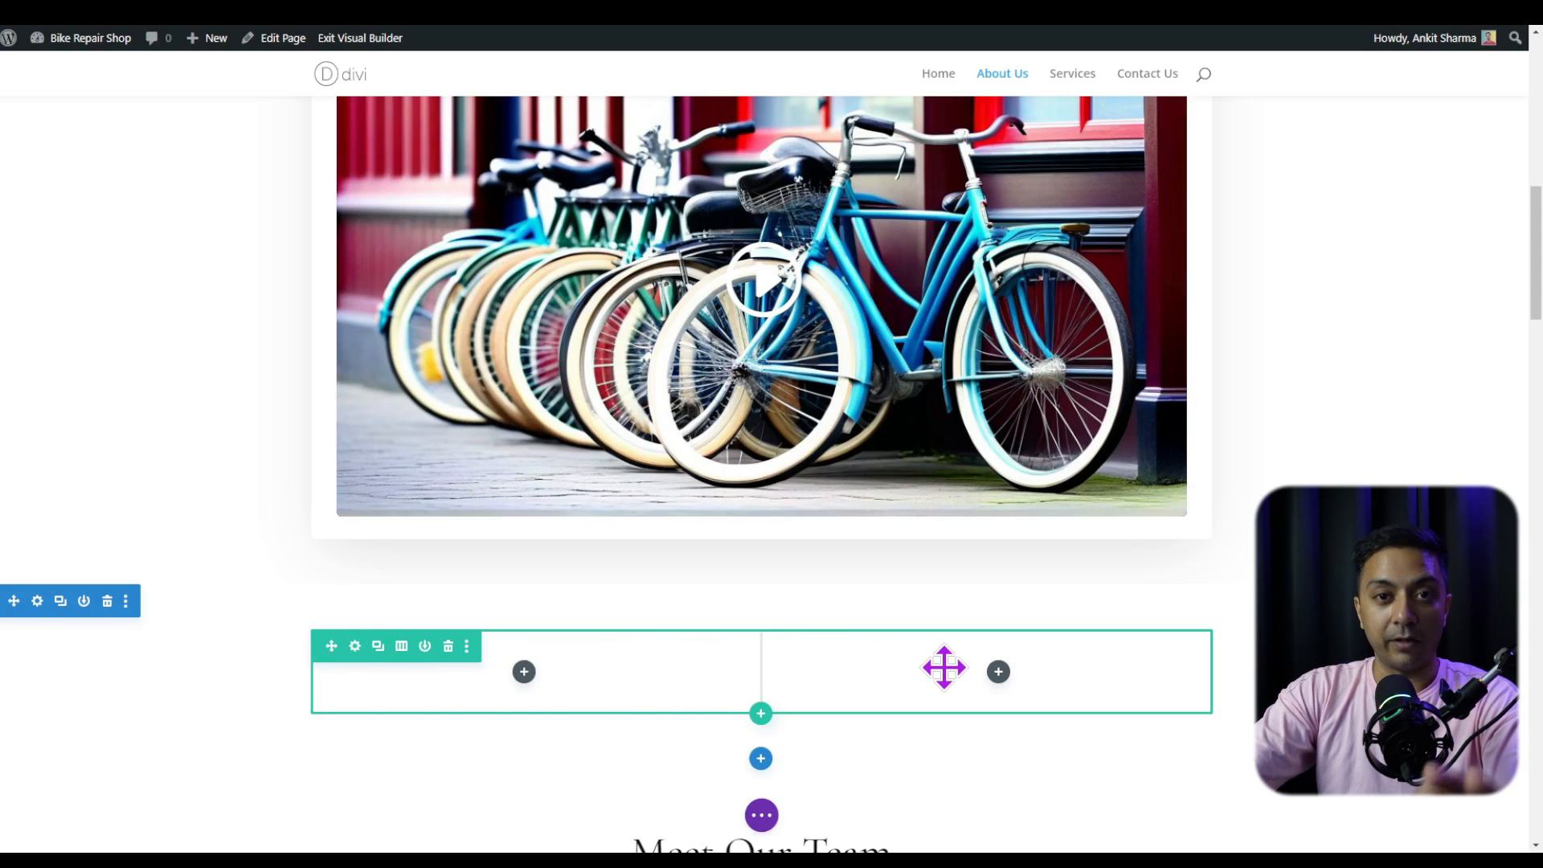
Browse the modules available for the first column of the new row, then close the list without choosing one.
click(523, 672)
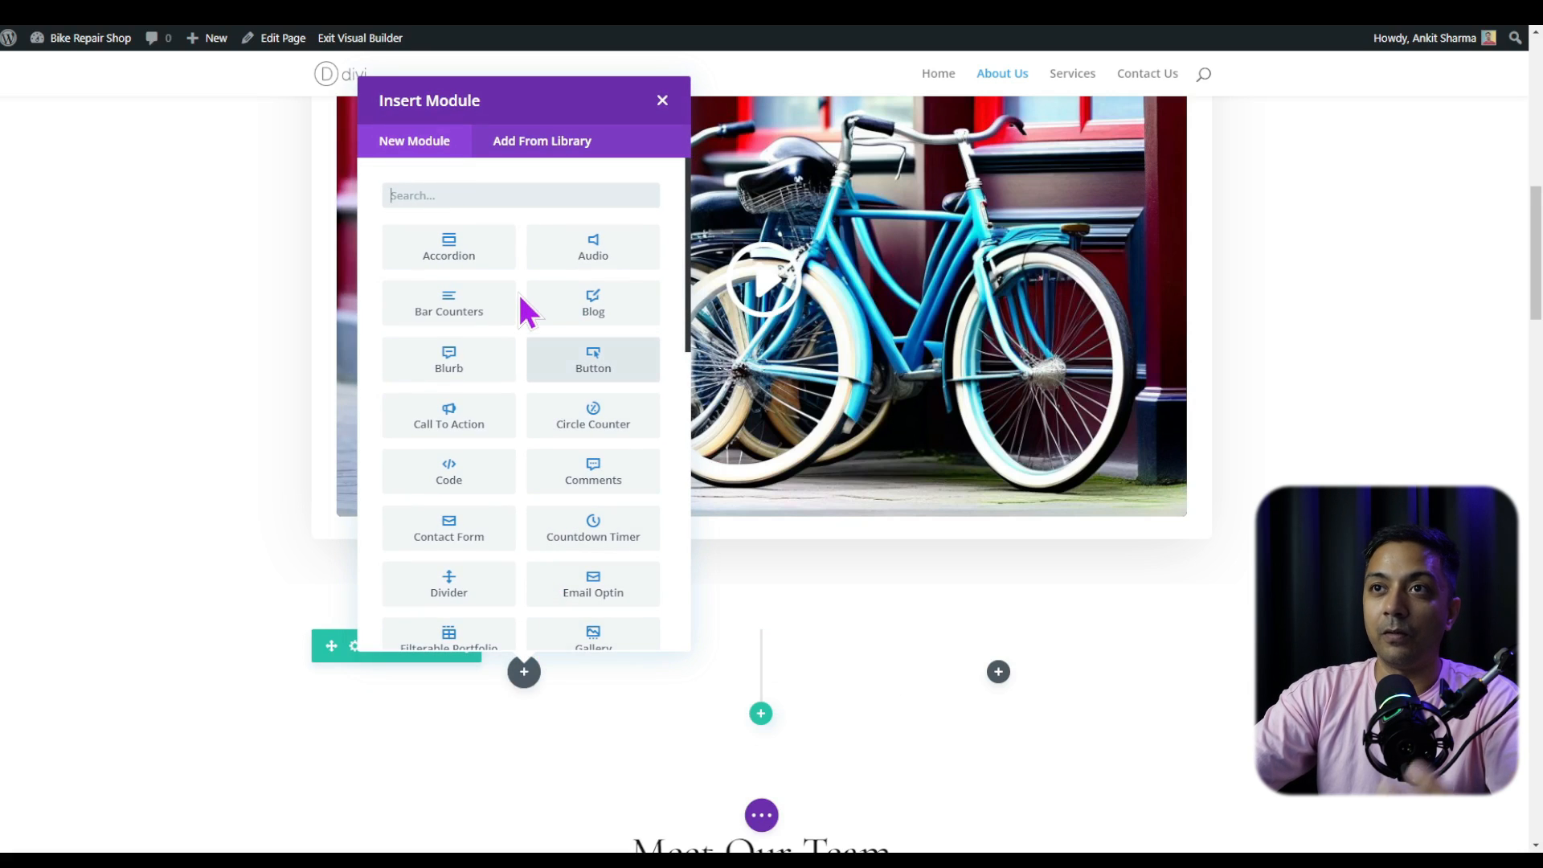
scroll(541, 335, down, 5)
scroll(538, 396, up, 6)
scroll(544, 402, down, 1)
scroll(544, 402, down, 8)
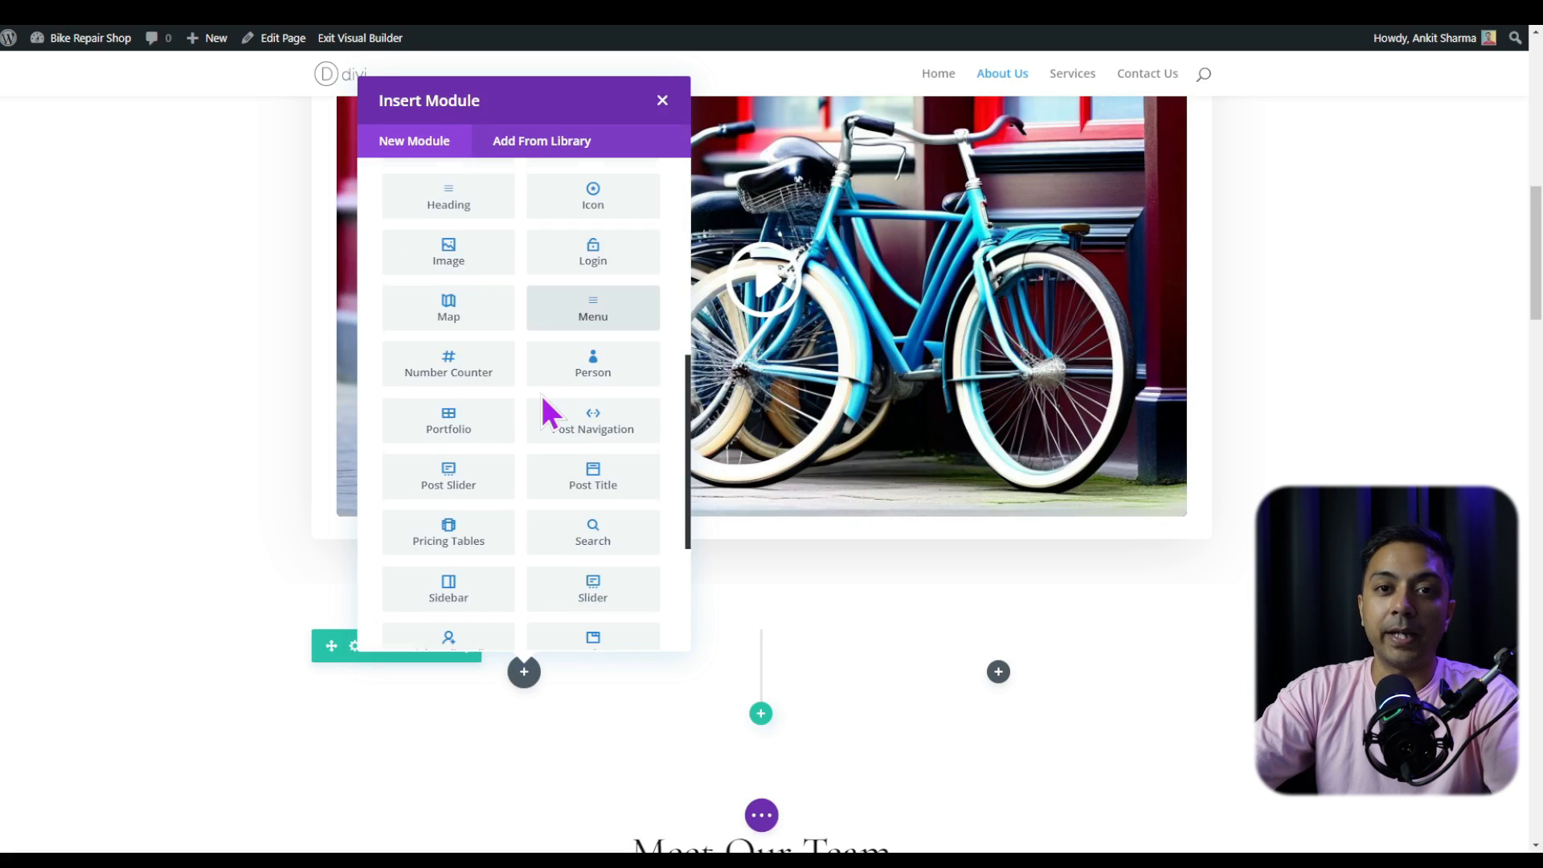
click(544, 398)
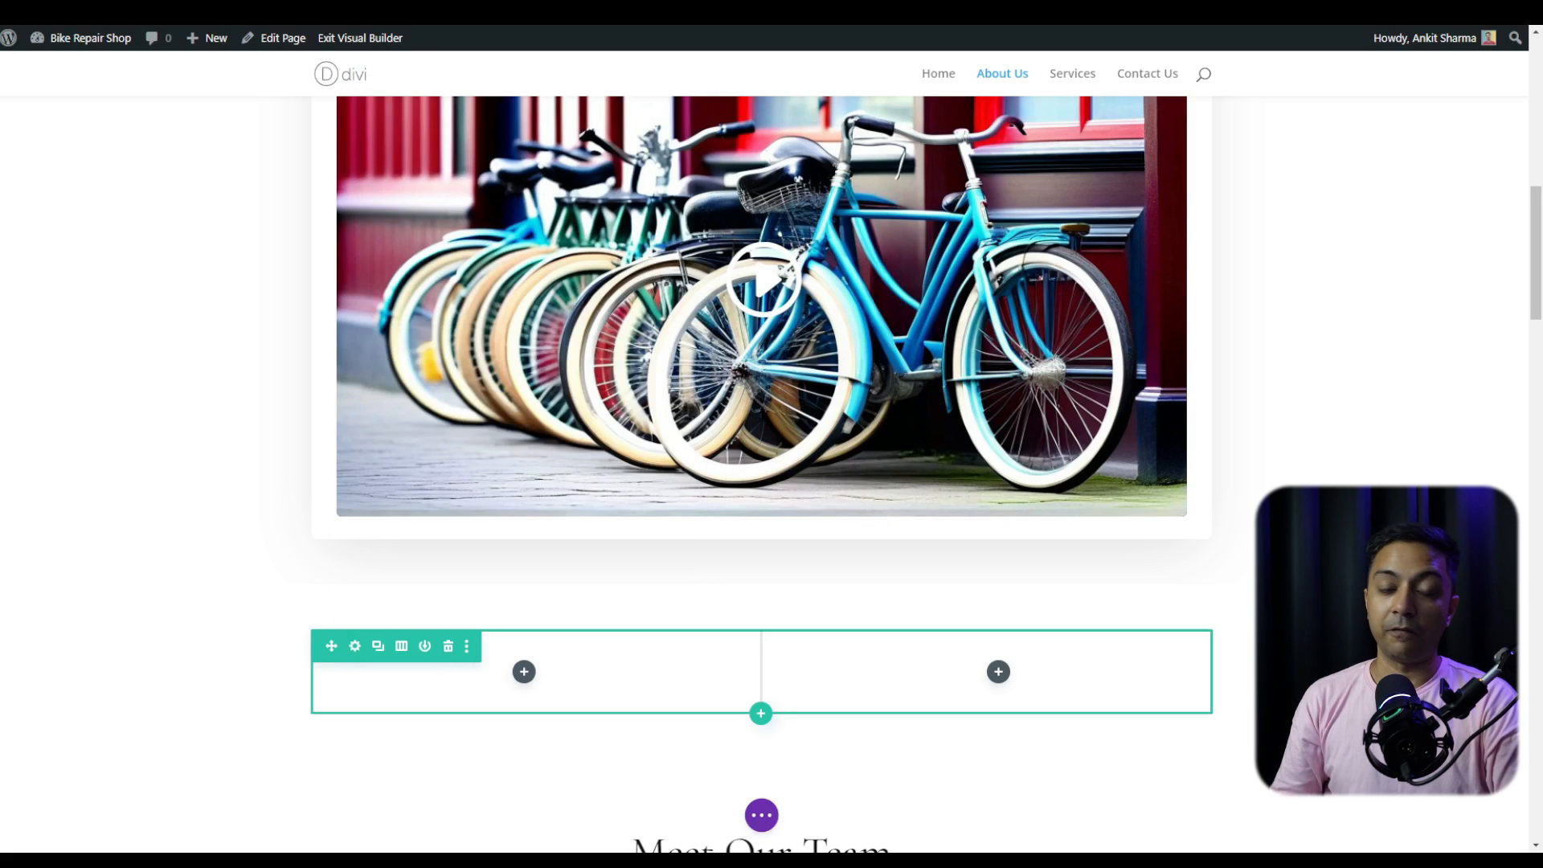